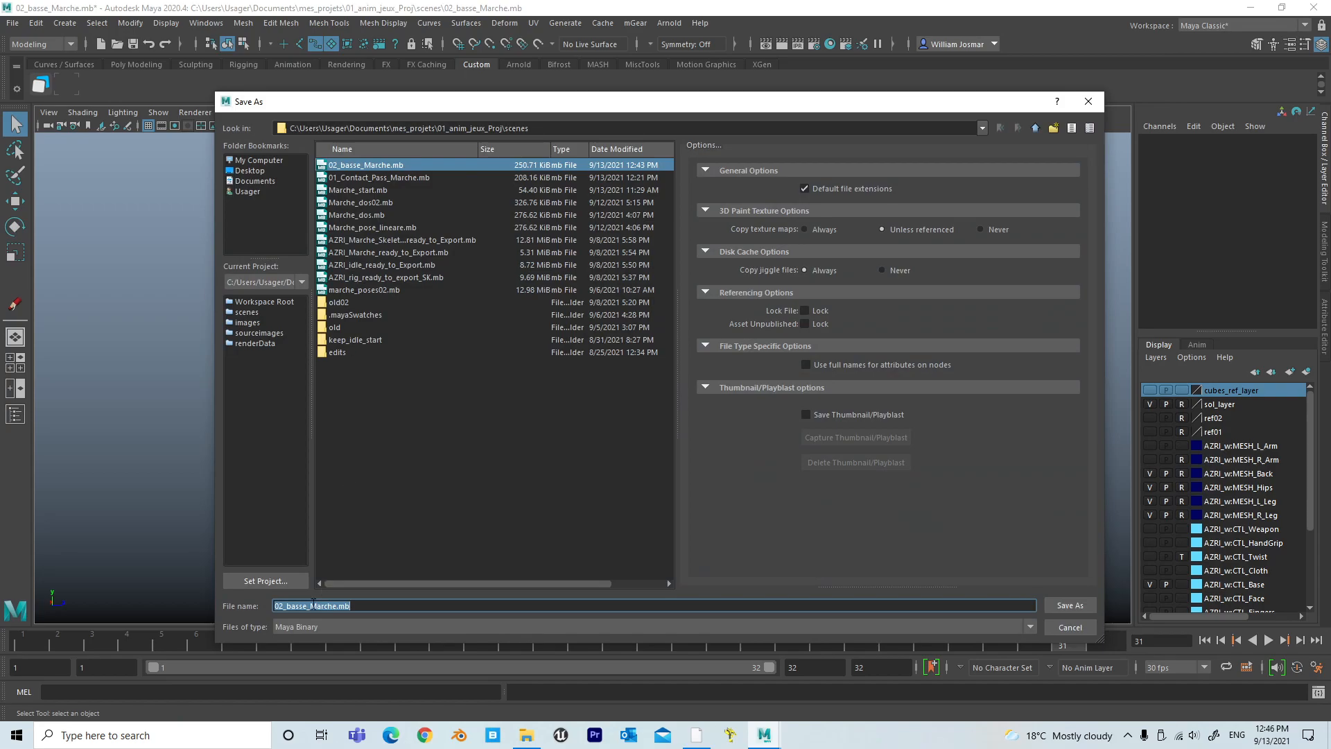
Save the scene under the new file name 03_haute_Marche.mb.
click(285, 606)
key(BackSpace)
text(3)
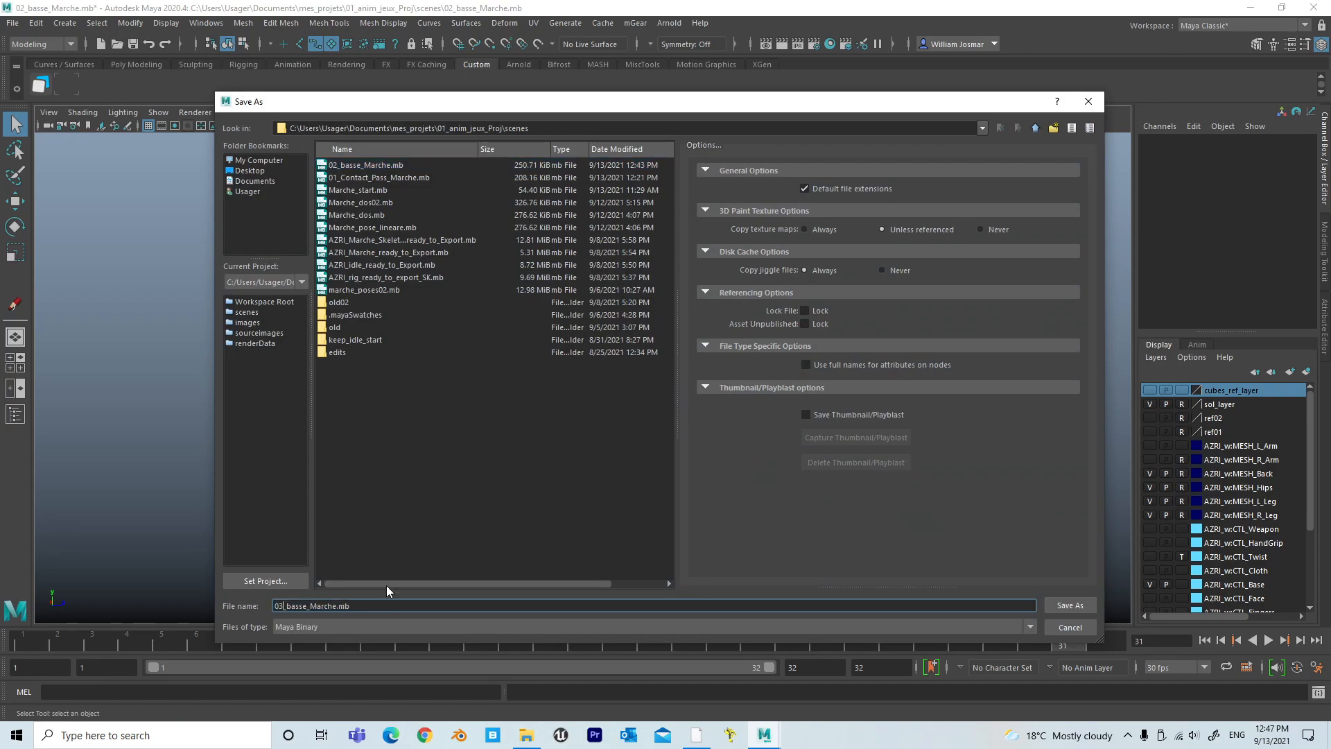
key(BackSpace)
key(BackSpace)
key(BackSpace)
key(BackSpace)
key(BackSpace)
text(haute)
click(1072, 607)
Activate the Rotate tool, go to frame 13 and clear the control selection.
key(e)
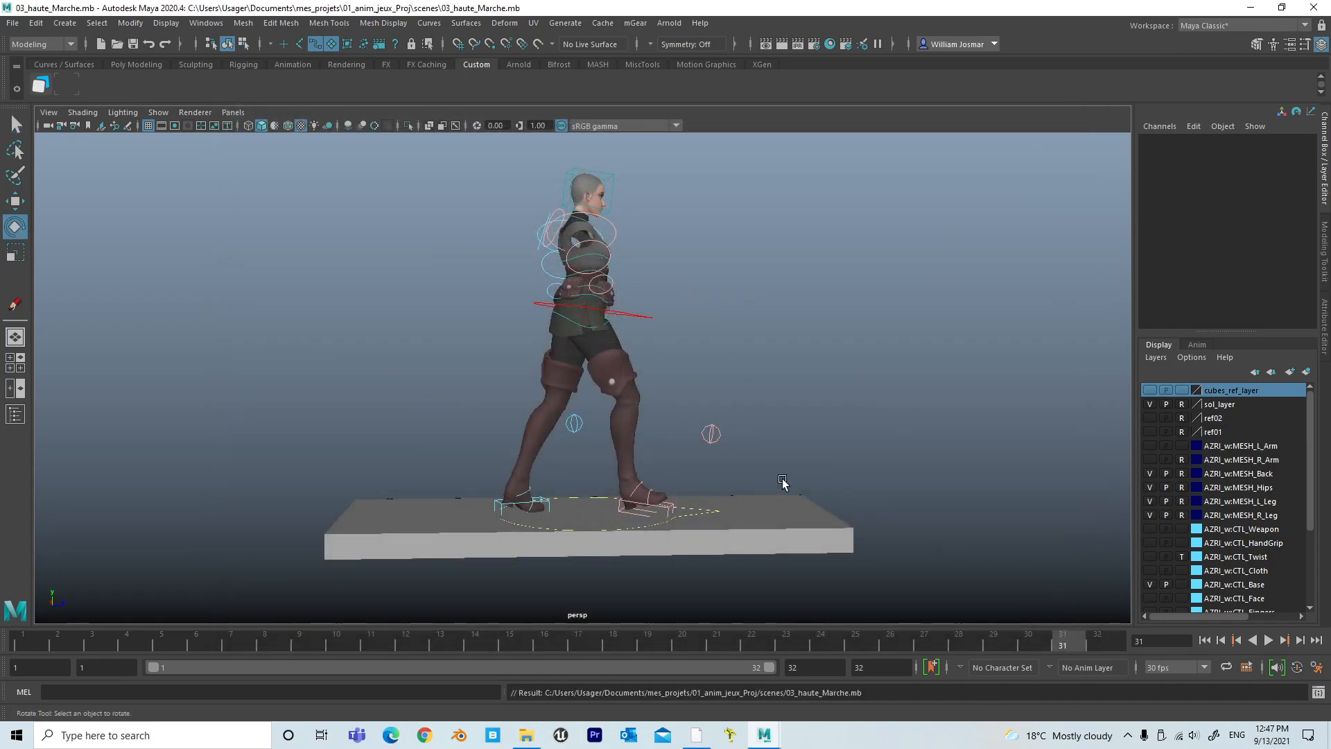
alt+drag(841, 407, 734, 603)
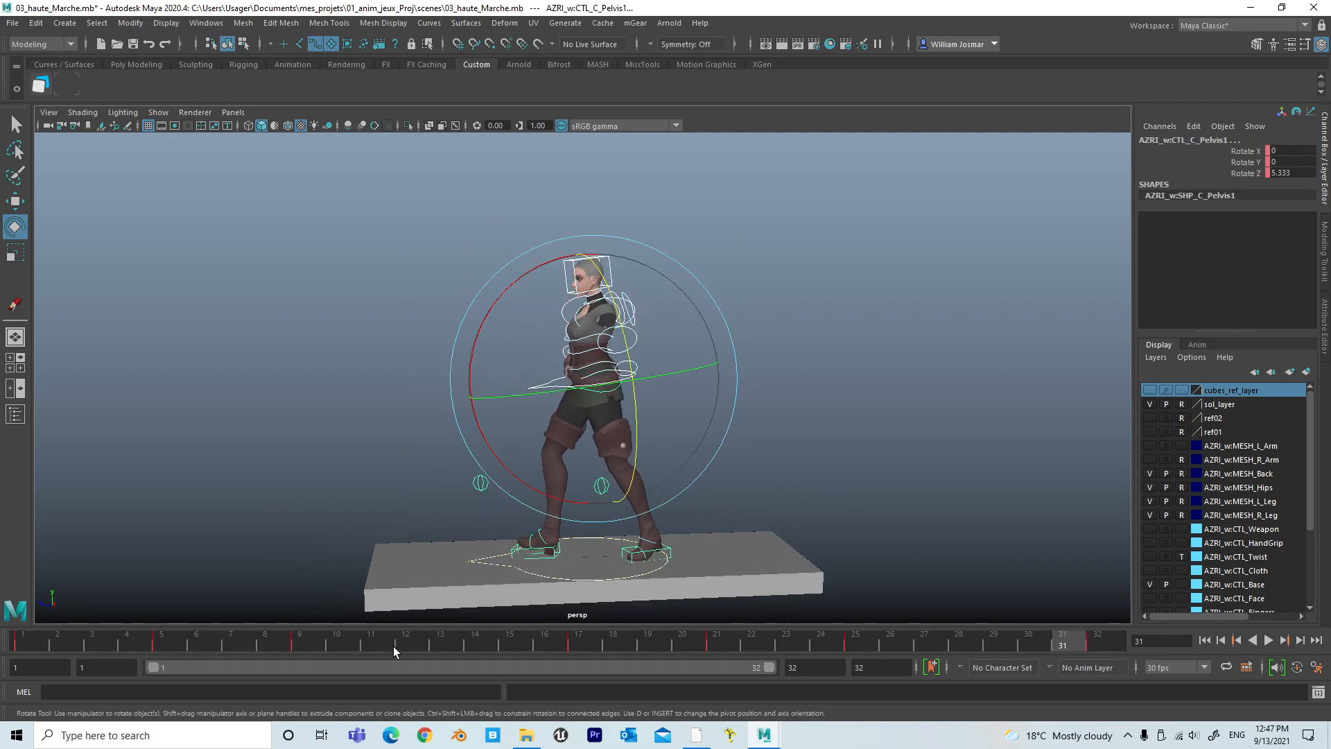
click(445, 646)
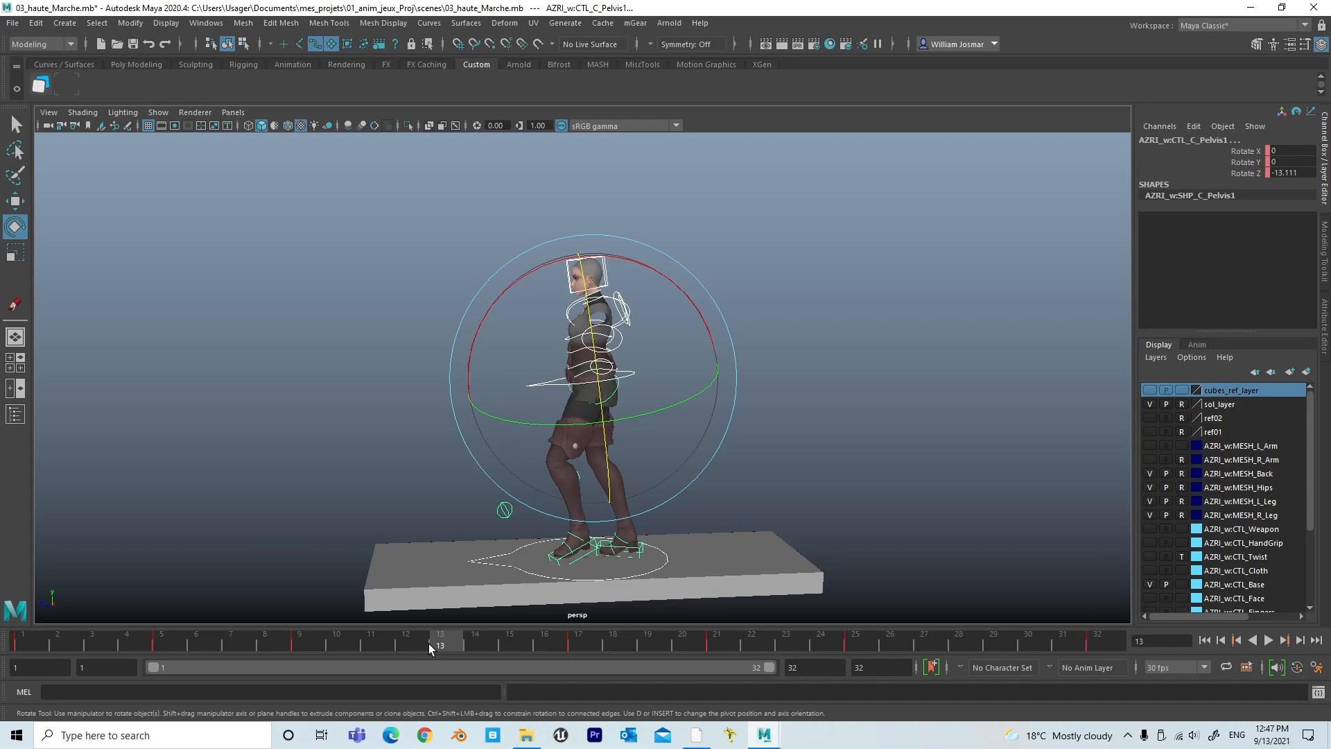
click(844, 449)
alt+drag(844, 449, 779, 463)
alt+right_drag(779, 464, 810, 446)
alt+middle_drag(810, 446, 766, 273)
alt+right_drag(564, 336, 512, 324)
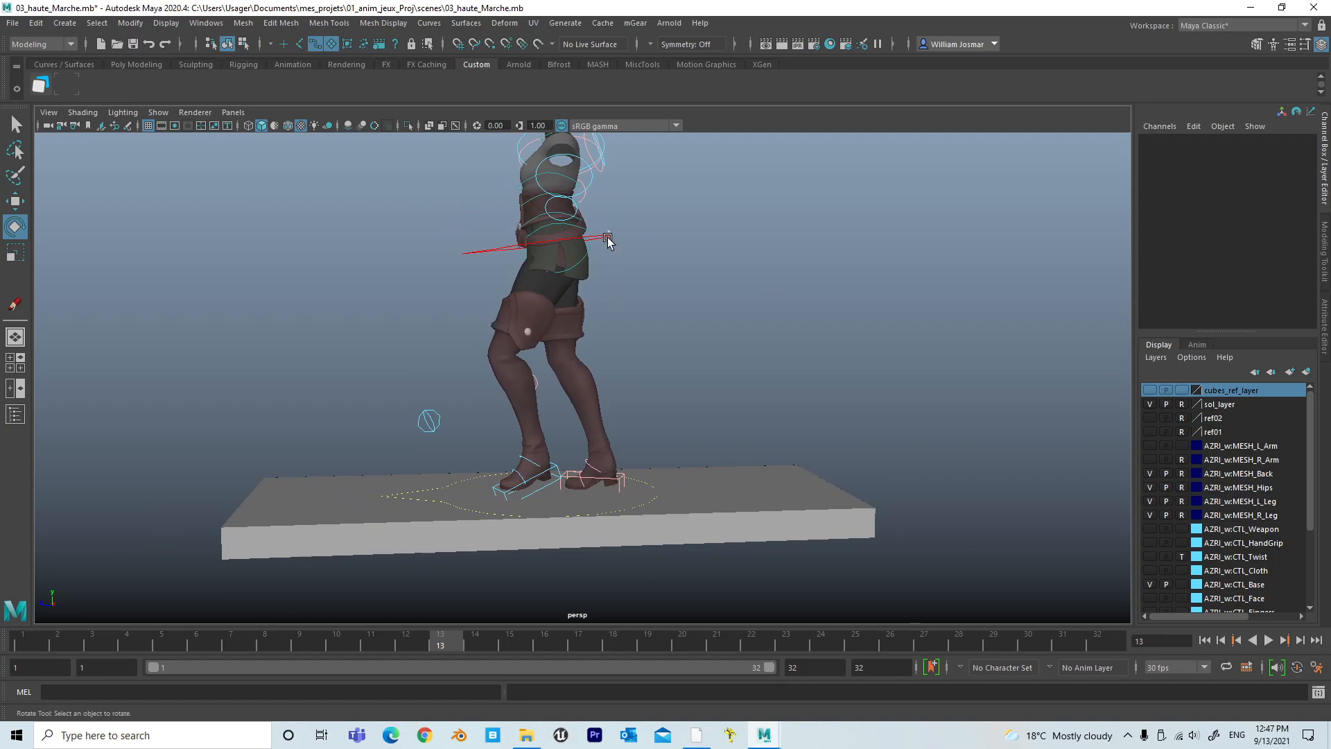
Select all of the character's rig controls and set a keyframe on them at frame 13.
click(614, 262)
alt+right_drag(805, 372, 409, 357)
click(897, 332)
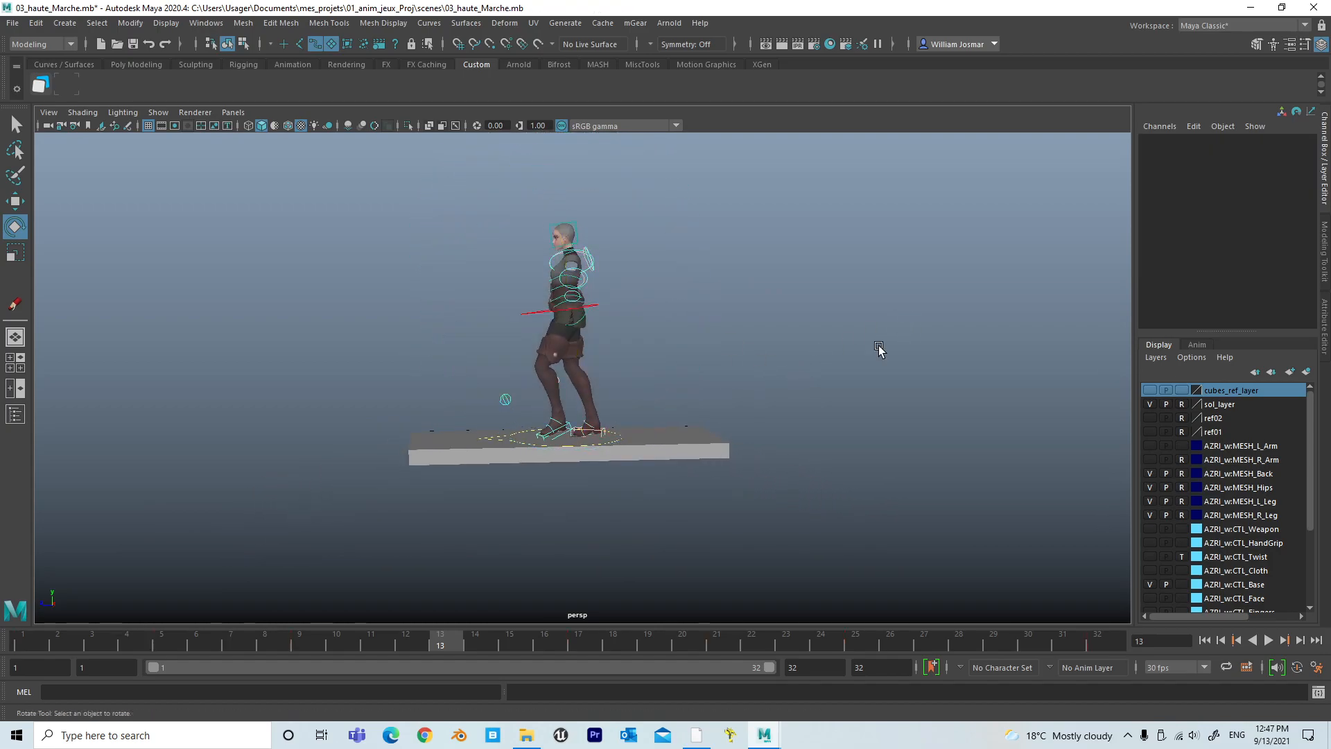
drag(408, 509, 708, 183)
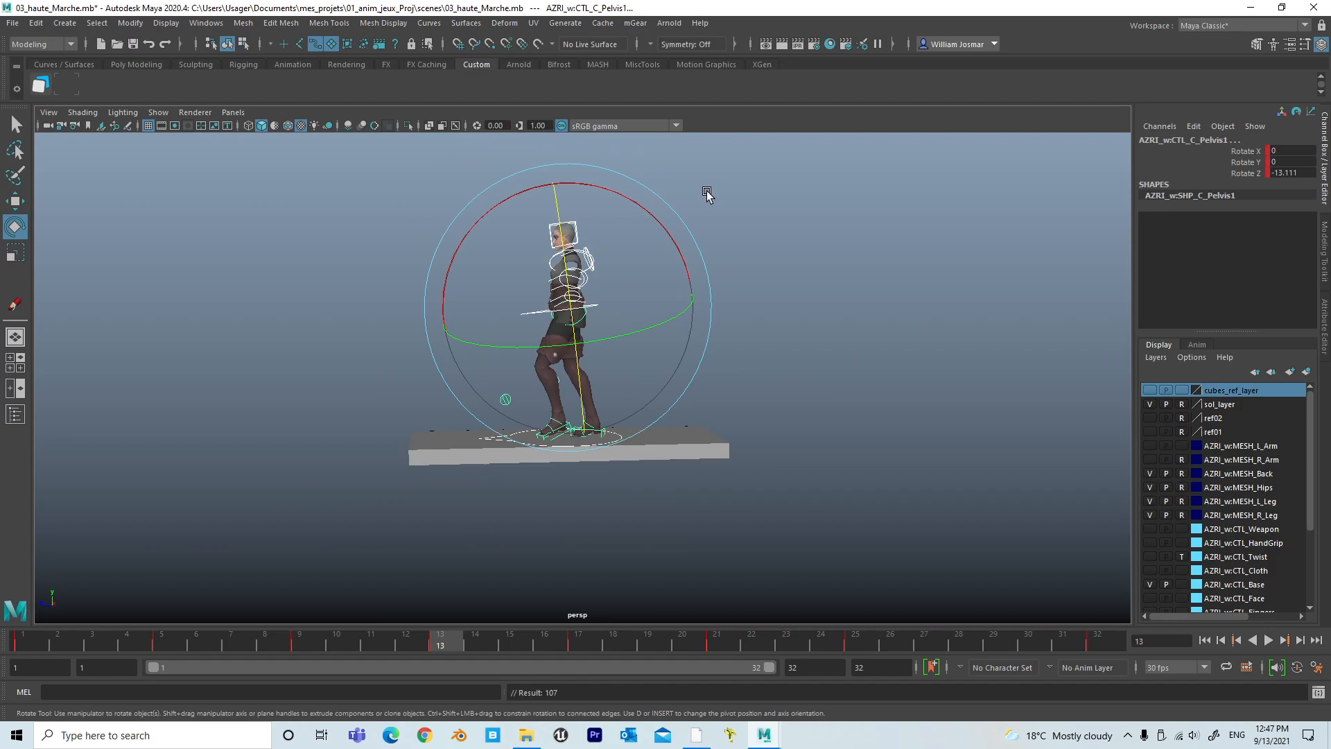
click(819, 321)
Examine the channels of the root and pelvis controls in turn at frame 13.
alt+right_drag(551, 352, 959, 380)
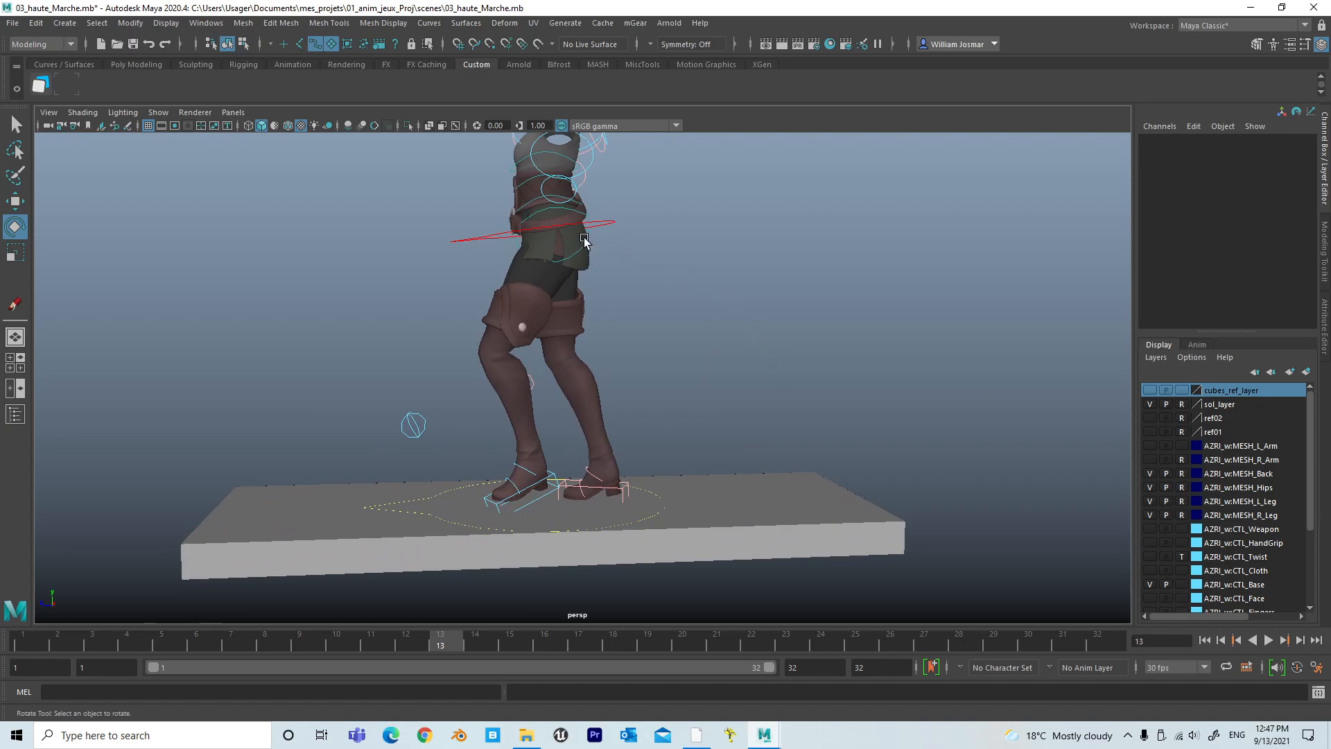
click(617, 219)
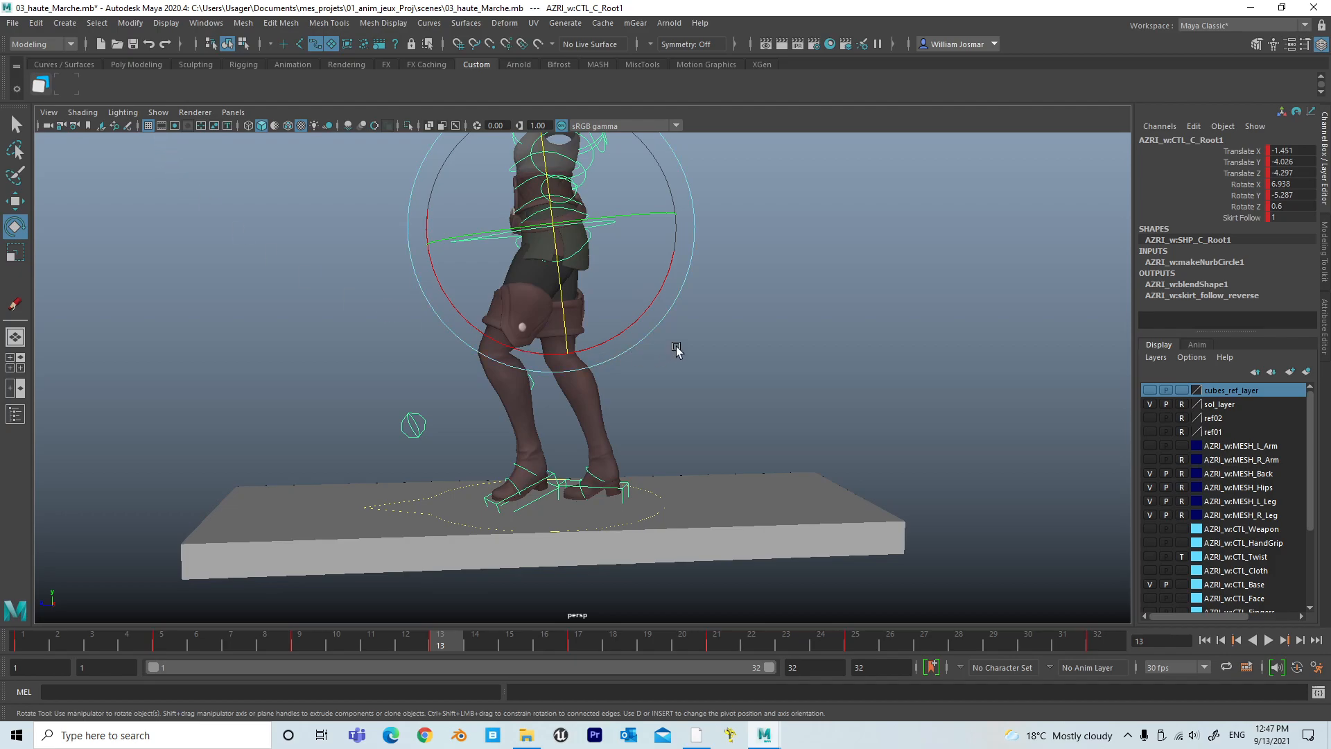
click(800, 276)
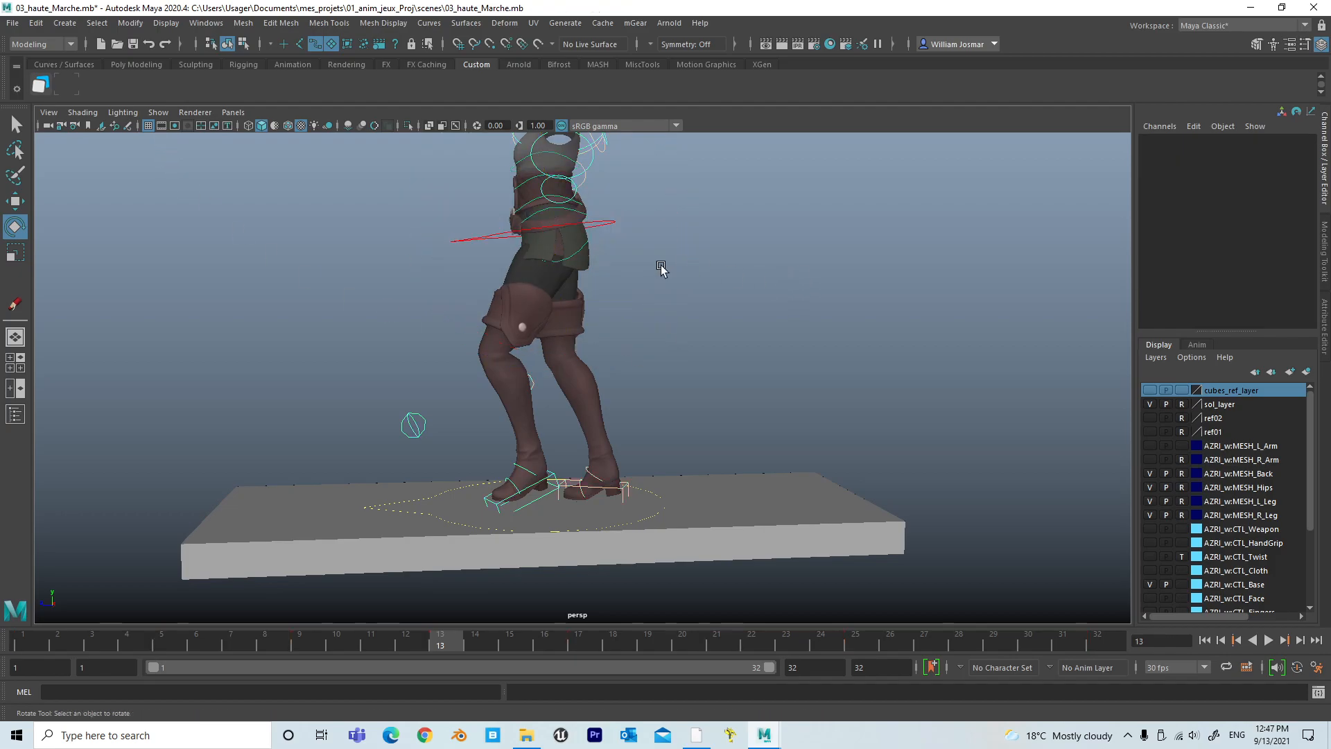
alt+right_drag(683, 269, 787, 248)
alt+middle_drag(787, 248, 669, 348)
click(631, 300)
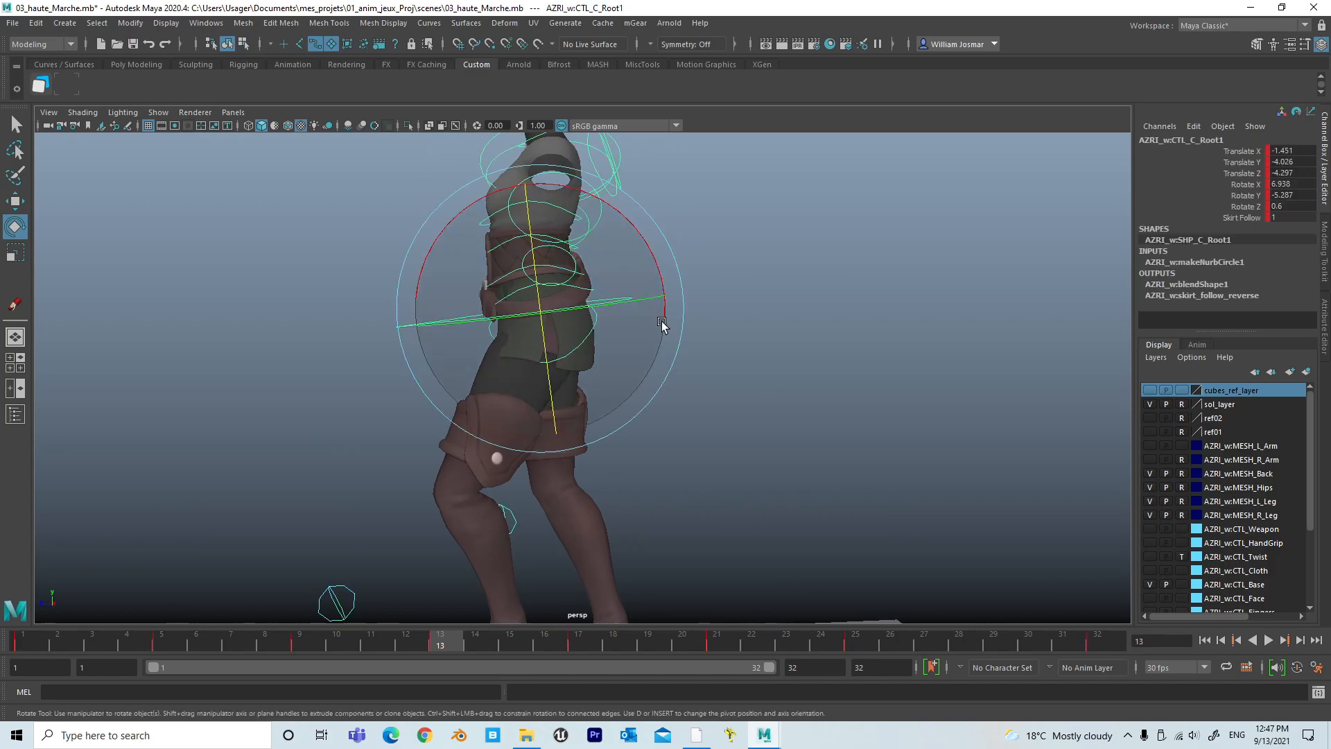
click(830, 315)
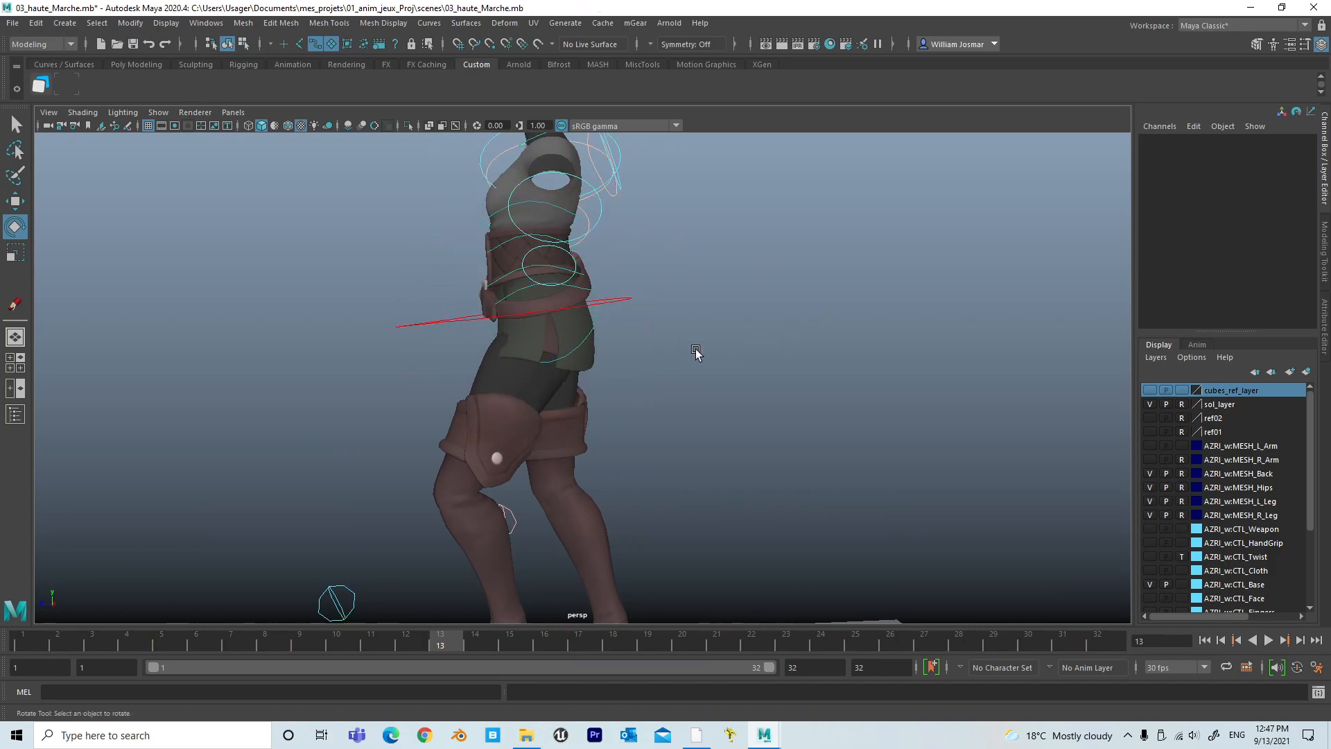
click(596, 321)
click(802, 312)
click(622, 310)
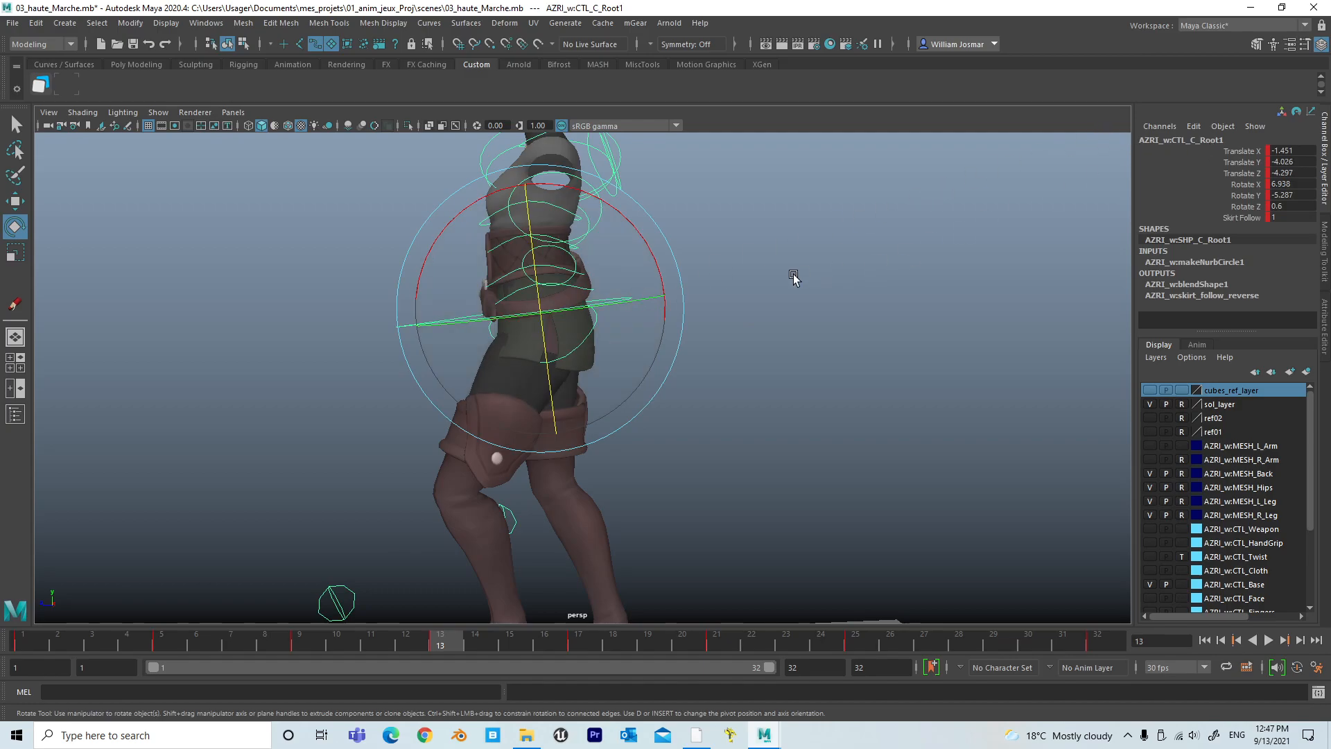
click(797, 278)
click(601, 326)
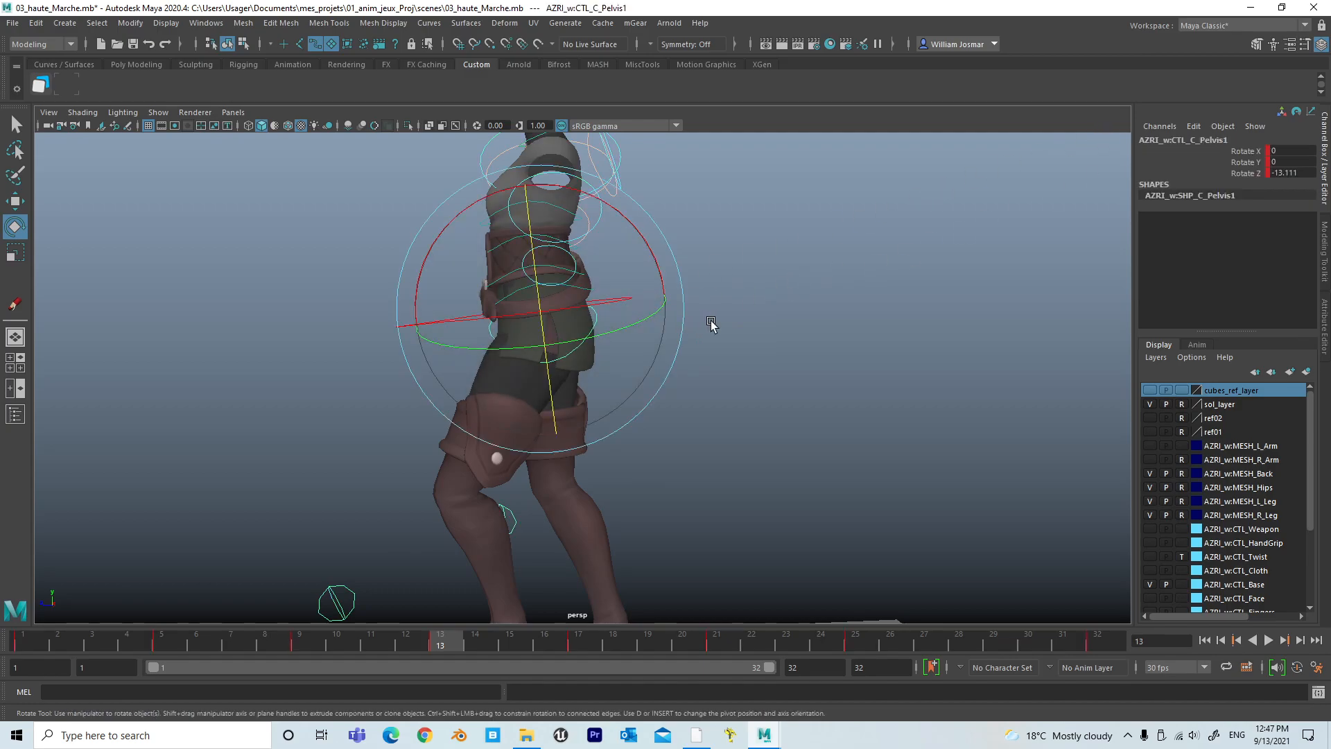
click(830, 279)
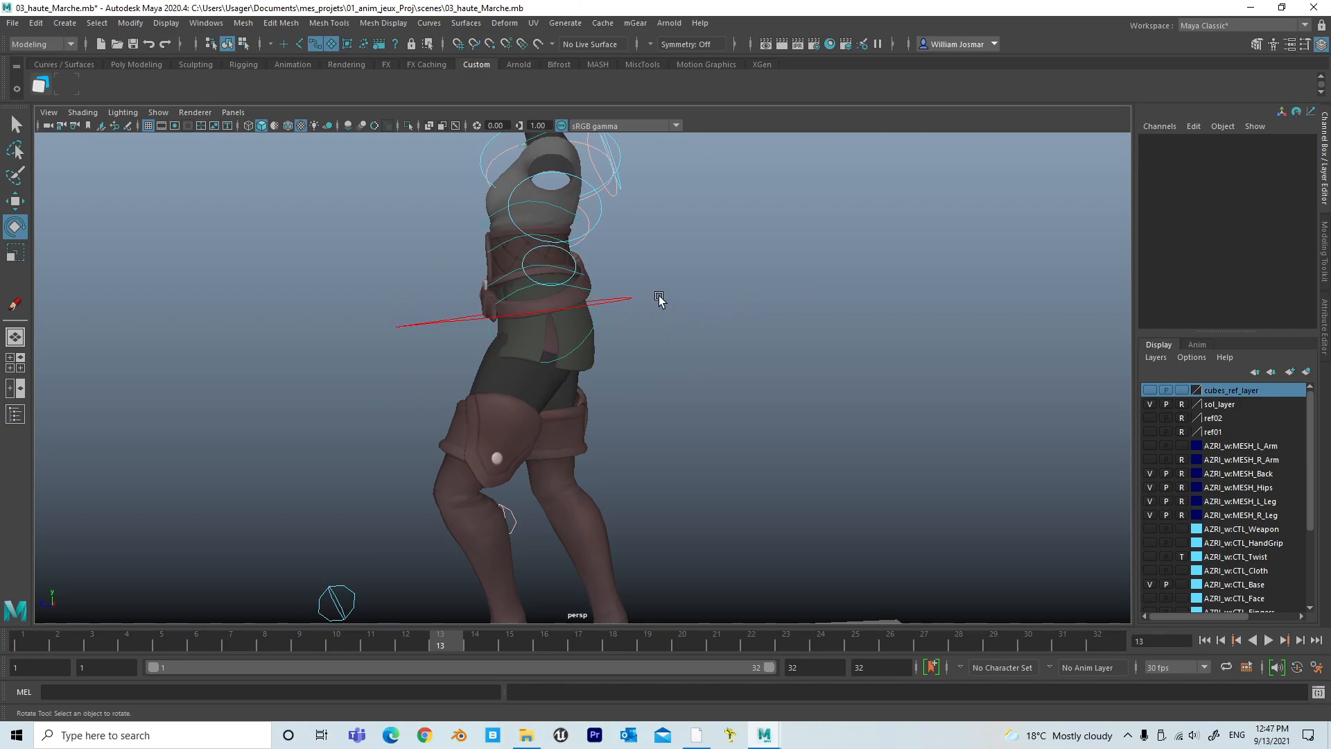
Select the root control, open the Graph Editor and isolate its Translate X curve.
click(624, 297)
click(63, 96)
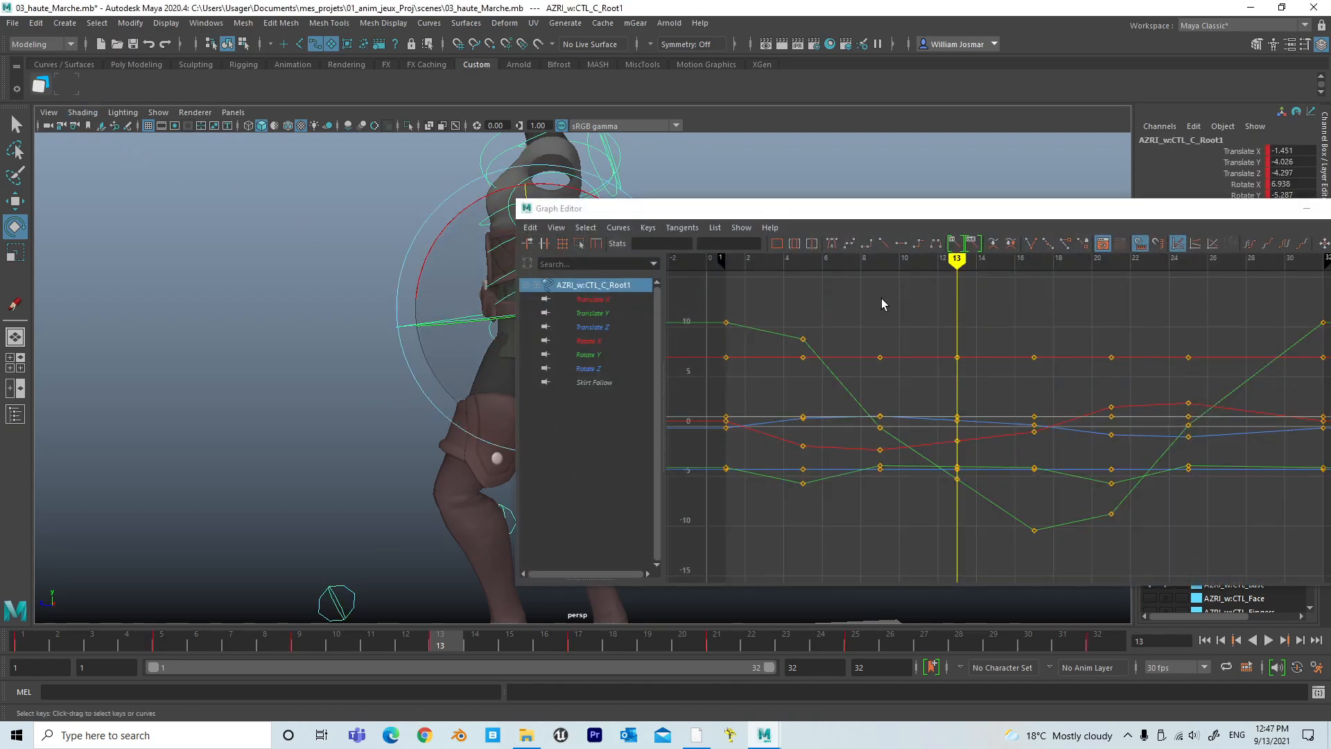
click(602, 299)
drag(761, 212, 1063, 204)
Compare the character's side-to-side hip position from the front at frames 9 and 13.
alt+drag(760, 284, 494, 307)
alt+right_drag(601, 321, 506, 321)
alt+middle_drag(622, 330, 636, 249)
alt+drag(644, 331, 585, 366)
alt+right_drag(585, 366, 696, 376)
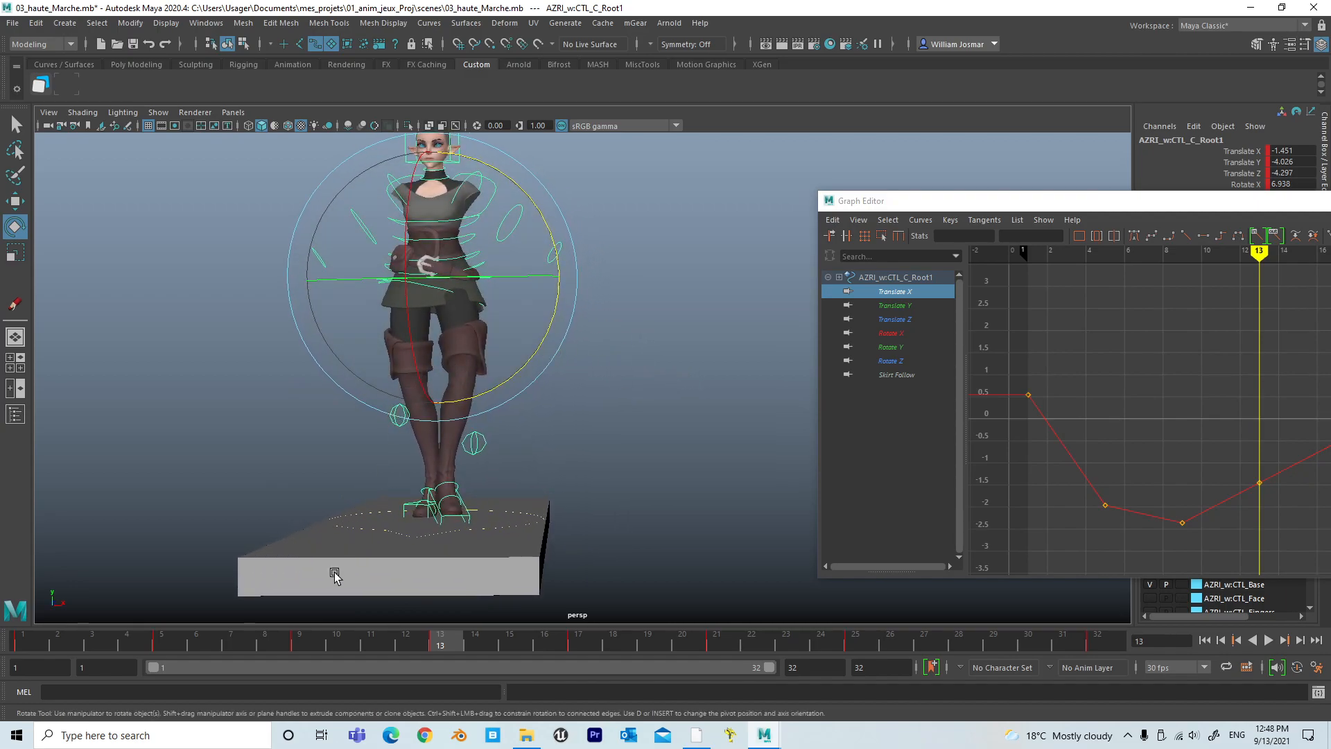
click(298, 640)
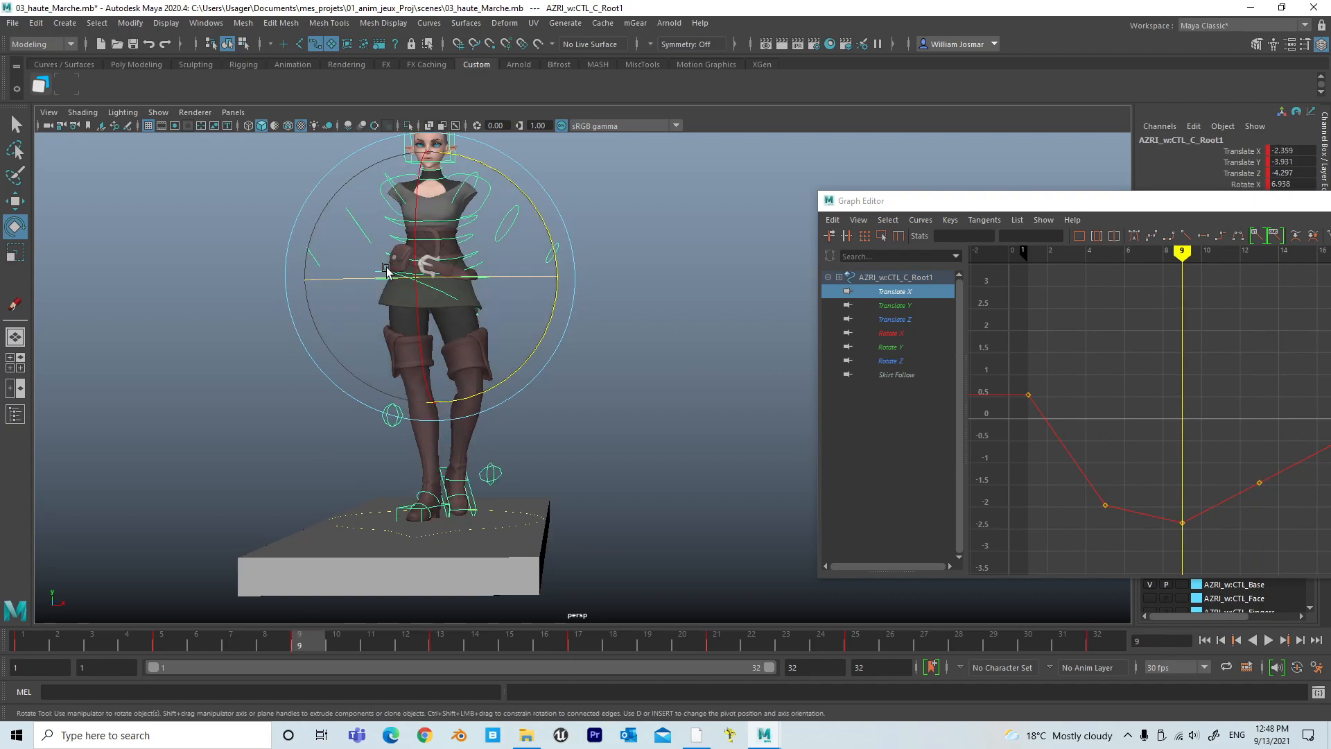
click(439, 643)
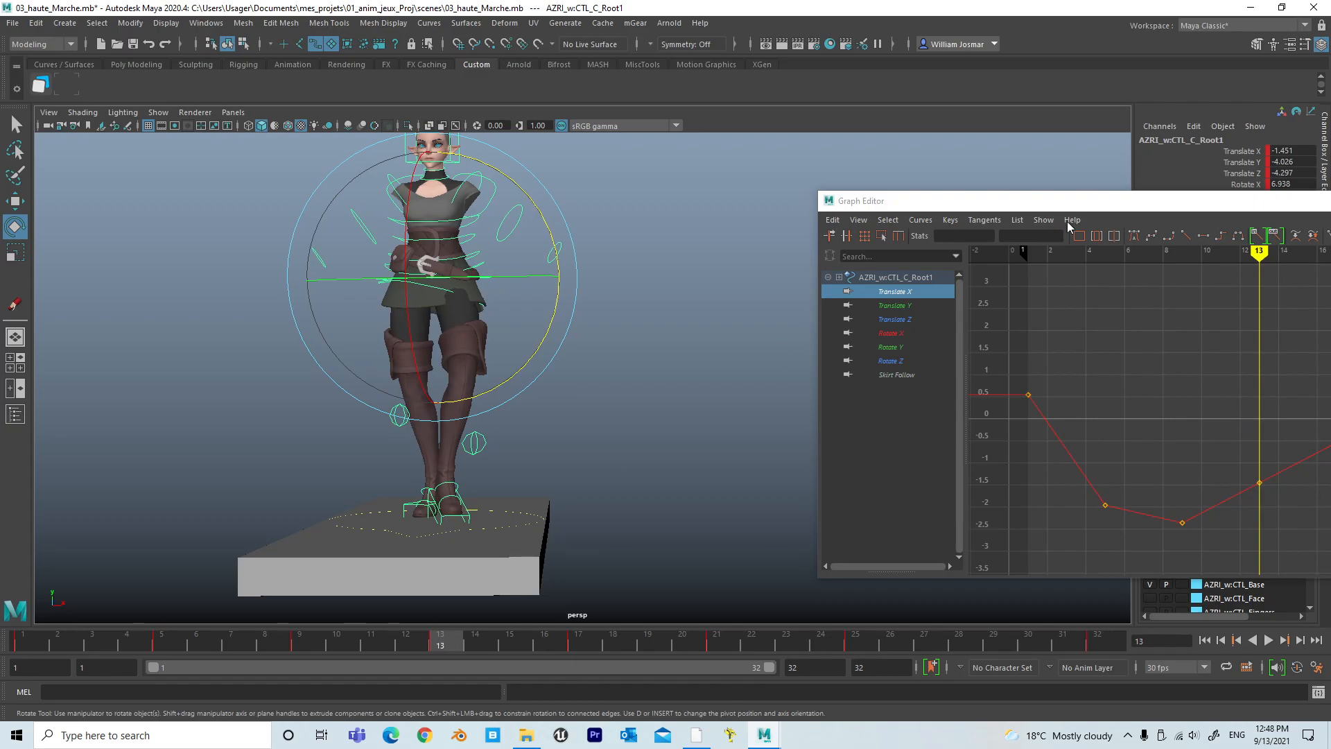
Lower the root control's Translate X key at frame 13 to about -2.02 in the Graph Editor.
drag(1069, 205, 825, 167)
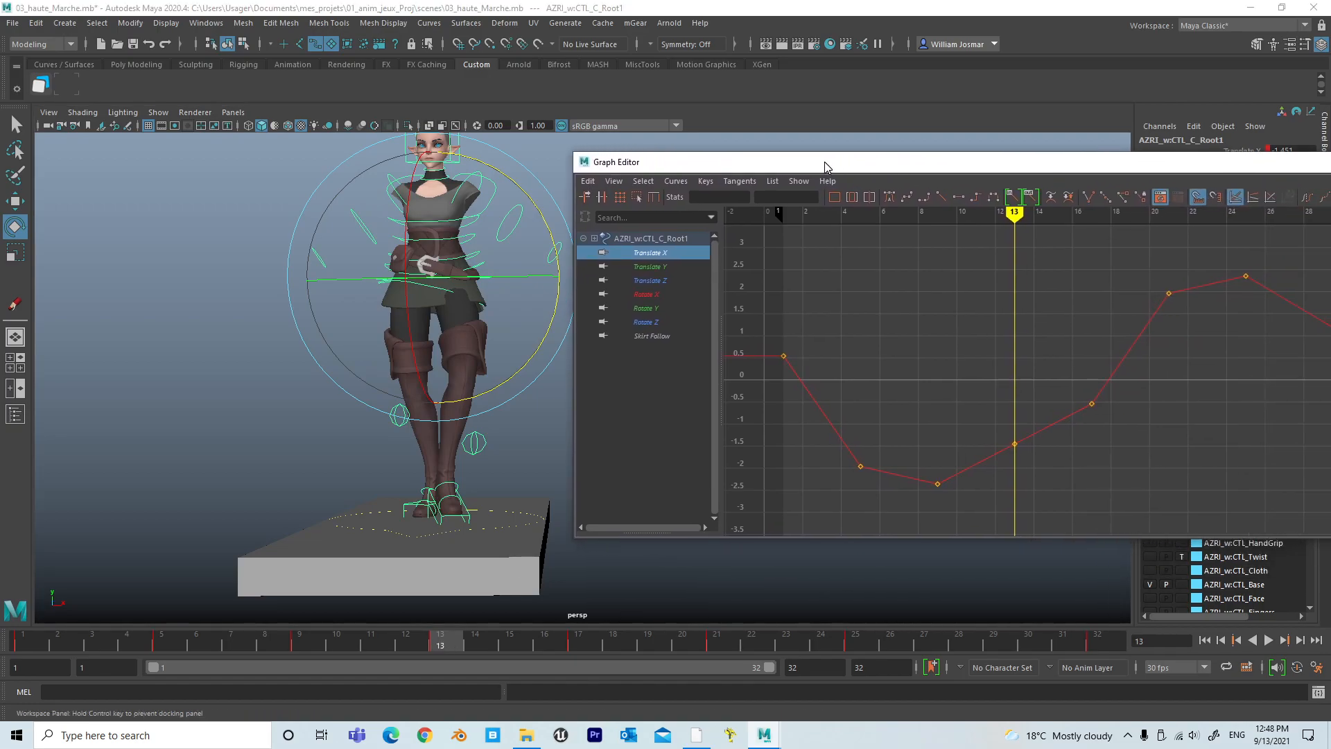
alt+middle_drag(223, 458, 130, 447)
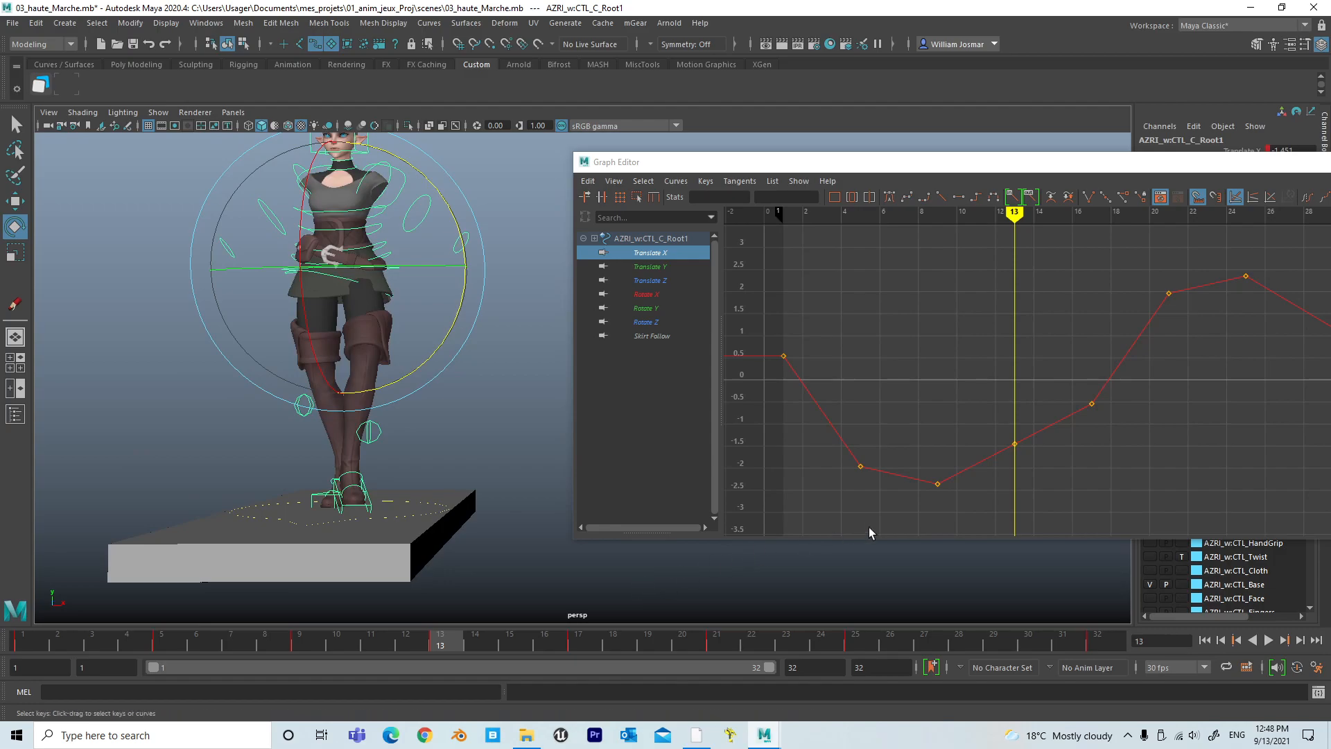
drag(936, 473, 947, 516)
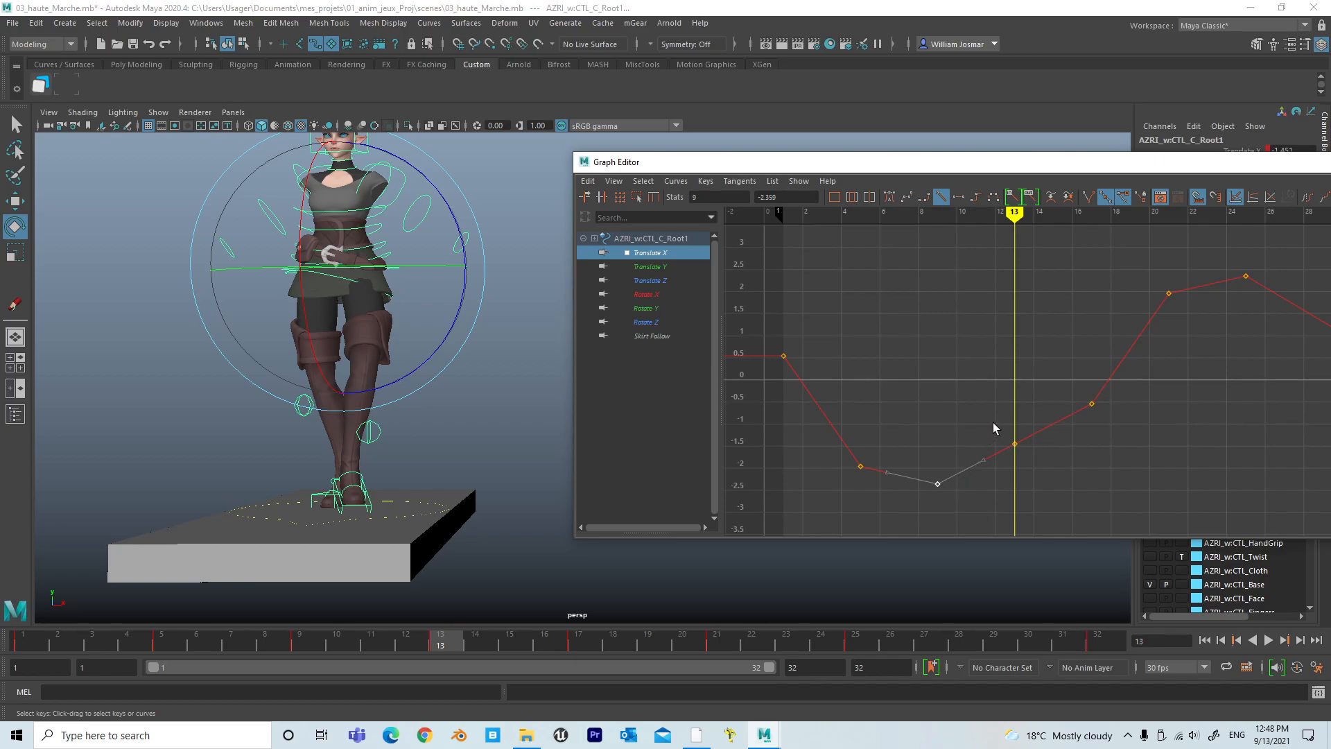
drag(996, 426, 1032, 485)
mouse_move(1054, 457)
shift+middle_down()
mouse_move(1053, 444)
mouse_move(1051, 480)
shift+middle_up()
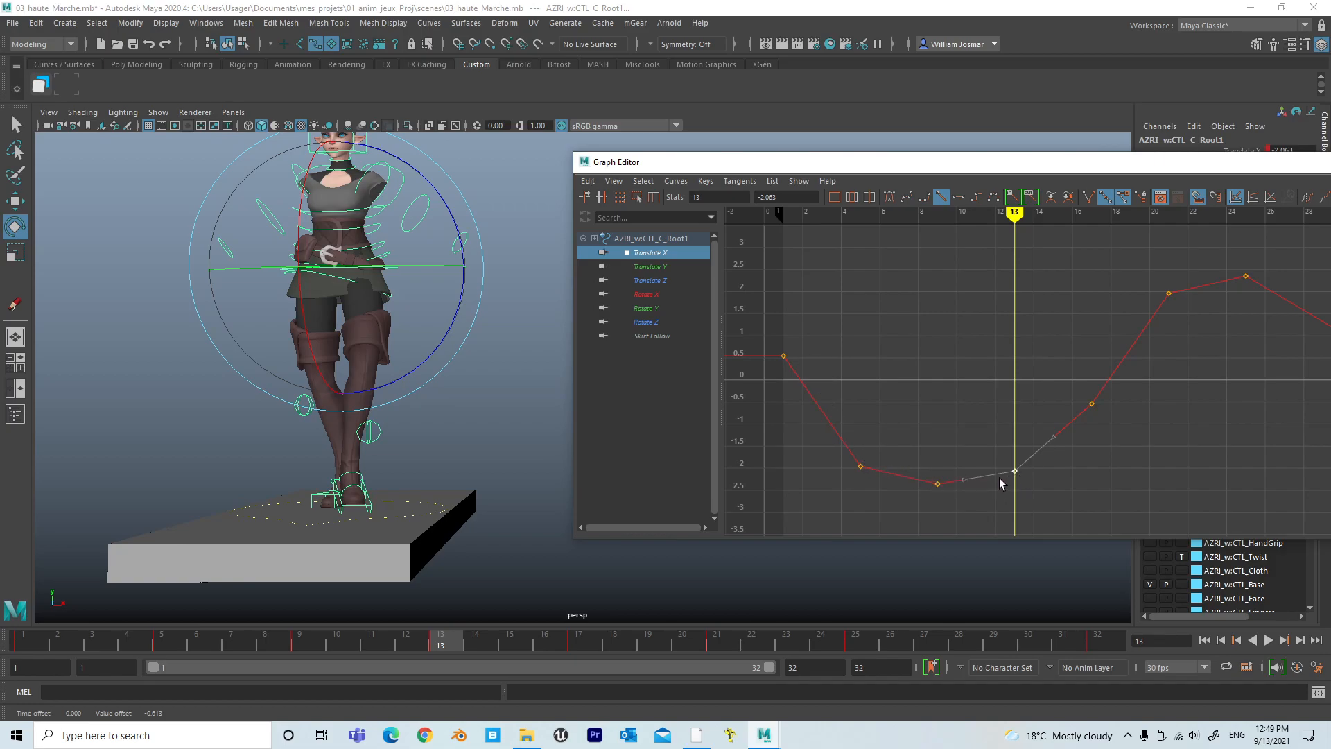
middle_drag(1075, 485, 1075, 484)
Review the root control's Translate Y, Translate Z, Rotate X and Rotate Y curves one by one.
click(664, 267)
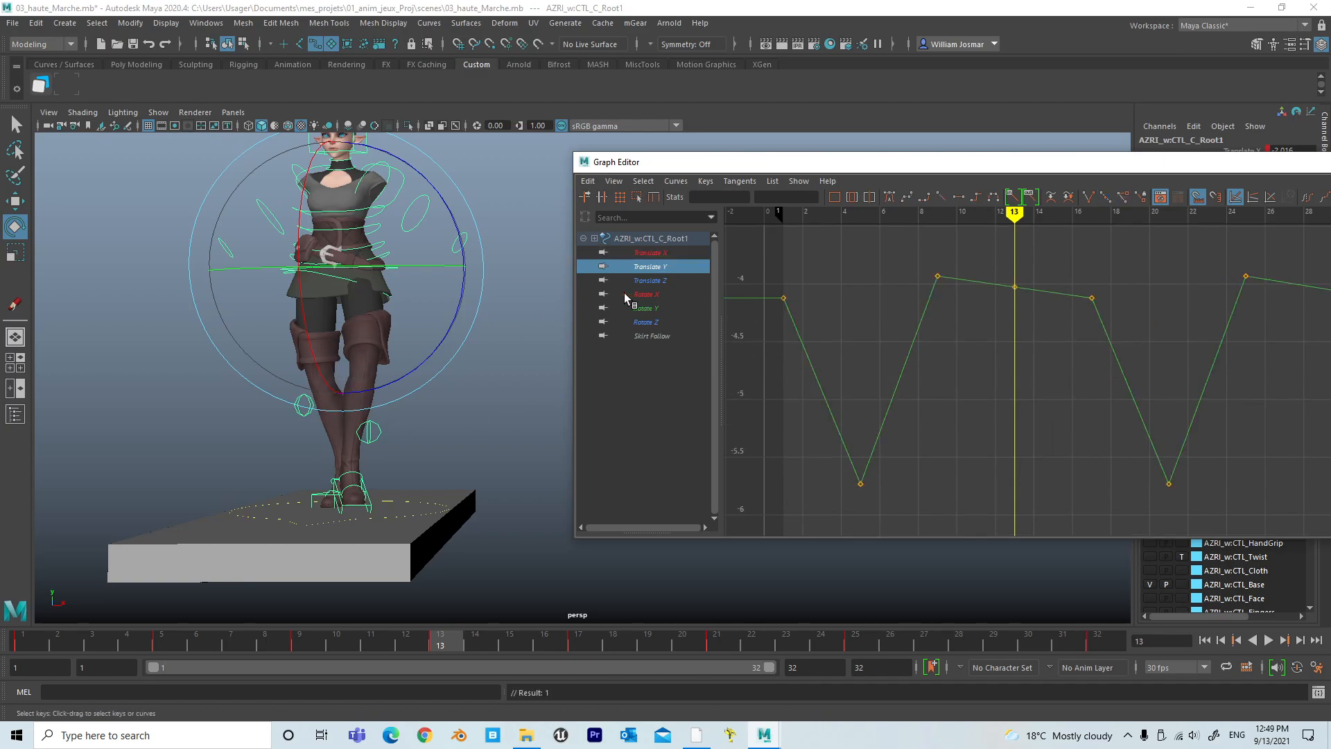
click(668, 281)
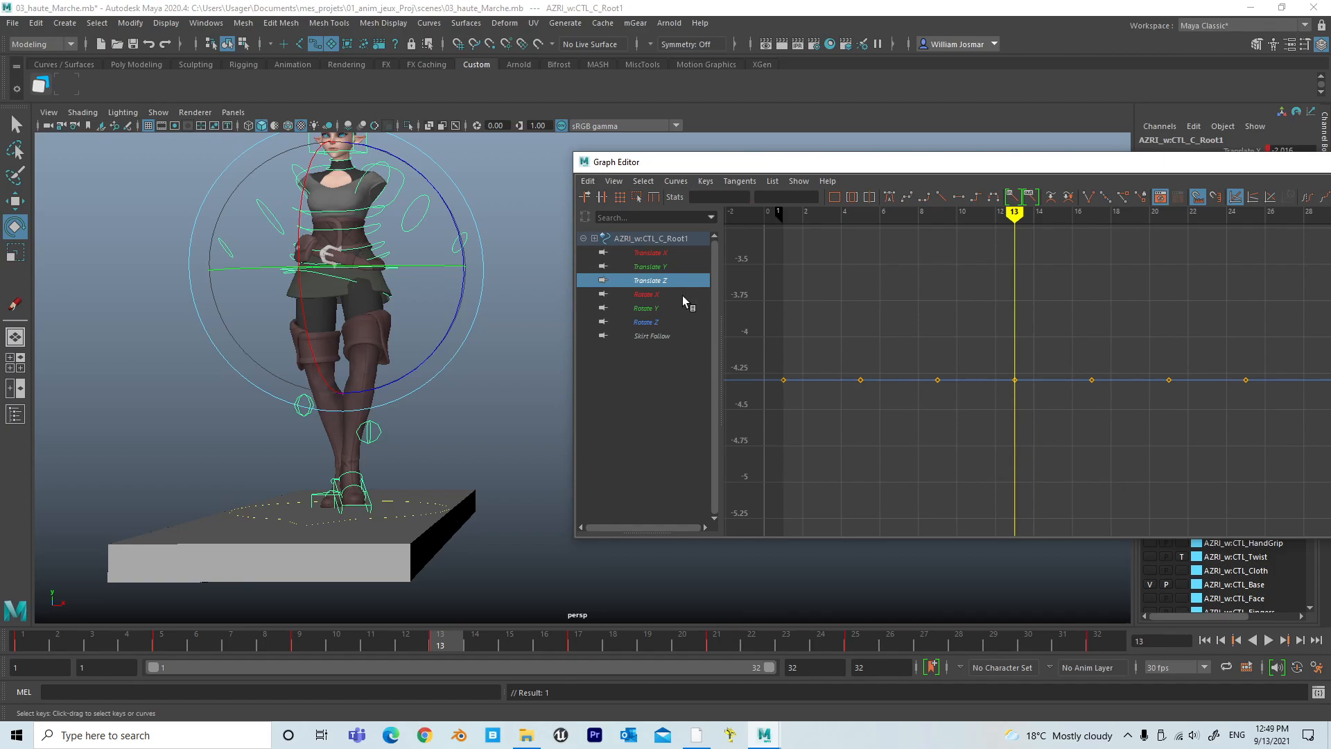
click(650, 295)
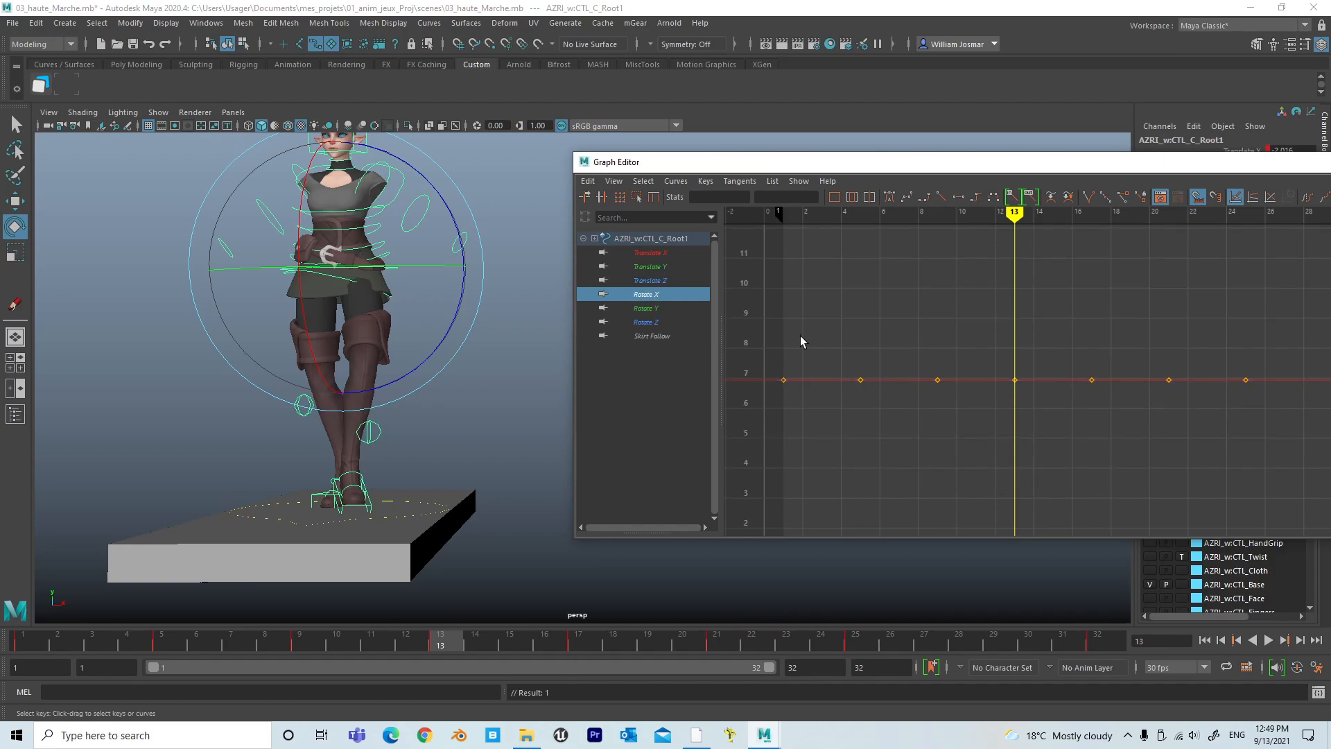
click(646, 309)
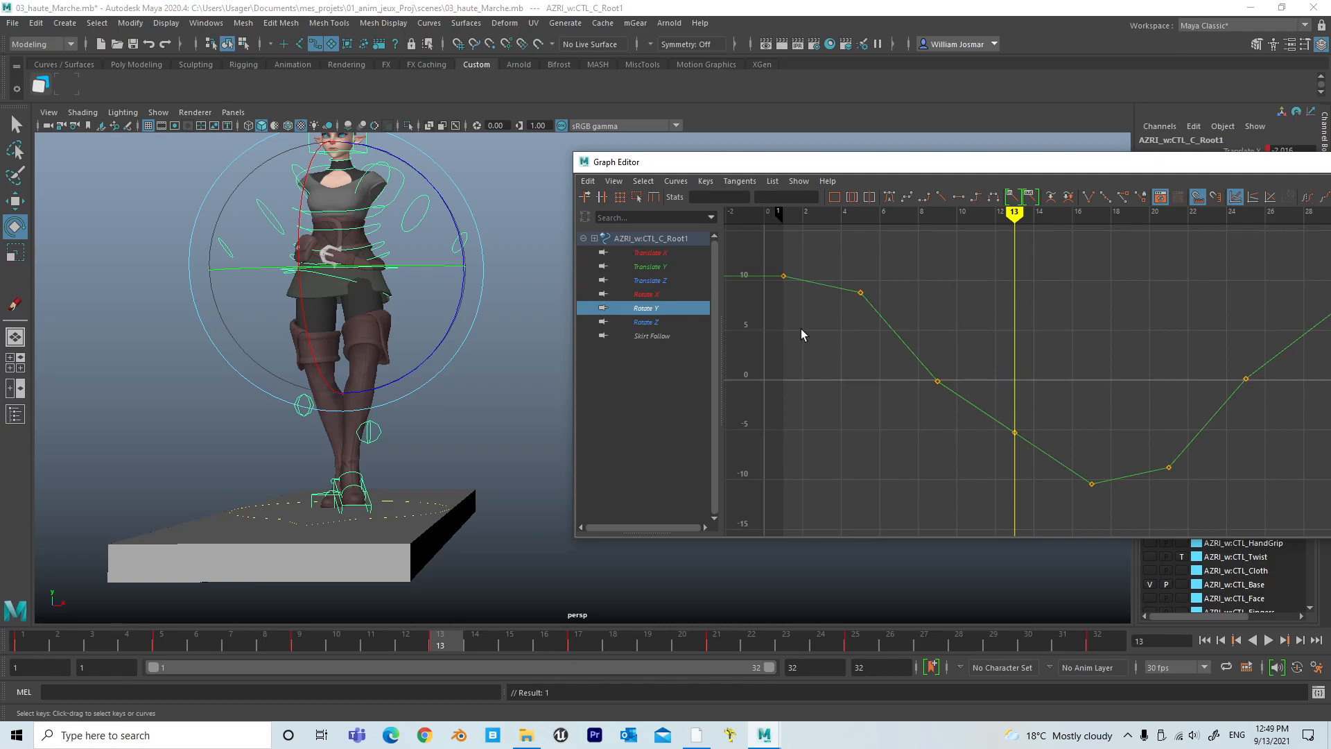
Compare the character's pose at frames 9 and 13 from different angles, ending with a side view.
mouse_move(506, 351)
alt+mouse_down()
mouse_move(541, 362)
mouse_move(485, 350)
mouse_move(544, 383)
mouse_move(482, 386)
mouse_move(462, 335)
mouse_move(502, 374)
alt+mouse_up()
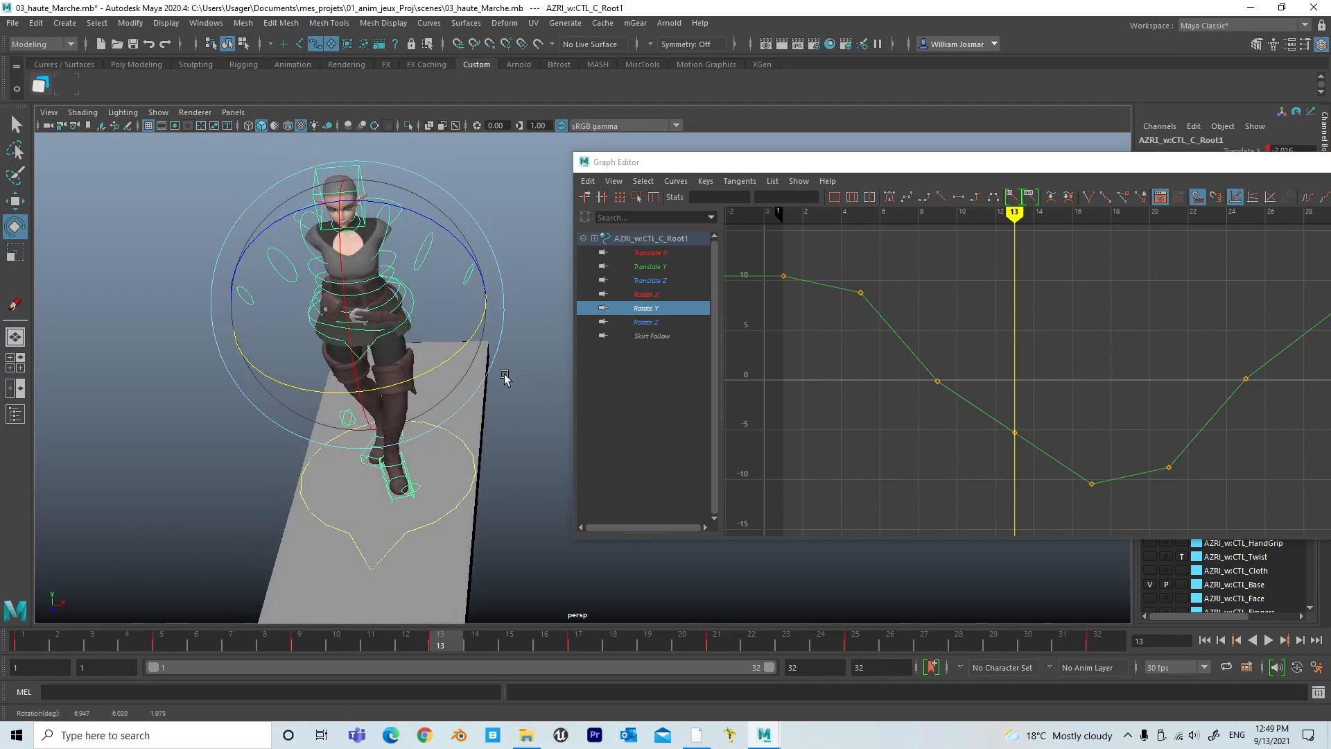
alt+drag(490, 434, 386, 491)
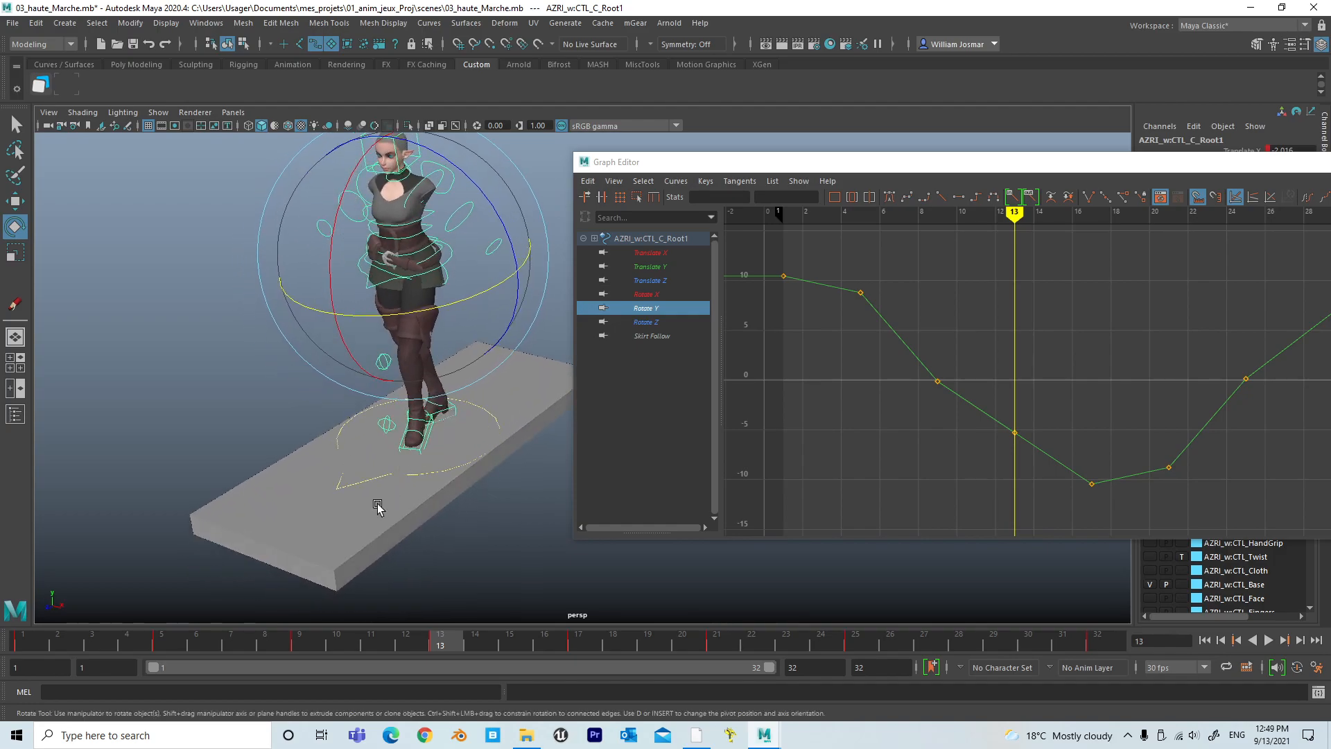
drag(410, 641, 299, 644)
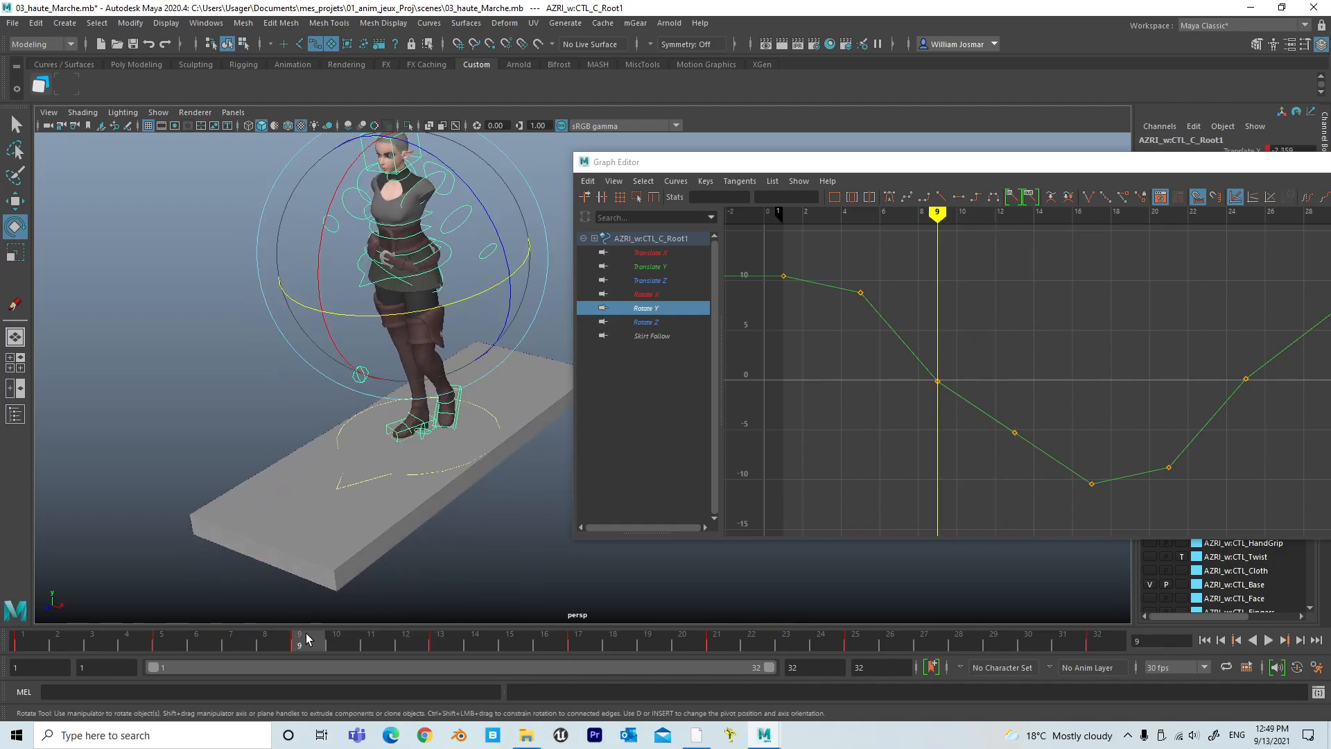
alt+right_drag(332, 538, 478, 517)
alt+drag(478, 517, 228, 512)
drag(312, 646, 438, 649)
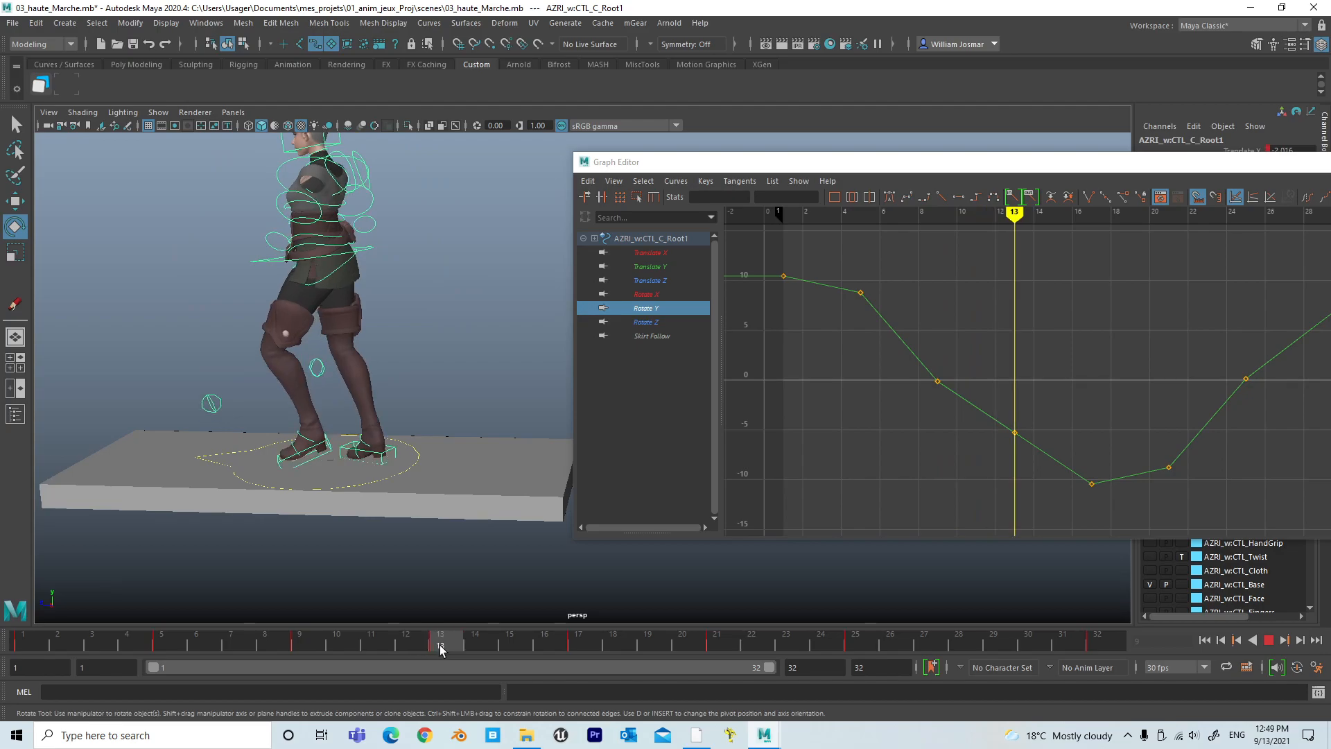
alt+drag(408, 467, 418, 442)
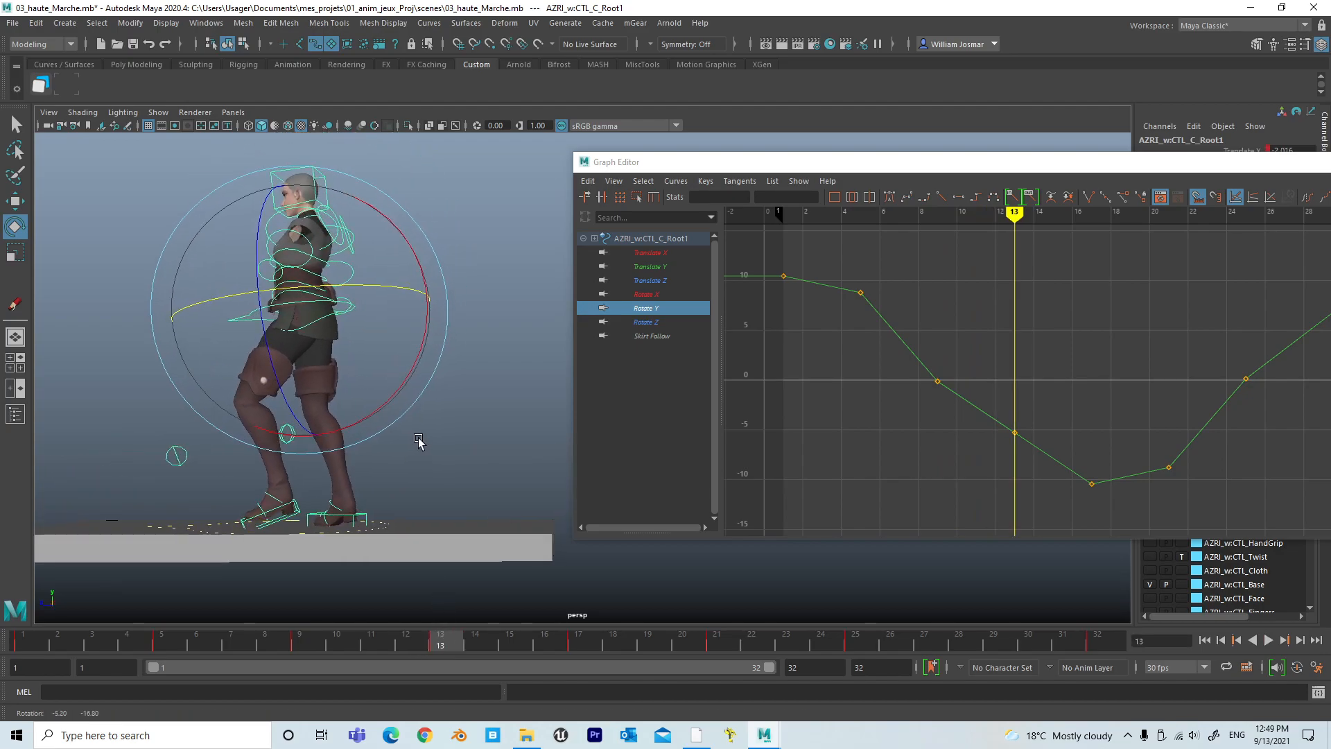
Move the Graph Editor out of the way and show the ref02 and ref01 walk reference layers beside the character.
drag(971, 161, 1330, 250)
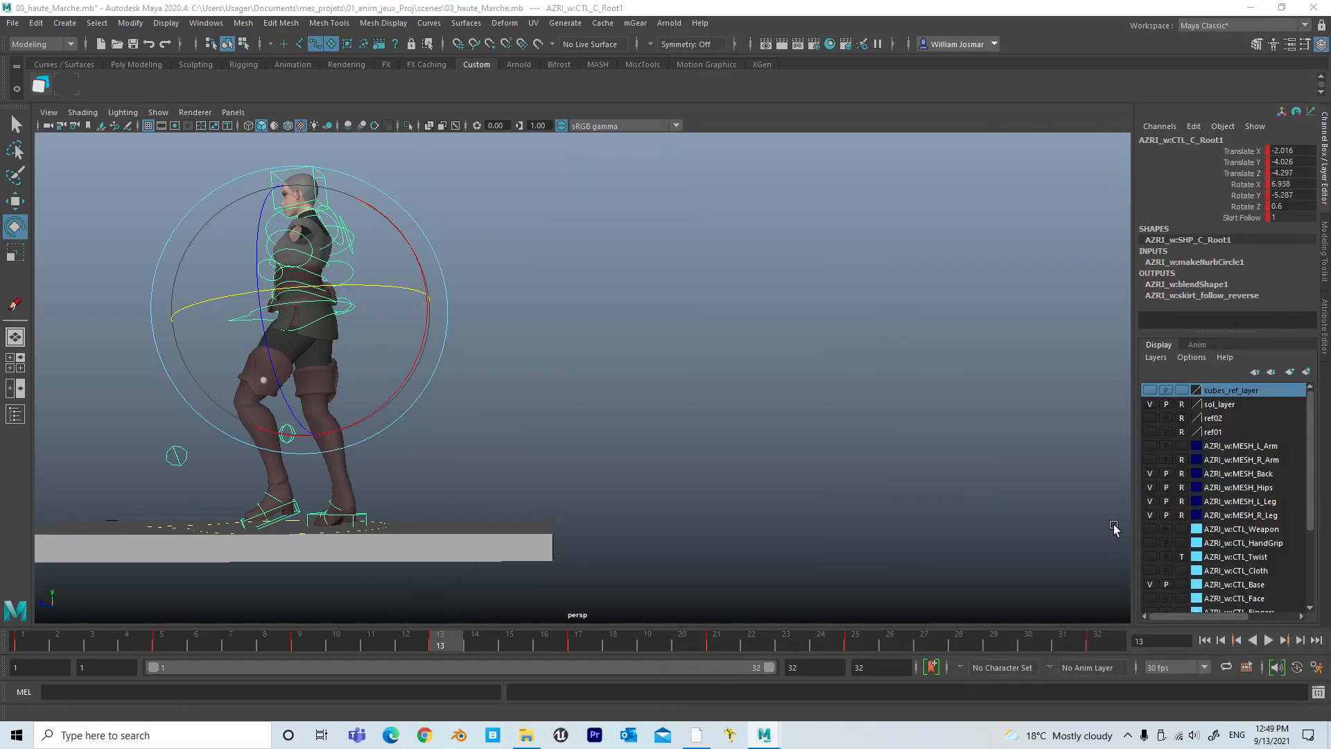
click(1148, 418)
click(1148, 428)
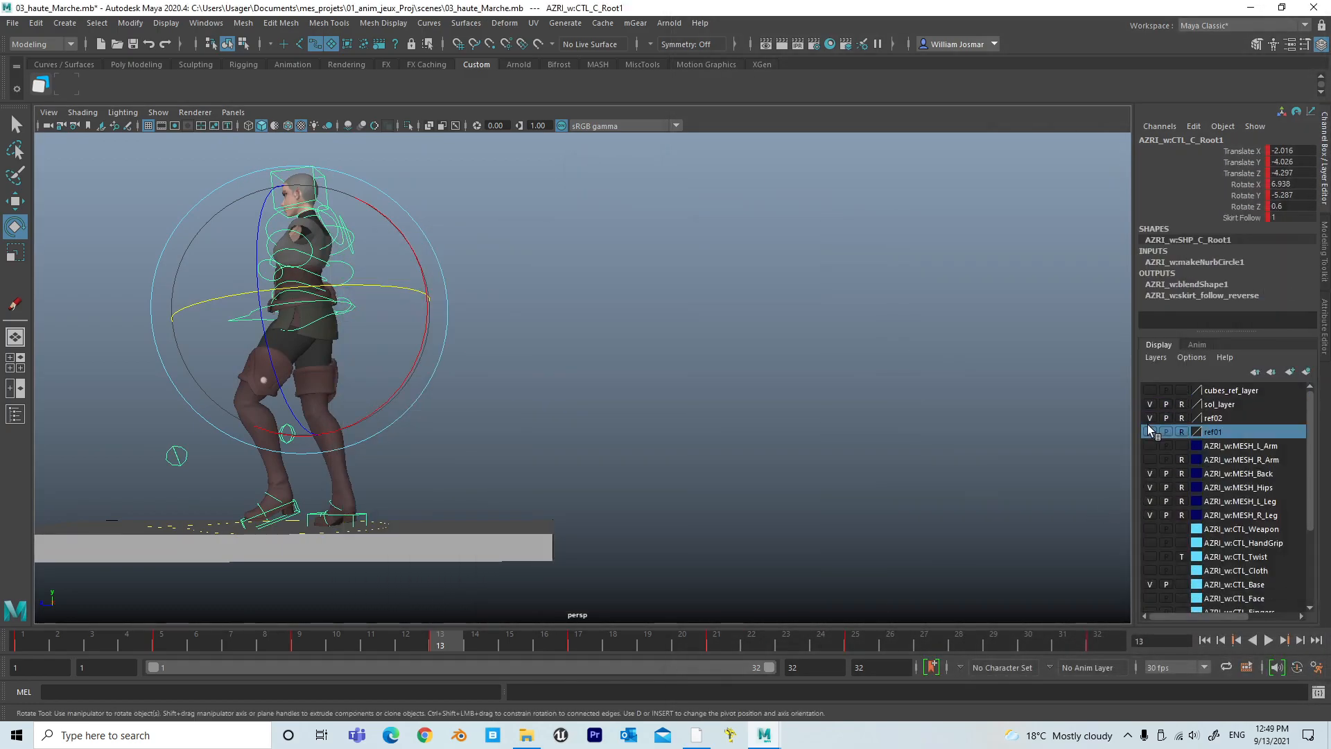
click(1151, 432)
alt+right_drag(984, 417, 898, 416)
alt+middle_drag(899, 416, 747, 369)
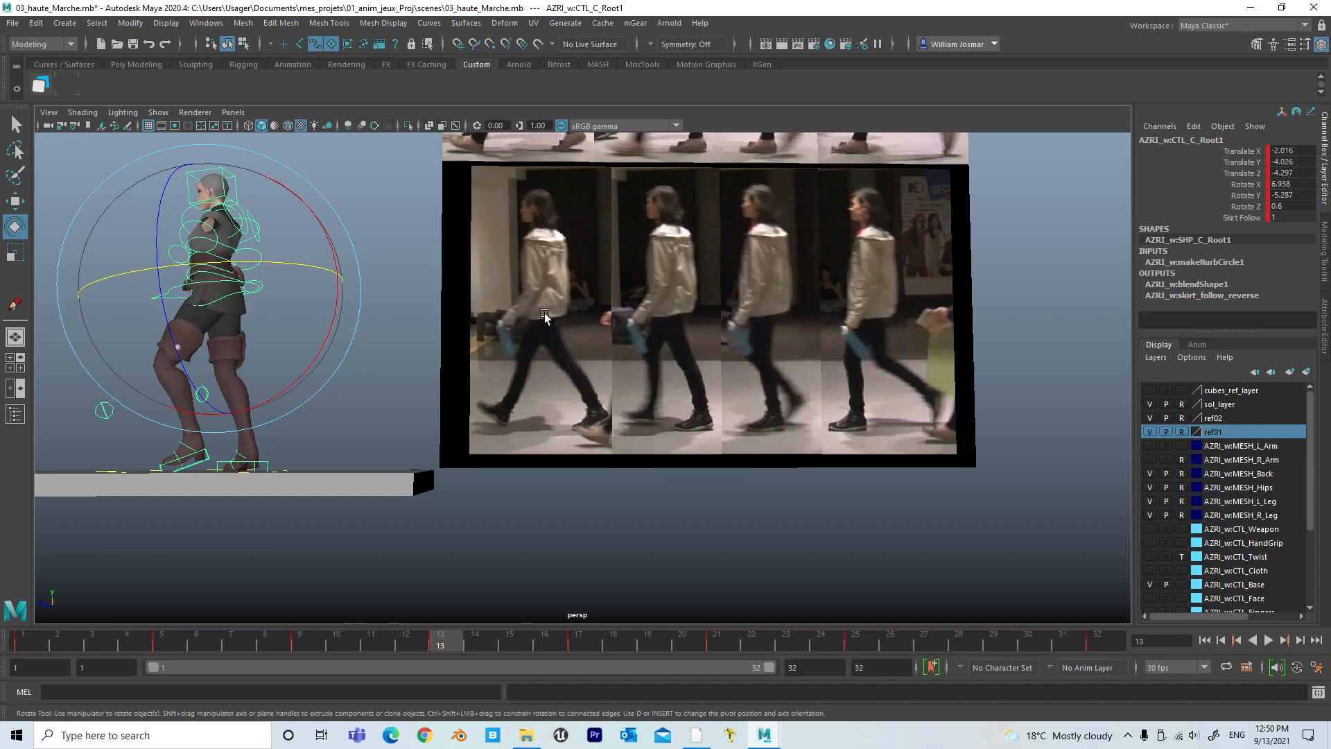
Hide the ref02 and sol_layer layers and frame the character in side view beside the ref01 walk reference.
mouse_move(717, 334)
alt+mouse_down()
mouse_move(683, 503)
mouse_move(638, 521)
mouse_move(701, 347)
alt+mouse_up()
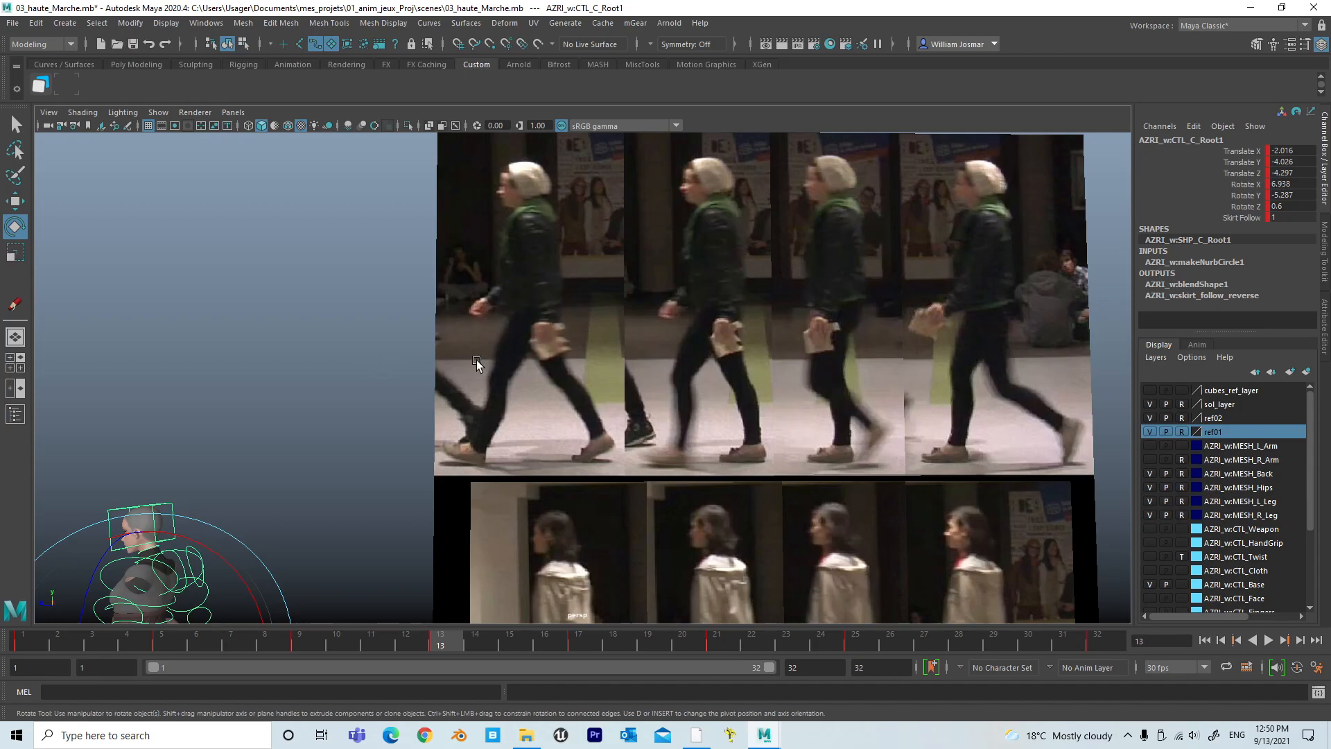
click(1149, 419)
click(1150, 407)
alt+right_drag(394, 425, 4, 385)
alt+middle_drag(429, 358, 507, 216)
alt+right_drag(390, 315, 541, 350)
alt+middle_drag(555, 350, 713, 315)
alt+right_drag(617, 357, 701, 380)
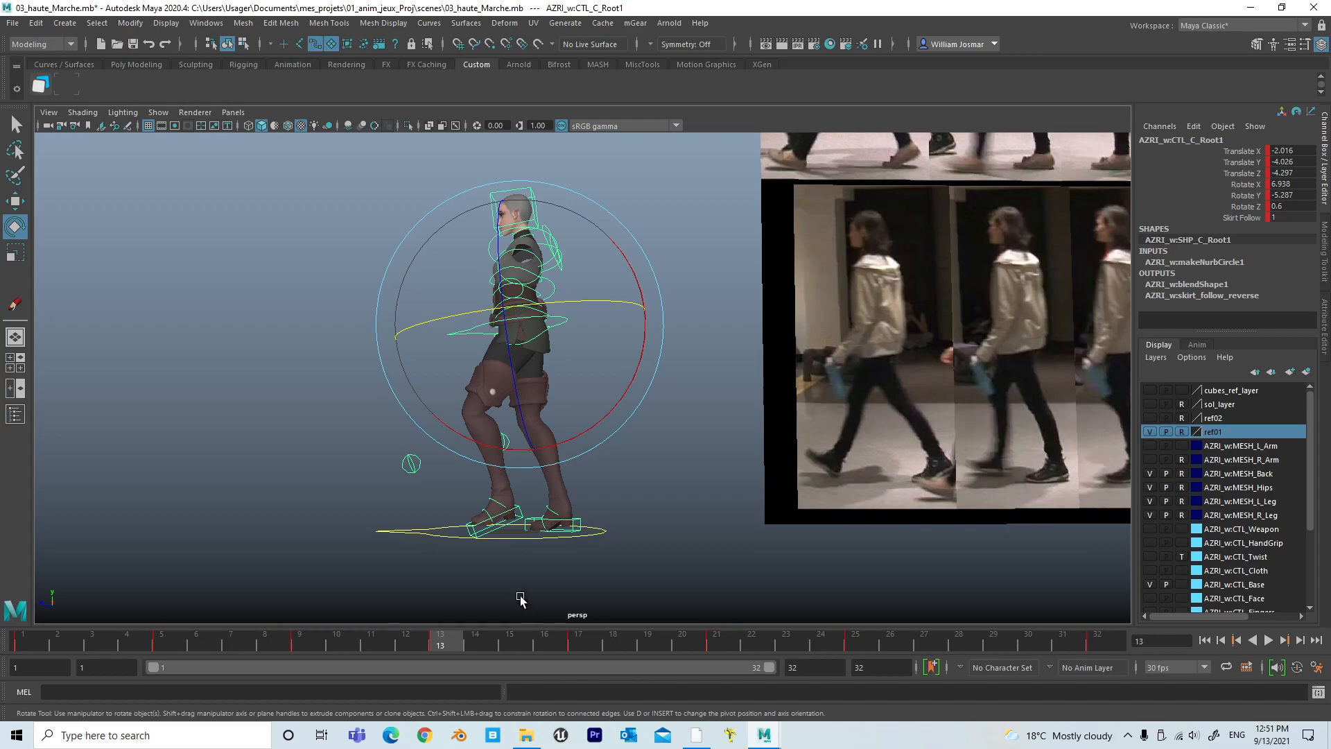
Check the pose at frame 17 against its key on the root control's Rotate Y curve in the Graph Editor.
click(580, 646)
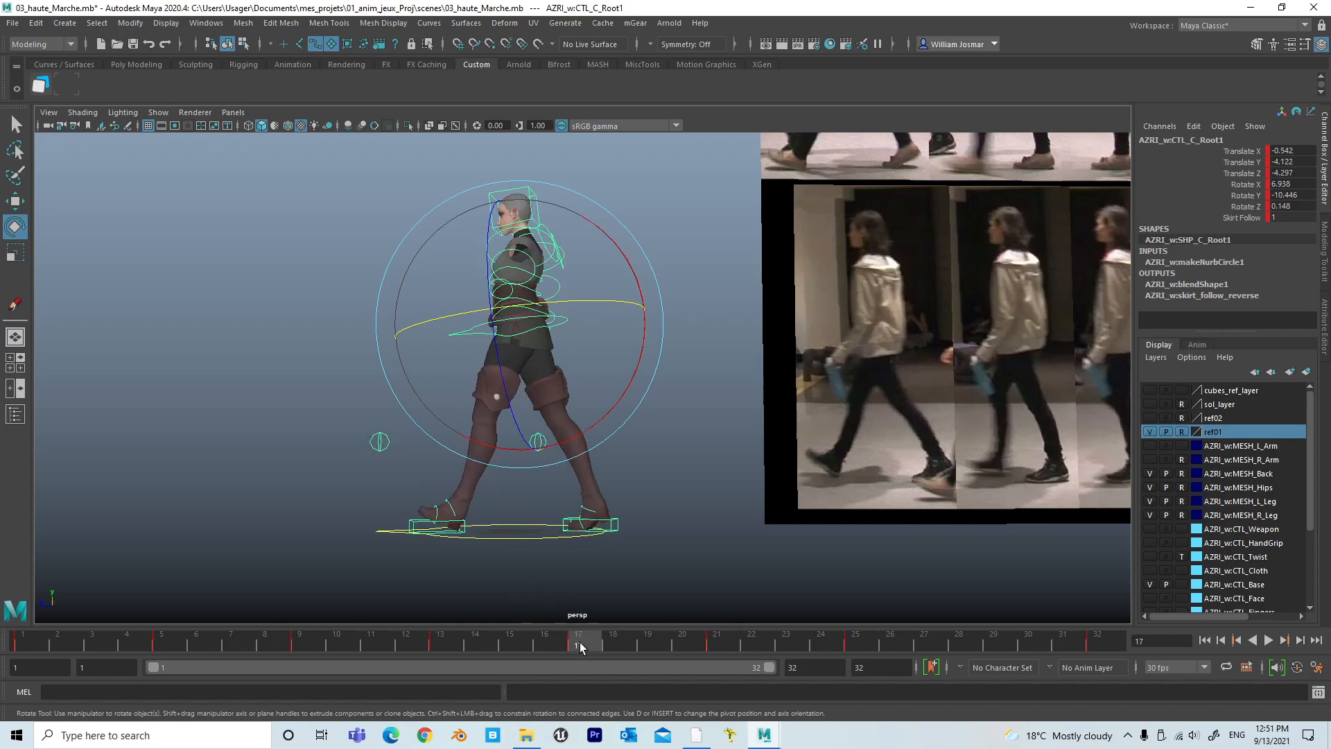
alt+right_drag(685, 519, 671, 484)
alt+middle_drag(672, 483, 649, 481)
drag(1330, 181, 884, 181)
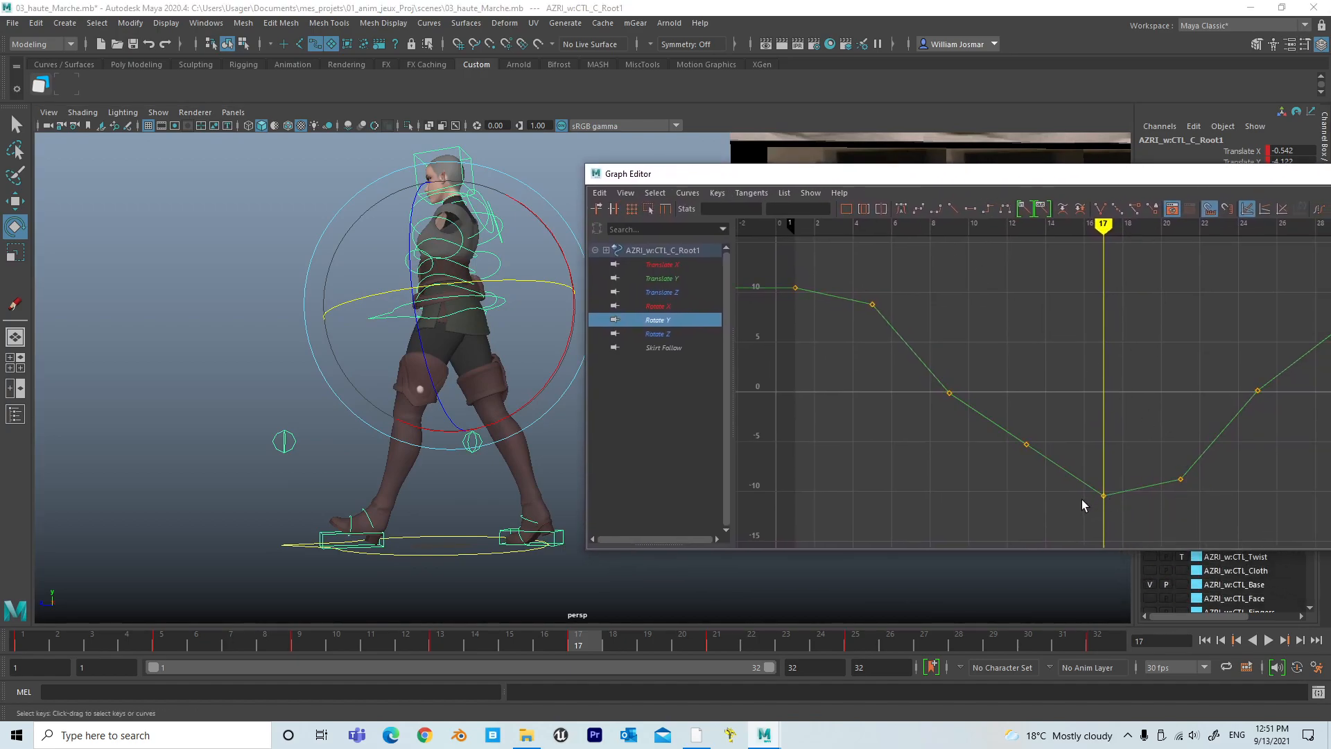
drag(1097, 483, 1112, 511)
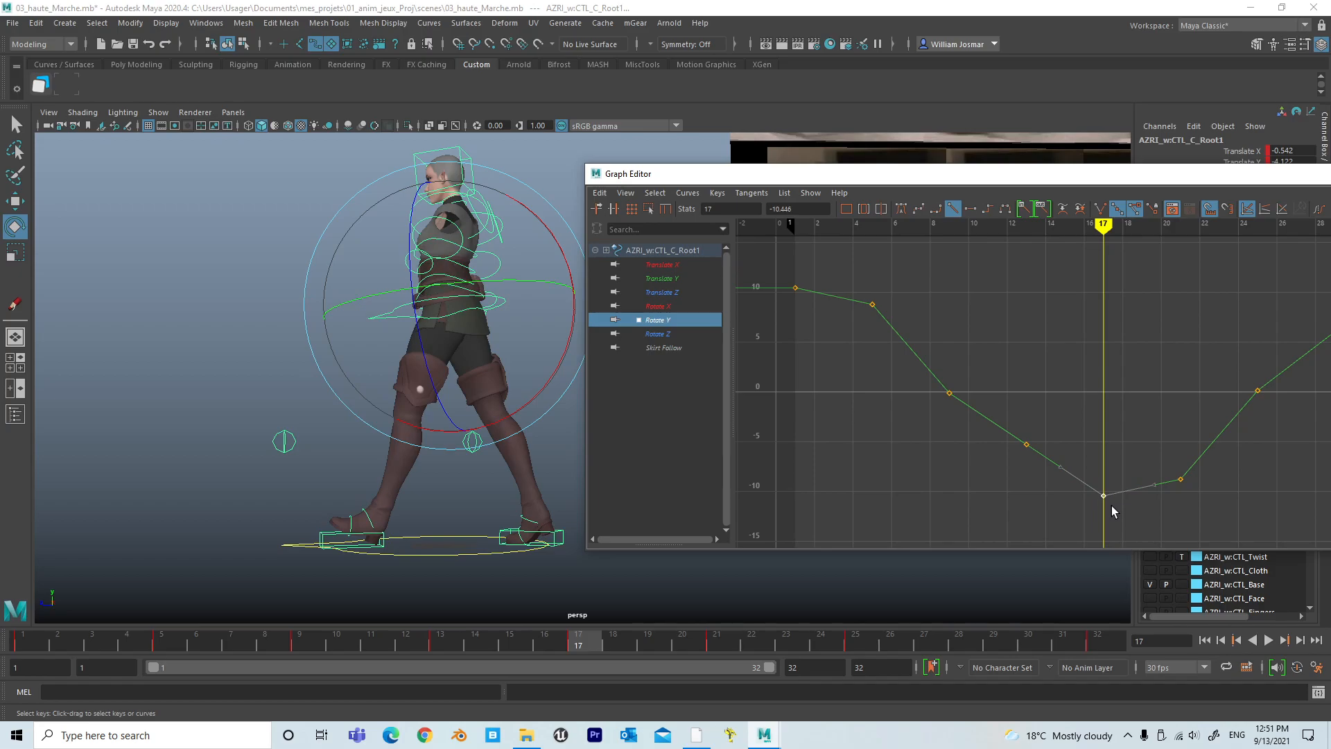
Lower the root control's Rotate Y key at frame 13 to about -8.7.
click(430, 648)
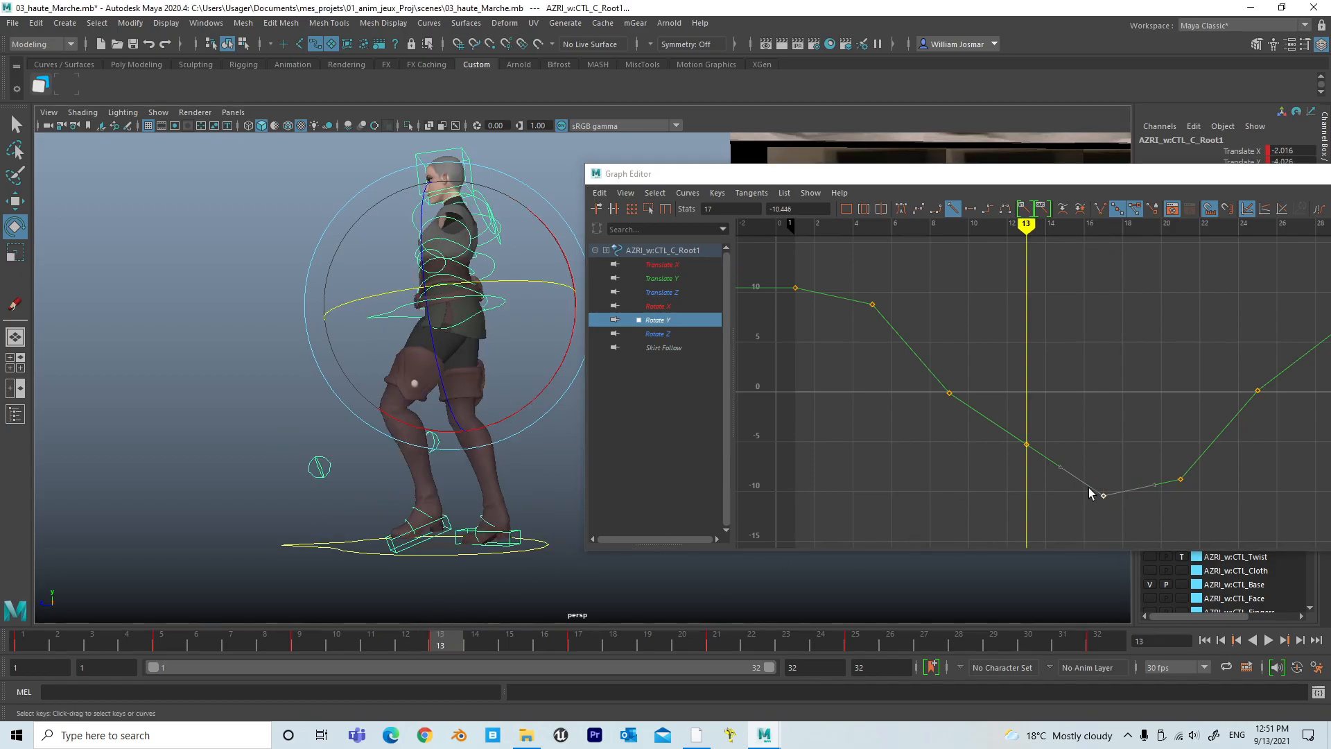
drag(1059, 433, 1005, 471)
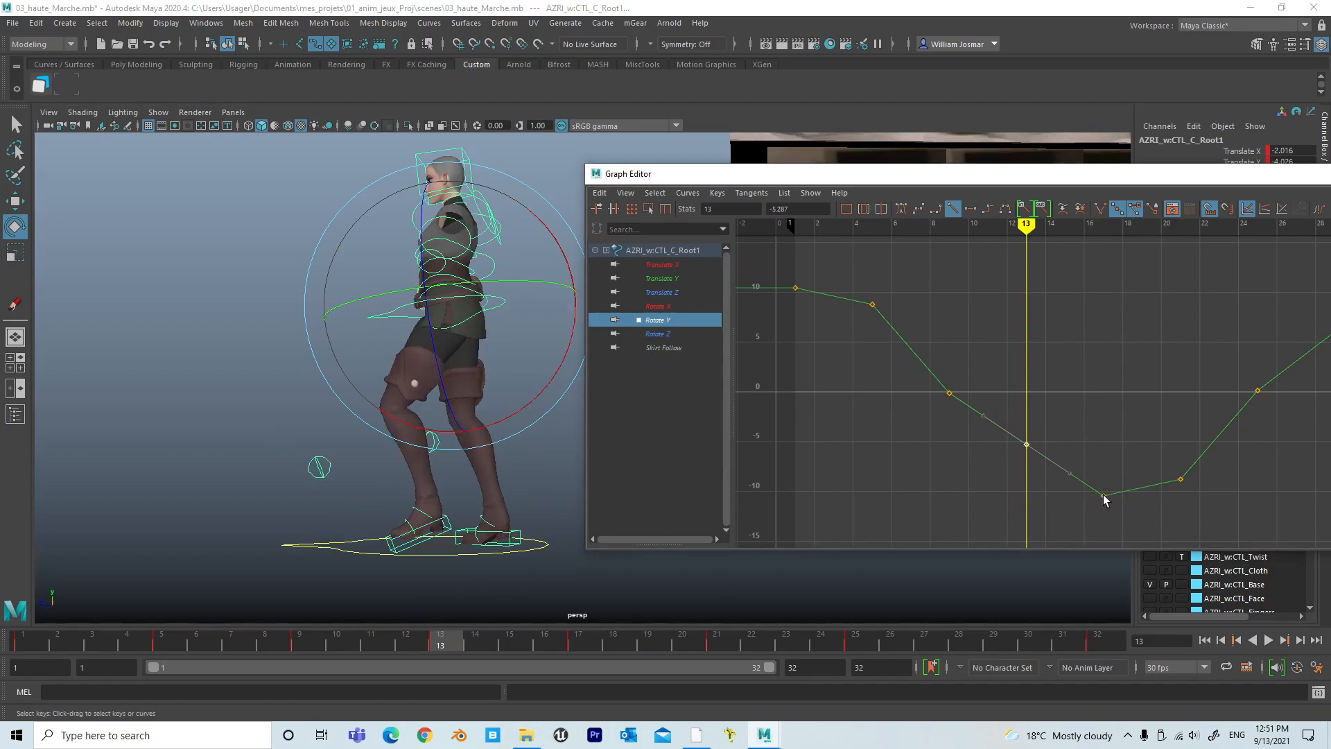
key(w)
shift+middle_drag(1085, 395, 1085, 439)
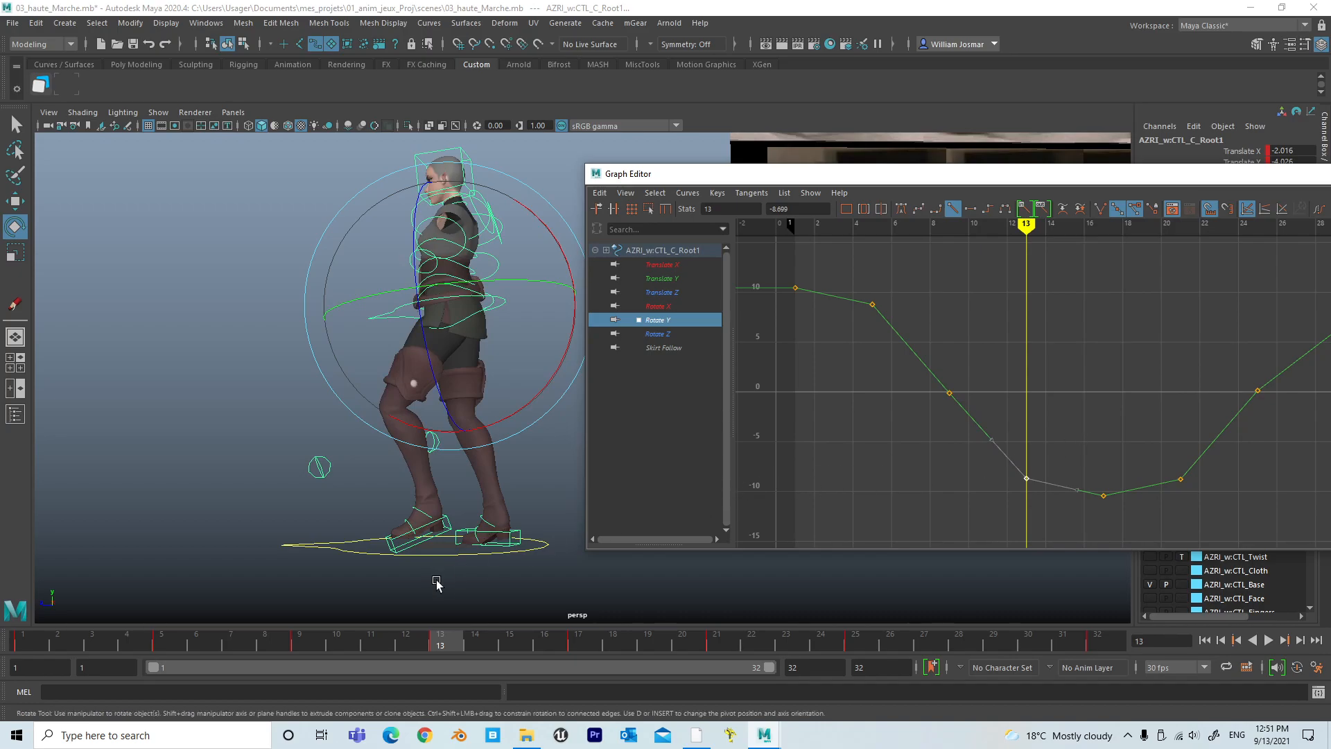
Show the root control's Rotate Z curve and test a Z rotation of the root from the front, undoing it.
drag(731, 179, 764, 178)
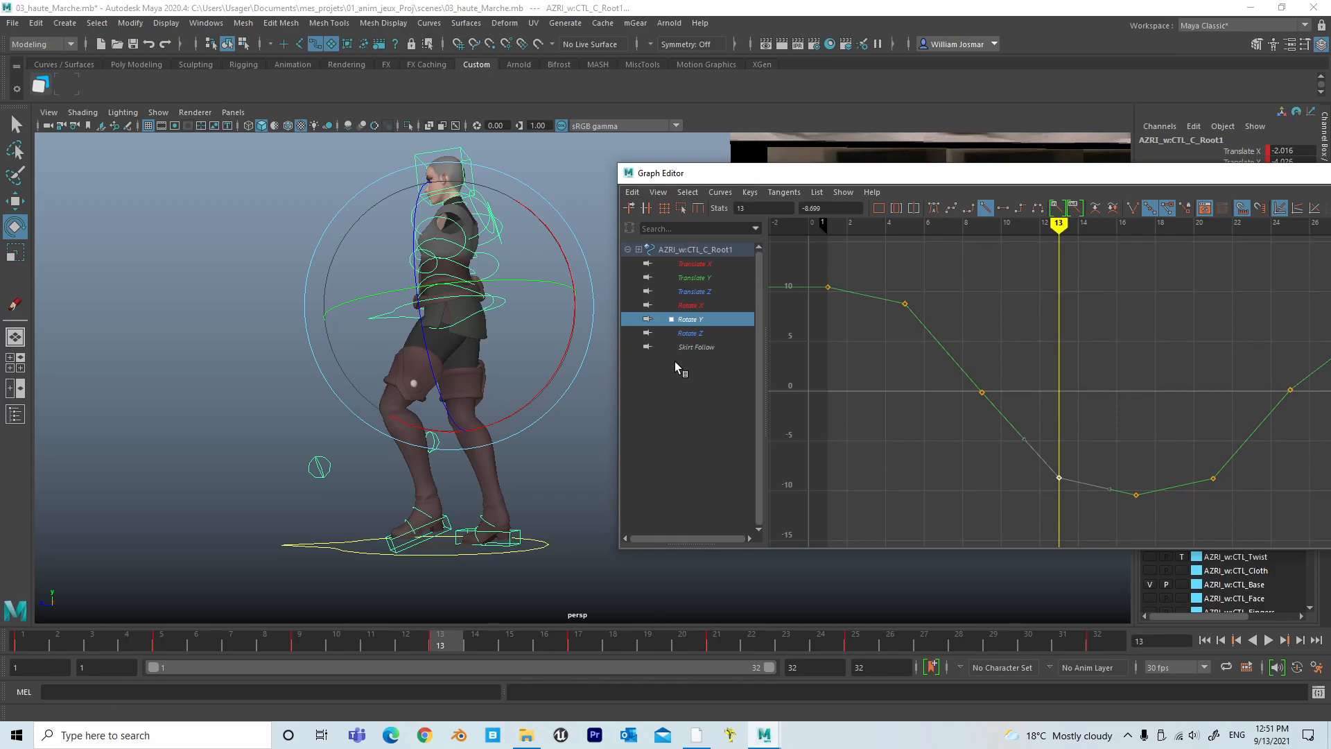
click(690, 334)
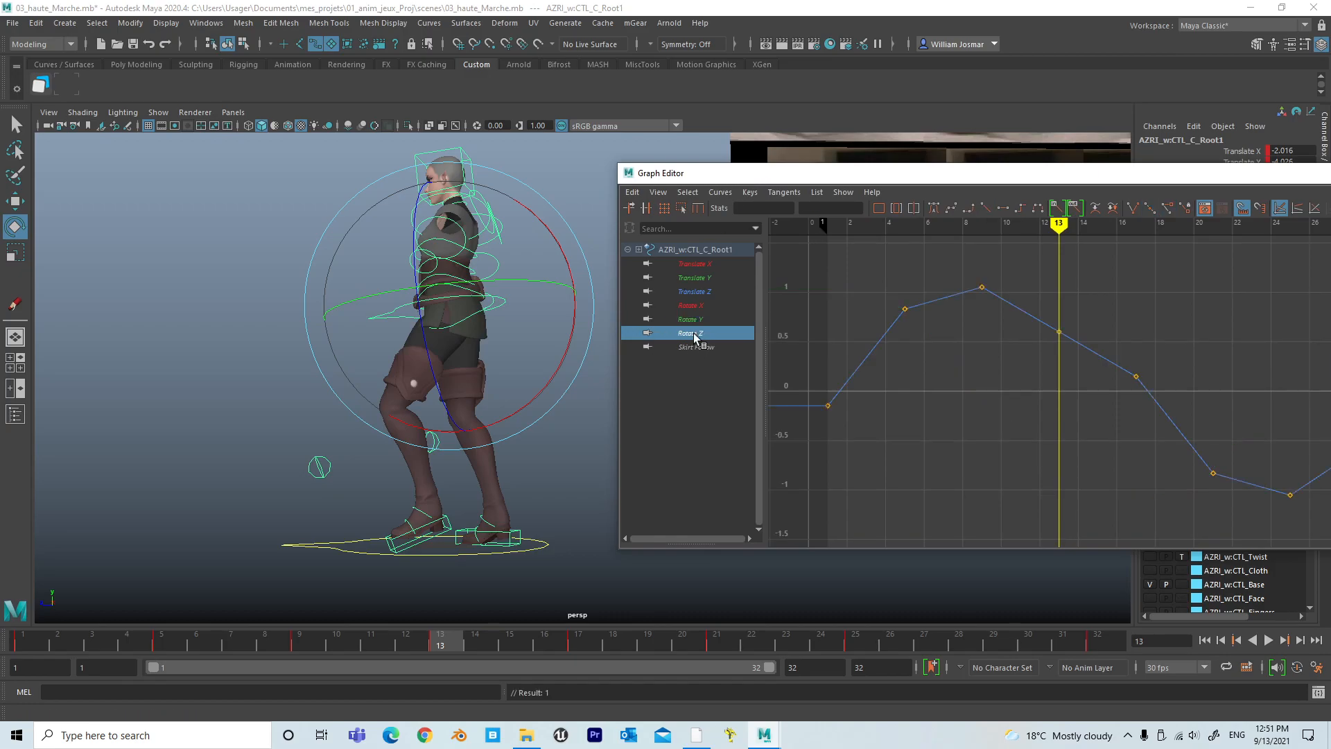
alt+drag(594, 475, 550, 520)
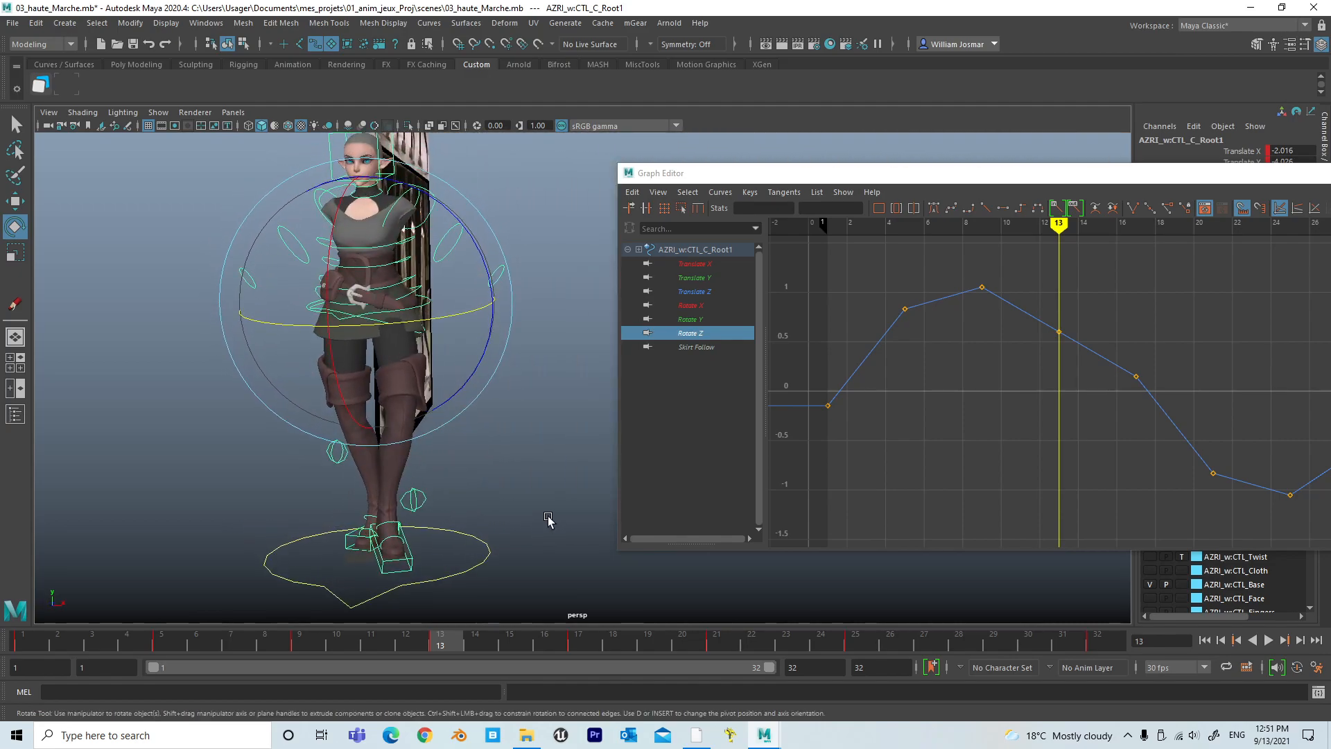
alt+right_drag(550, 520, 461, 502)
alt+drag(460, 502, 529, 490)
drag(560, 265, 577, 317)
key(ctrl+z)
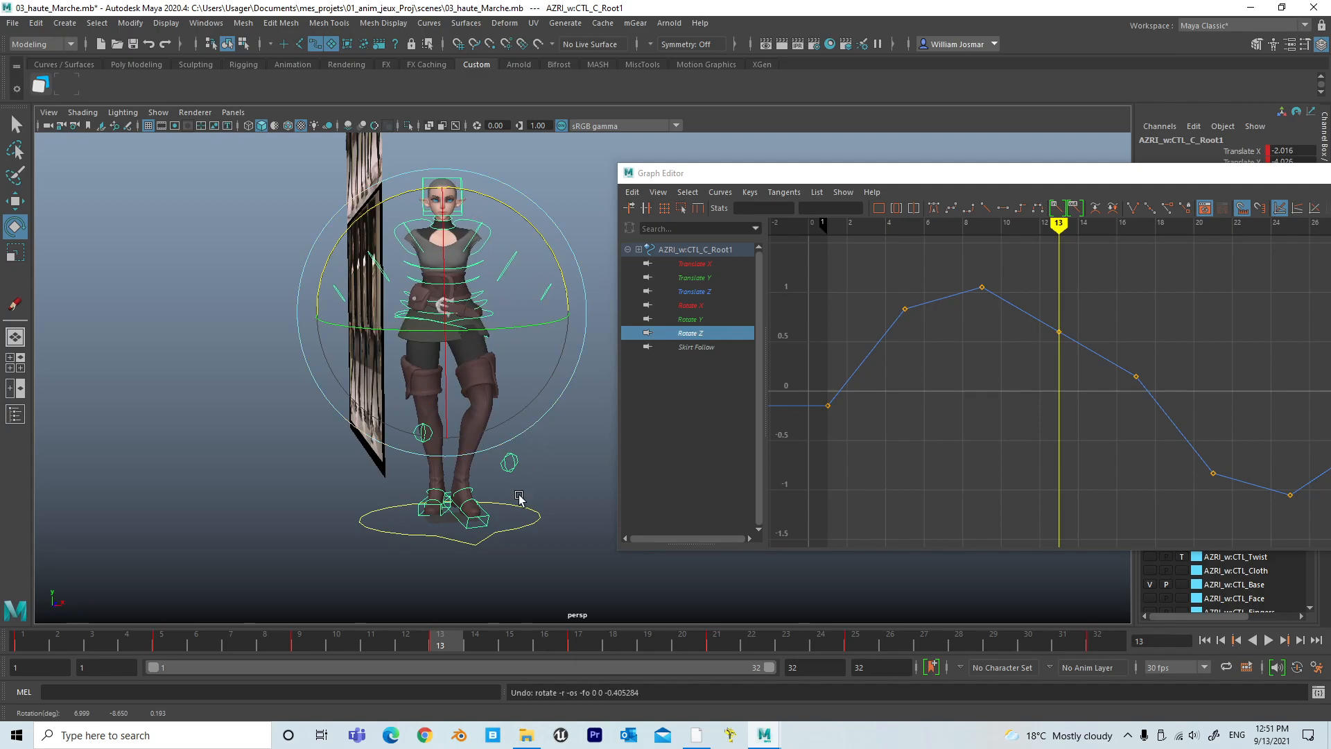
Compare the character's hip tilt from the front at frames 9 and 13.
mouse_move(527, 543)
alt+mouse_down()
mouse_move(476, 538)
mouse_move(518, 519)
alt+mouse_up()
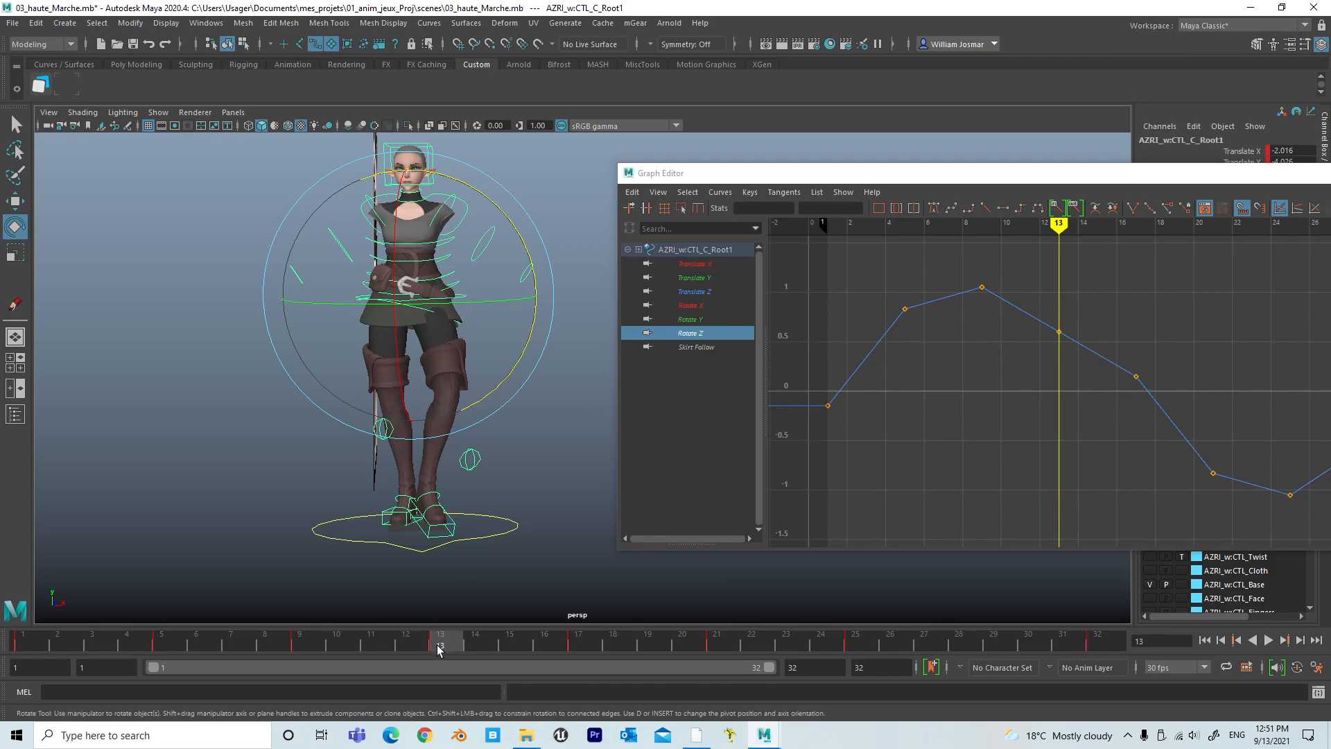
key(alt+v)
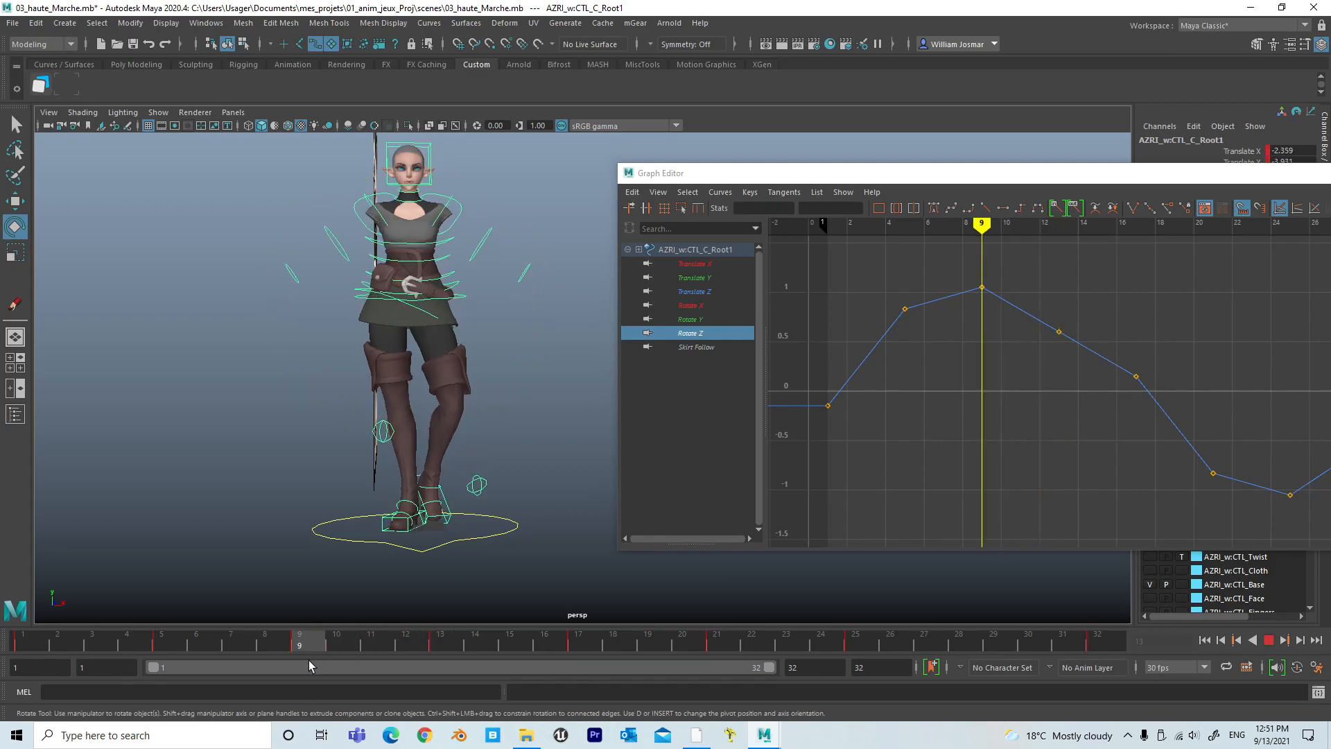
key(alt+v)
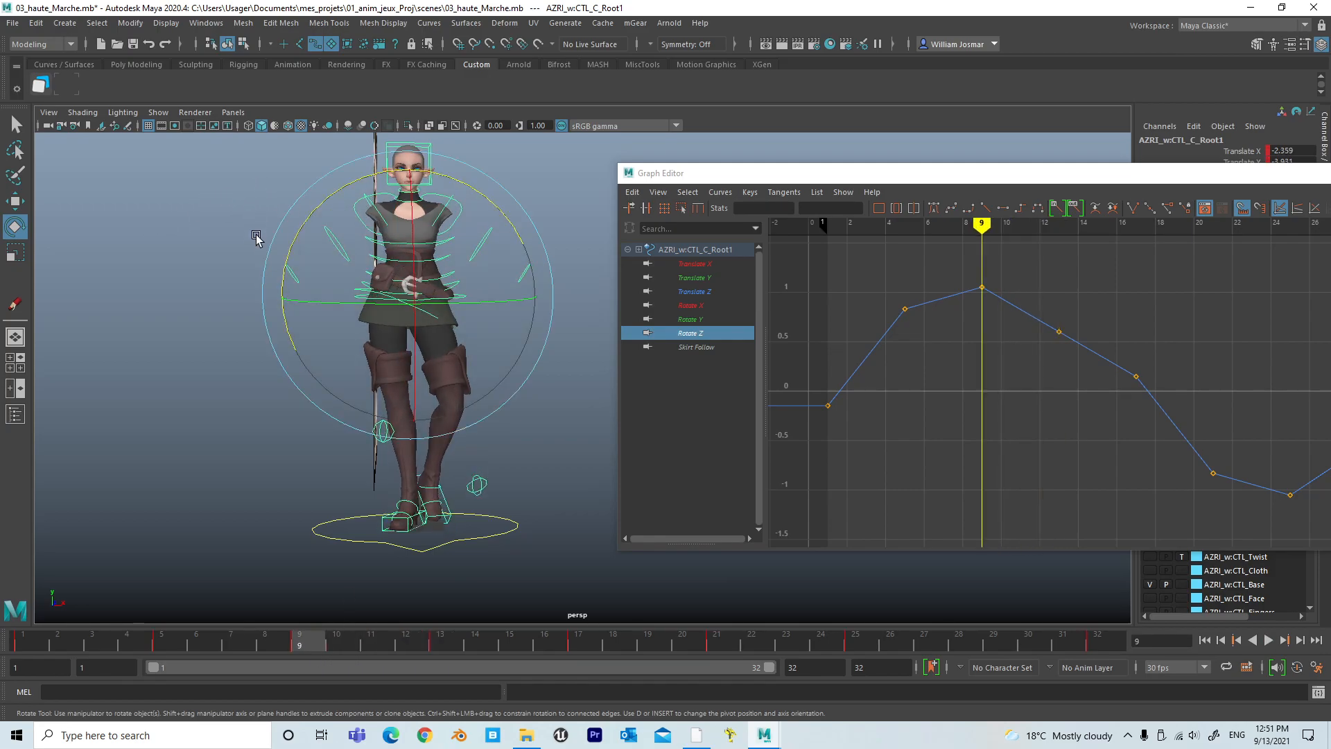
drag(302, 644, 438, 649)
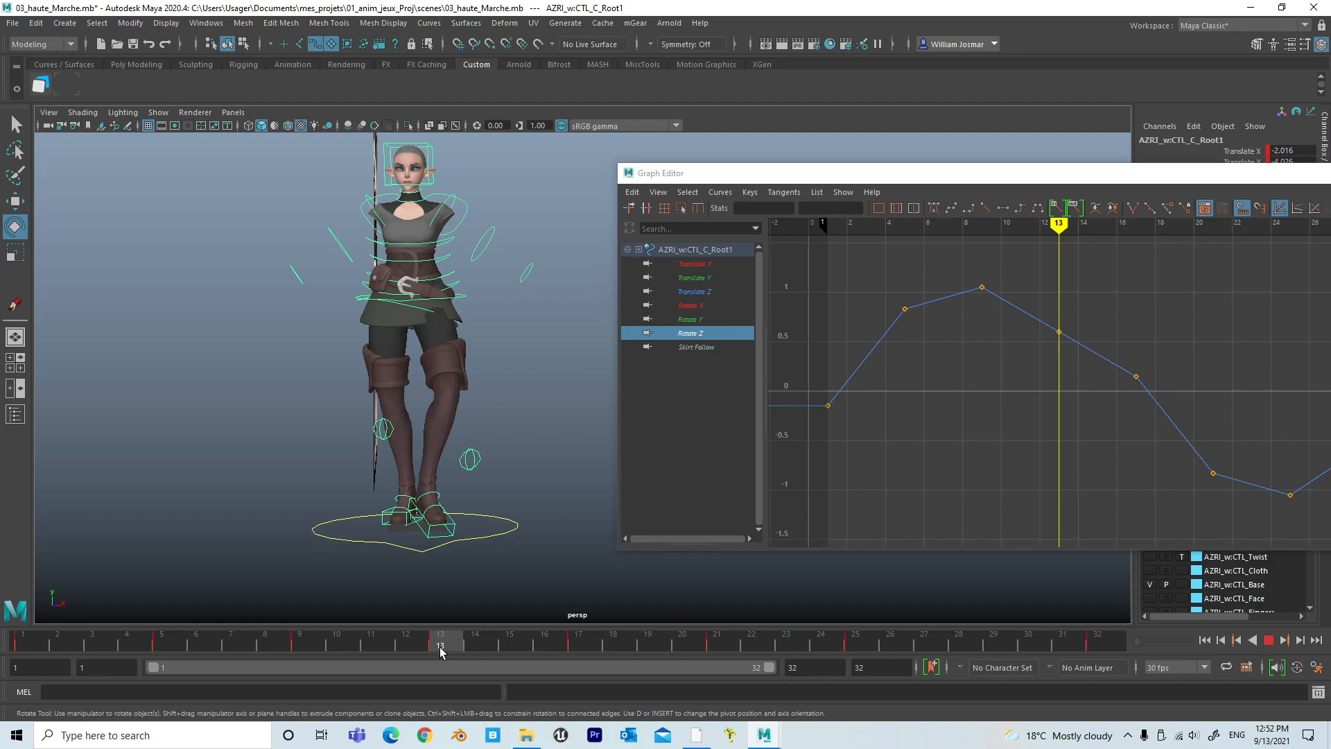
drag(440, 651, 441, 650)
Raise the root control's Rotate Z key at frame 13 to about 0.92.
drag(969, 269, 996, 310)
drag(1082, 319, 1055, 349)
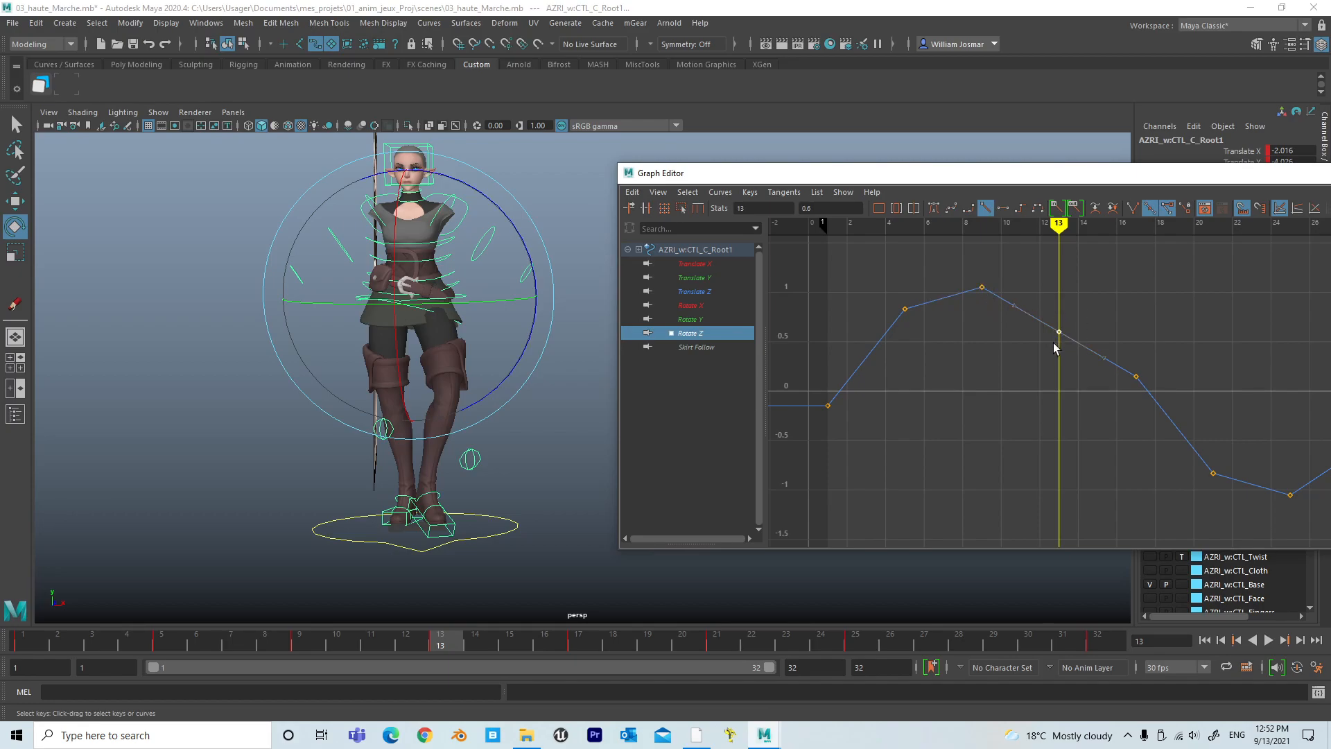
middle_drag(1052, 350, 1051, 312)
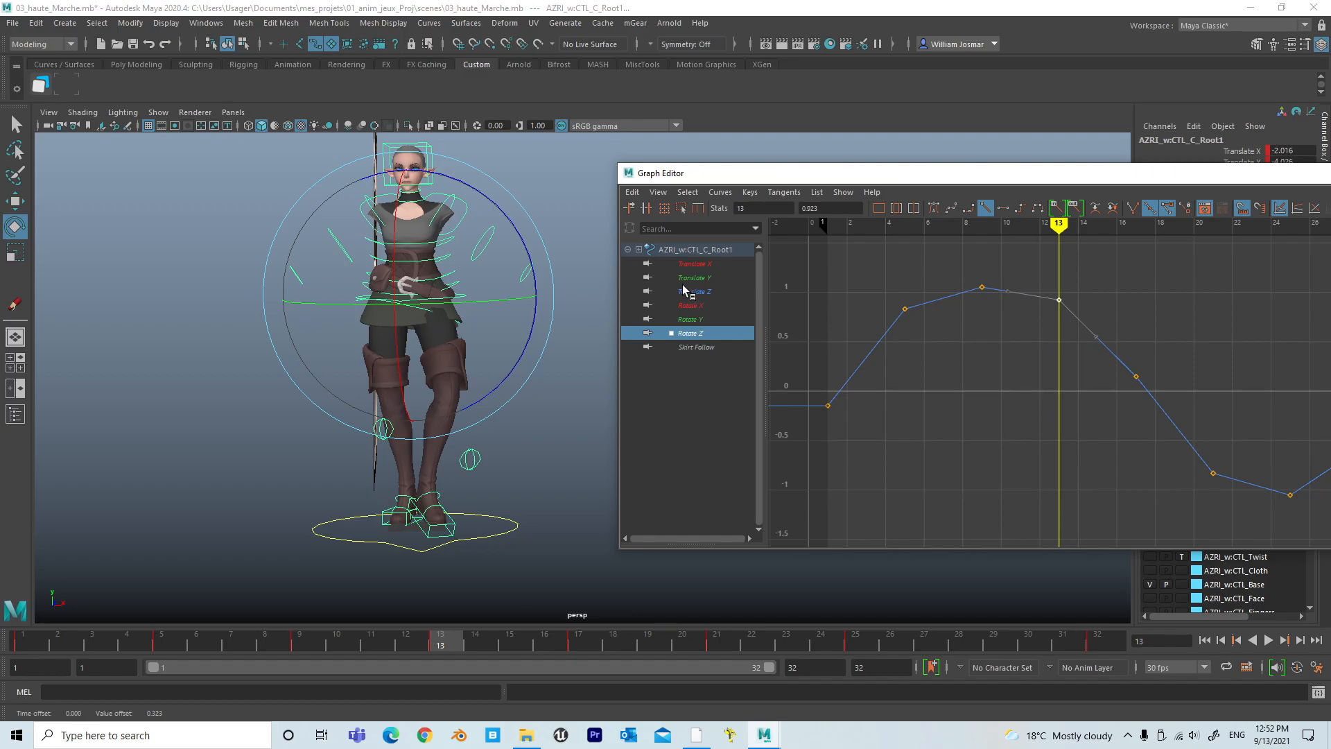
Examine the root control's Translate X curve and move the Graph Editor out of the way.
click(705, 264)
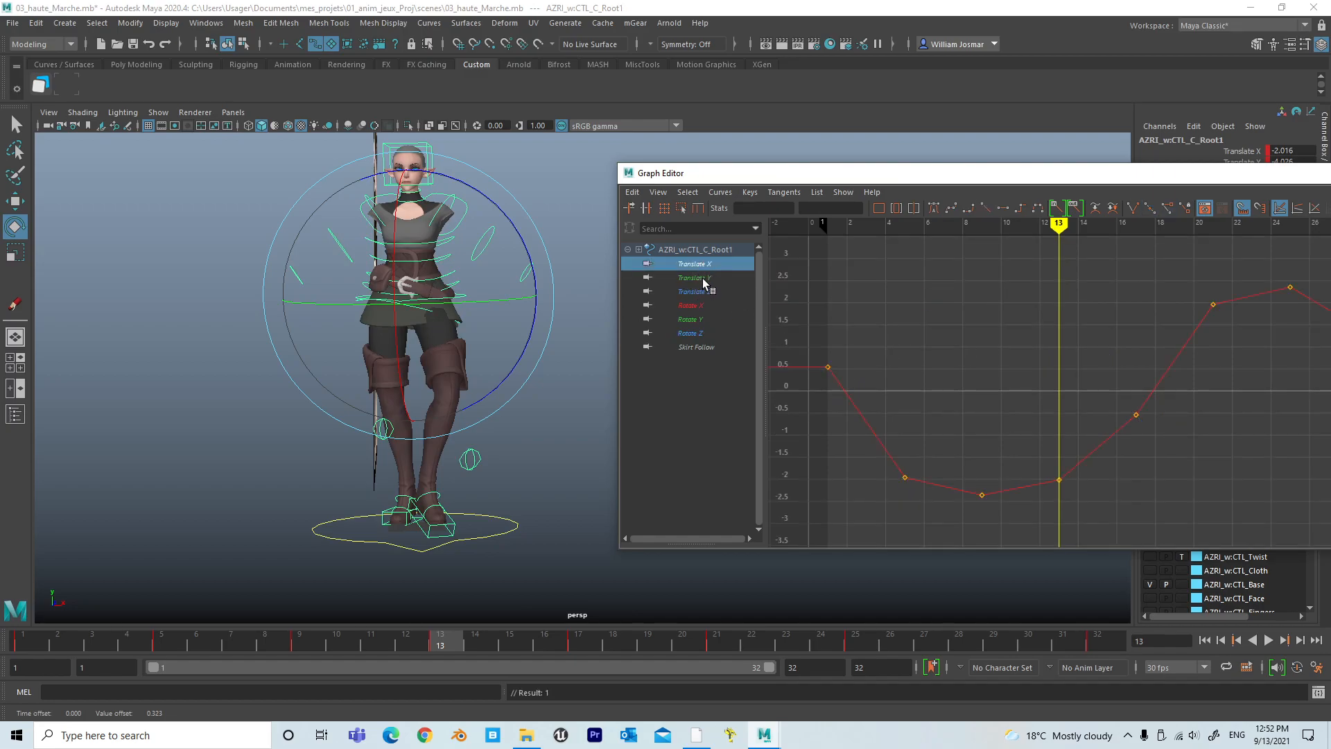
drag(885, 178, 651, 145)
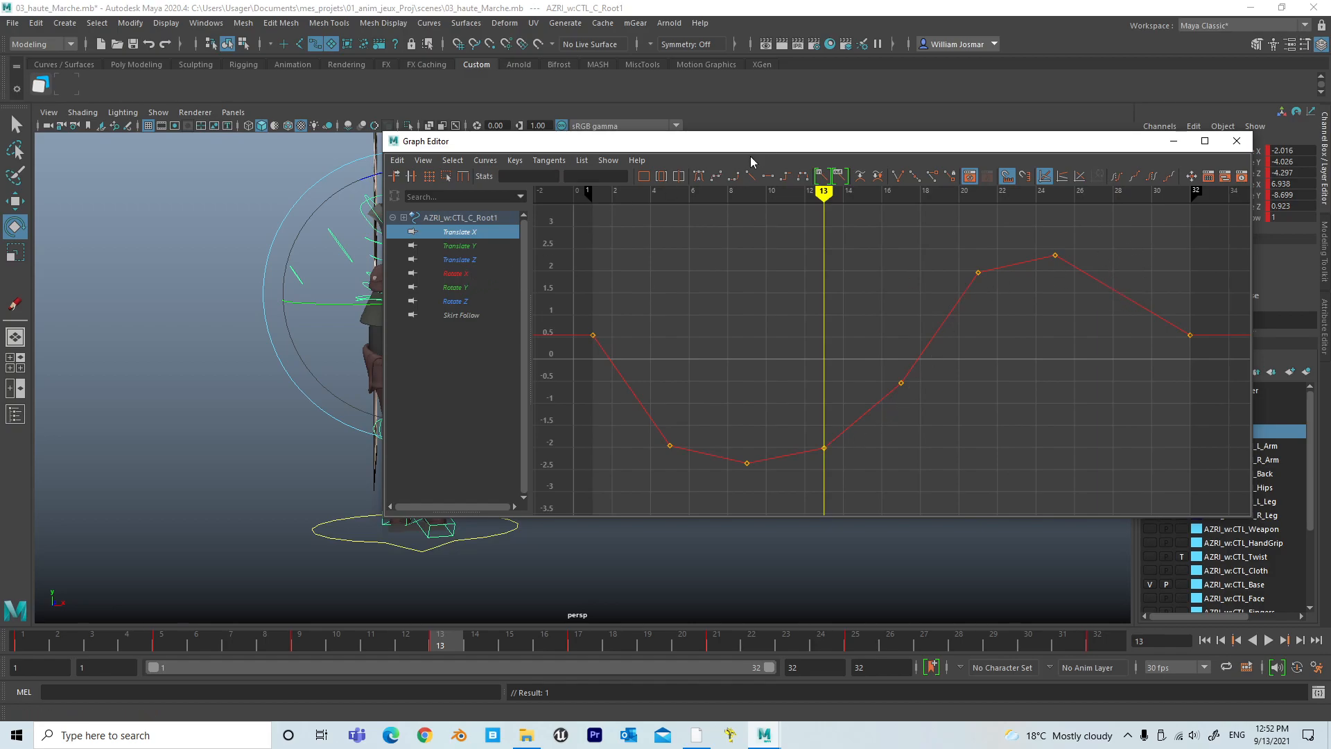
drag(684, 145, 1330, 147)
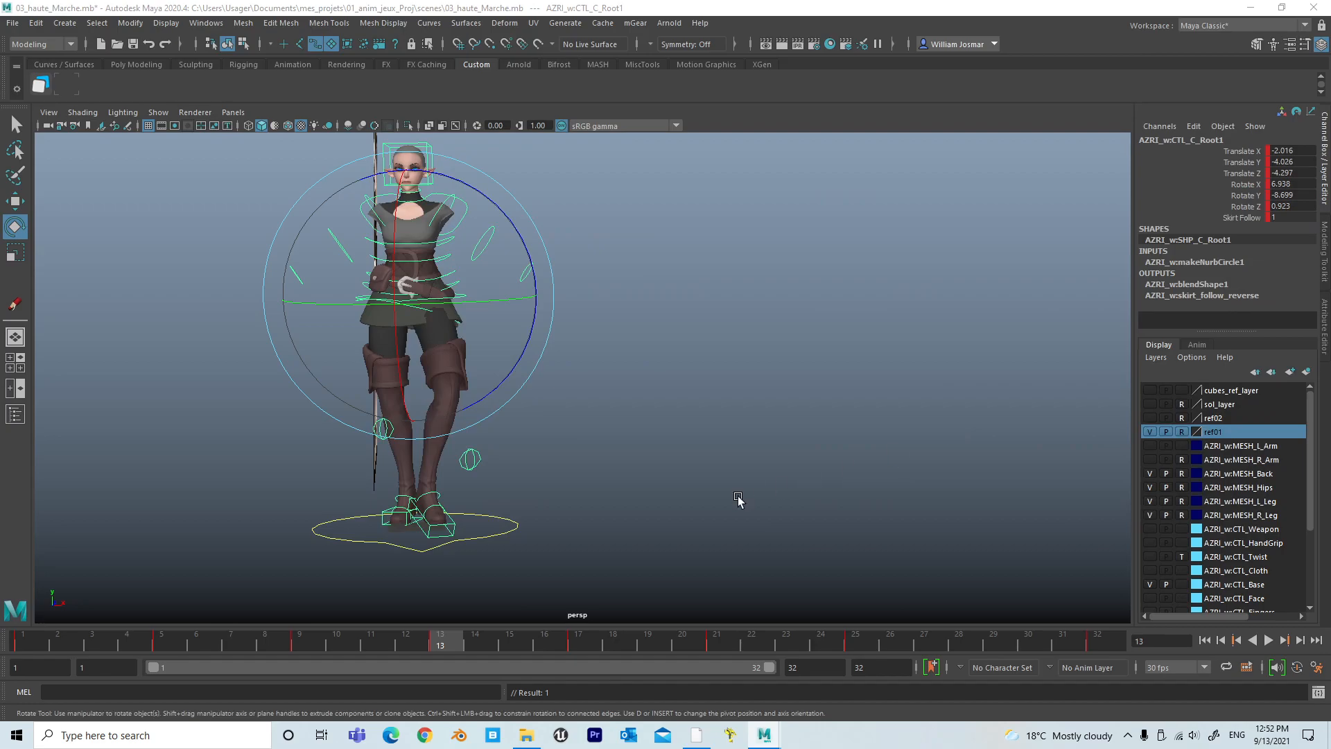
Deselect the root and select the pelvis control in a close side view of the character's legs.
alt+drag(665, 407, 434, 414)
click(579, 467)
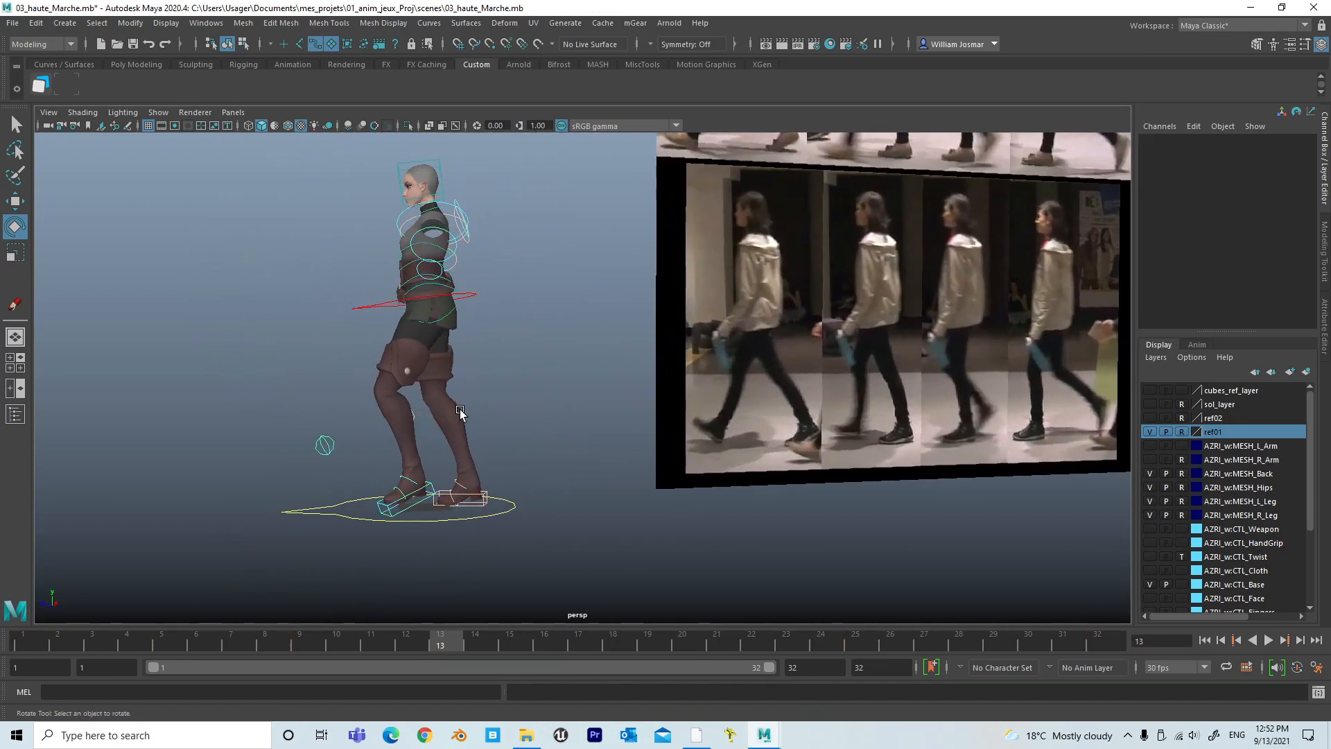
alt+right_drag(463, 414, 650, 404)
alt+drag(650, 404, 564, 392)
alt+right_drag(603, 407, 829, 416)
alt+drag(829, 416, 685, 284)
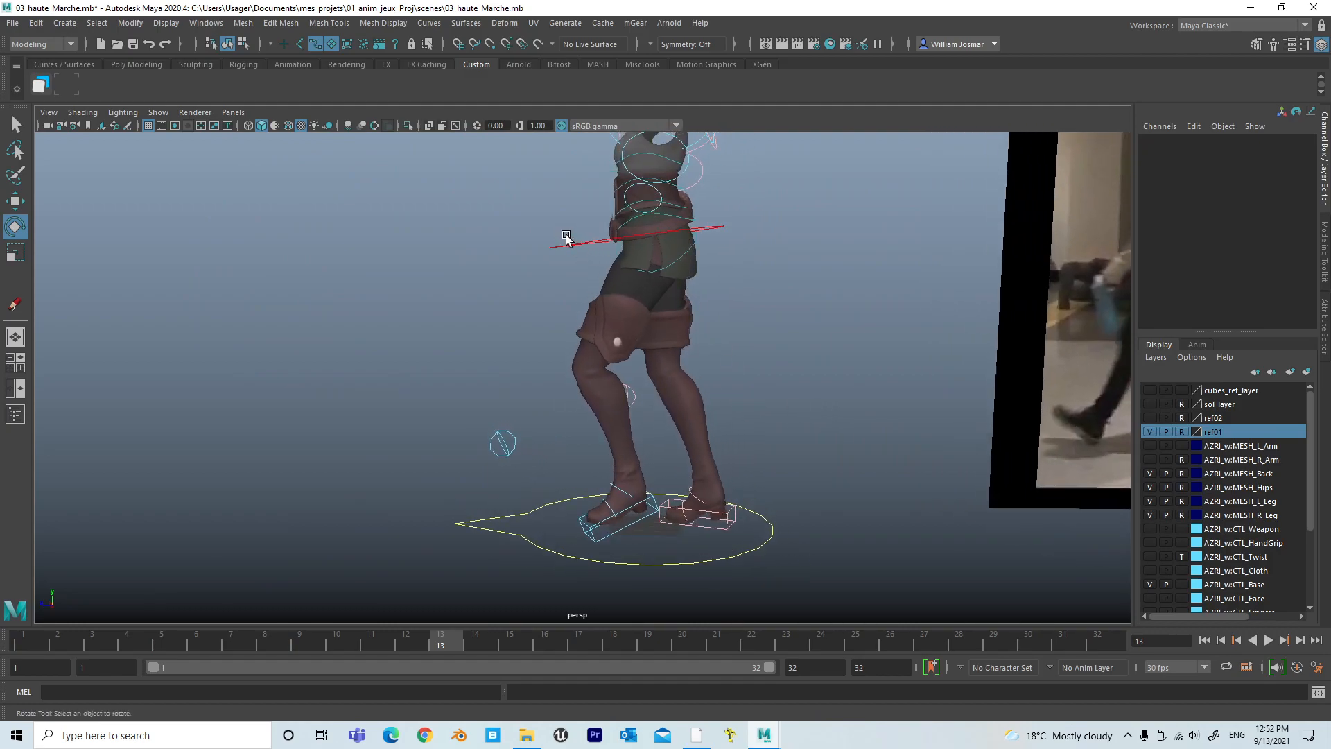
click(575, 258)
click(690, 287)
click(687, 259)
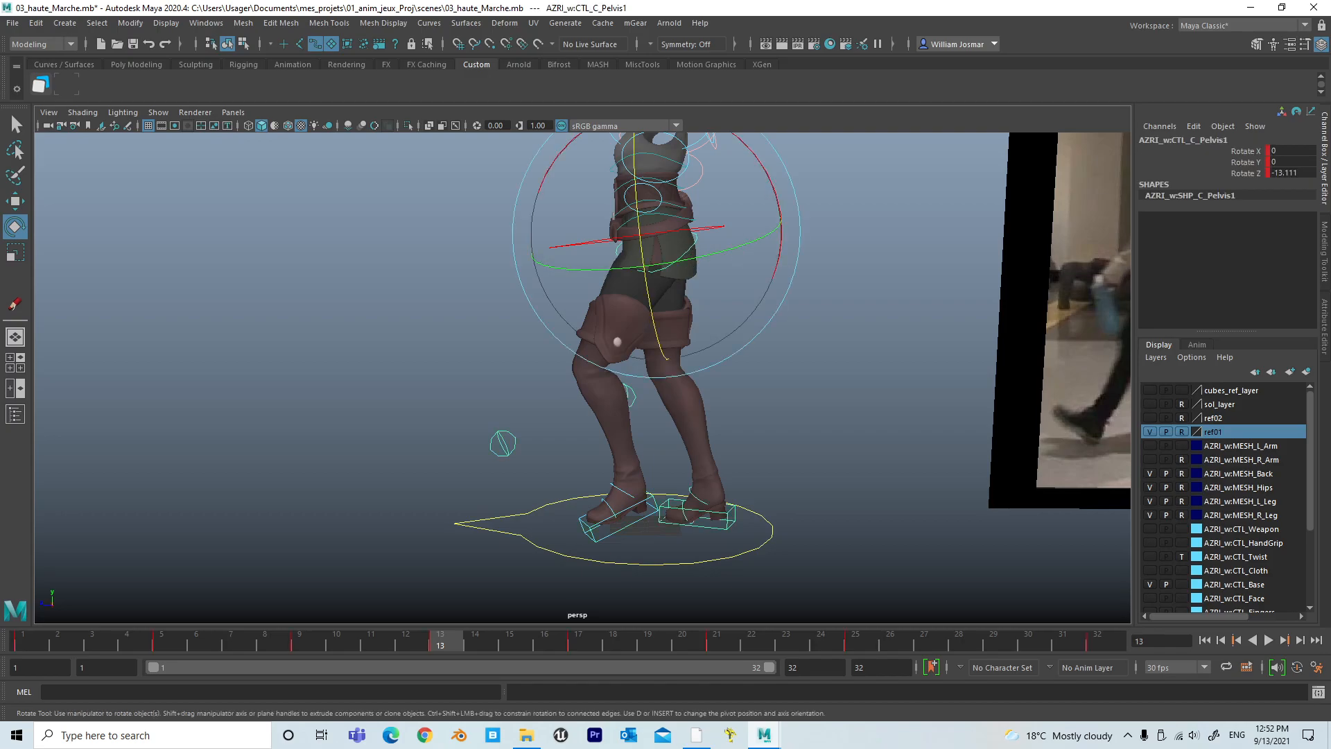
Review the pelvis control's Rotate X, Rotate Y and Rotate Z curves in the Graph Editor.
key(shift+g)
click(450, 241)
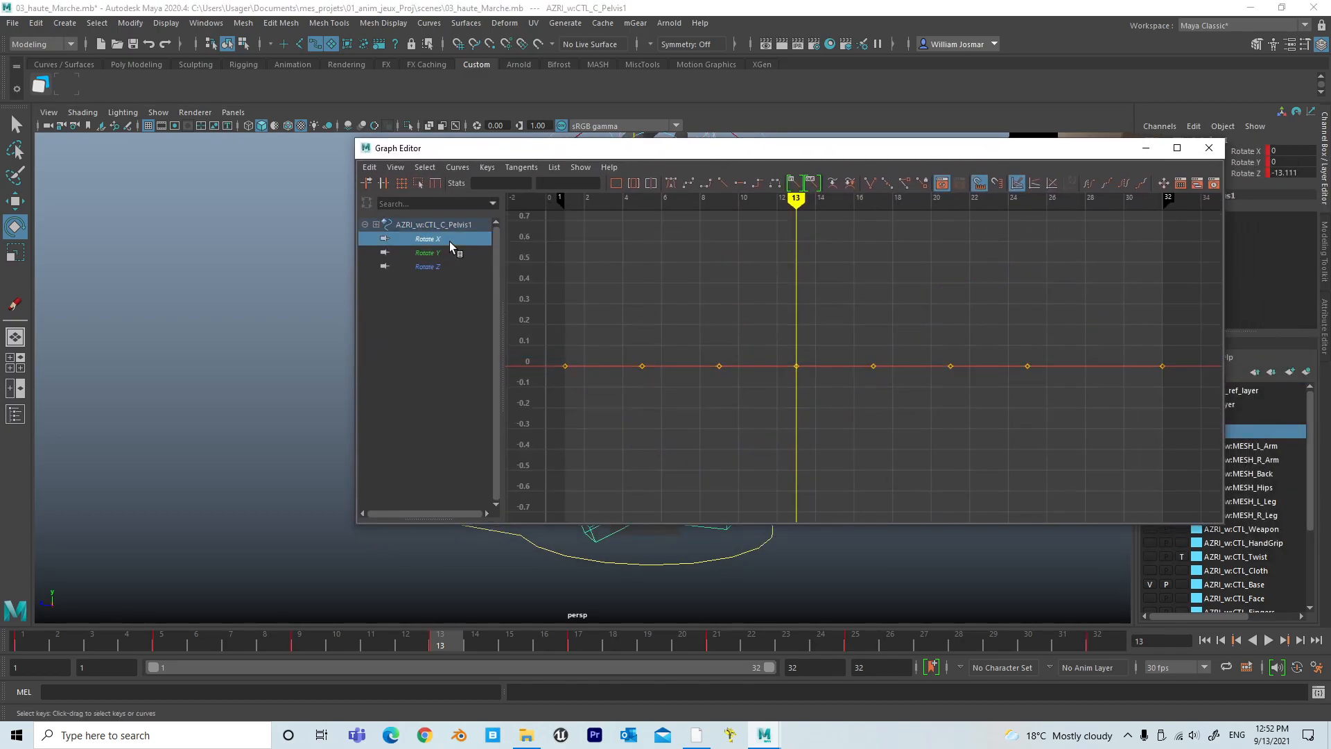
click(448, 254)
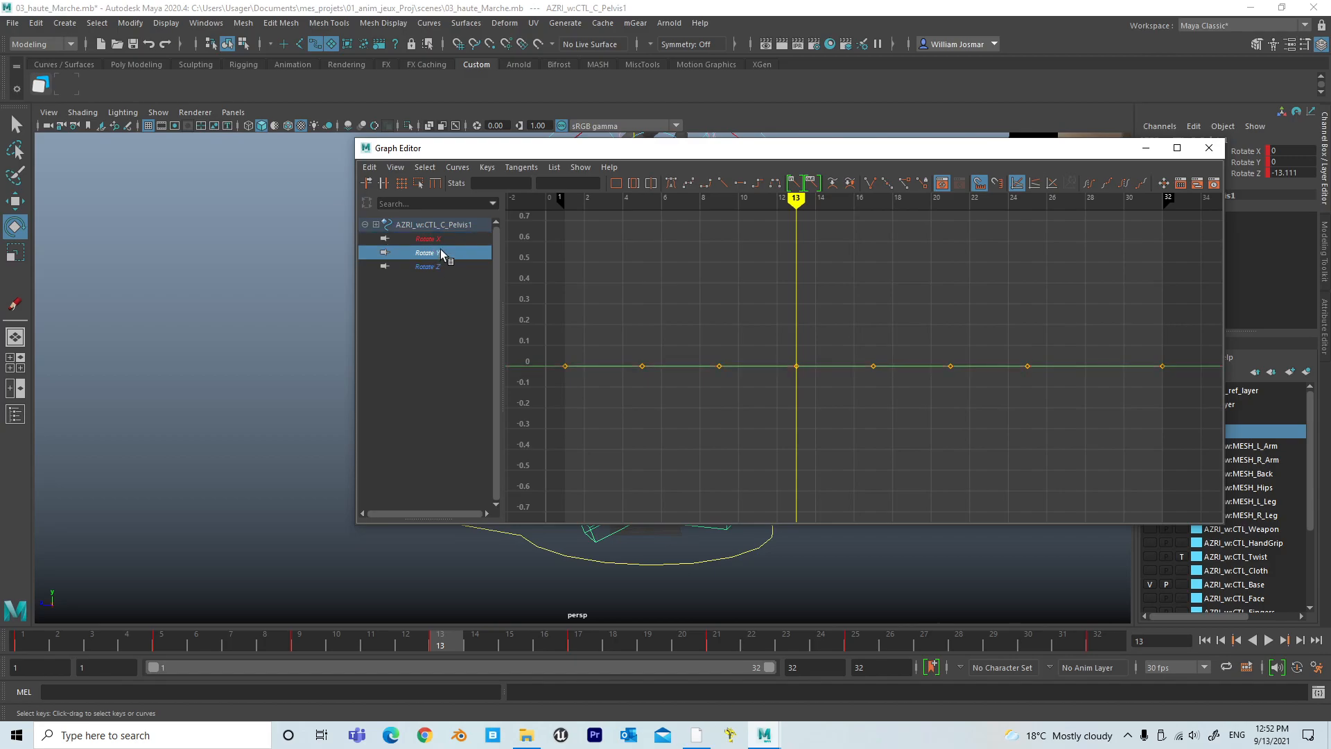
click(444, 241)
click(444, 253)
click(441, 268)
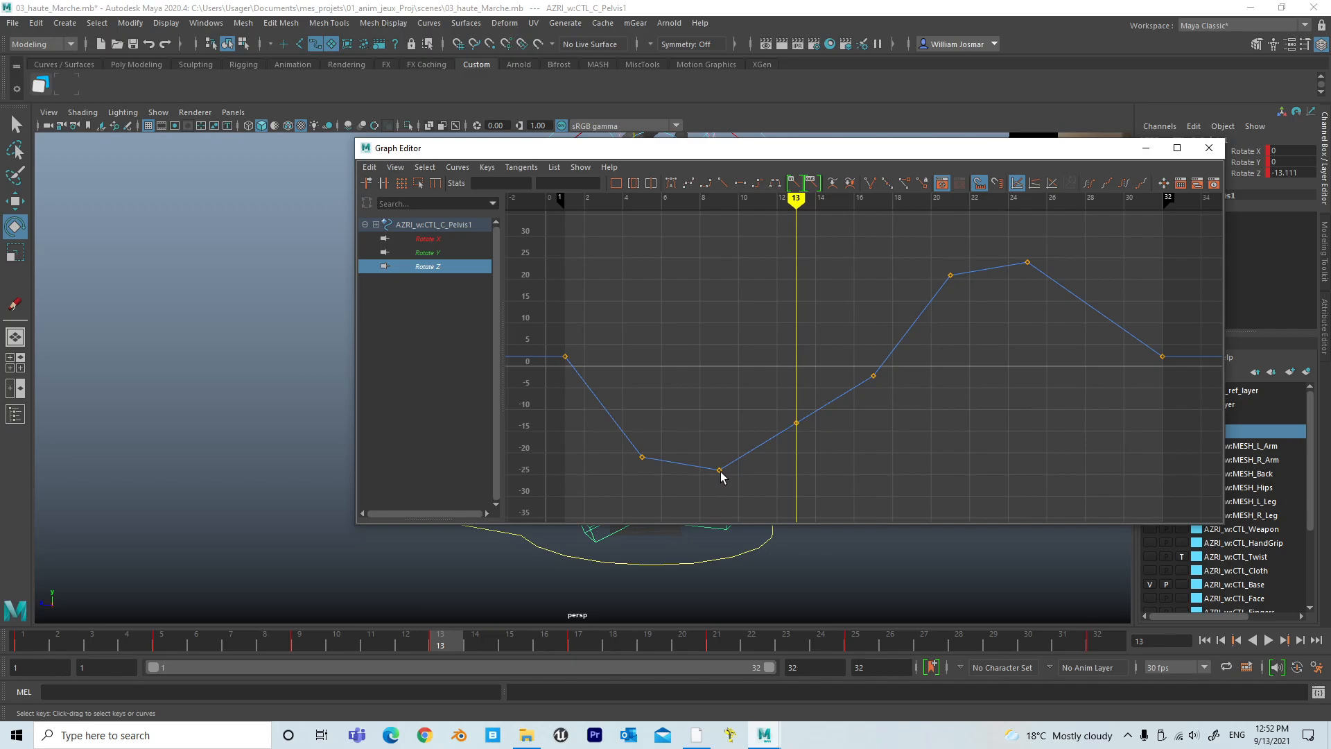
Lower the pelvis control's Rotate Z key at frame 13 to about -22.39 and move the Graph Editor aside.
drag(770, 399, 821, 452)
mouse_move(836, 446)
shift+middle_down()
mouse_move(841, 434)
mouse_move(839, 471)
shift+middle_up()
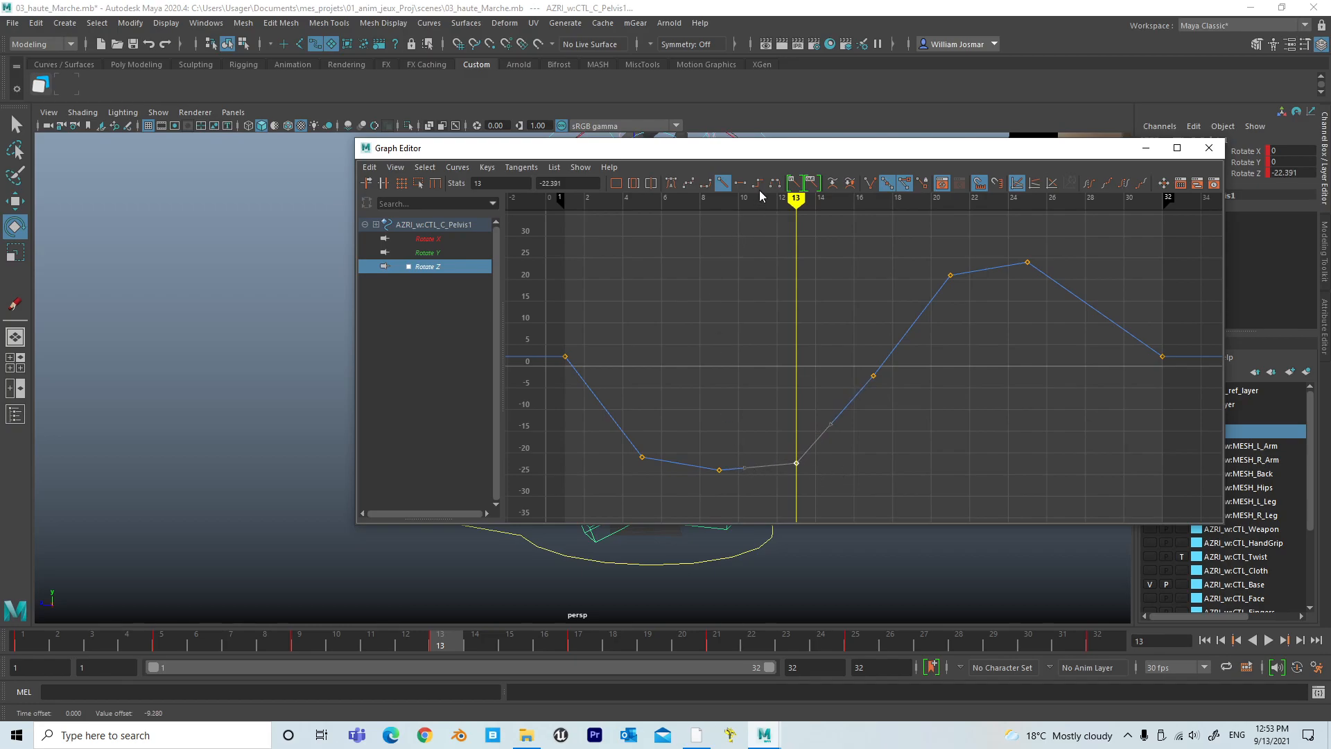
drag(672, 148, 1231, 149)
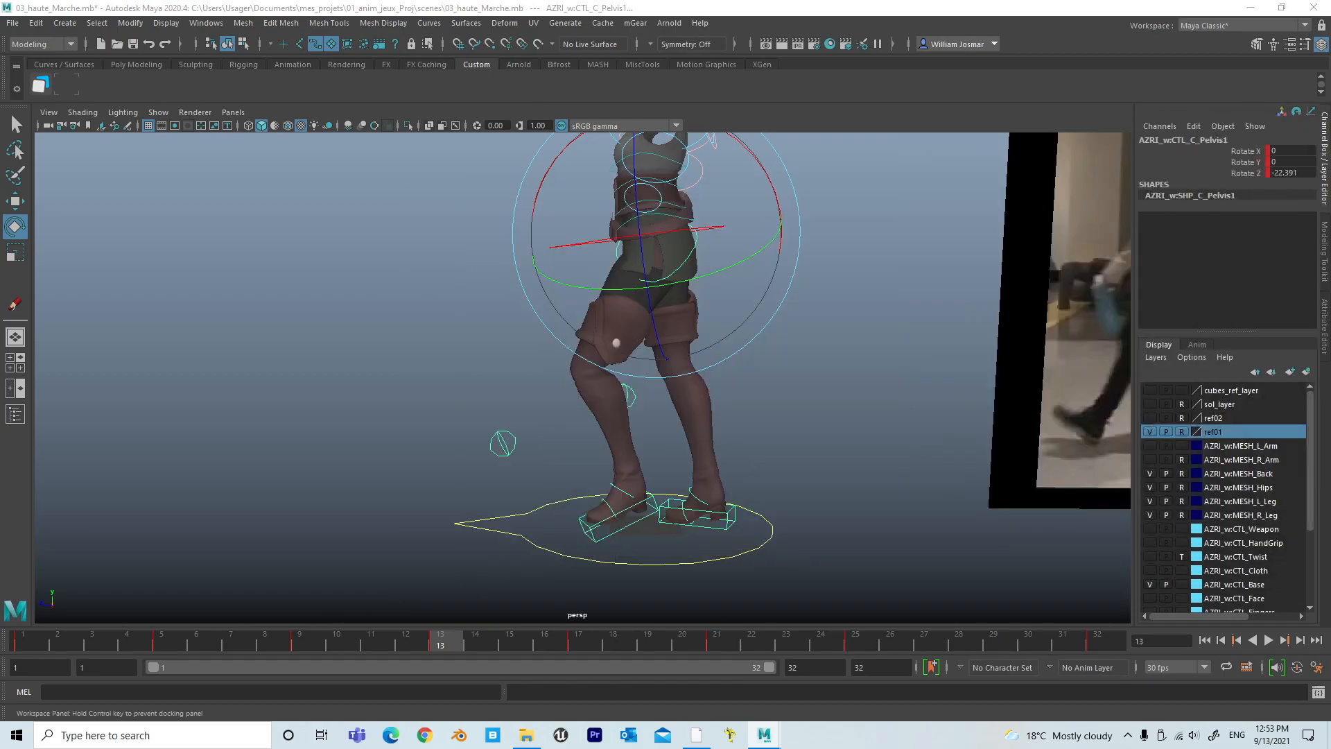
Compare the pelvis and leg pose at frames 9 and 13 from the front.
alt+drag(442, 515, 588, 520)
alt+right_drag(588, 520, 329, 489)
alt+middle_drag(470, 459, 504, 451)
alt+right_drag(504, 451, 710, 458)
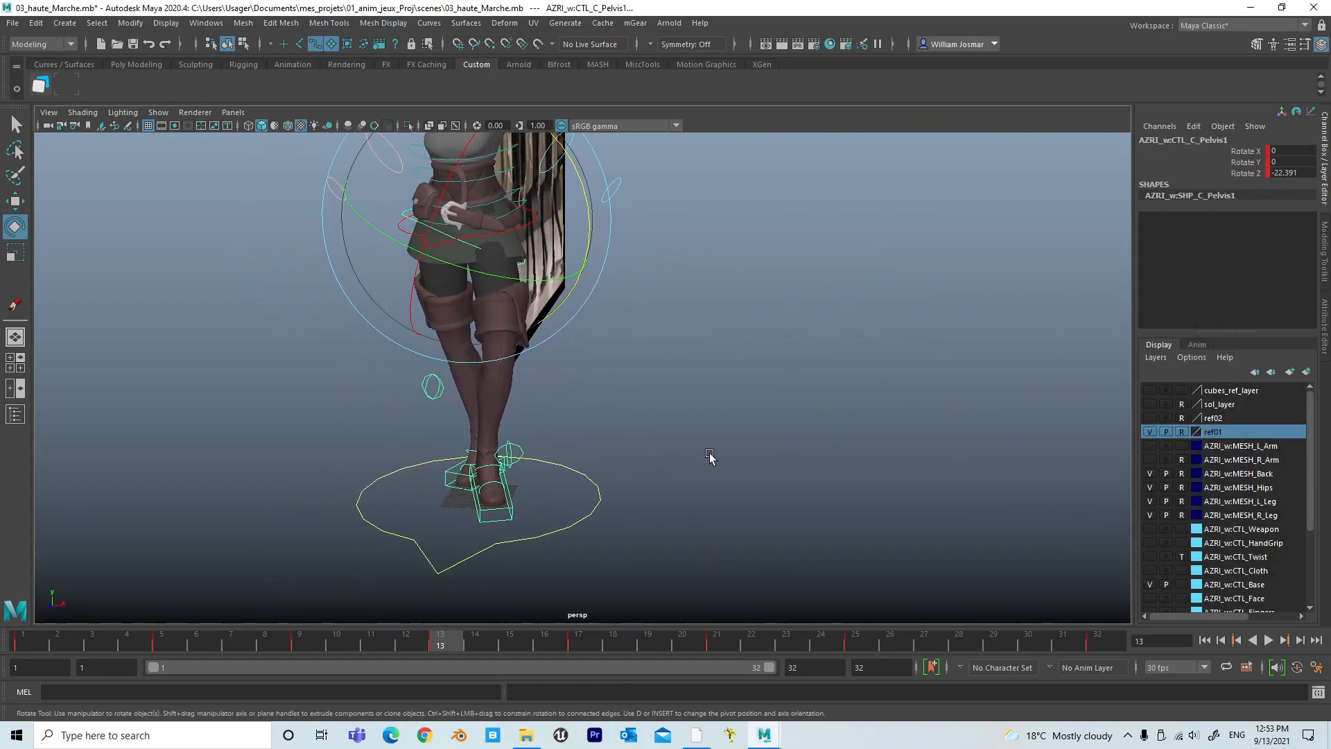
click(314, 645)
alt+drag(677, 431, 699, 476)
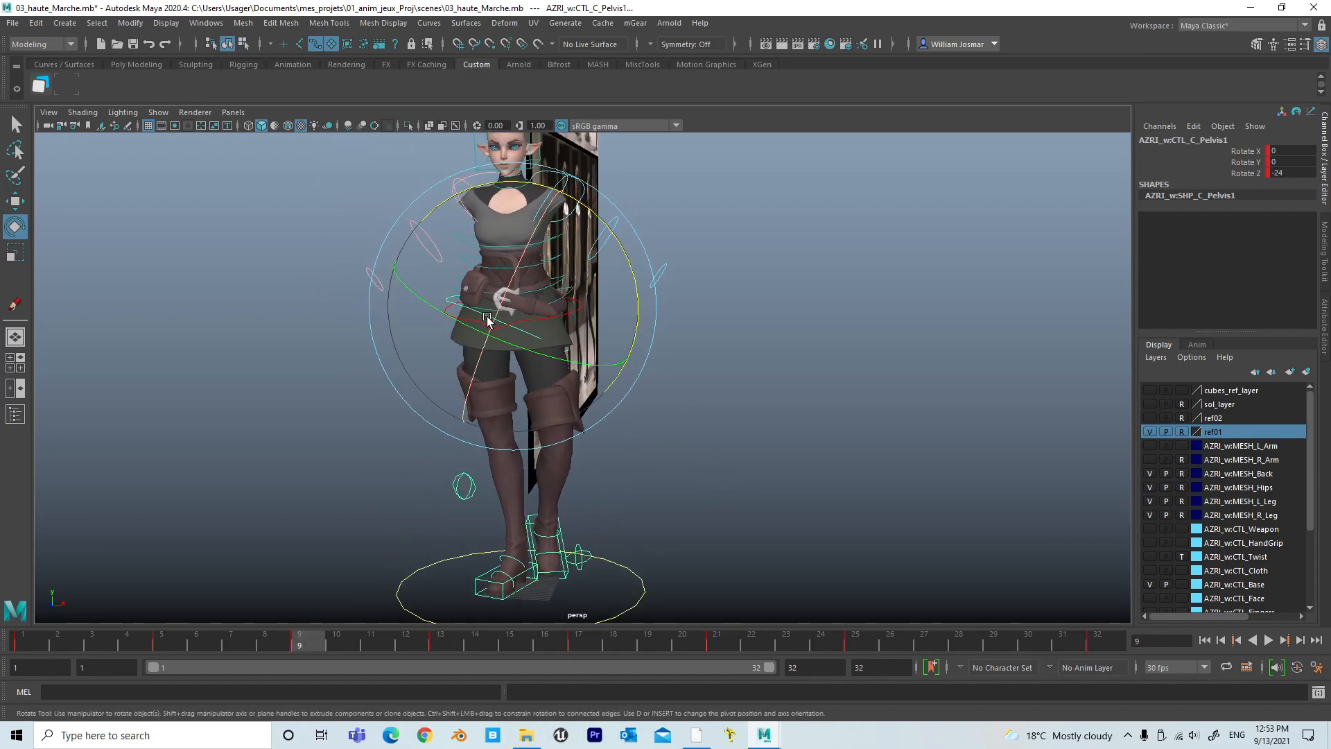
alt+drag(626, 565, 582, 513)
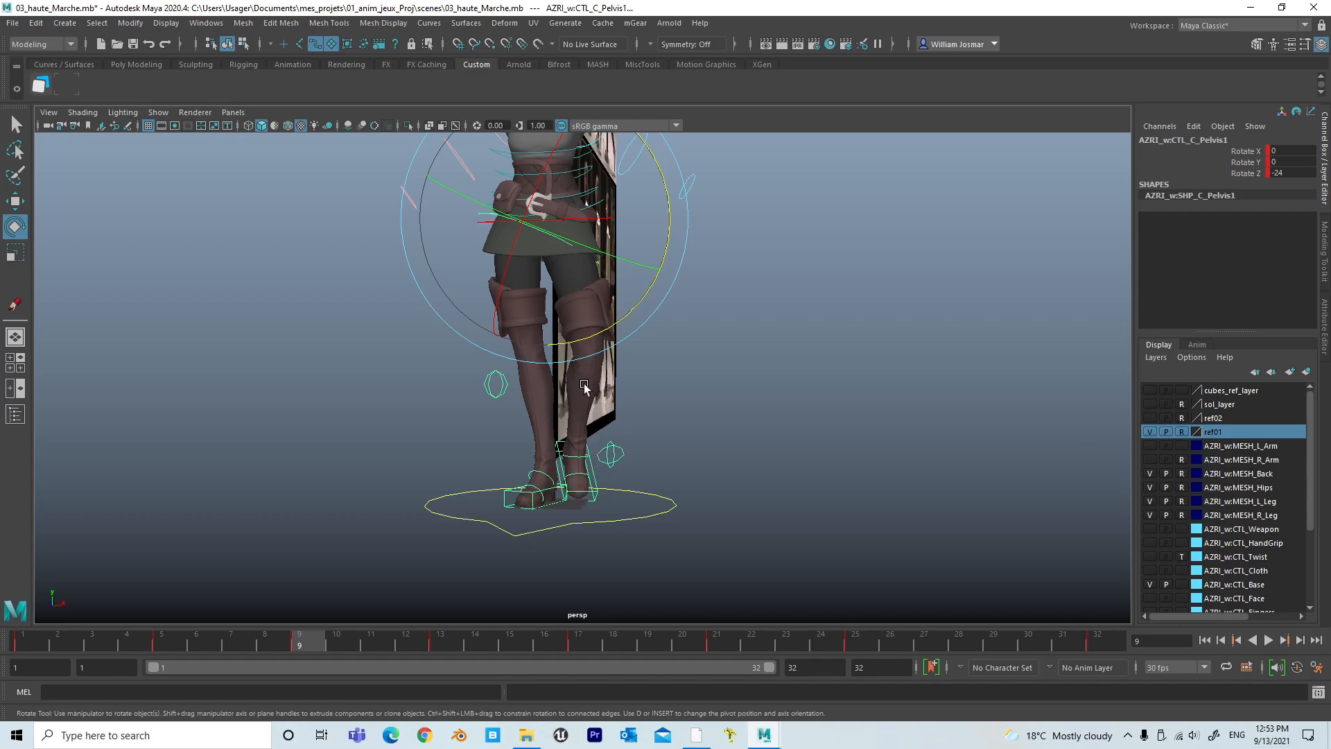
click(440, 648)
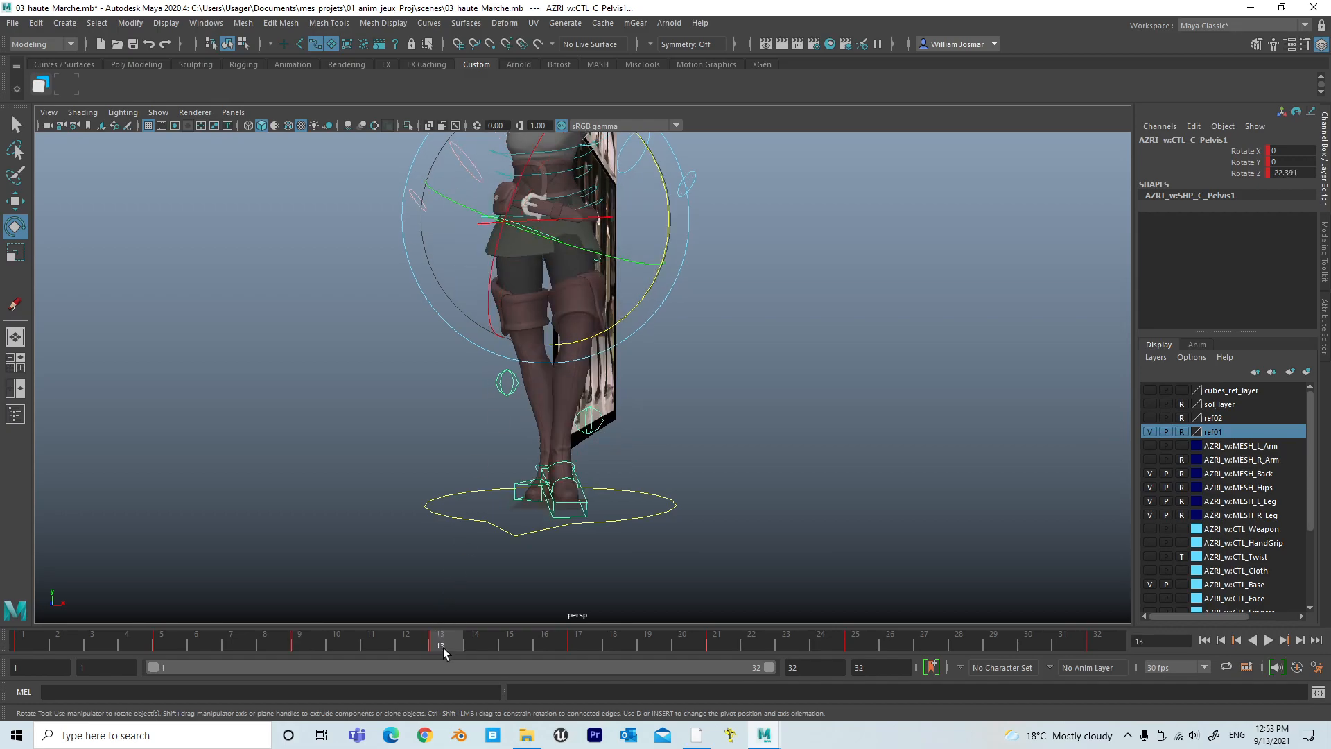
alt+drag(584, 493, 505, 239)
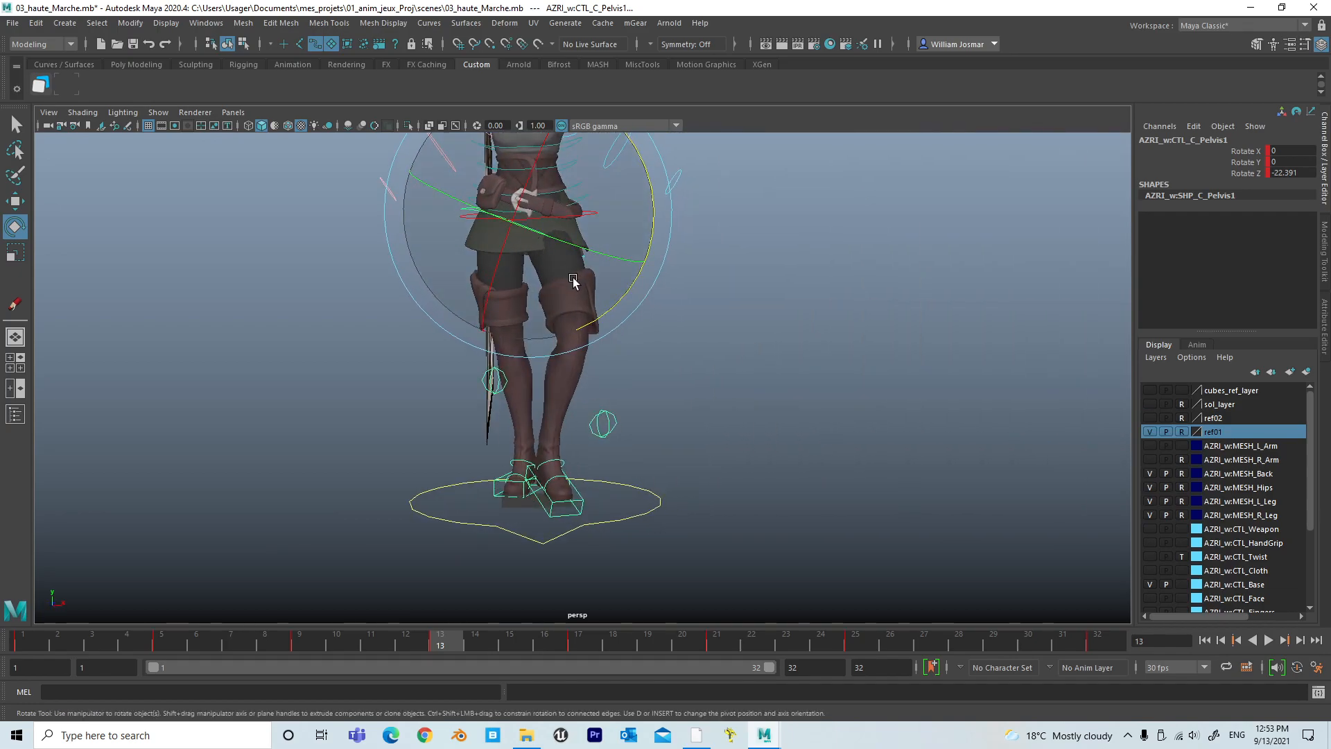
Check the pelvis control's Rotate Z curve and the leg pose at frame 17, moving the Graph Editor aside.
drag(1330, 166, 687, 165)
drag(894, 510, 933, 463)
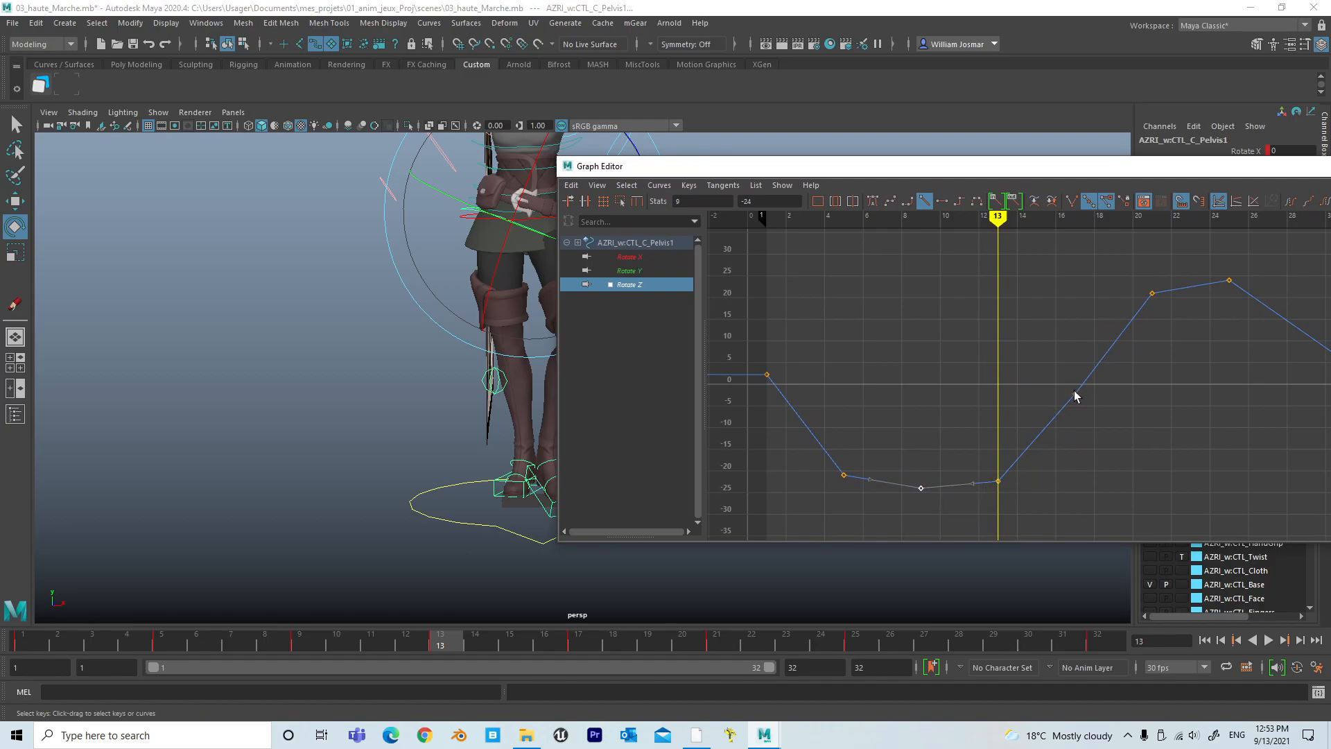
click(580, 644)
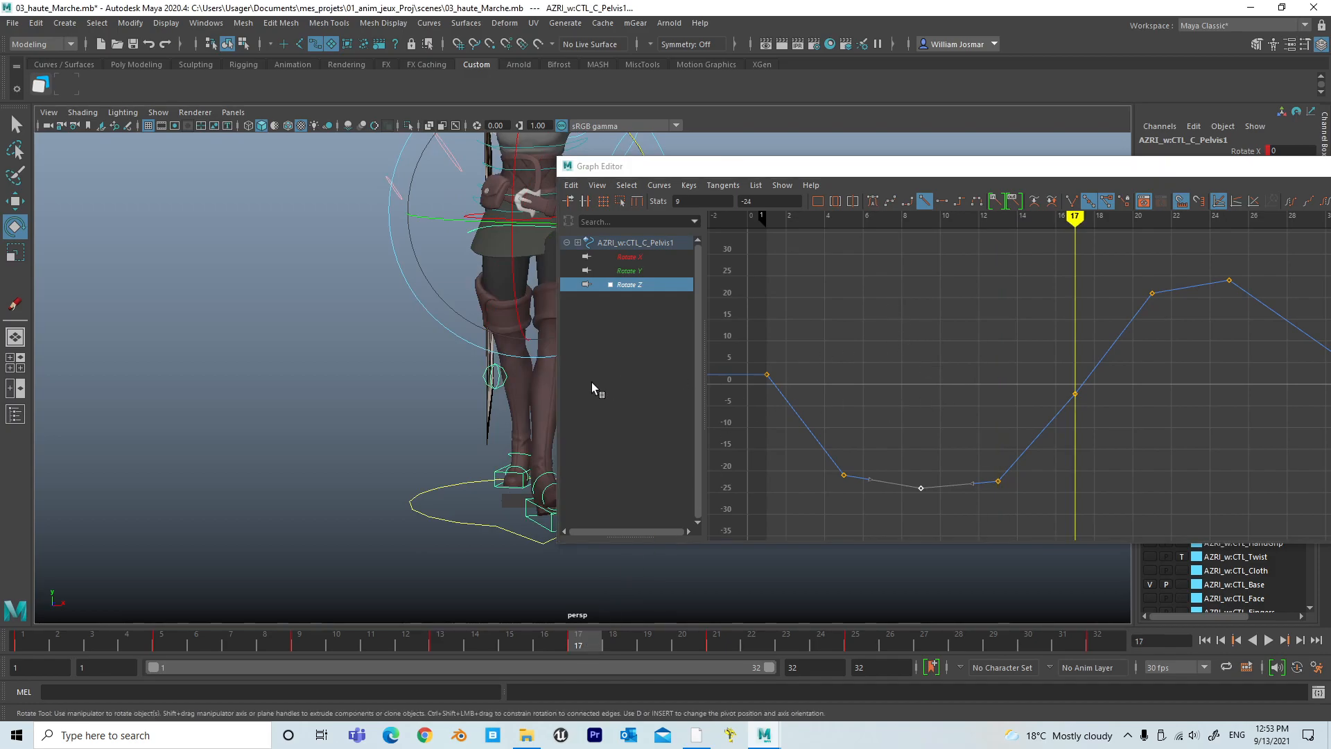
drag(699, 169, 927, 168)
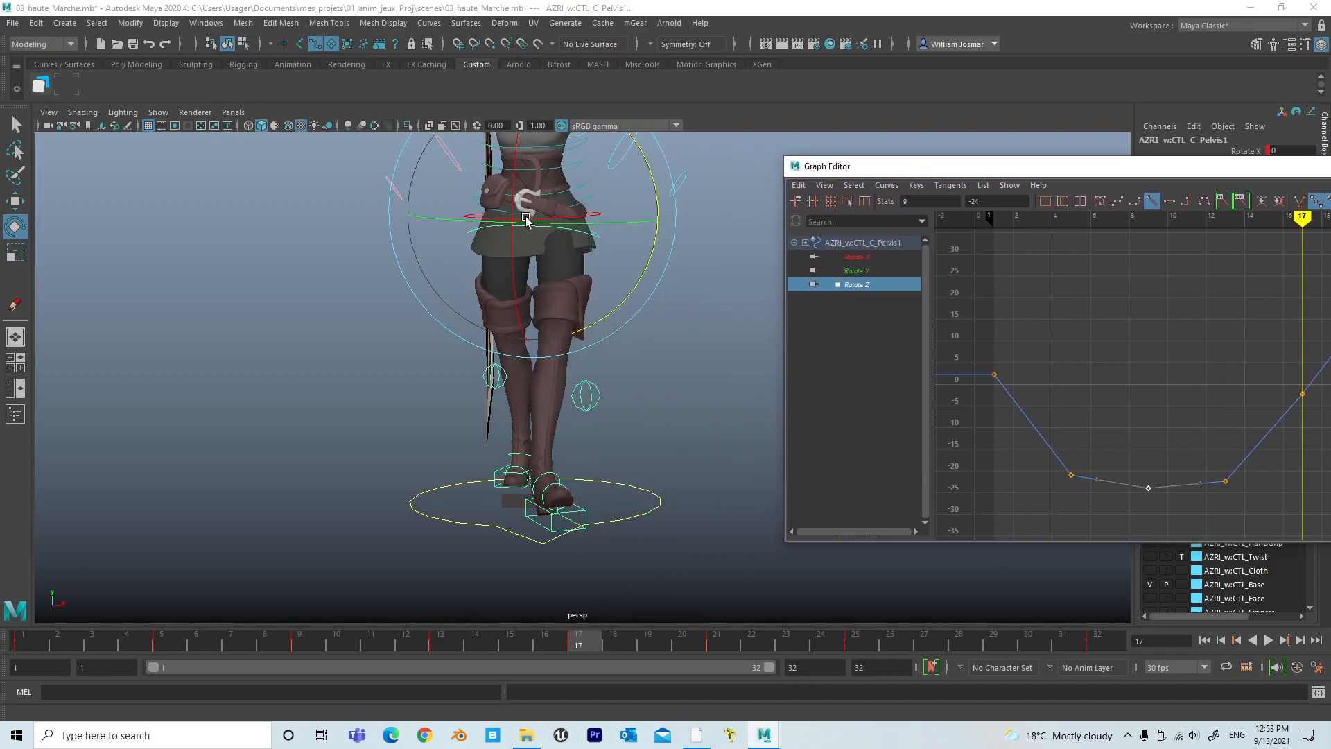
drag(976, 174, 1330, 229)
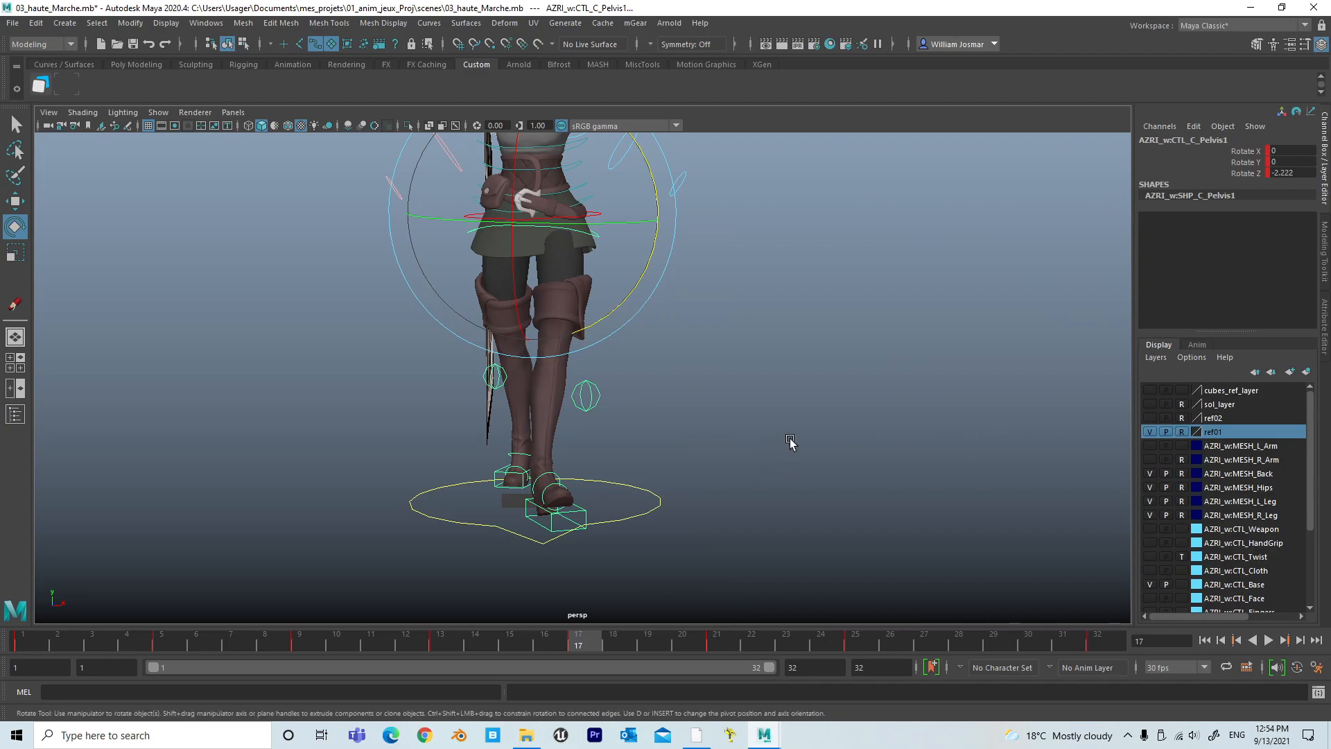
Return to frame 13, enable automatic keyframing and show the lower legs and feet up close in the side view.
alt+drag(790, 440, 622, 452)
click(440, 641)
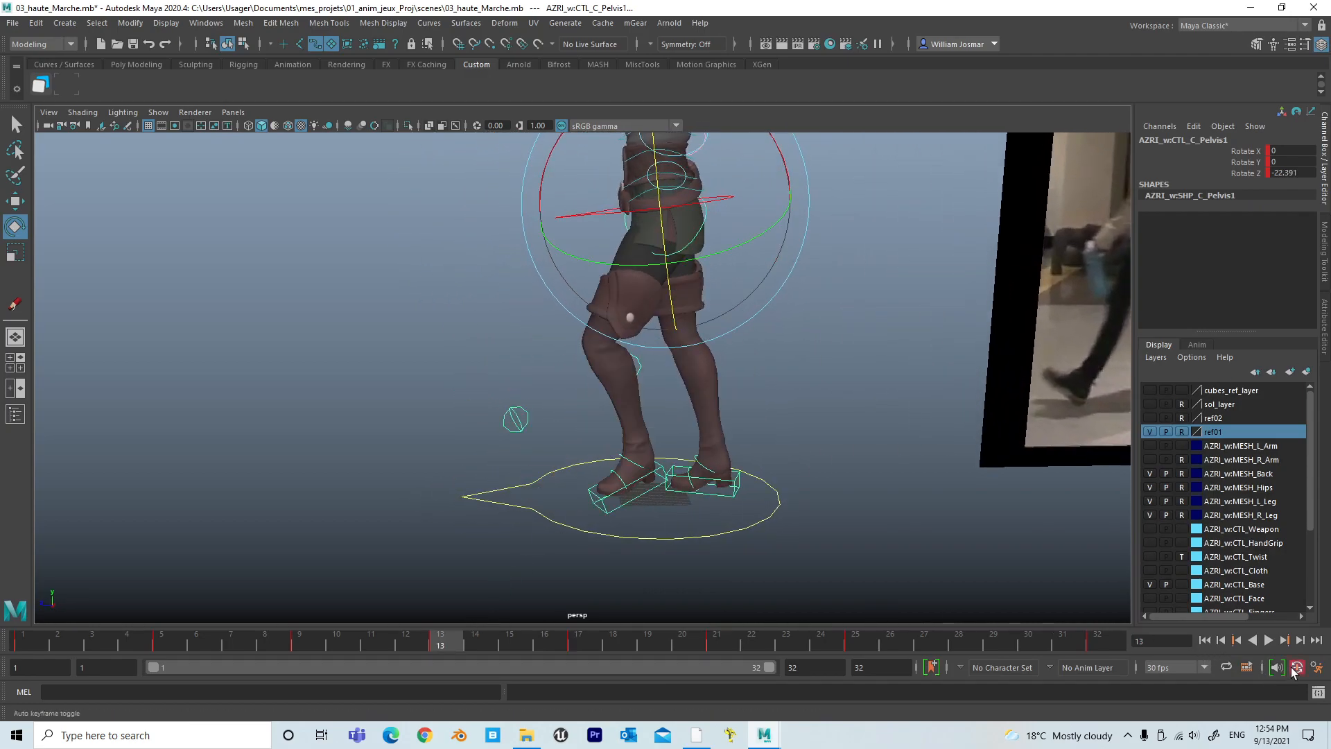
alt+drag(861, 499, 660, 475)
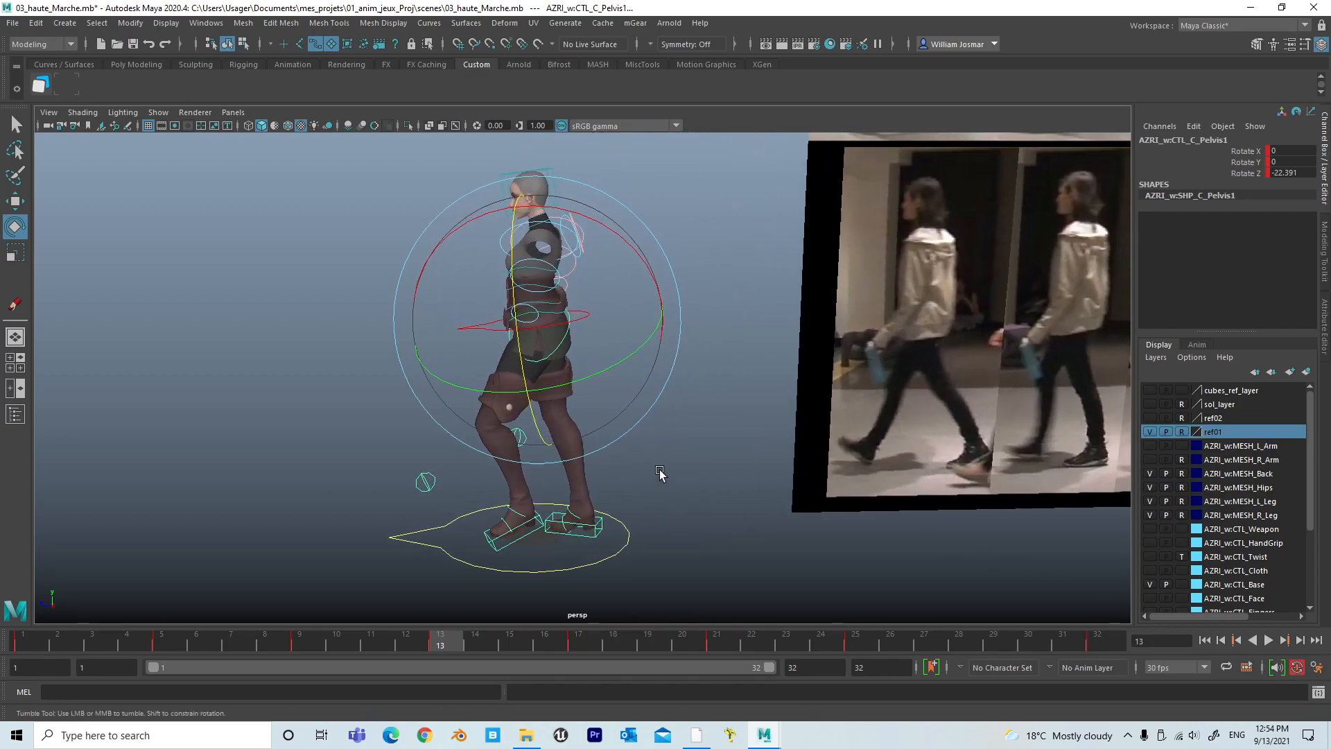
key(space)
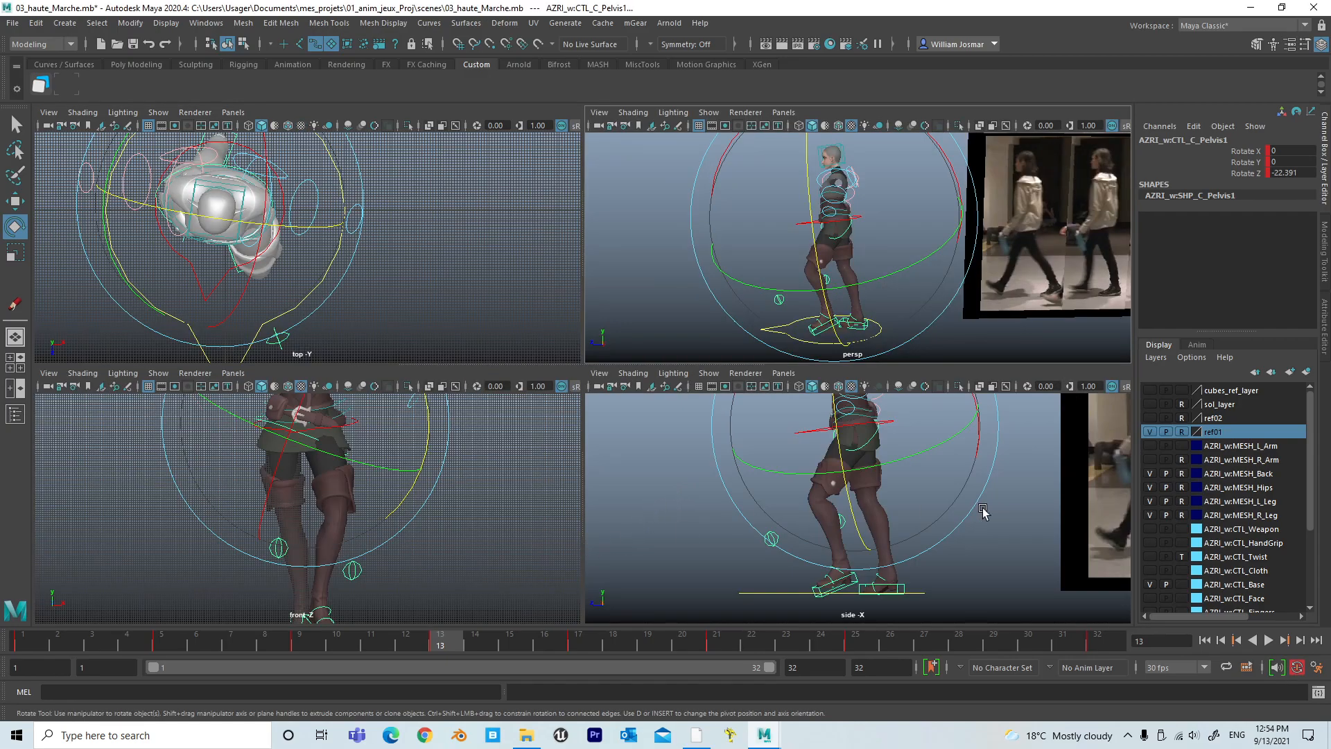
key(space)
scroll(634, 510, down, 1)
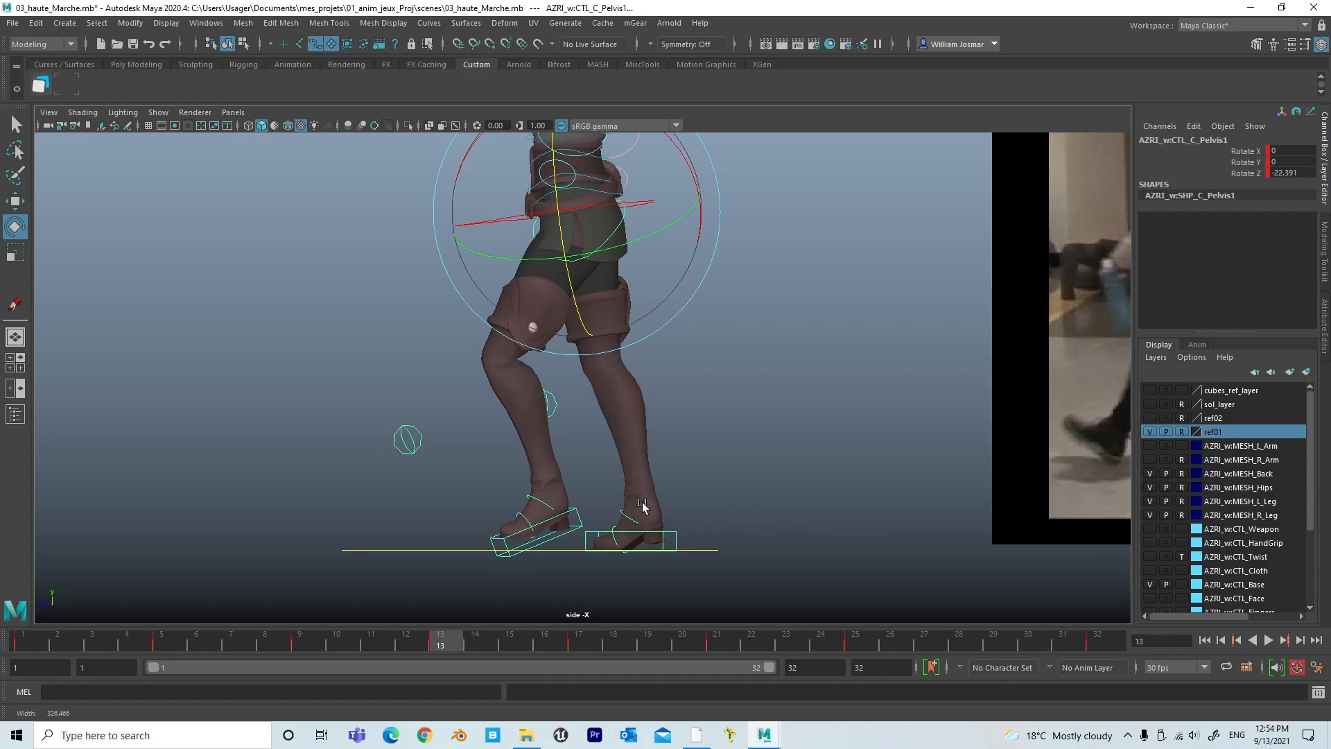
alt+right_drag(635, 509, 813, 479)
alt+middle_drag(724, 435, 730, 297)
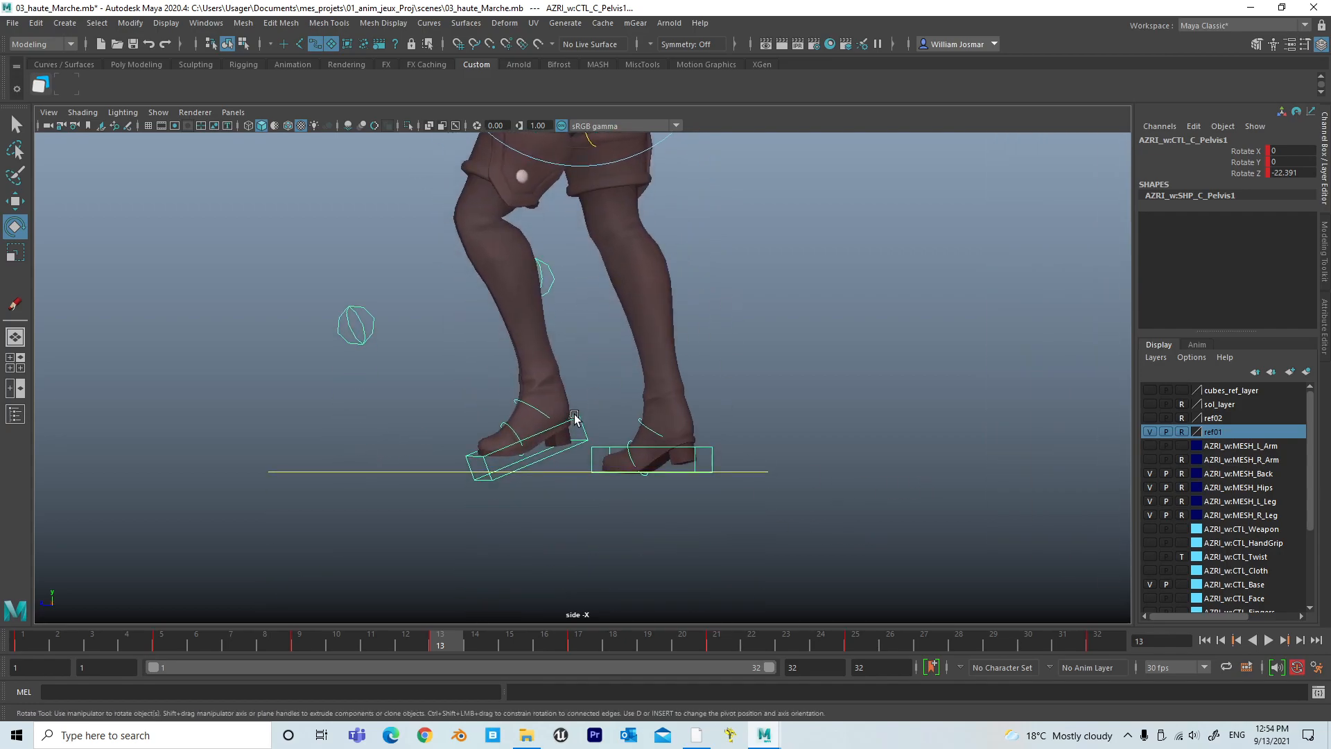
Set the left foot IK control's Foot Roll to 0 at frame 13, with the front view open.
click(575, 416)
key(space)
key(space)
alt+middle_drag(616, 519, 425, 322)
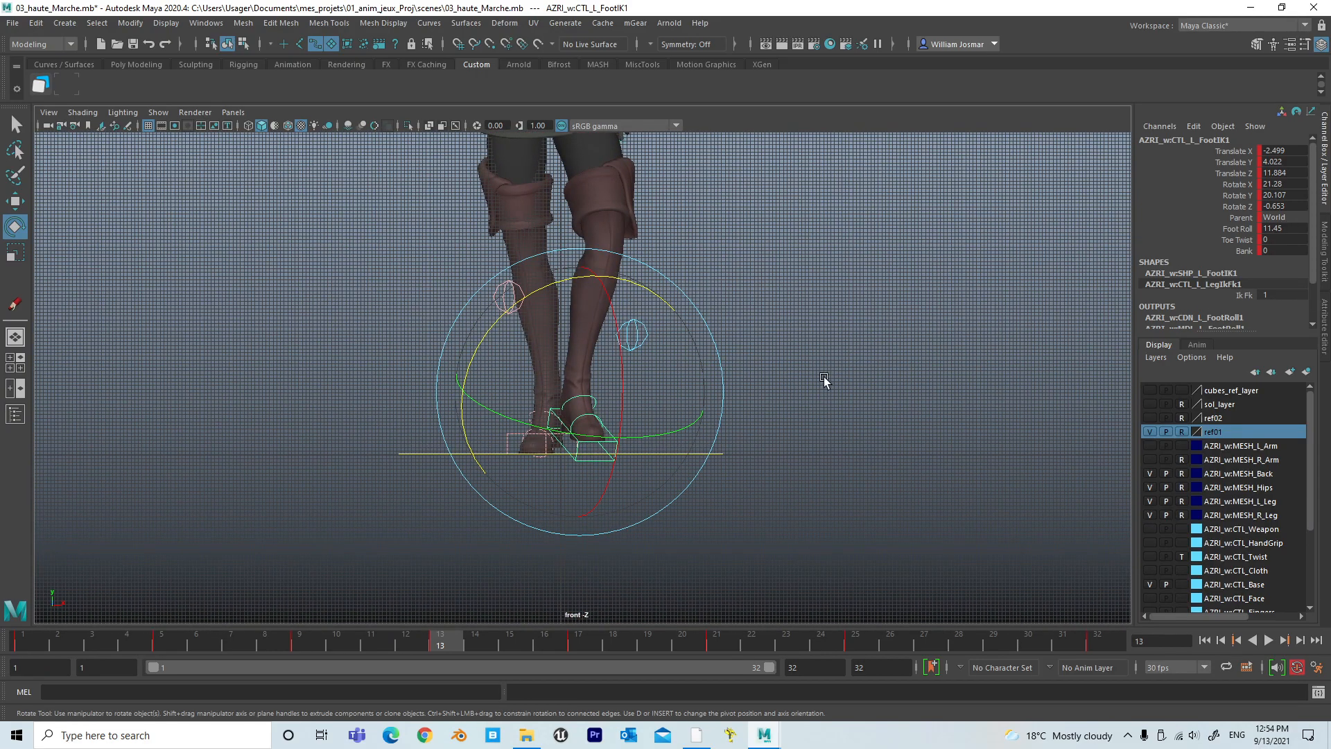
double_click(1283, 227)
text(0)
key(Return)
Inspect the channel values of the left ball control and the neighbouring control at the front of the left foot.
scroll(984, 555, up, 3)
scroll(826, 440, up, 2)
scroll(847, 368, up, 2)
click(681, 381)
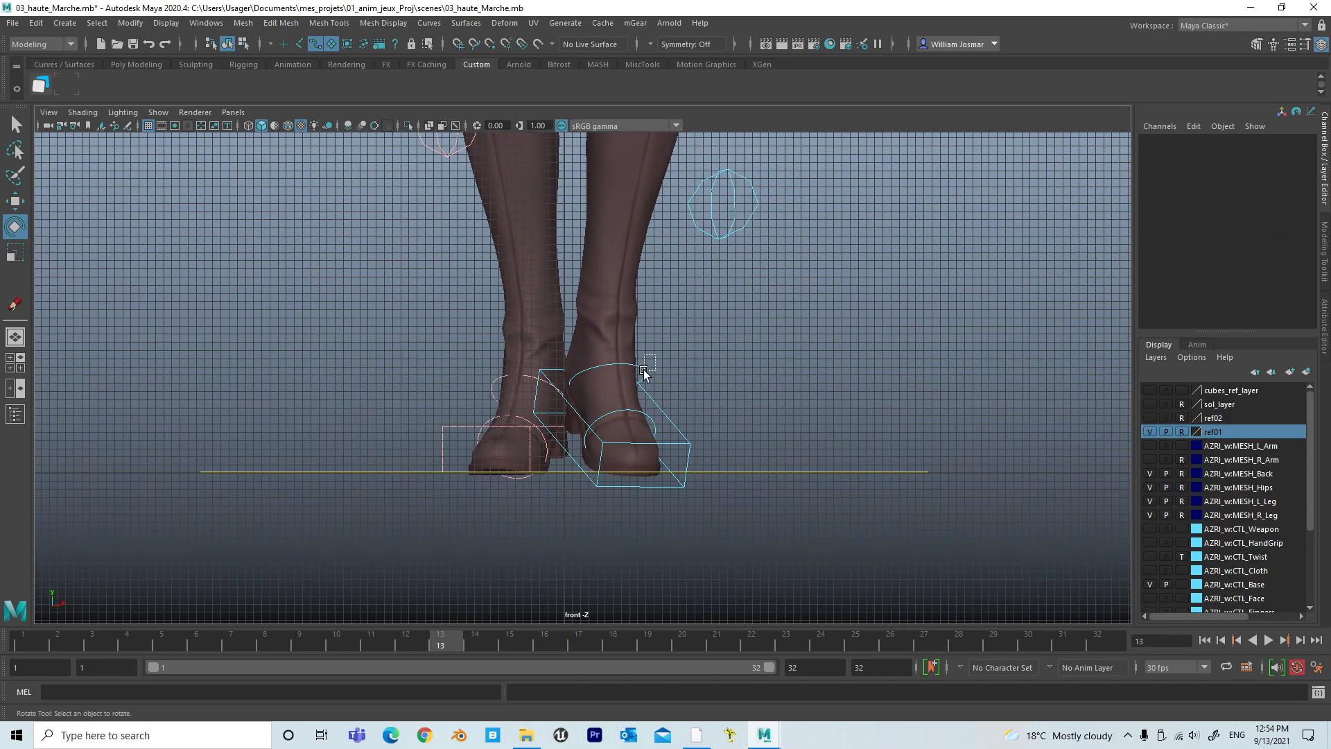
click(646, 372)
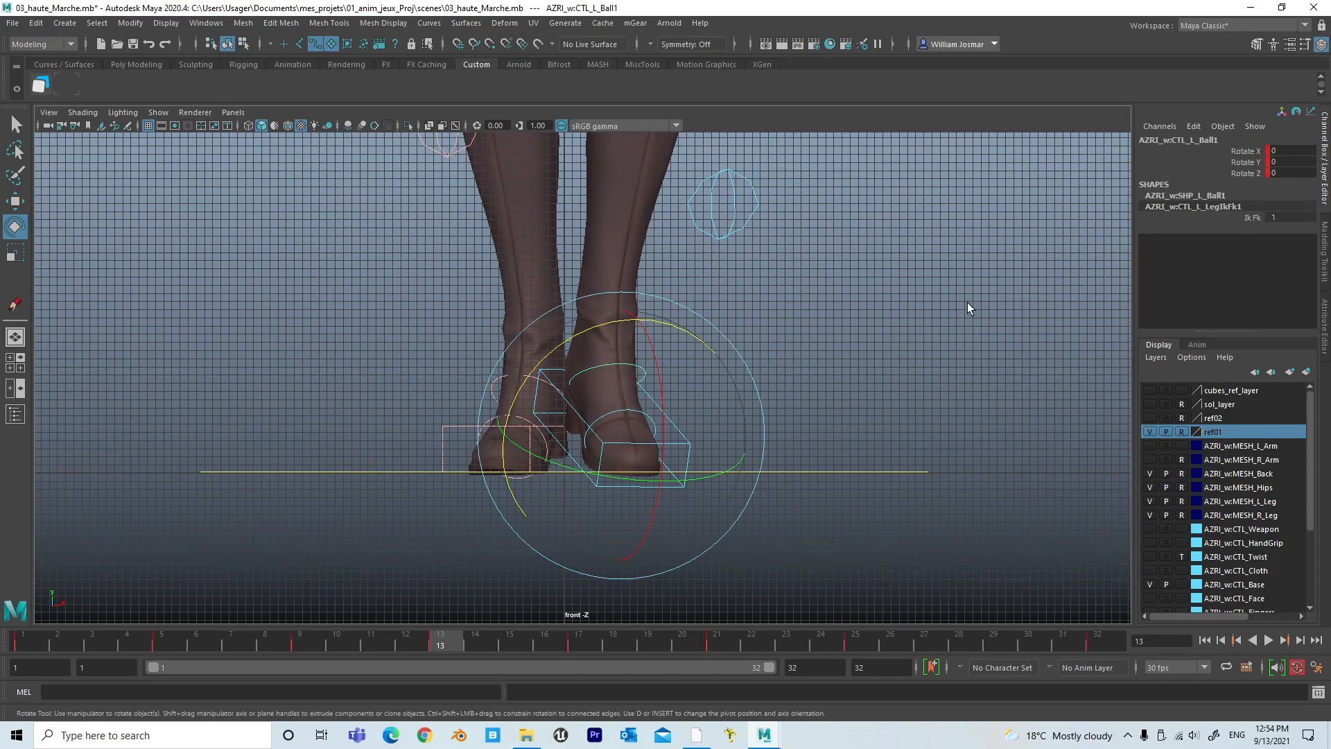
click(716, 383)
click(652, 414)
double_click(1286, 152)
key(Return)
click(875, 334)
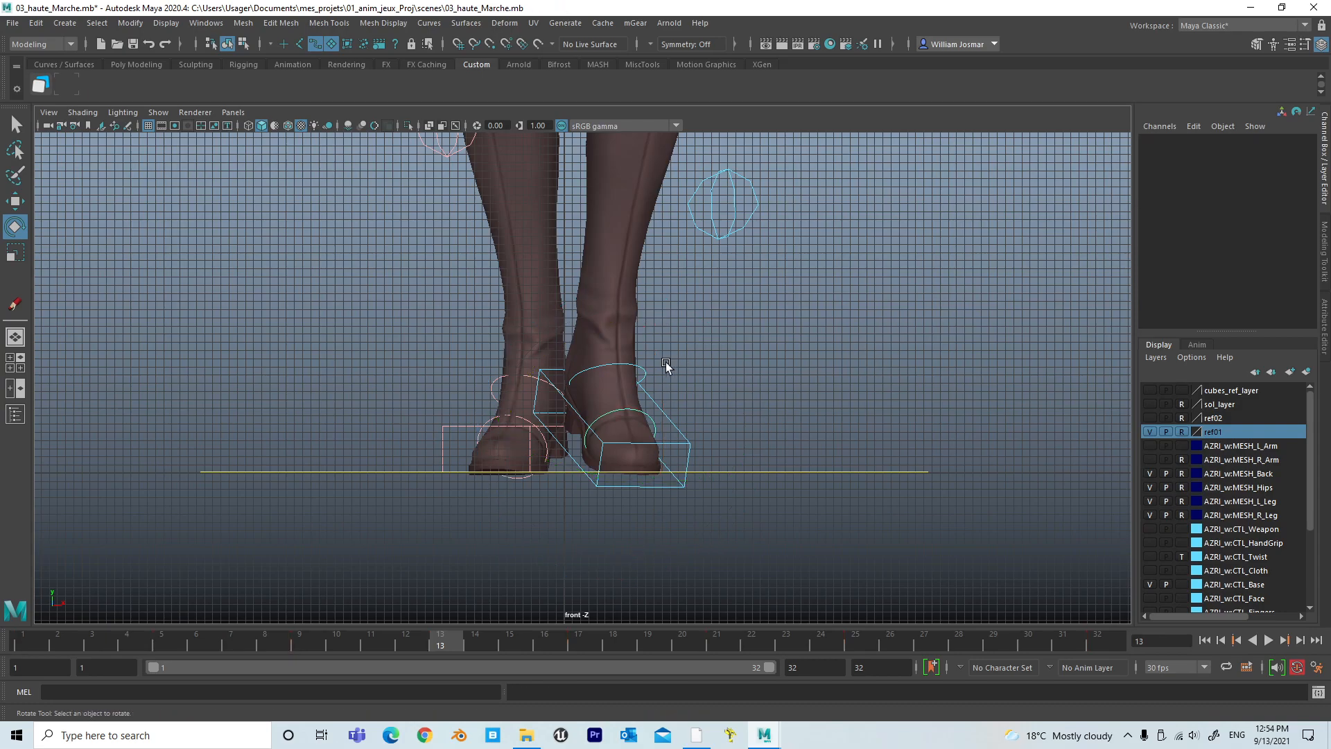
click(646, 369)
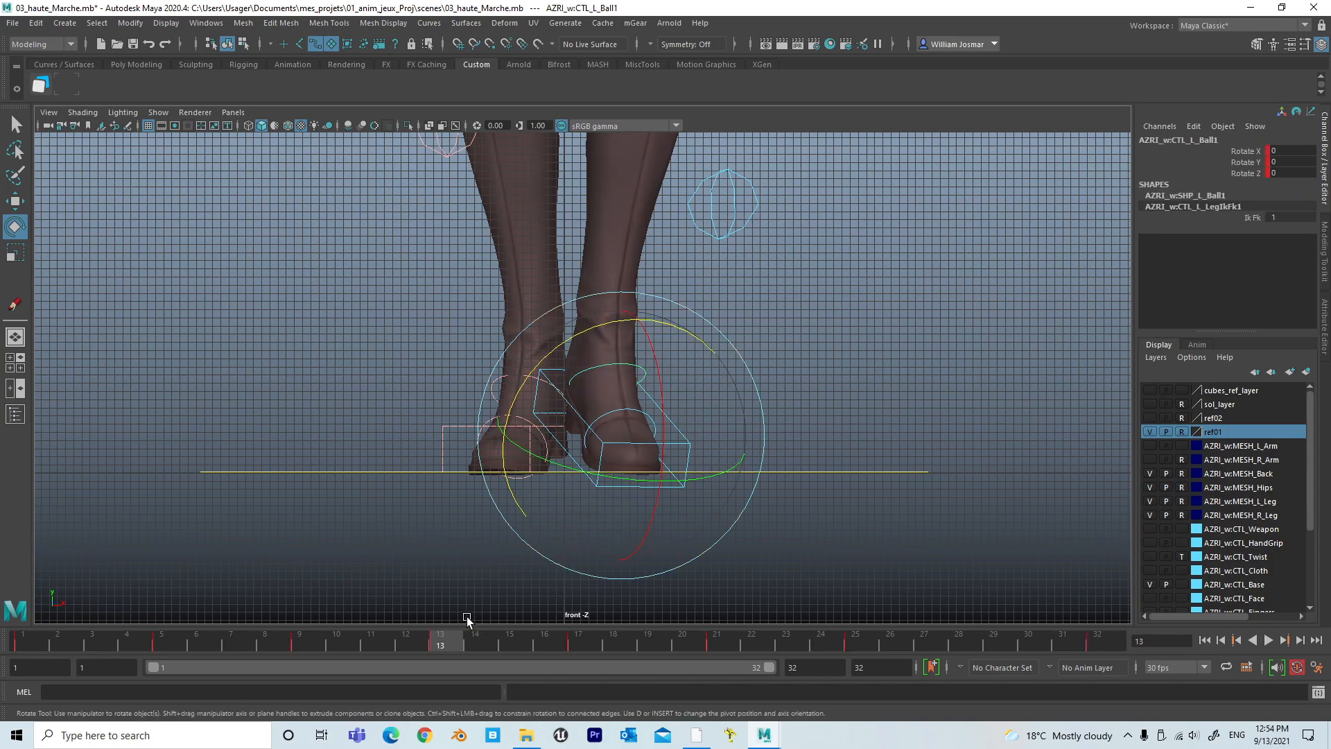
Compare the left foot's position and orientation at frames 5, 9 and 13 in the front view.
click(314, 645)
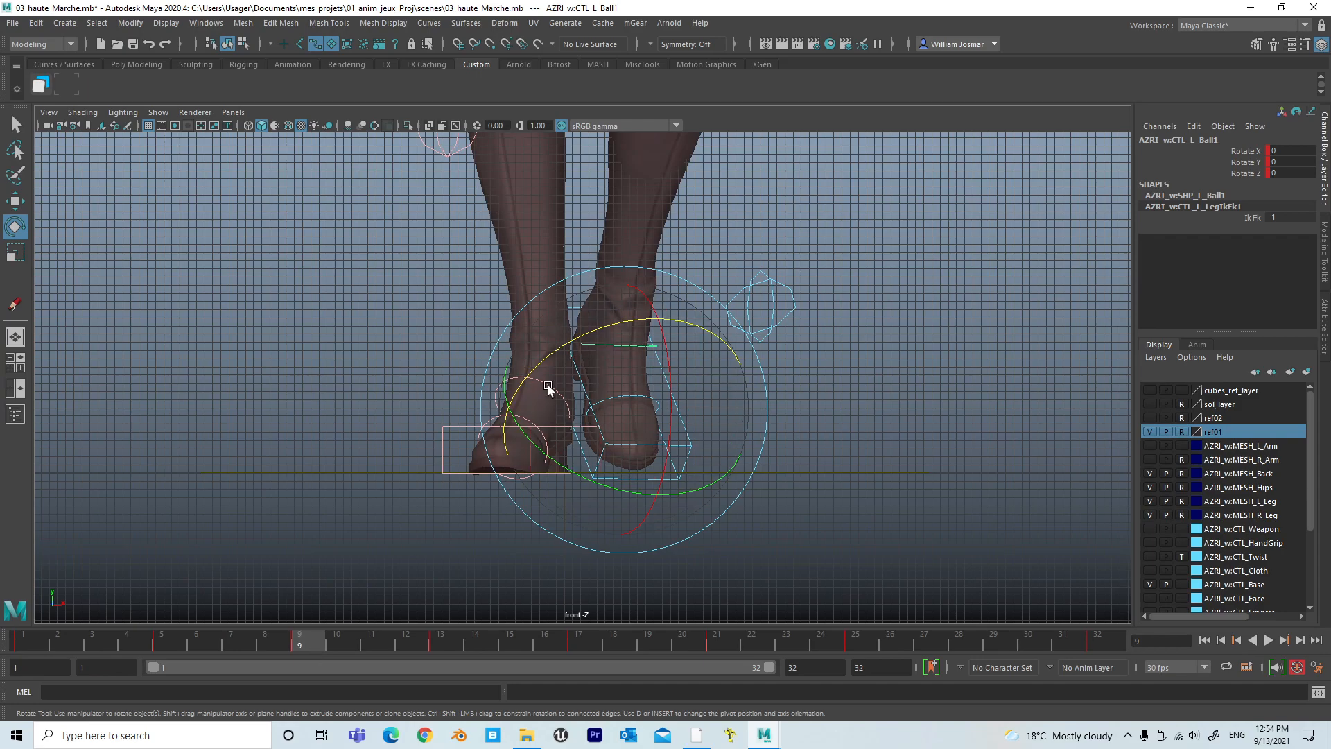
click(172, 648)
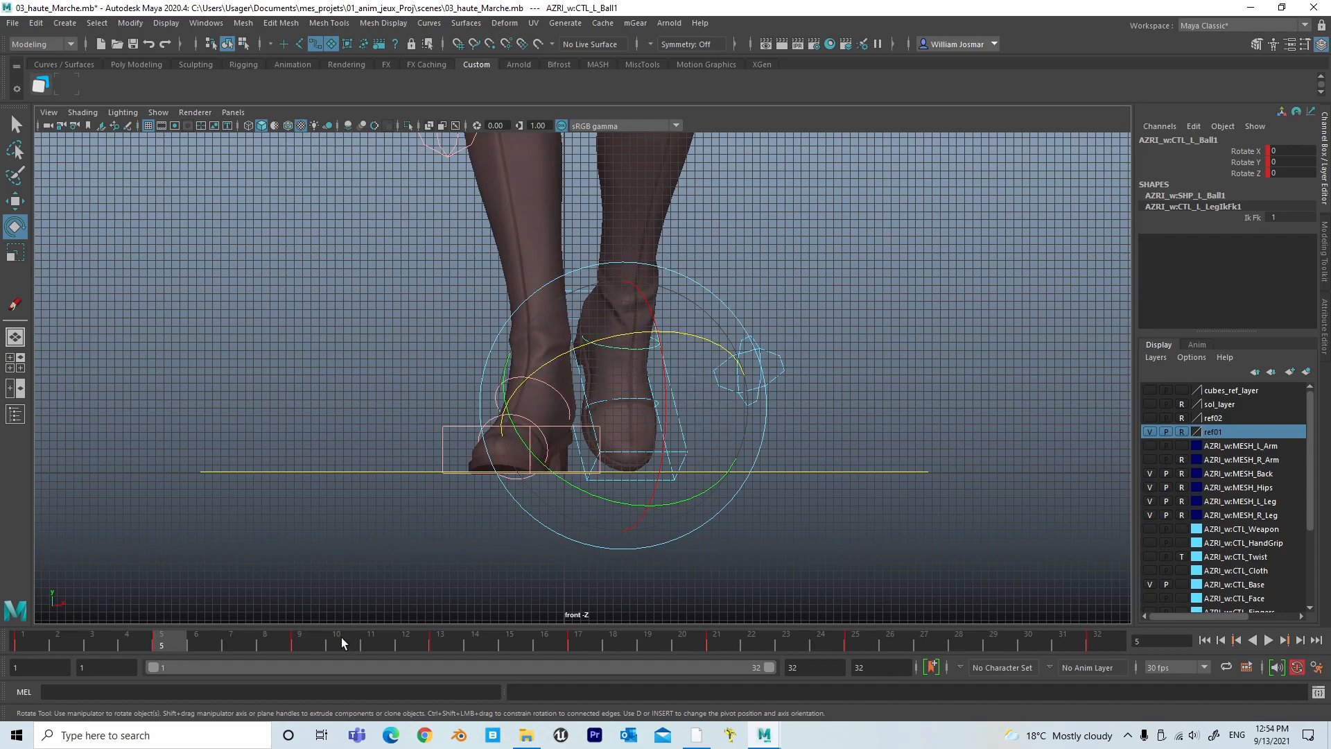
click(309, 645)
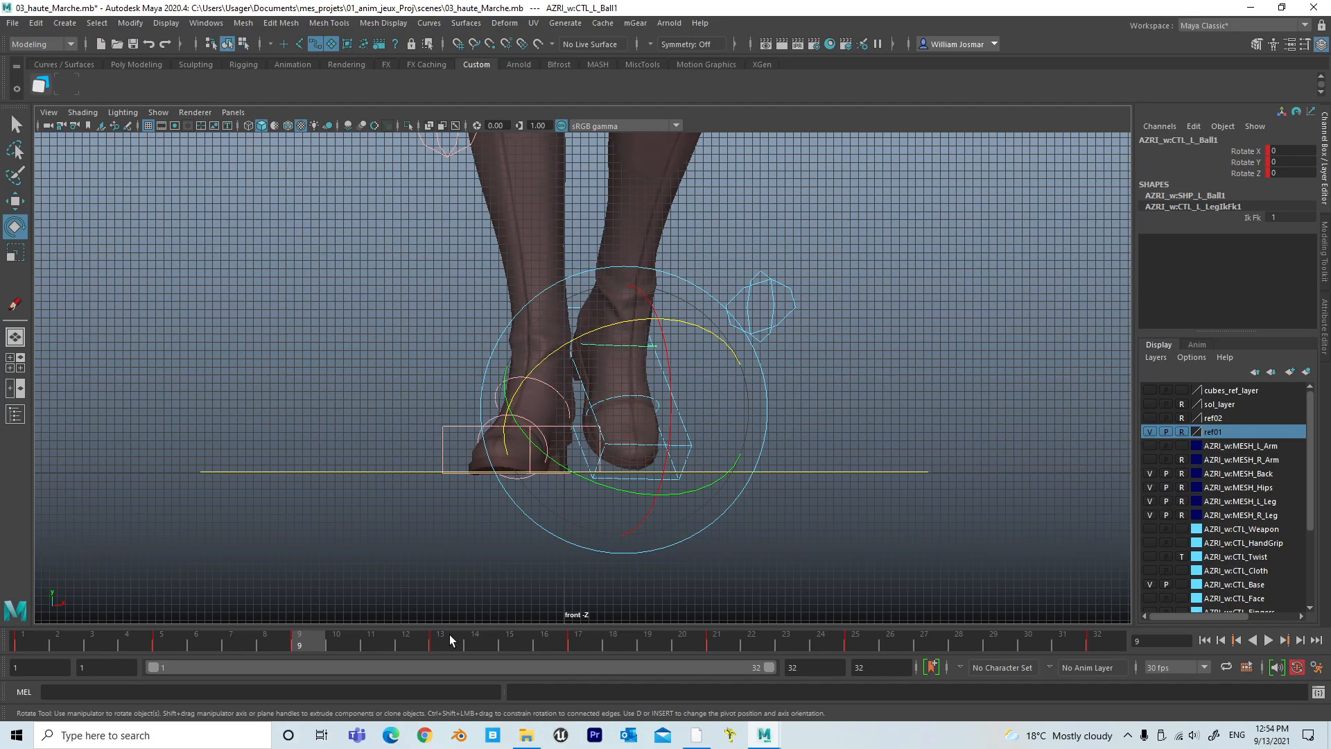
click(447, 643)
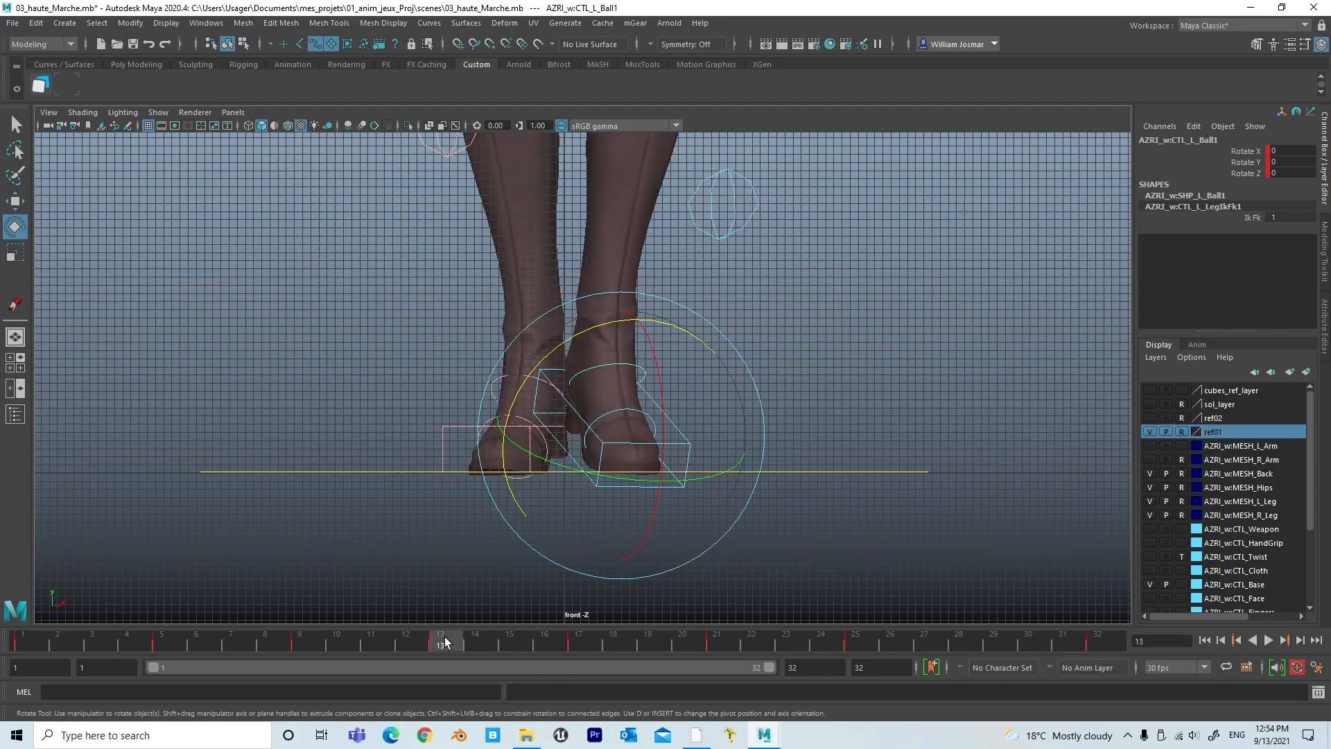
click(315, 641)
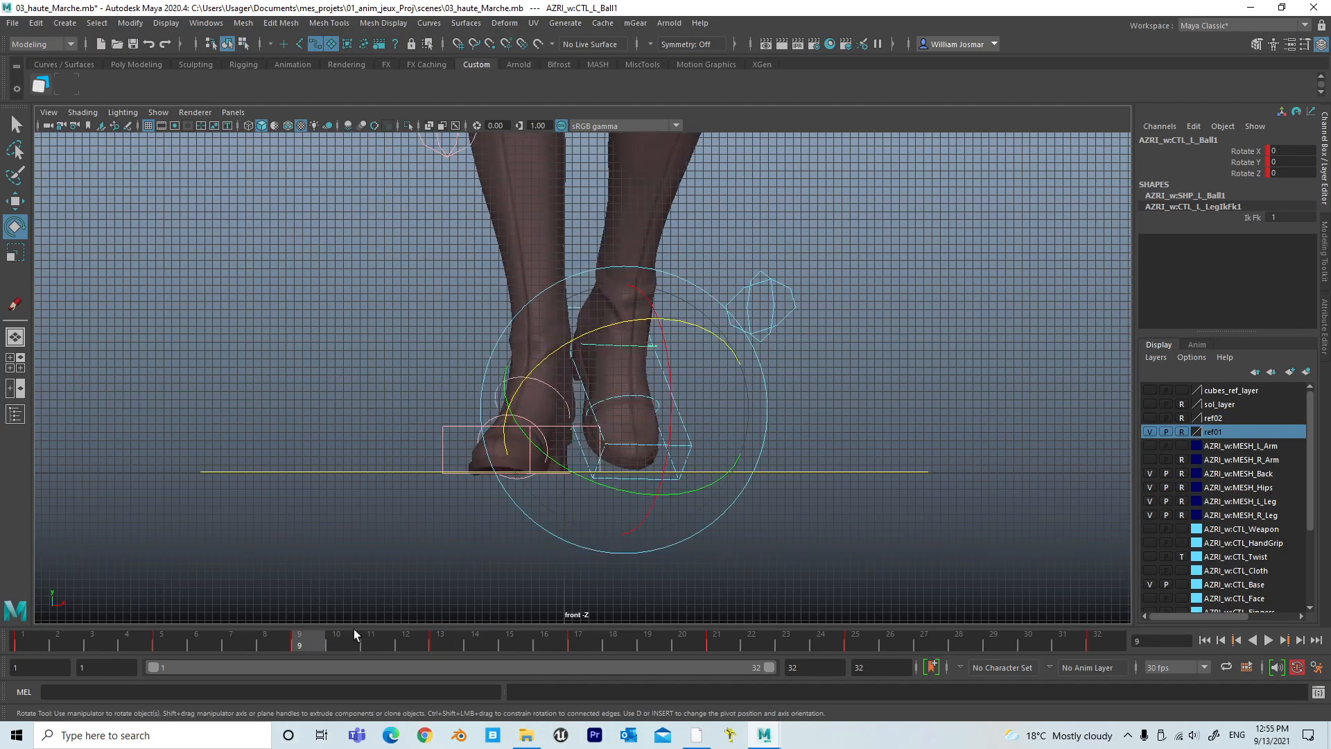
Select the left foot IK control and review its Translate X curve against the pose at frames 1, 5 and 9.
alt+right_drag(905, 349, 340, 341)
alt+right_drag(888, 350, 581, 346)
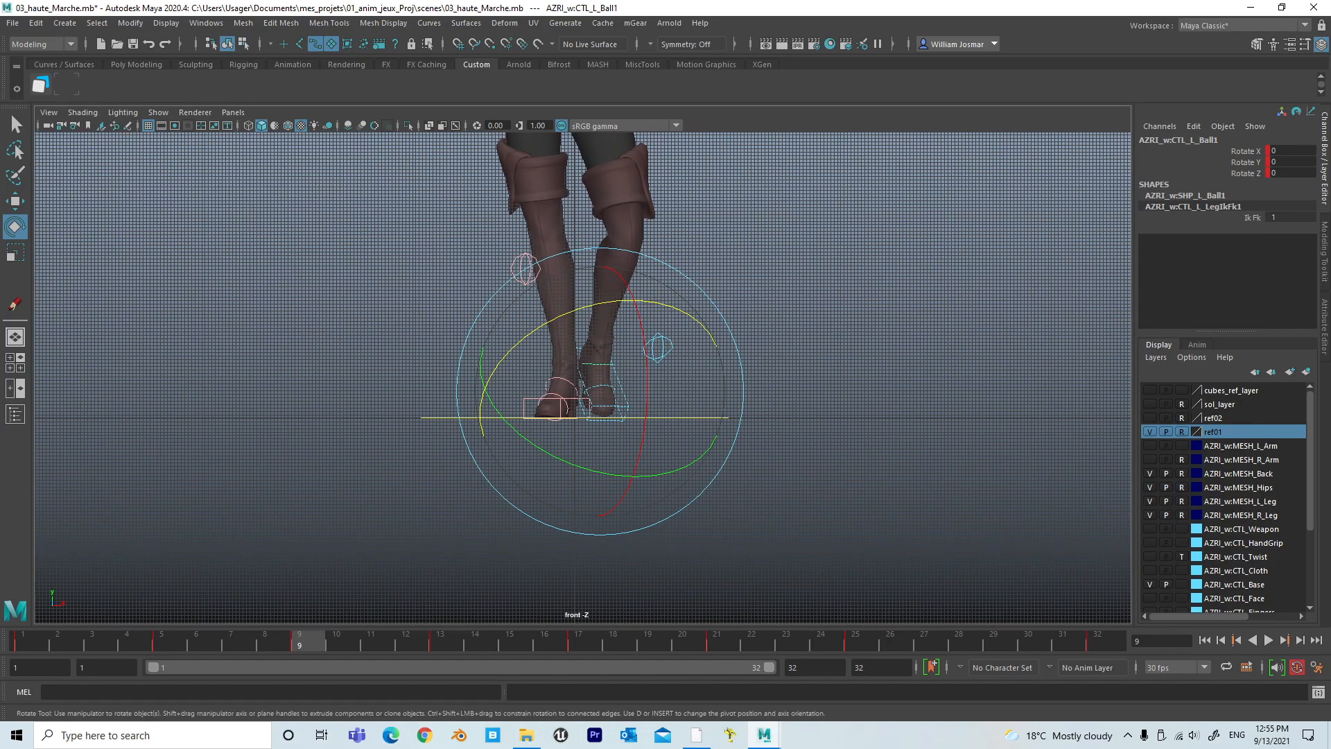
click(916, 326)
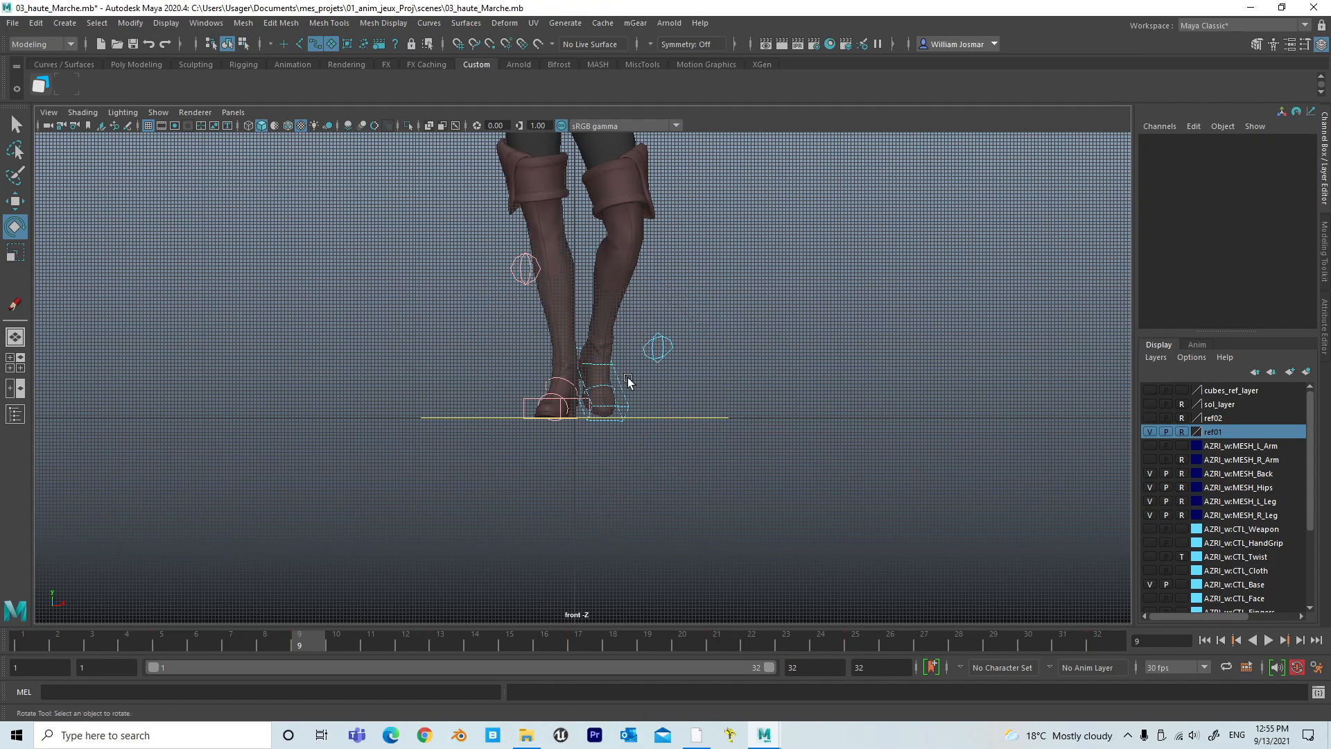
click(616, 386)
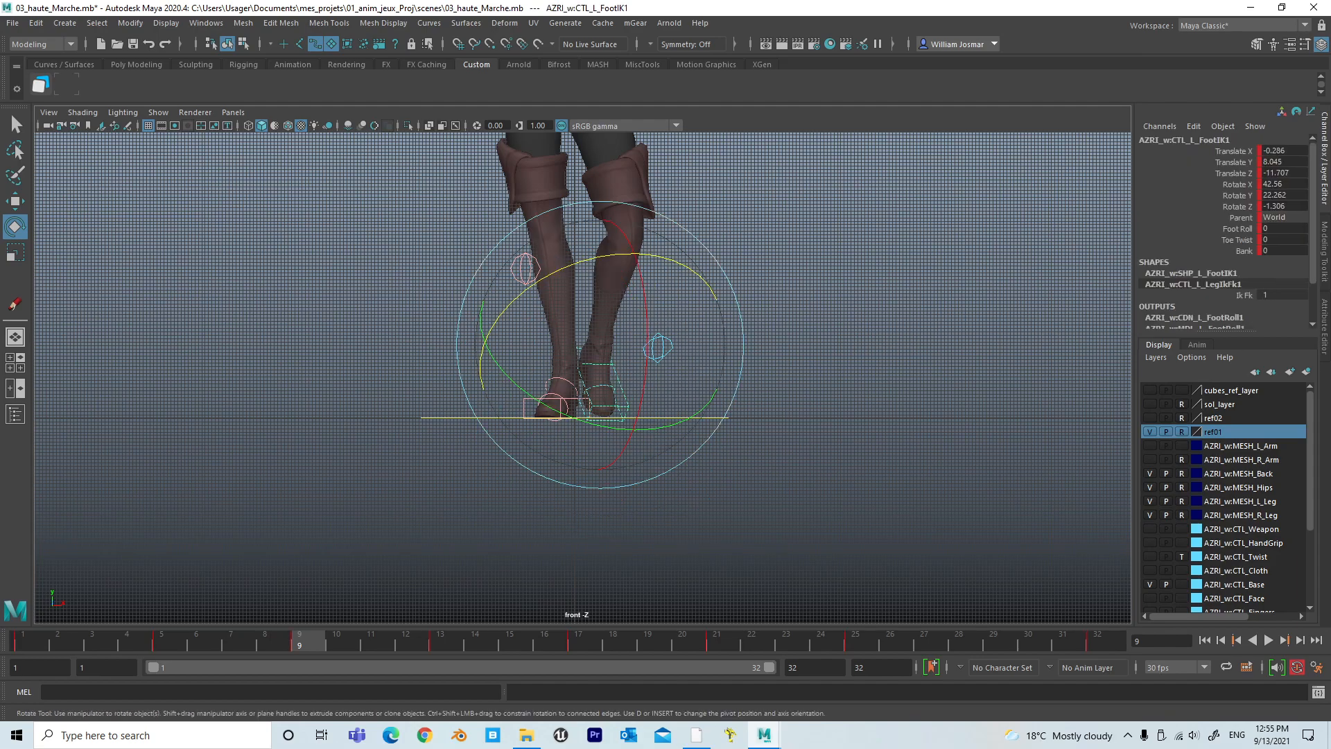
drag(1330, 184, 892, 163)
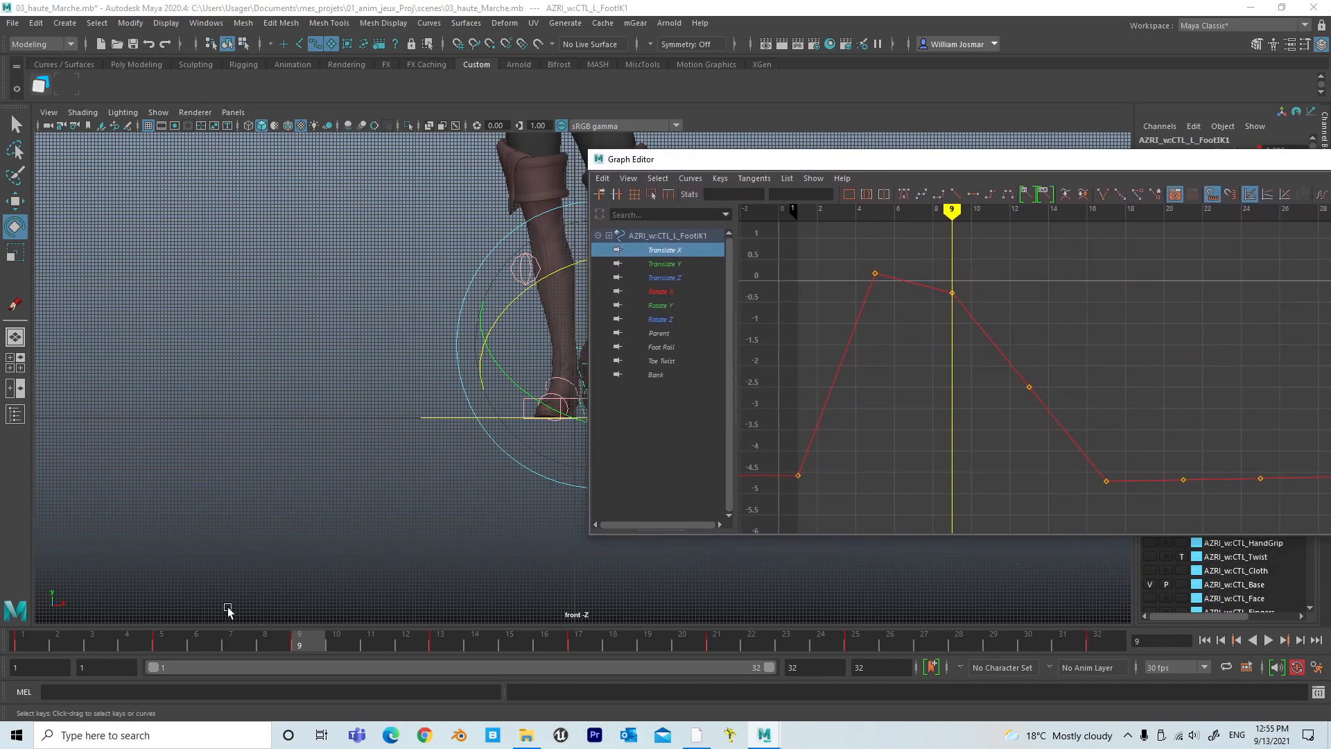
click(157, 643)
click(41, 645)
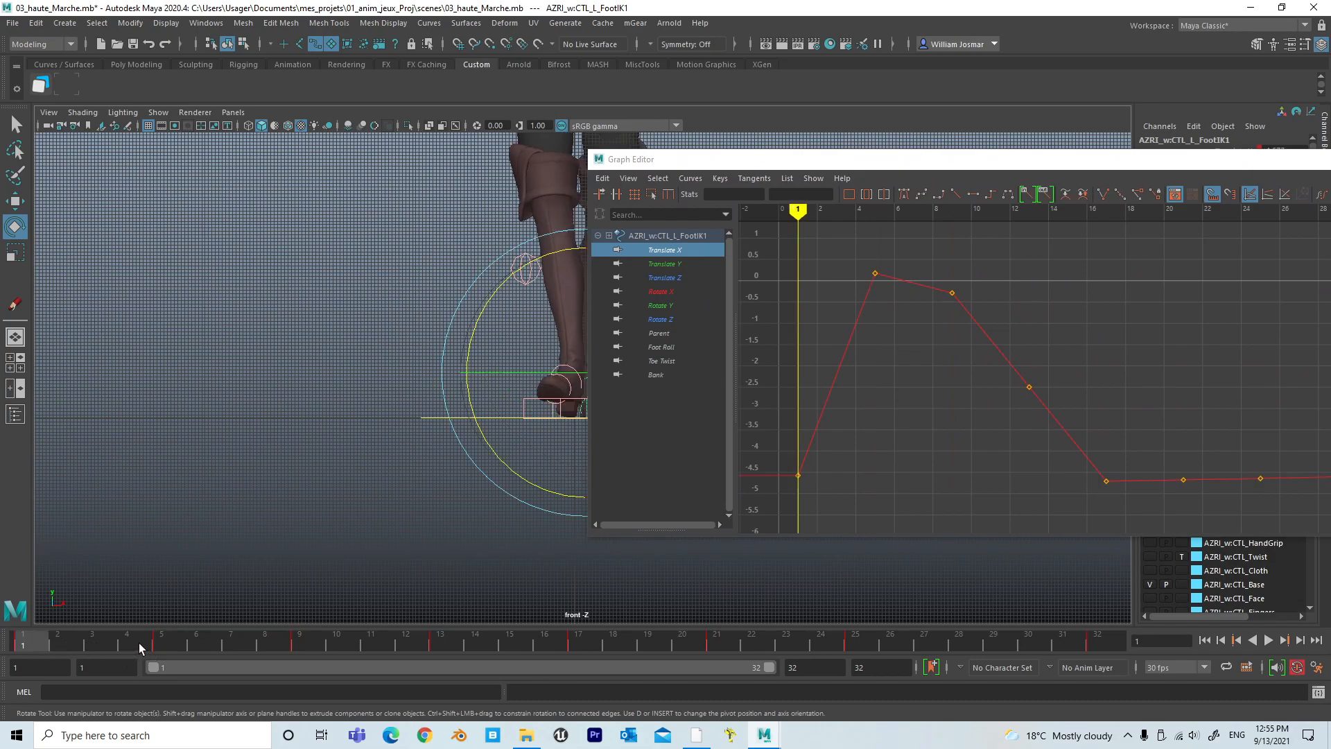
click(161, 645)
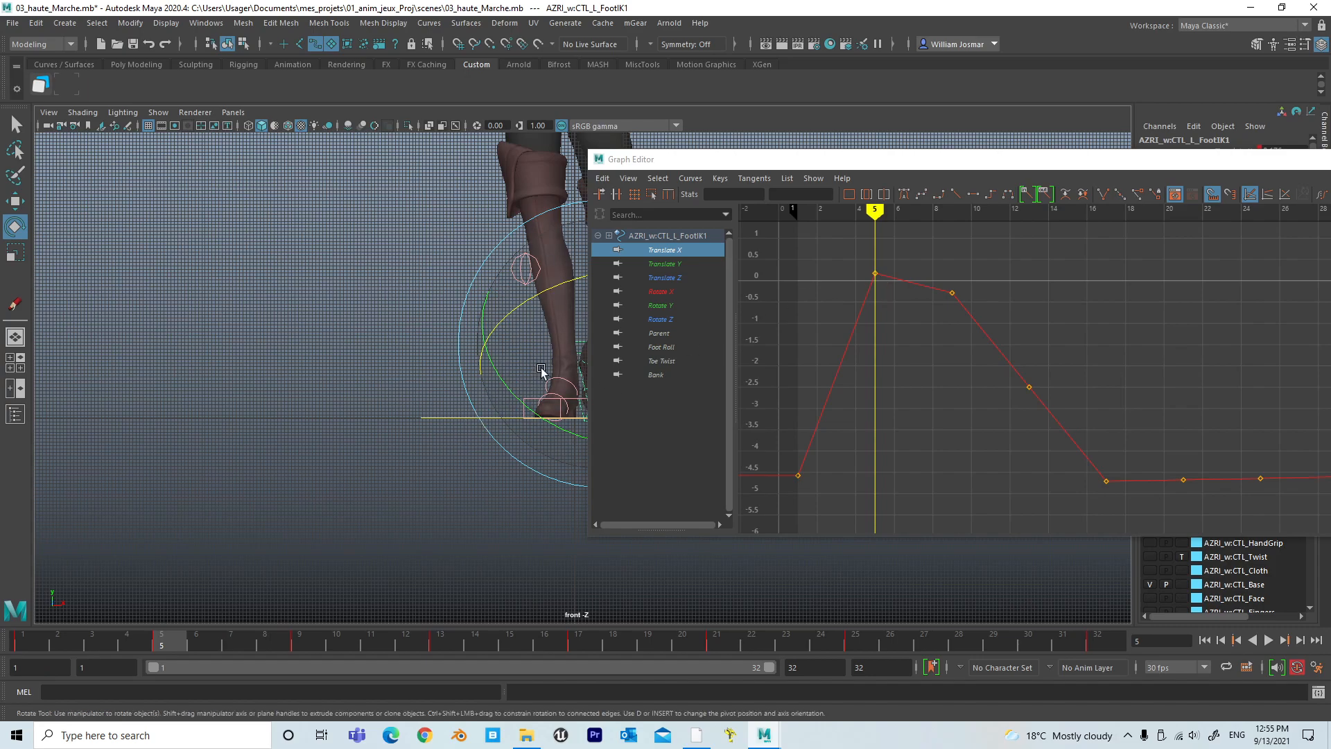
drag(735, 166, 806, 161)
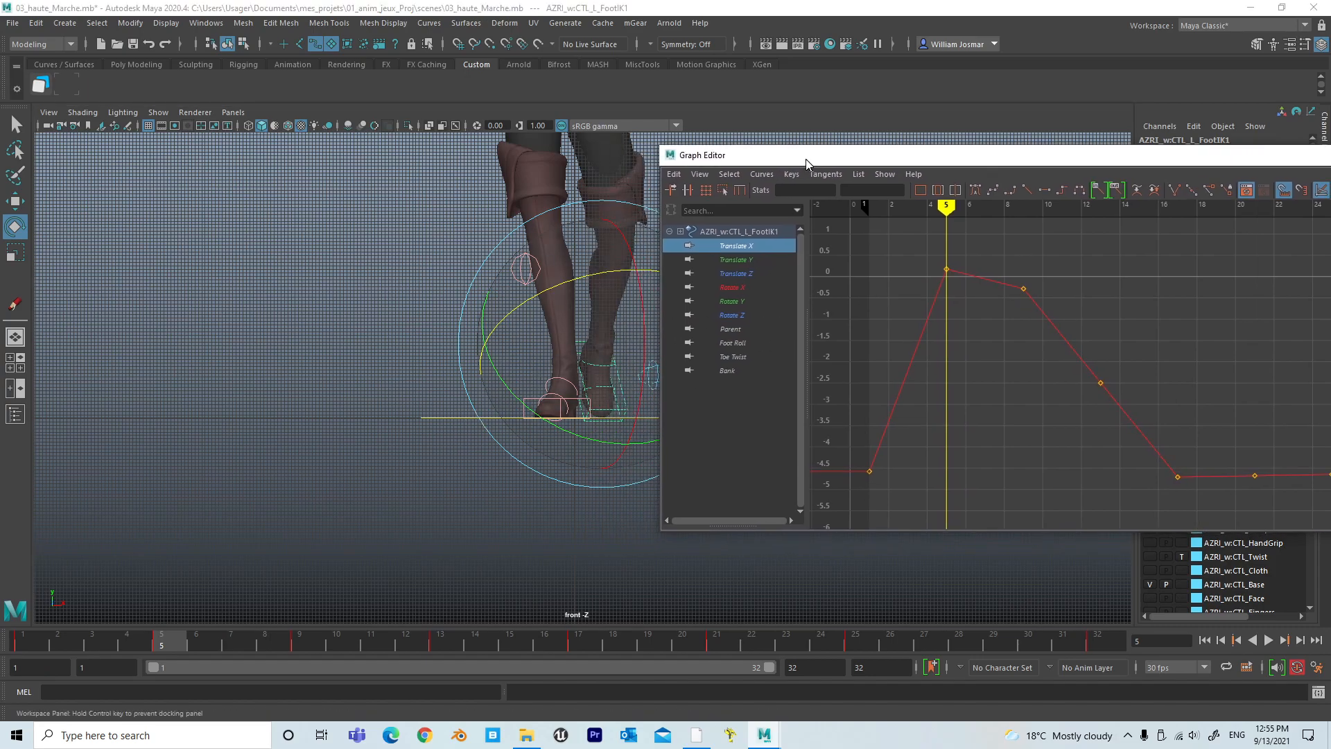
click(326, 645)
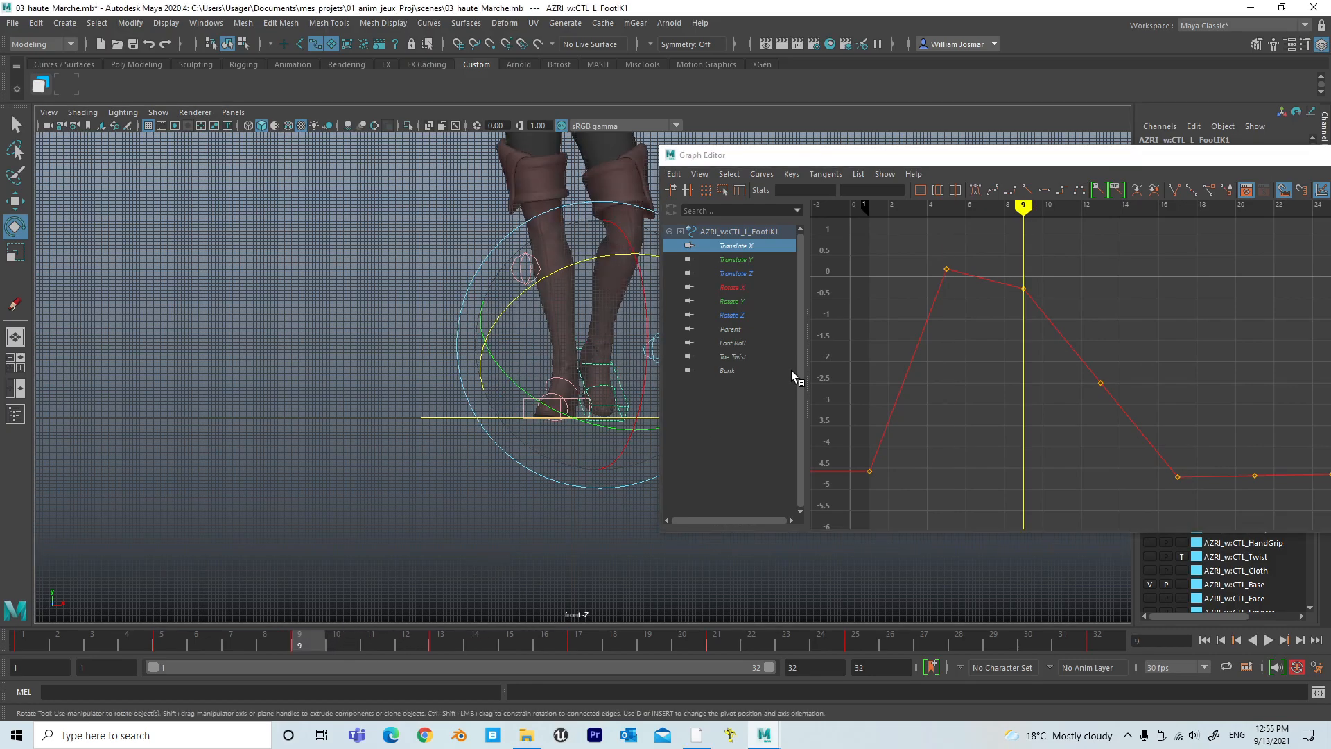
Reselect the left foot IK control in a close front view at frame 9 and activate the Move tool.
alt+right_drag(457, 500, 730, 496)
alt+middle_drag(574, 506, 315, 519)
alt+right_drag(347, 518, 680, 509)
alt+middle_drag(307, 498, 510, 488)
alt+right_drag(511, 488, 650, 491)
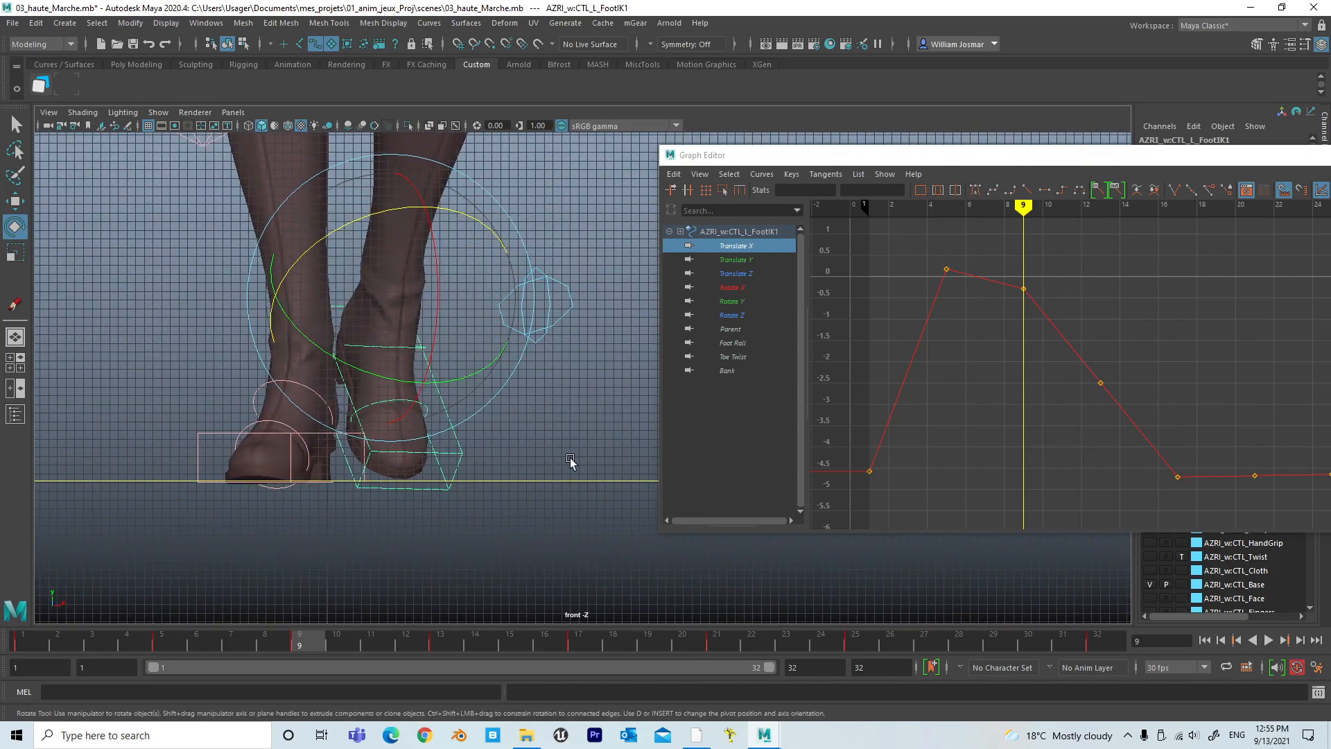
click(522, 450)
click(459, 465)
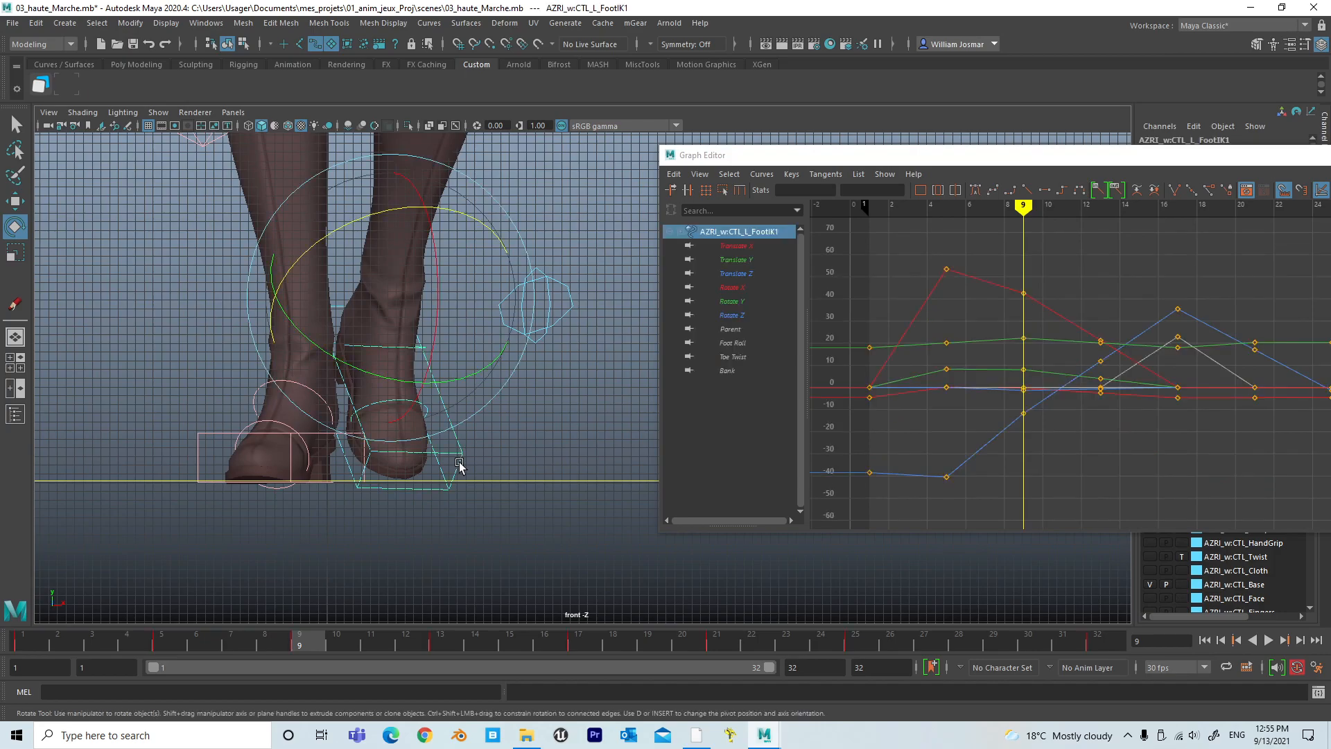
key(w)
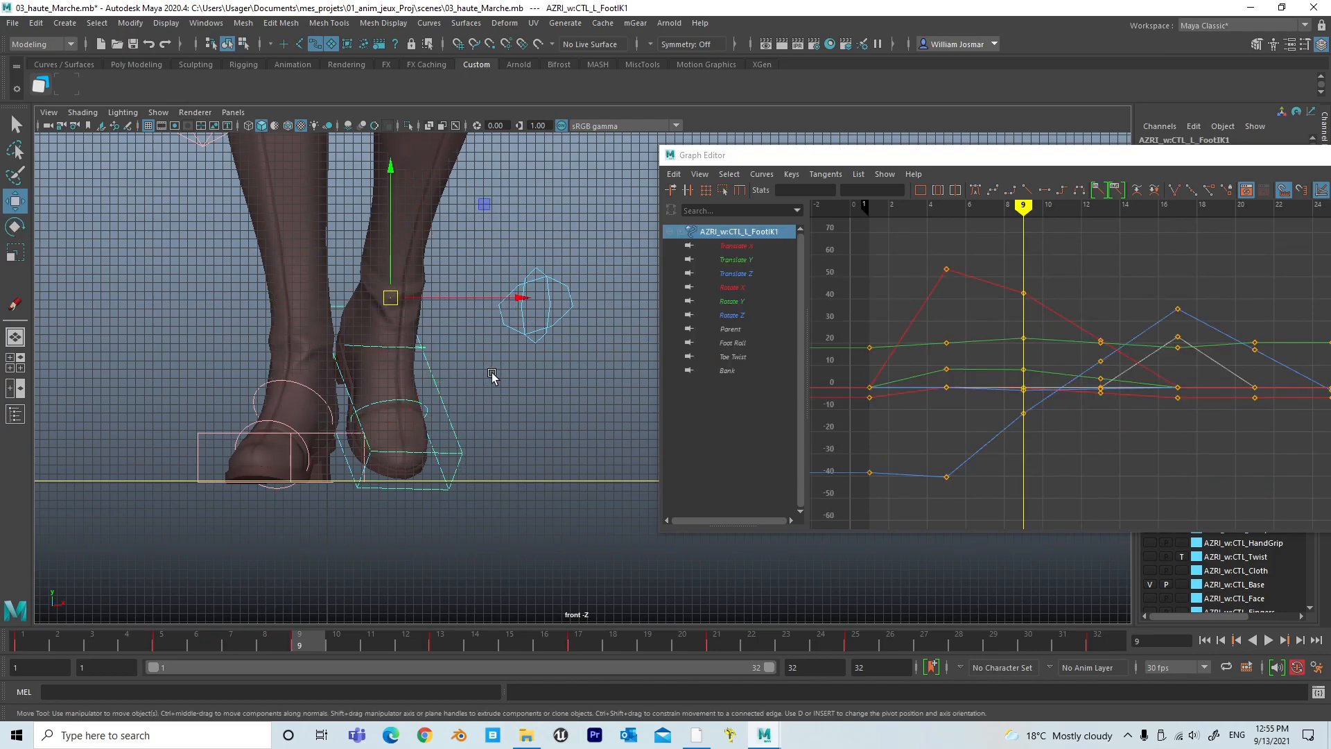
Try moving the left foot IK control about 1.63 outward along X at frame 9, check its Translate X curve, and undo the move.
alt+right_drag(478, 447, 591, 312)
alt+middle_drag(523, 276, 388, 309)
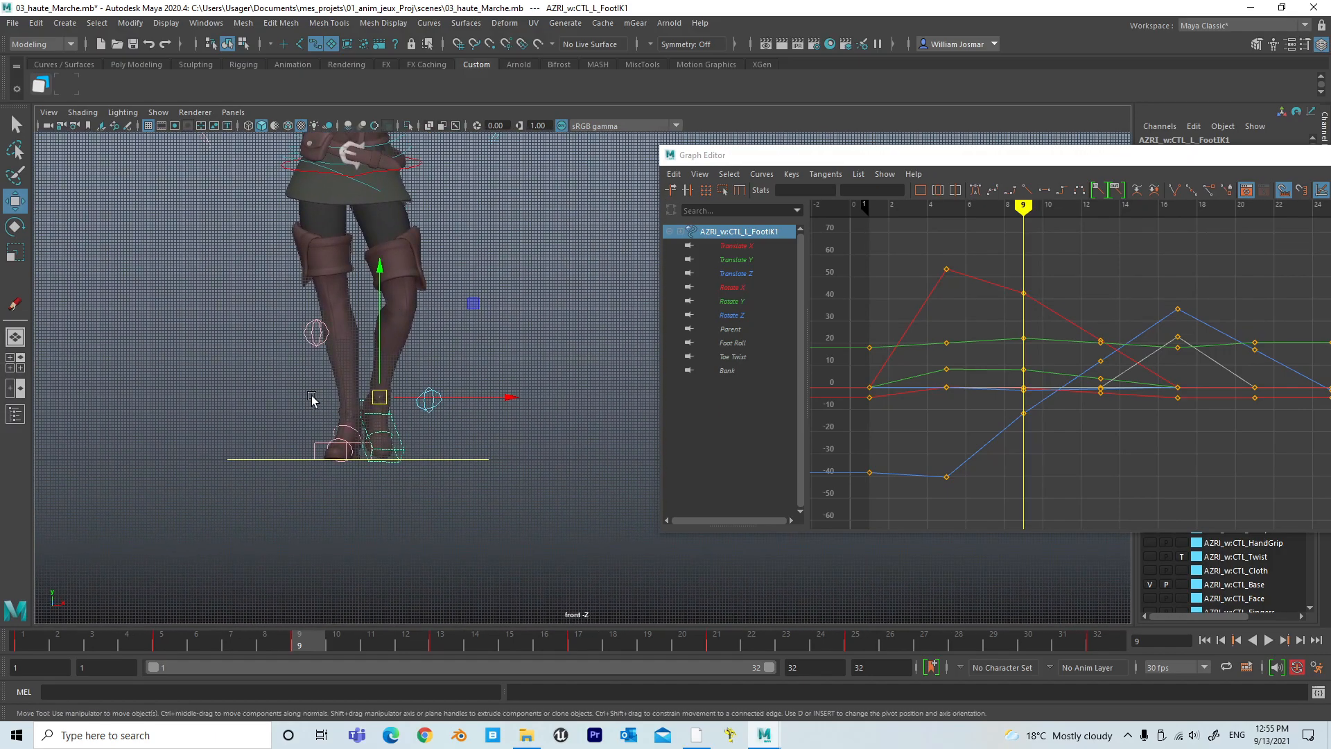
alt+right_drag(316, 393, 493, 404)
alt+middle_drag(277, 454, 363, 377)
alt+right_drag(402, 378, 699, 374)
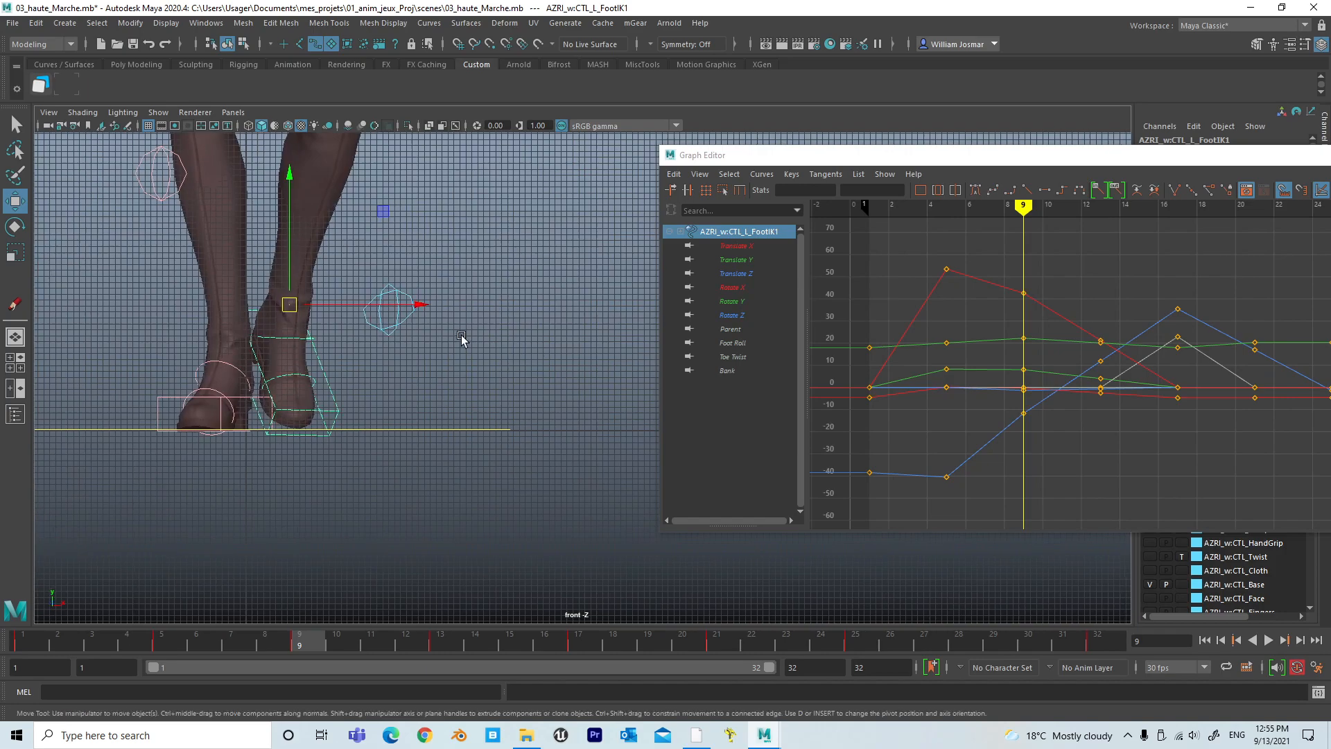
drag(422, 305, 432, 309)
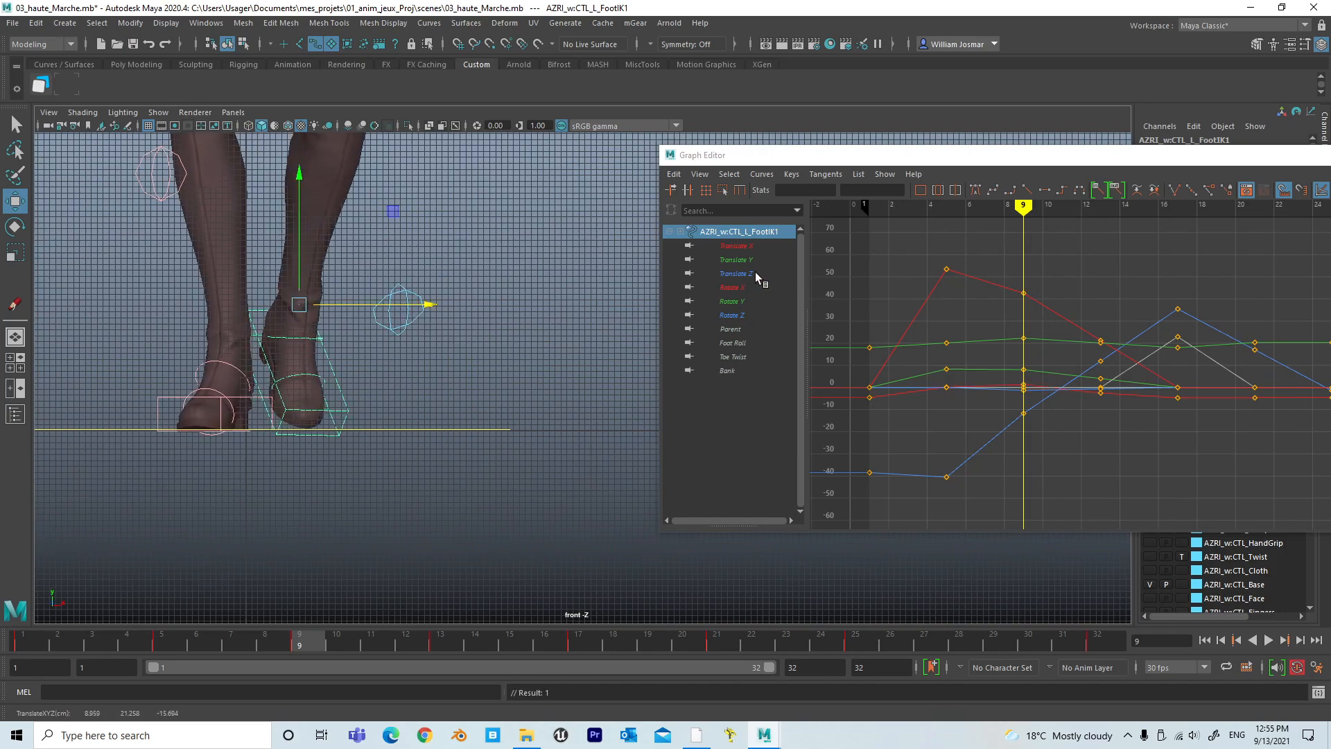
click(737, 246)
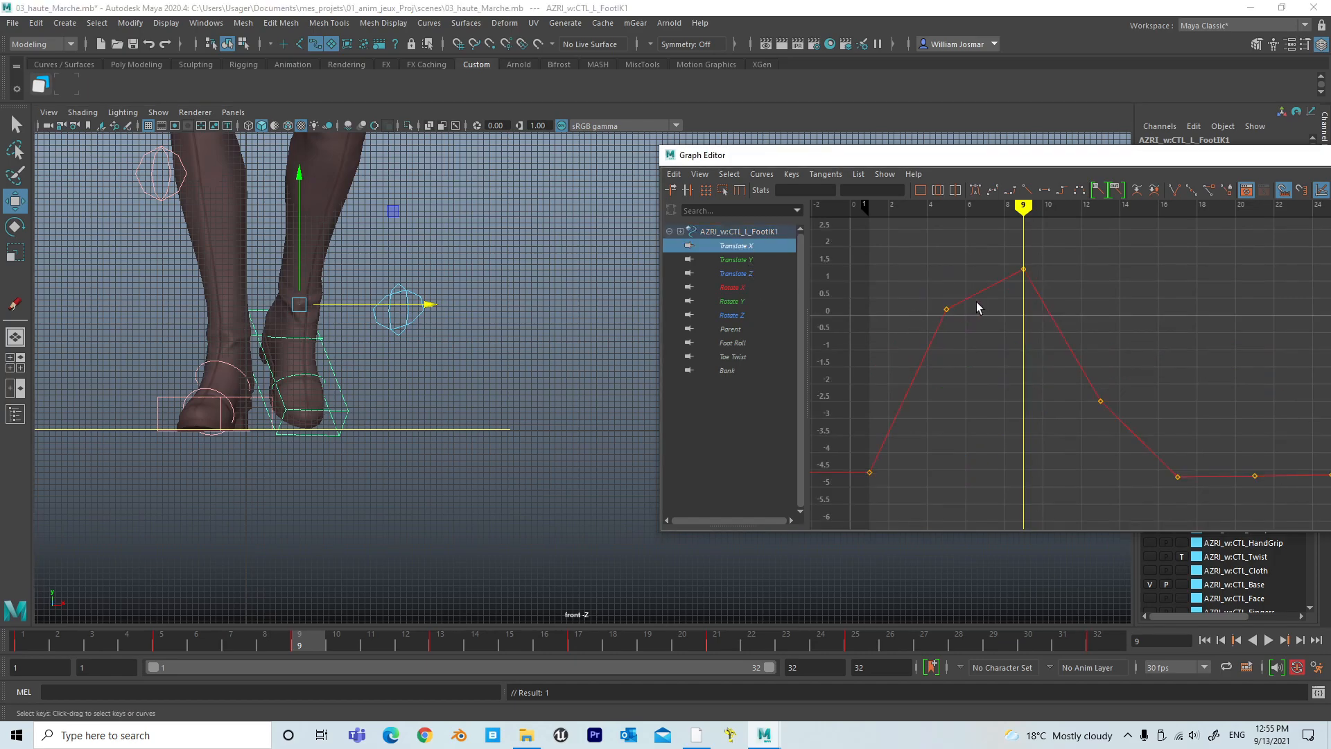
key(ctrl+z)
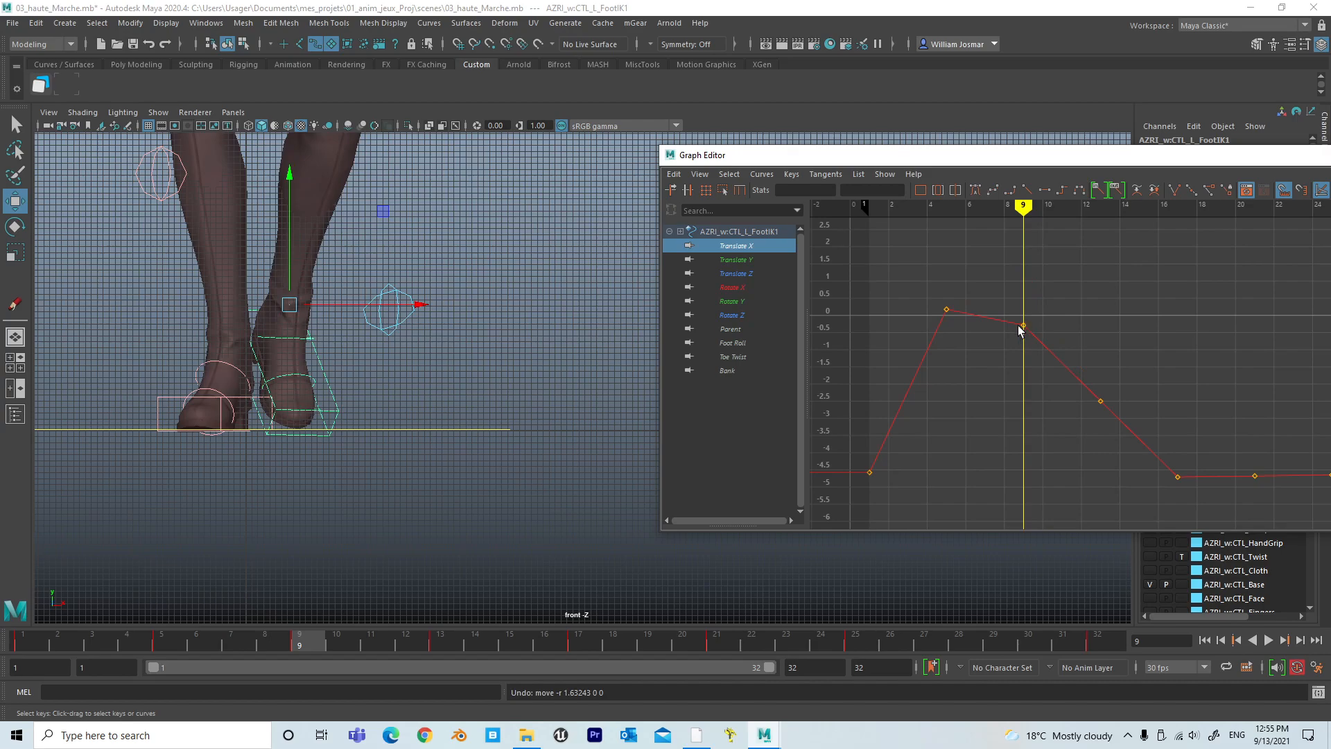
Move the left foot IK control outward along X at frame 9, easing it back slightly to a Translate X of about 1.3.
drag(424, 304, 438, 308)
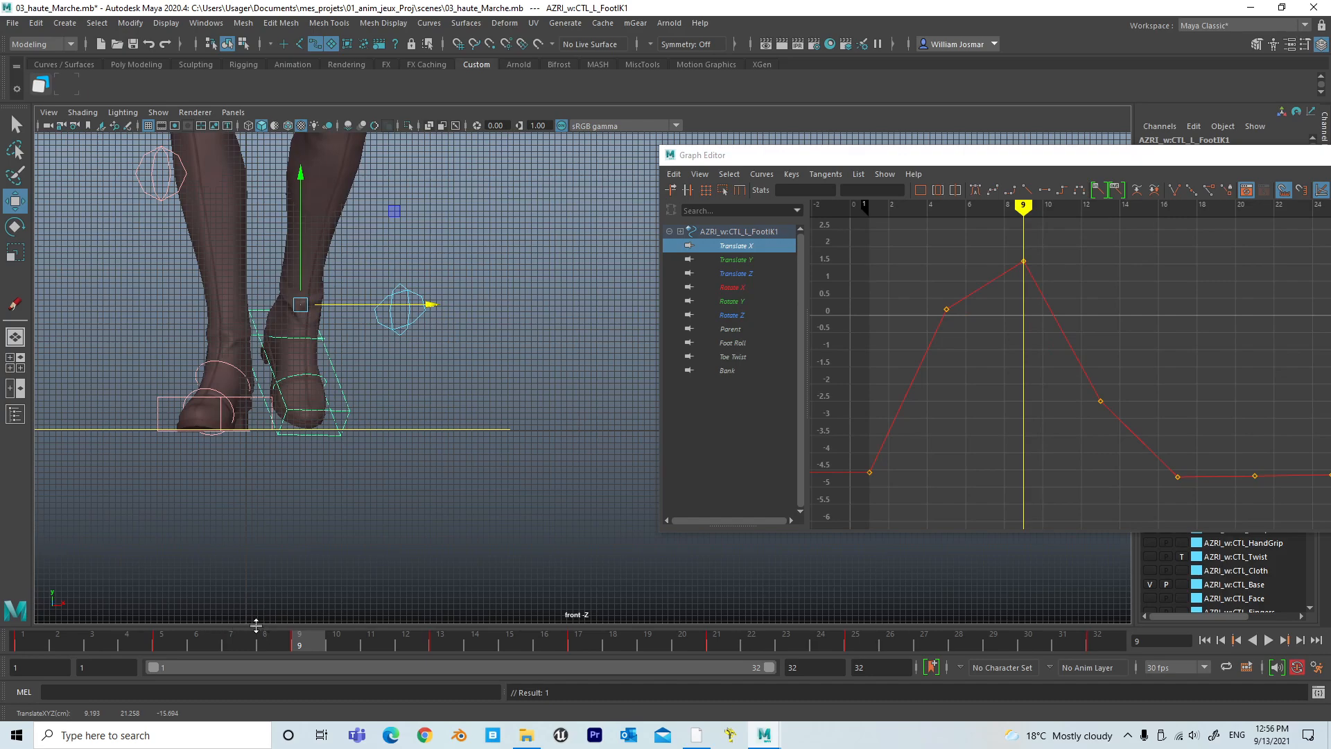
drag(434, 305, 431, 309)
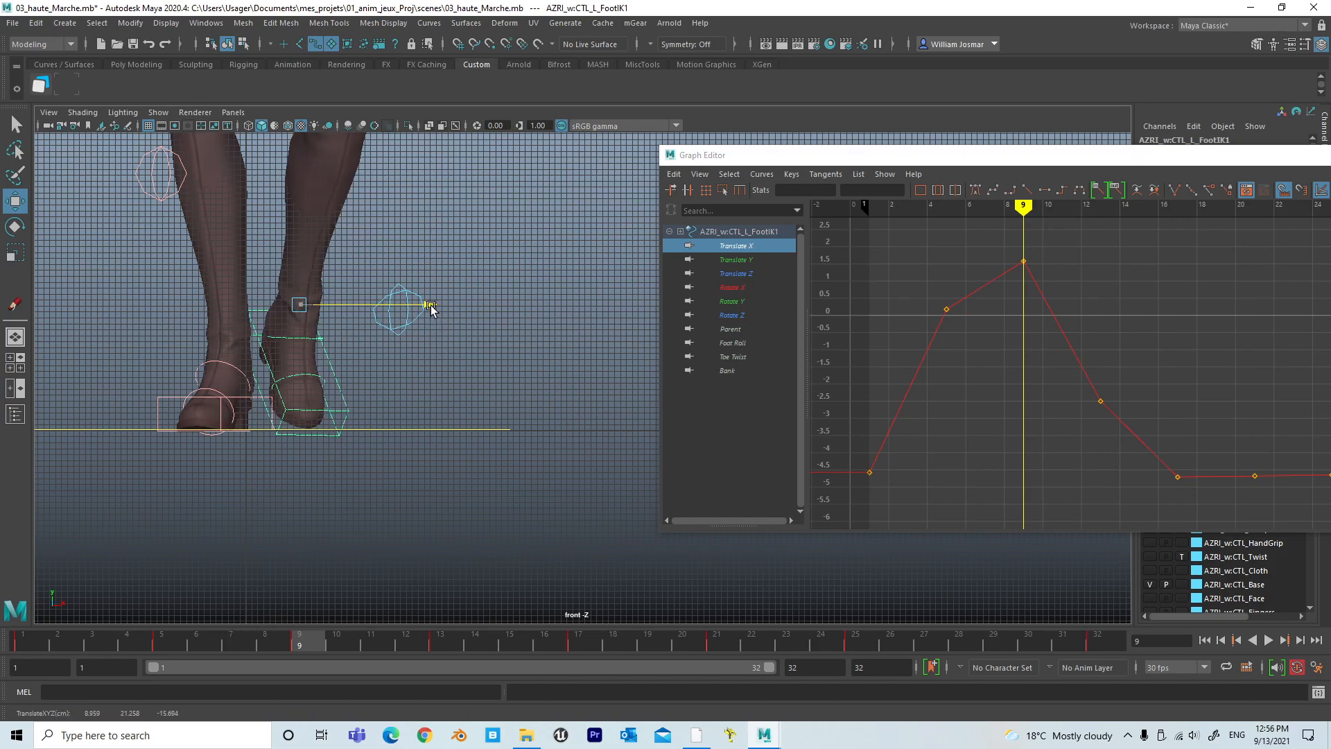
Move the right foot IK control outward along X at frame 25, to about -0.8 on its Translate X curve.
click(852, 646)
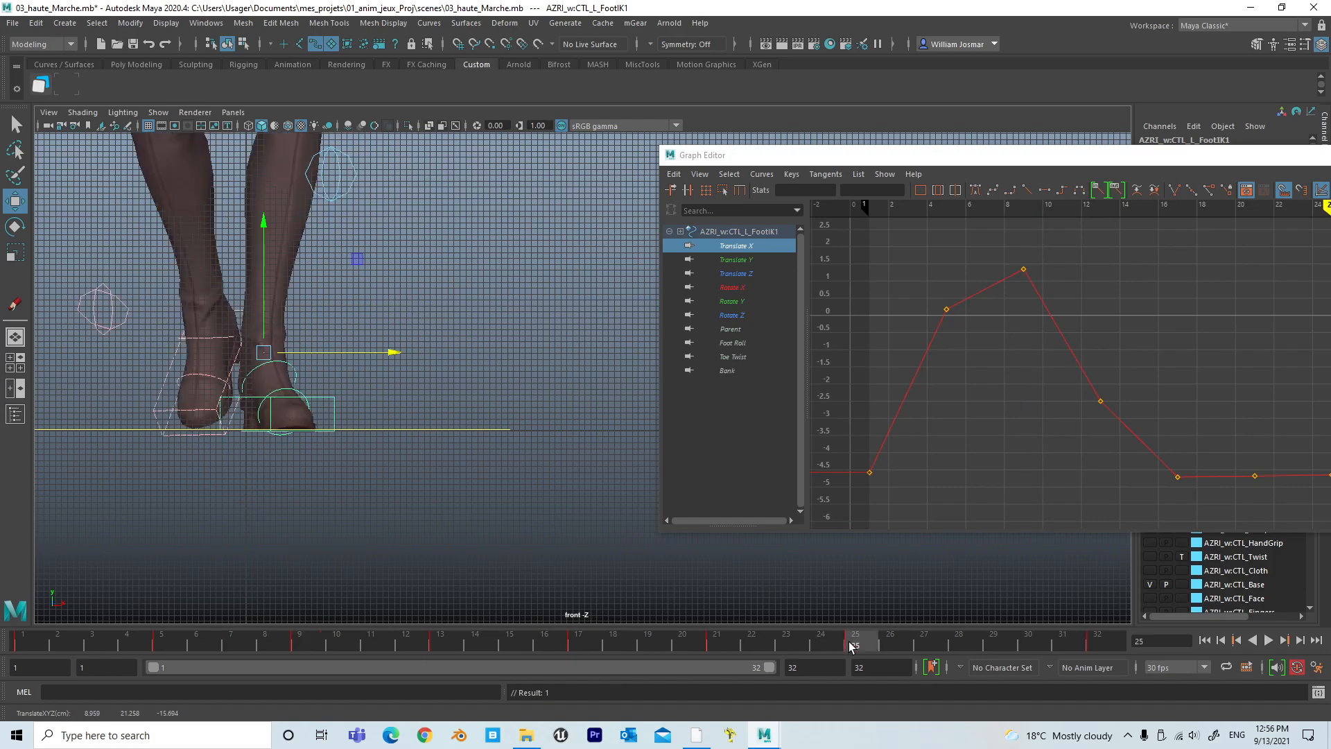
click(170, 373)
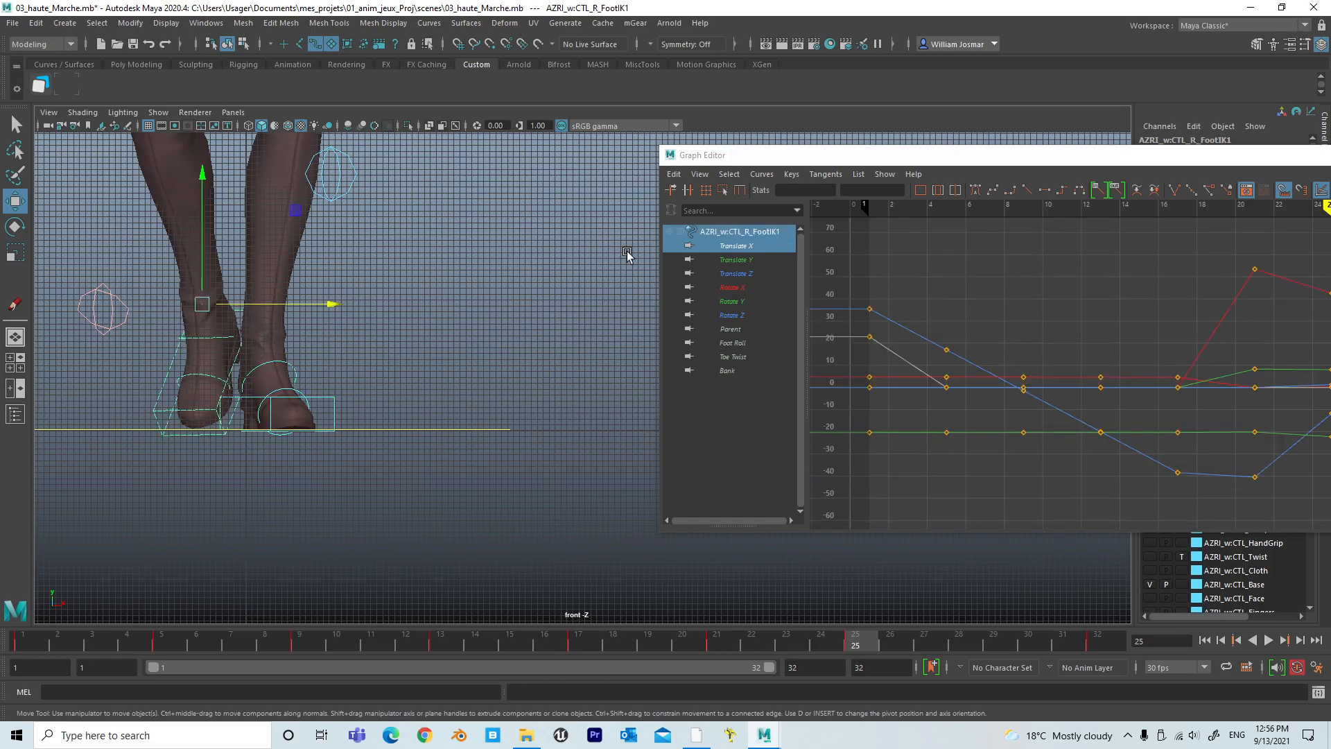
click(755, 247)
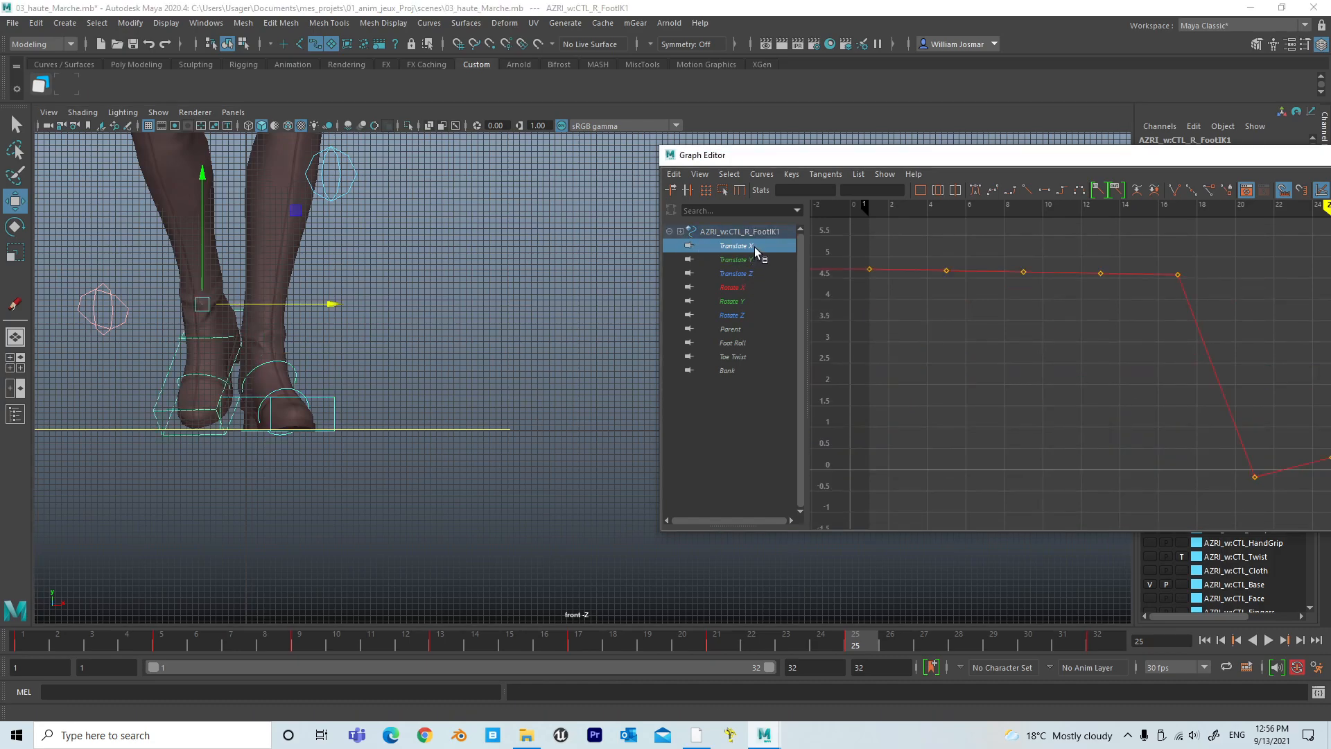
drag(1047, 163, 821, 164)
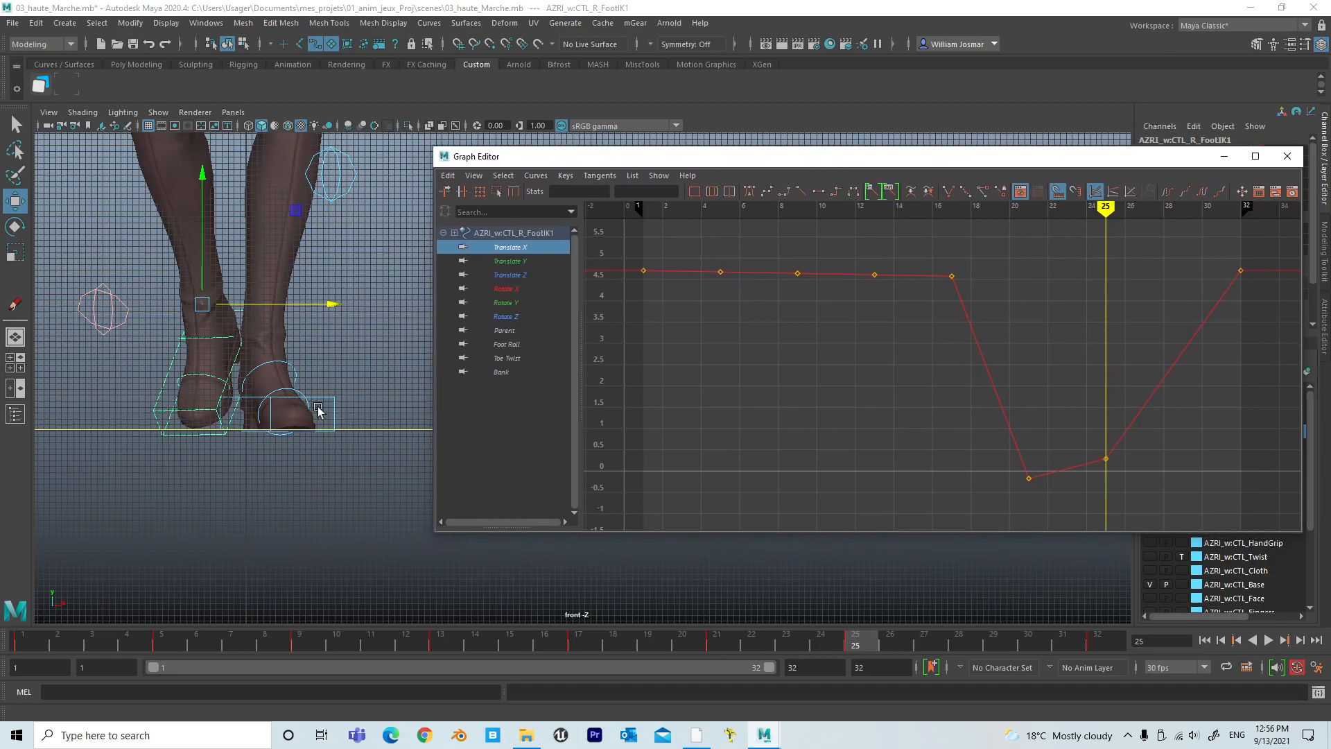
click(319, 306)
drag(319, 305, 312, 307)
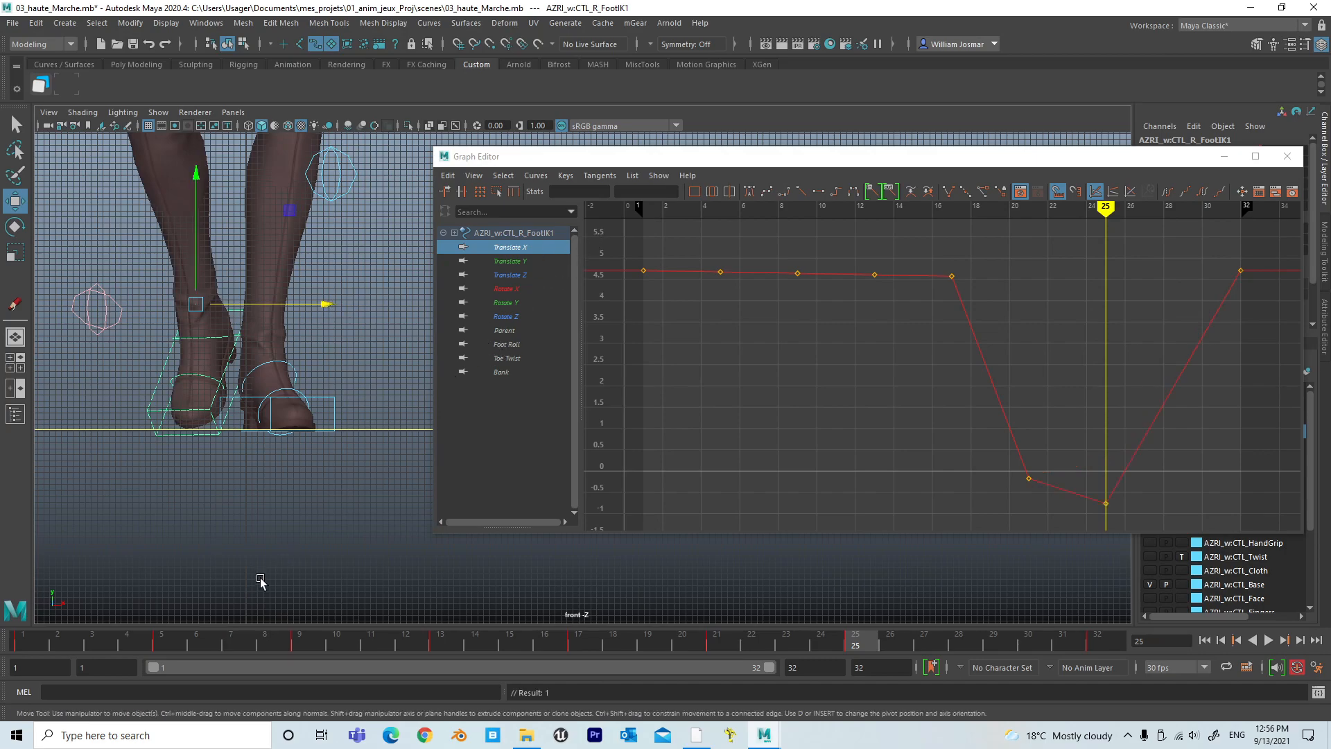
Raise the left foot IK control's Translate X key at frame 13 to -0.54, compare frames 9 and 13, and close the Graph Editor.
click(442, 645)
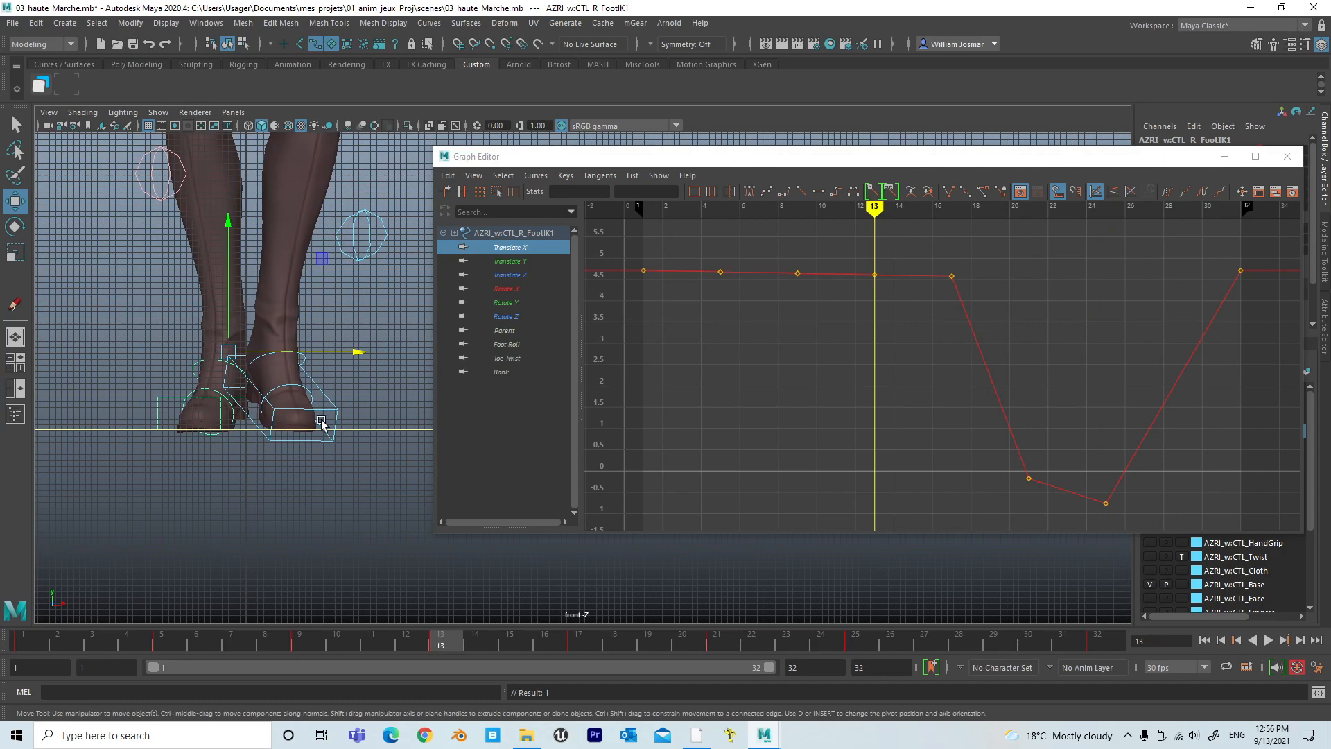
click(338, 406)
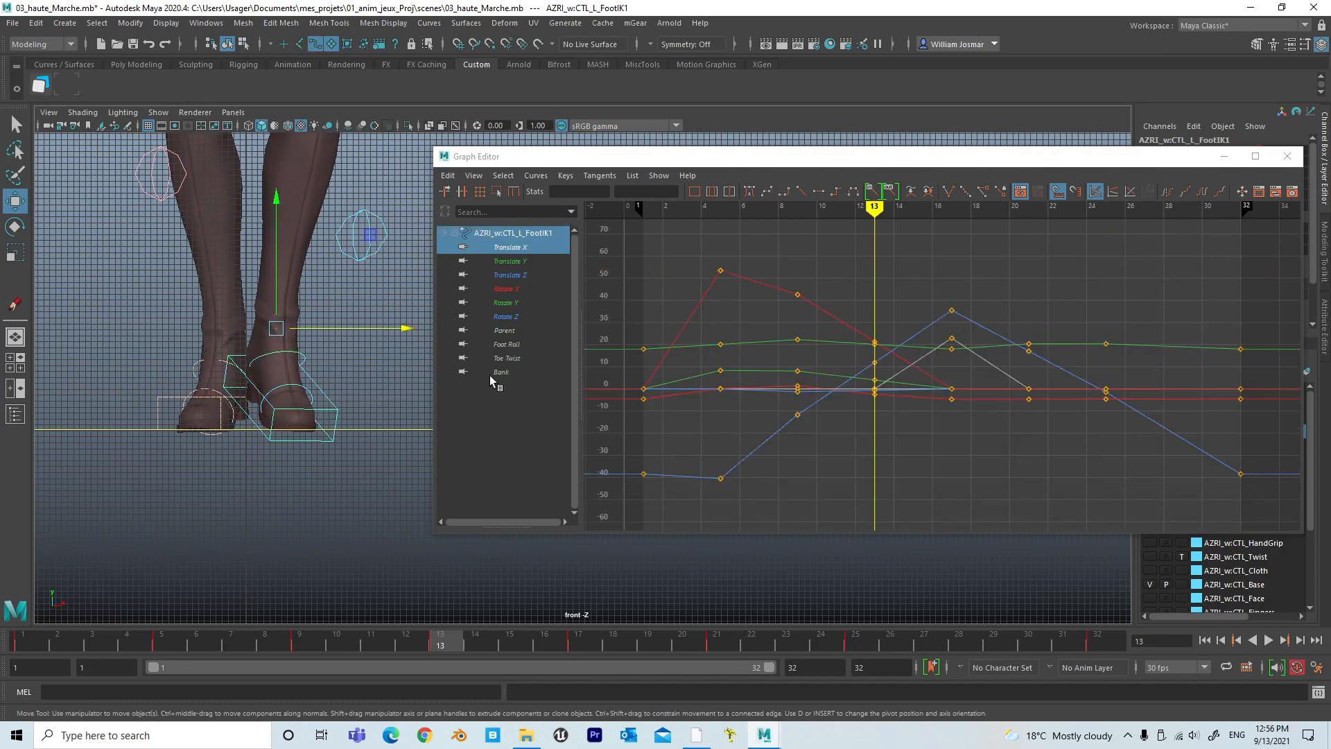
click(522, 249)
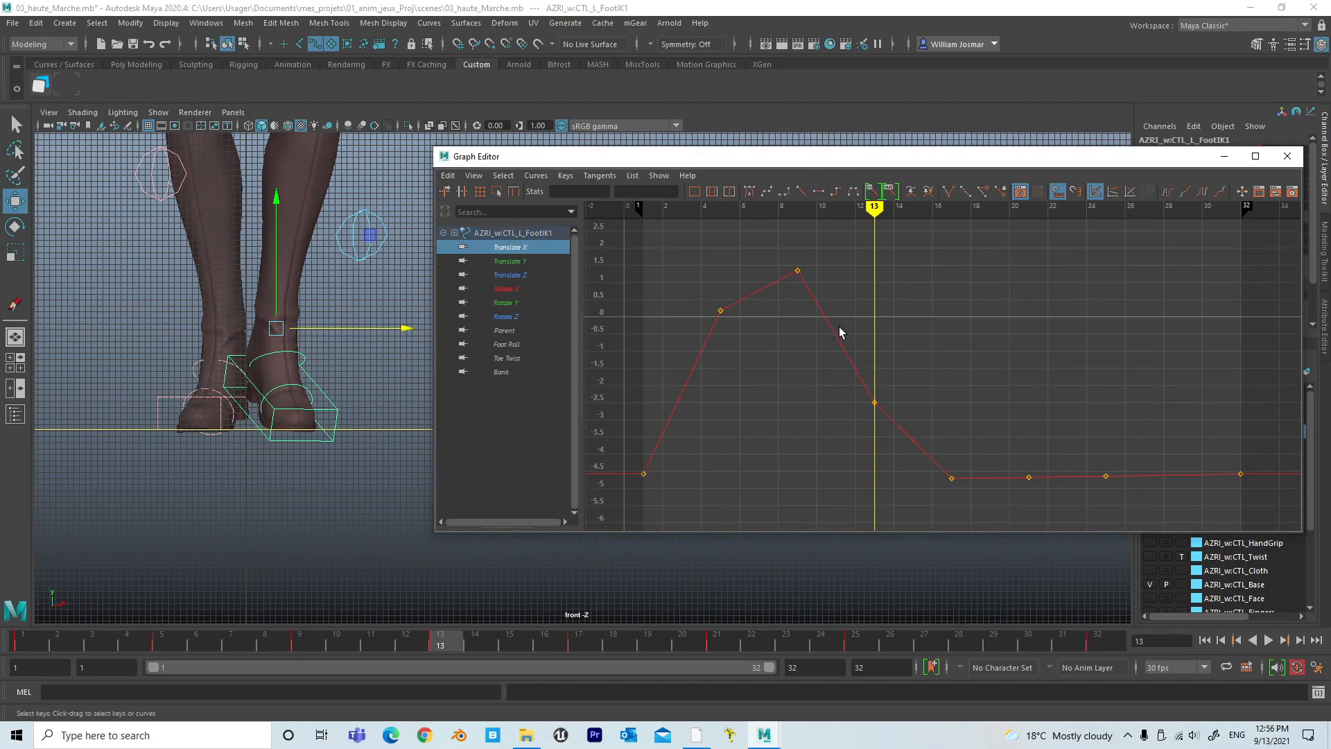
drag(893, 380, 864, 428)
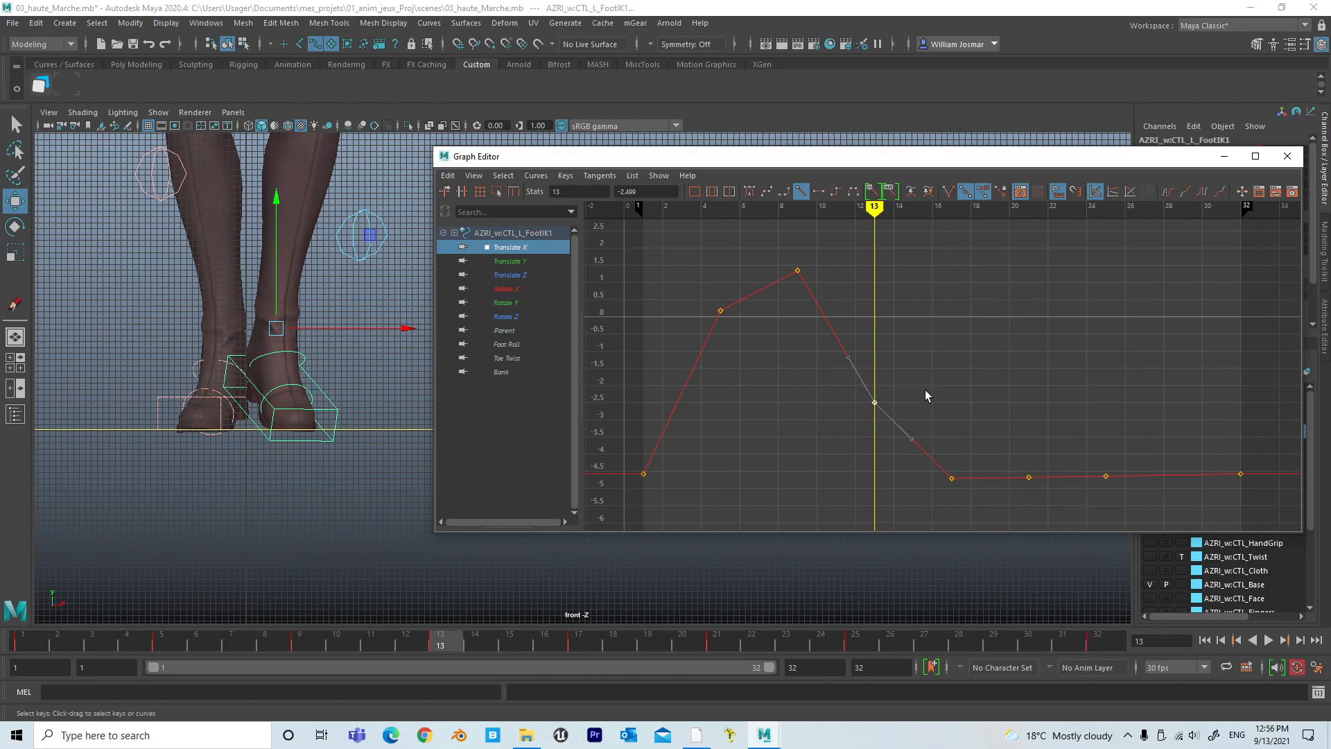
middle_drag(927, 381, 942, 338)
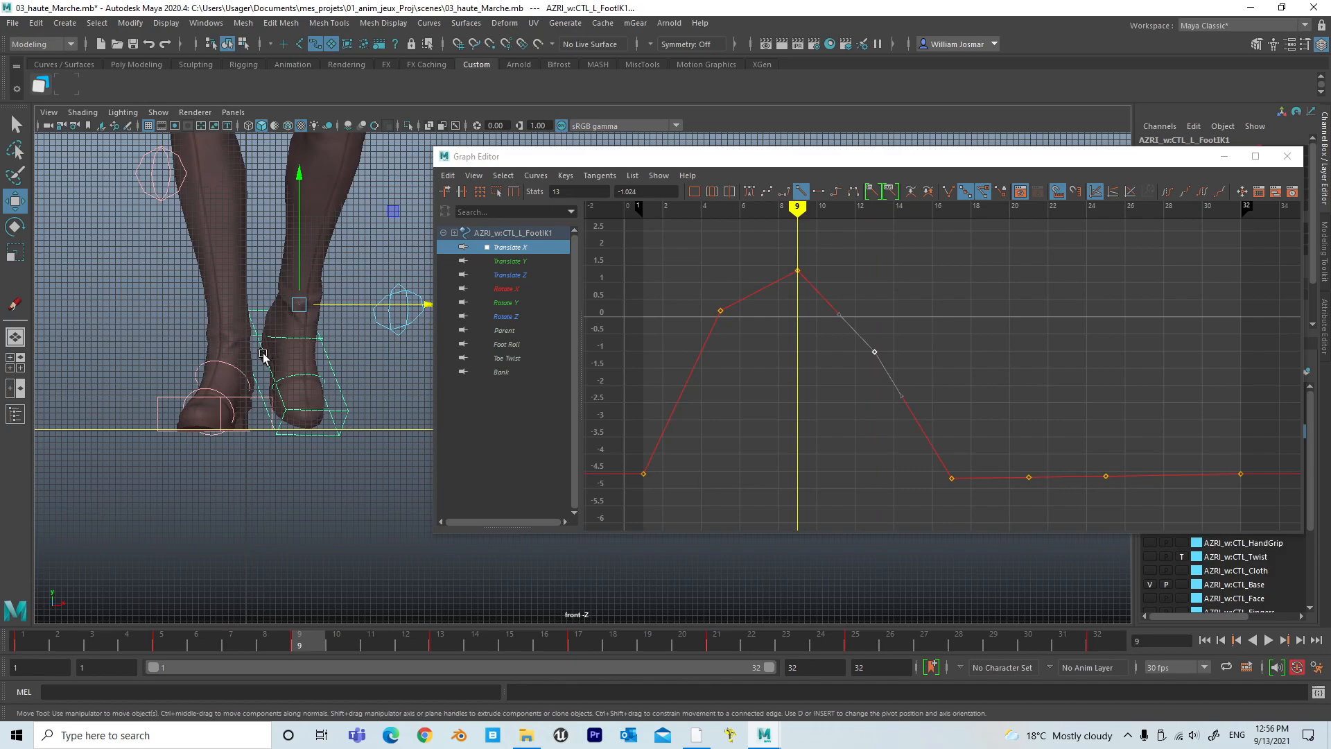
key(period)
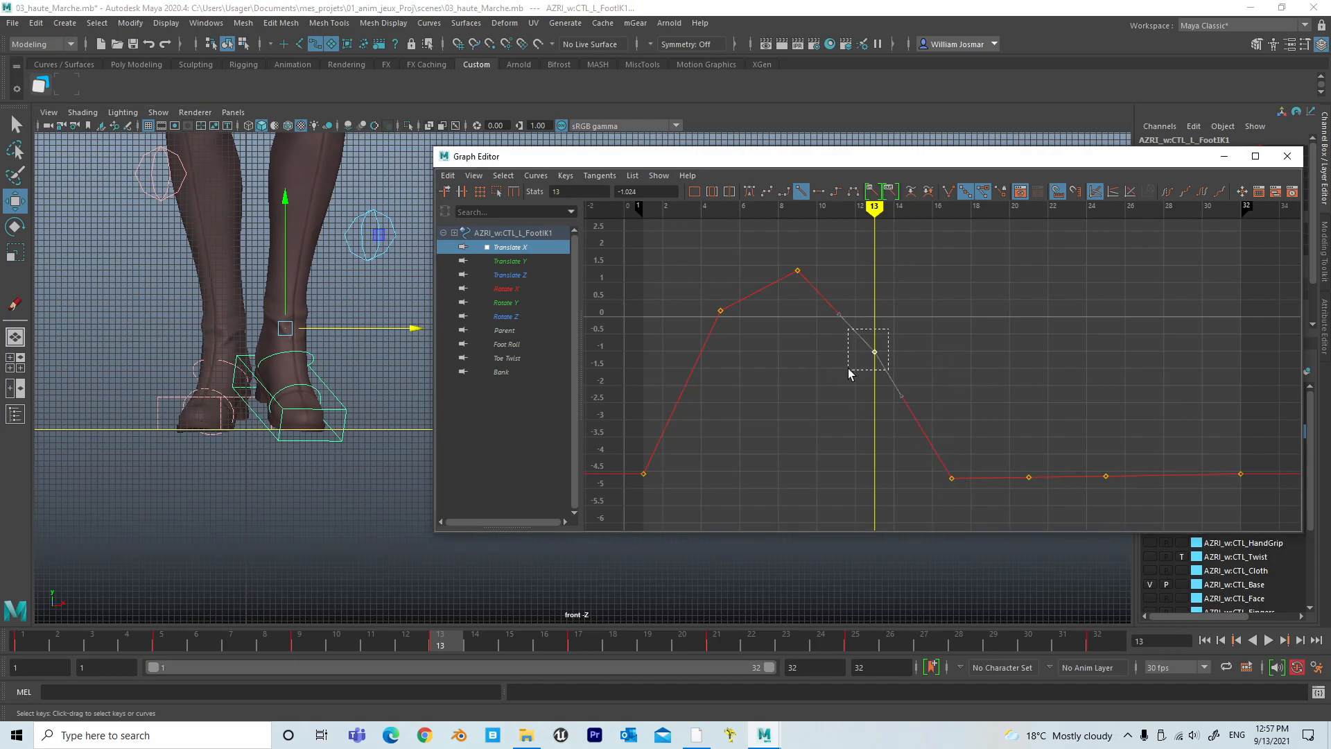
shift+middle_drag(930, 369, 930, 346)
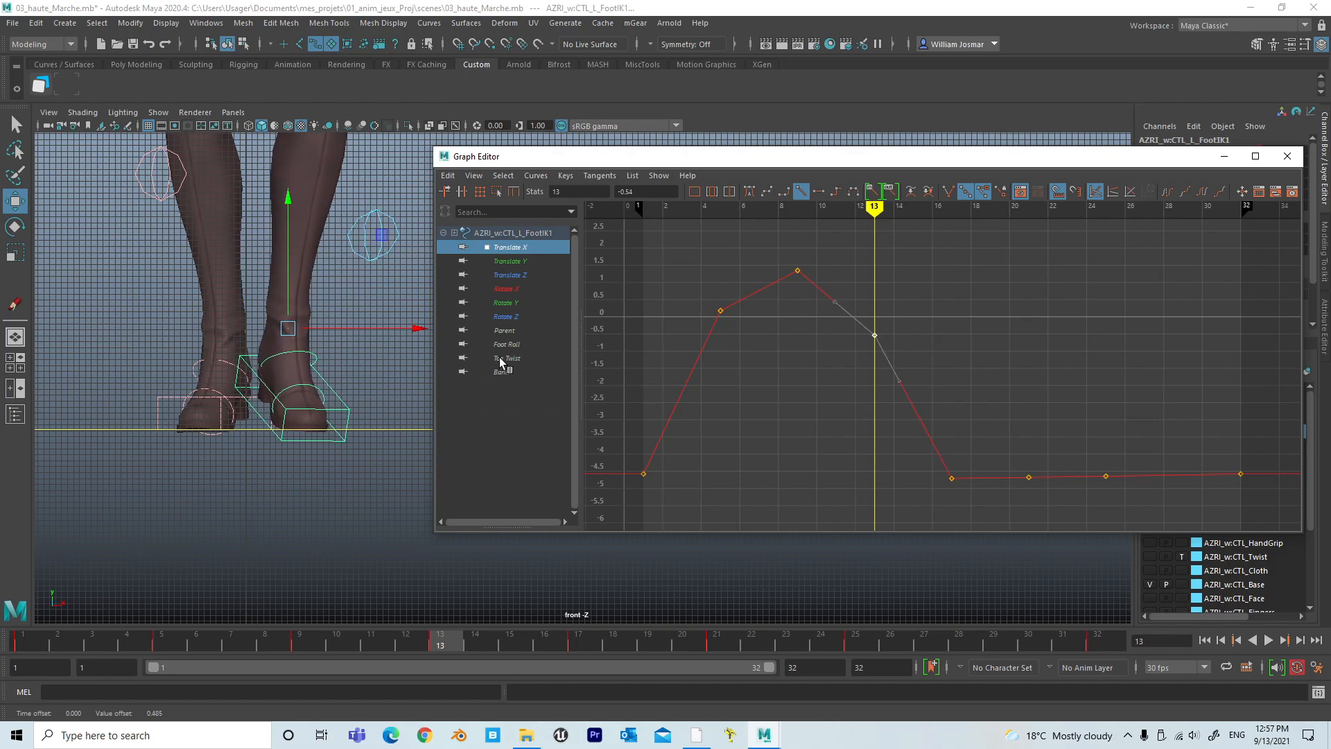
click(313, 644)
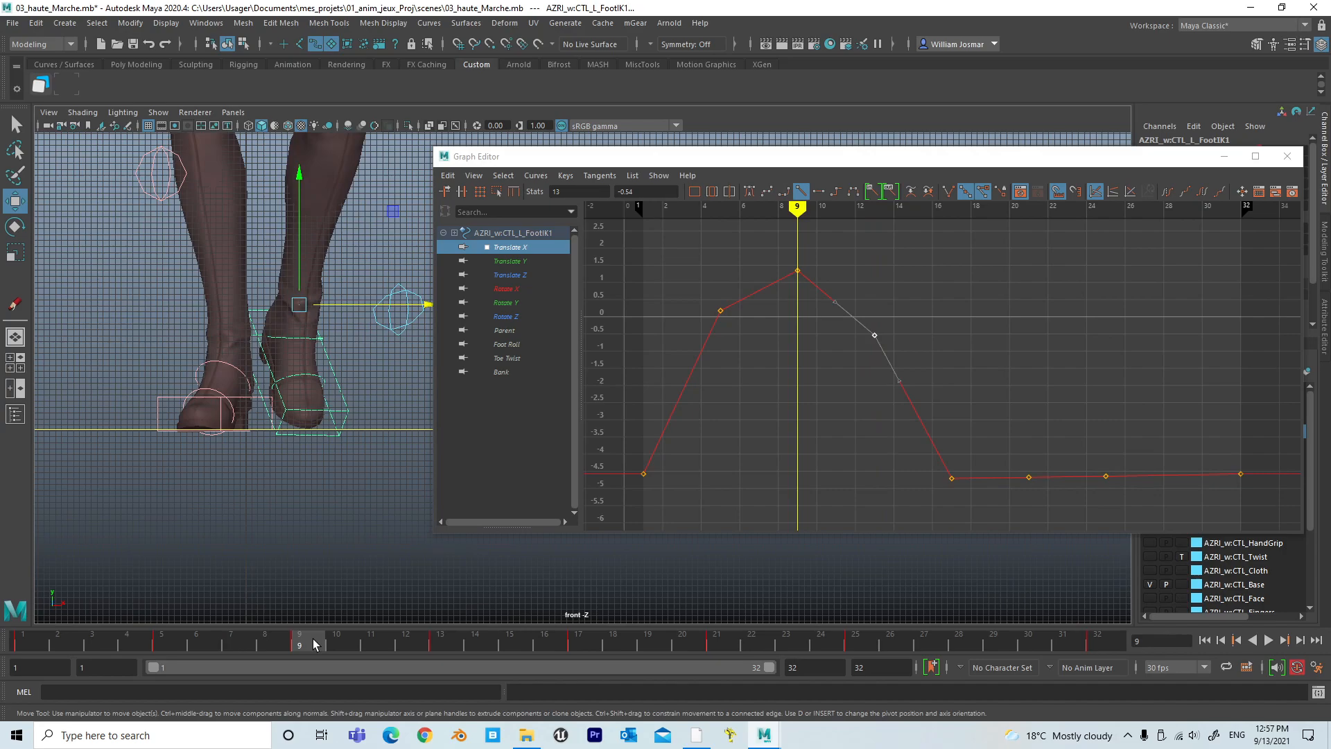
click(426, 645)
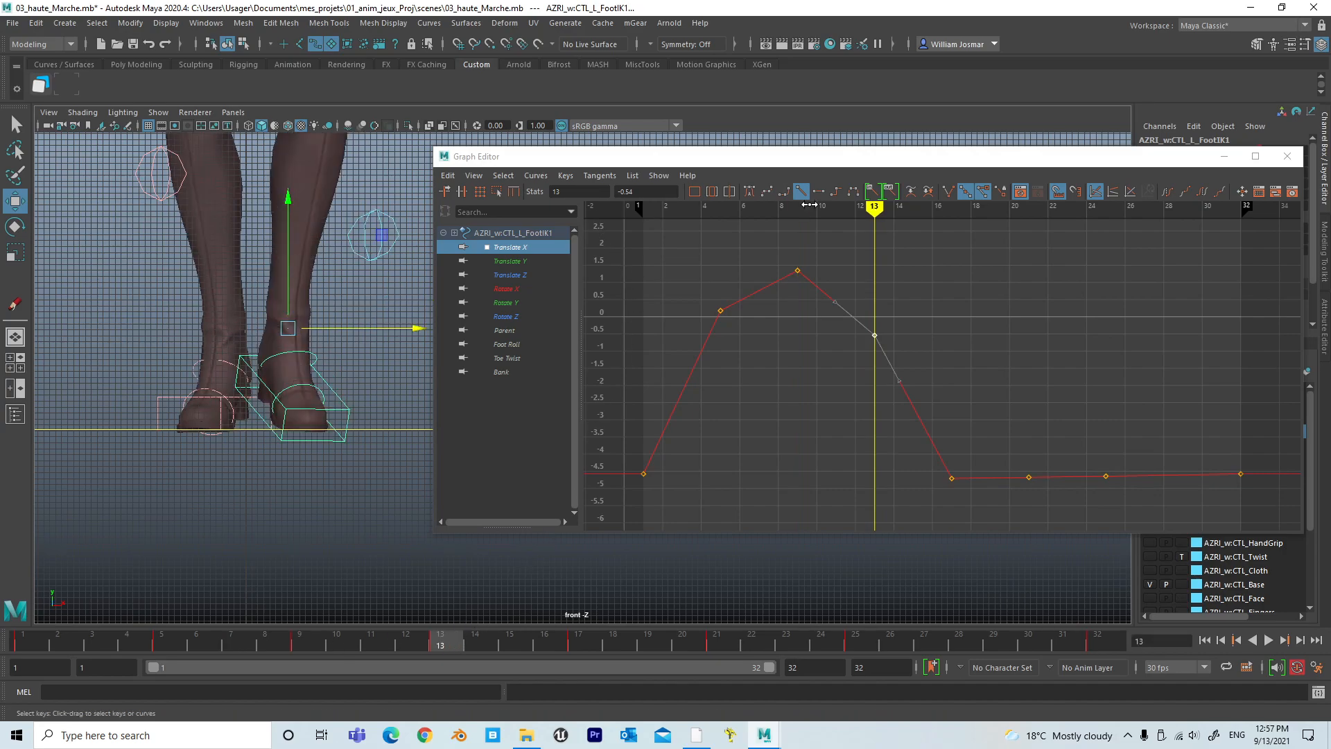
click(1286, 158)
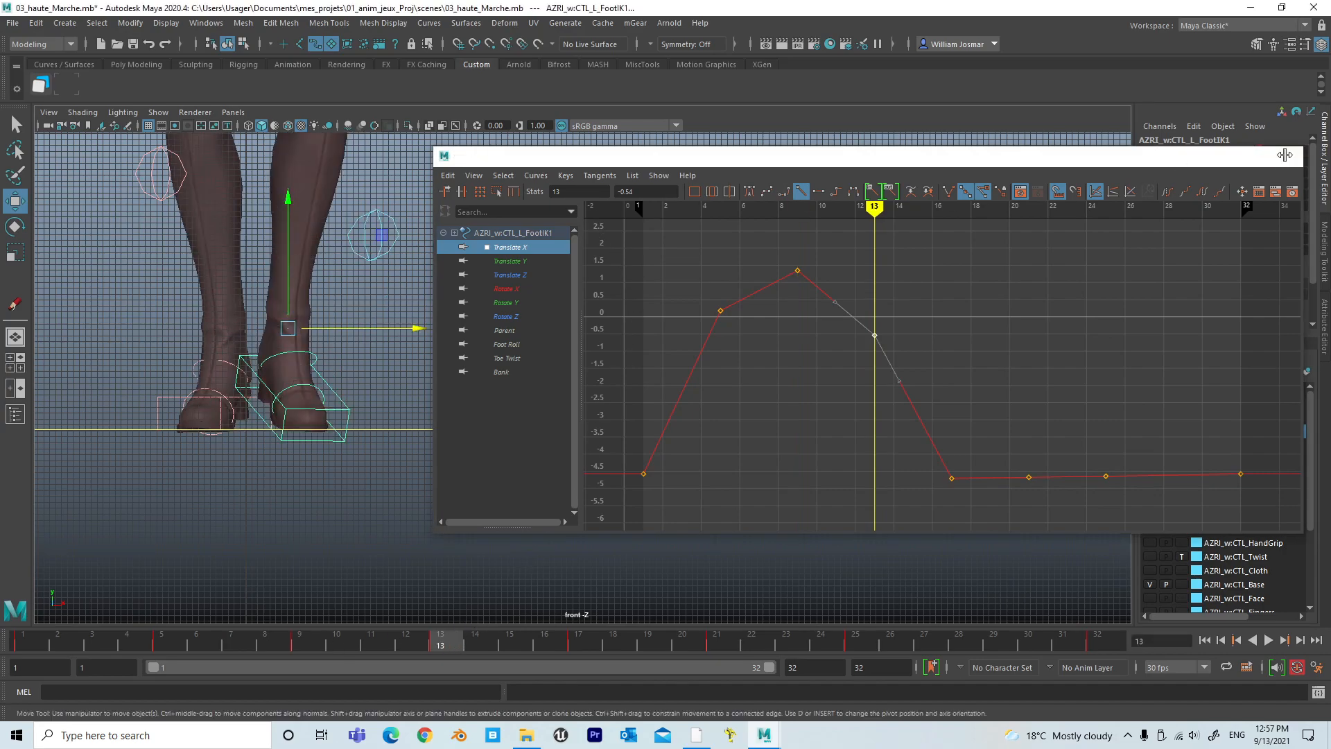
In the side view, select the pelvis root control and nudge it up at frame 13 to a Translate Y of -3.394.
key(space)
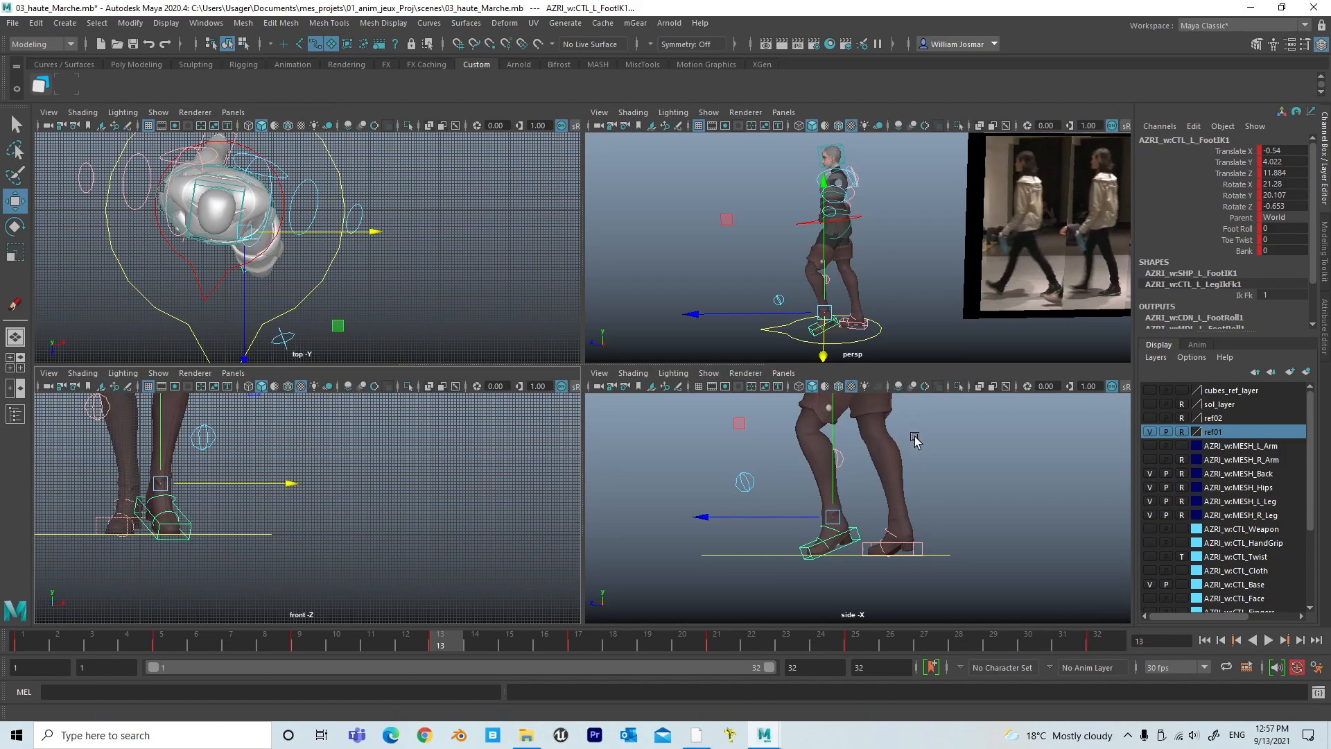
key(space)
scroll(594, 372, up, 5)
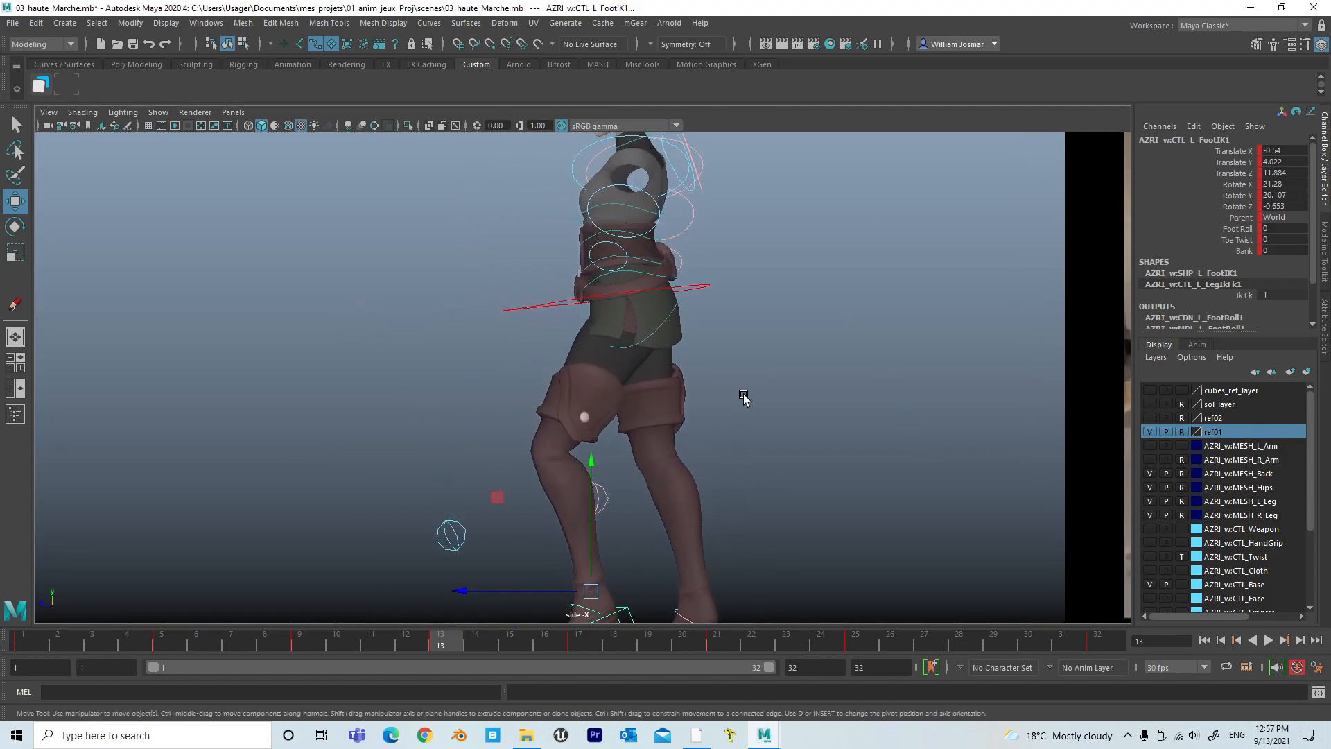
click(705, 288)
alt+right_drag(883, 368, 821, 355)
alt+middle_drag(820, 355, 815, 274)
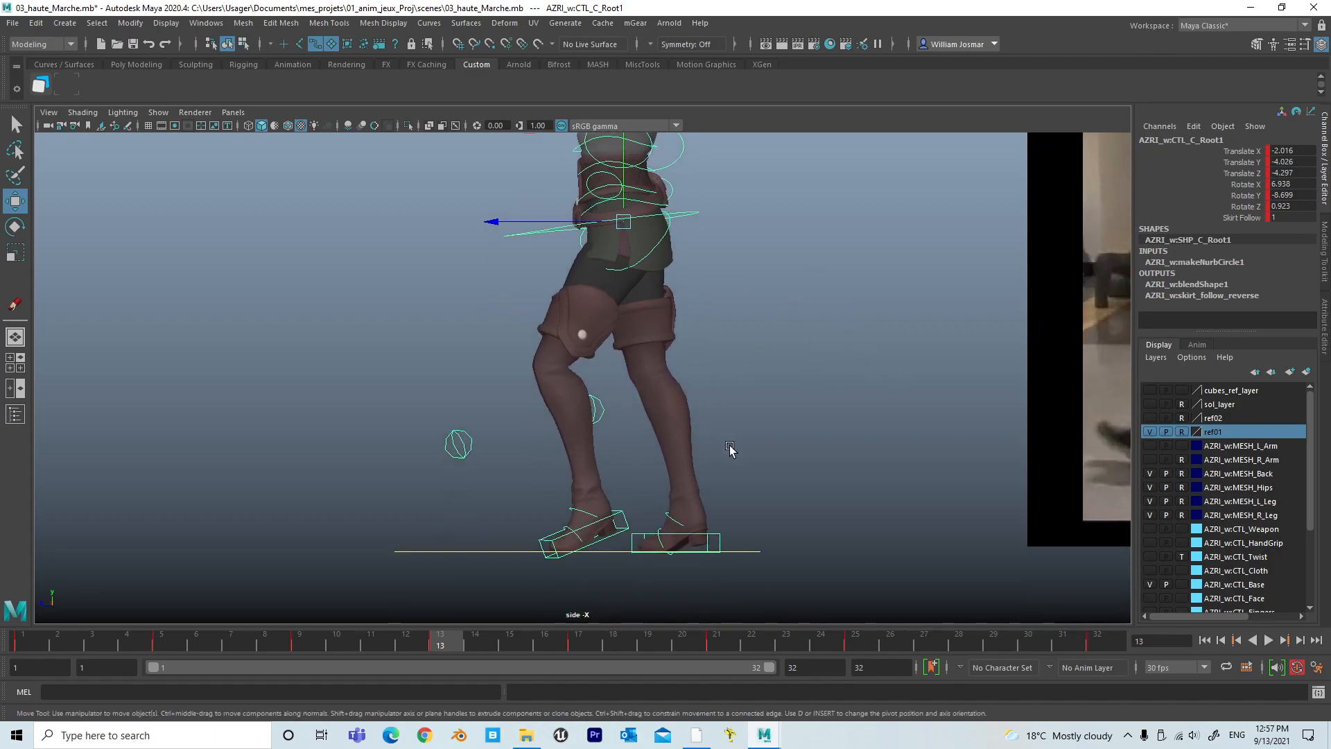
key(alt+Up)
key(alt+Up)
key(alt+Up)
key(alt+Up)
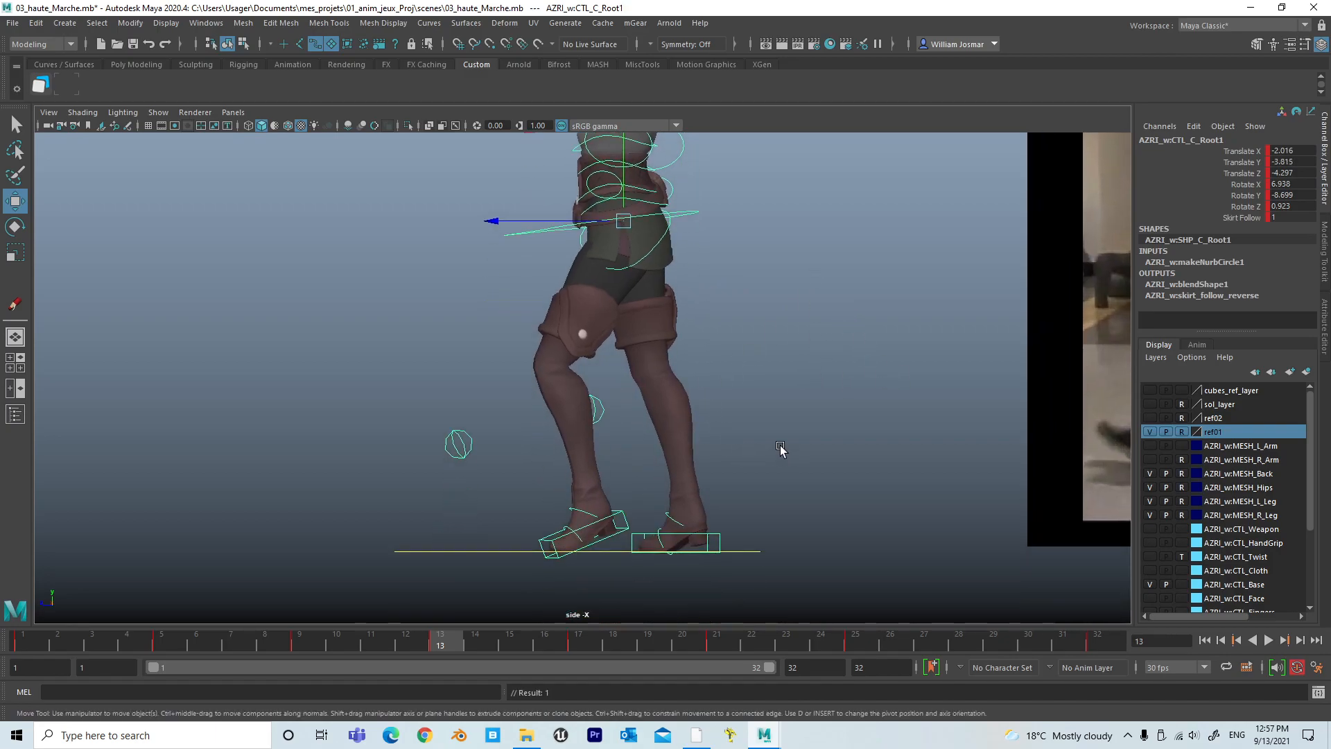
key(alt+Down)
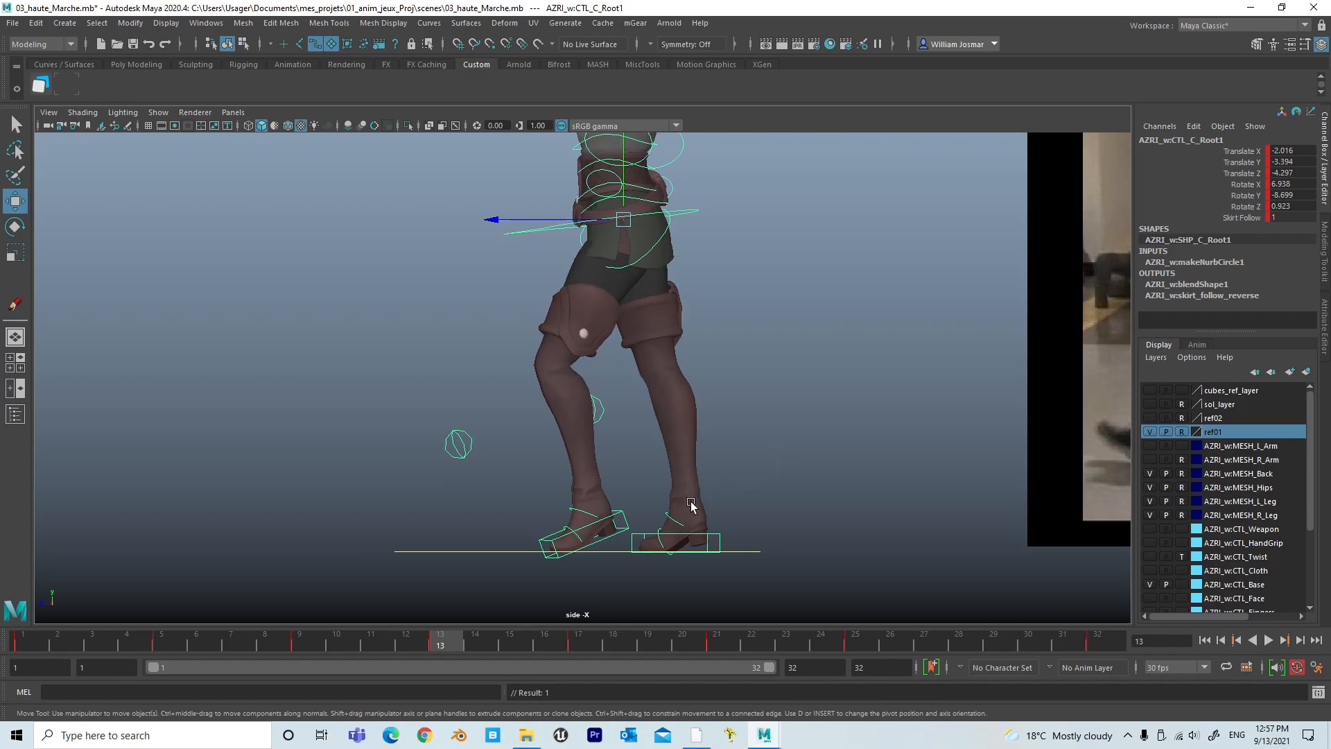
Select the right foot IK control in a close side view and compare its heel lift at frames 13 and 17.
alt+right_drag(694, 502, 1042, 538)
alt+middle_drag(873, 505, 805, 285)
alt+right_drag(805, 285, 862, 416)
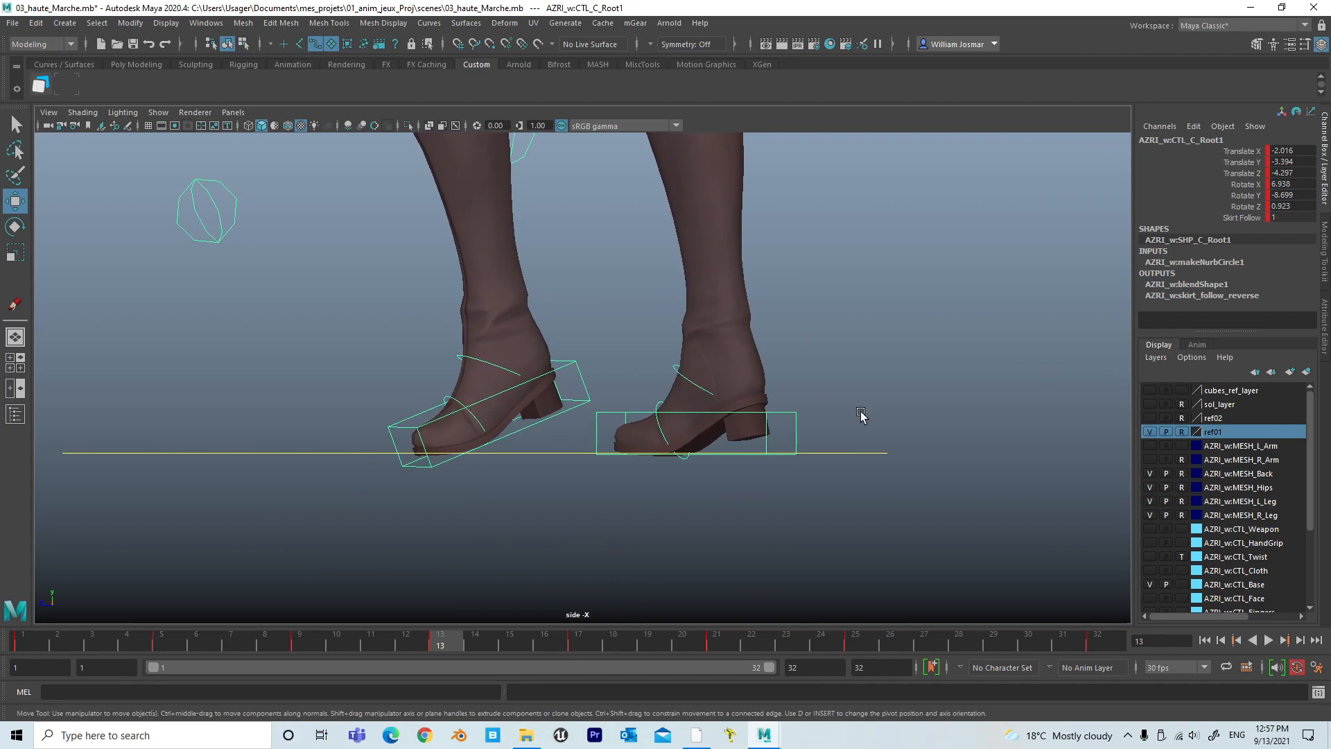
click(779, 433)
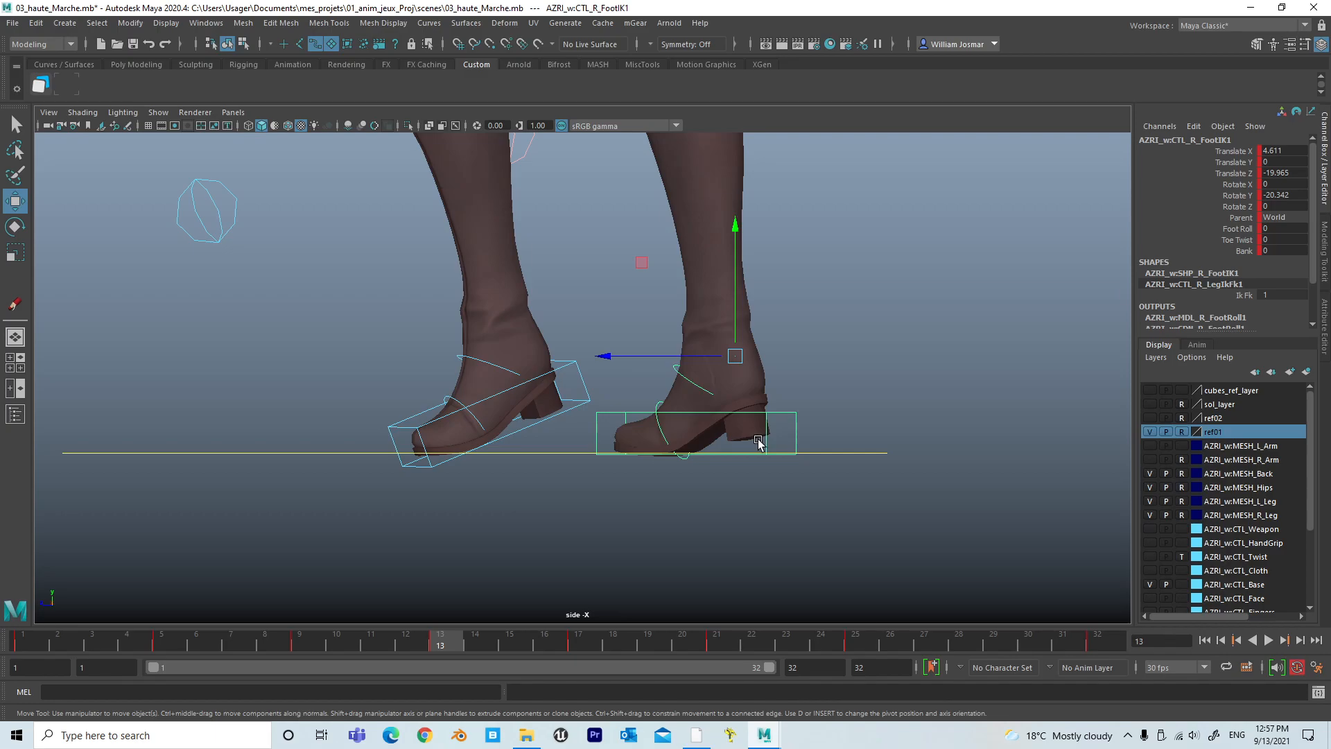
key(period)
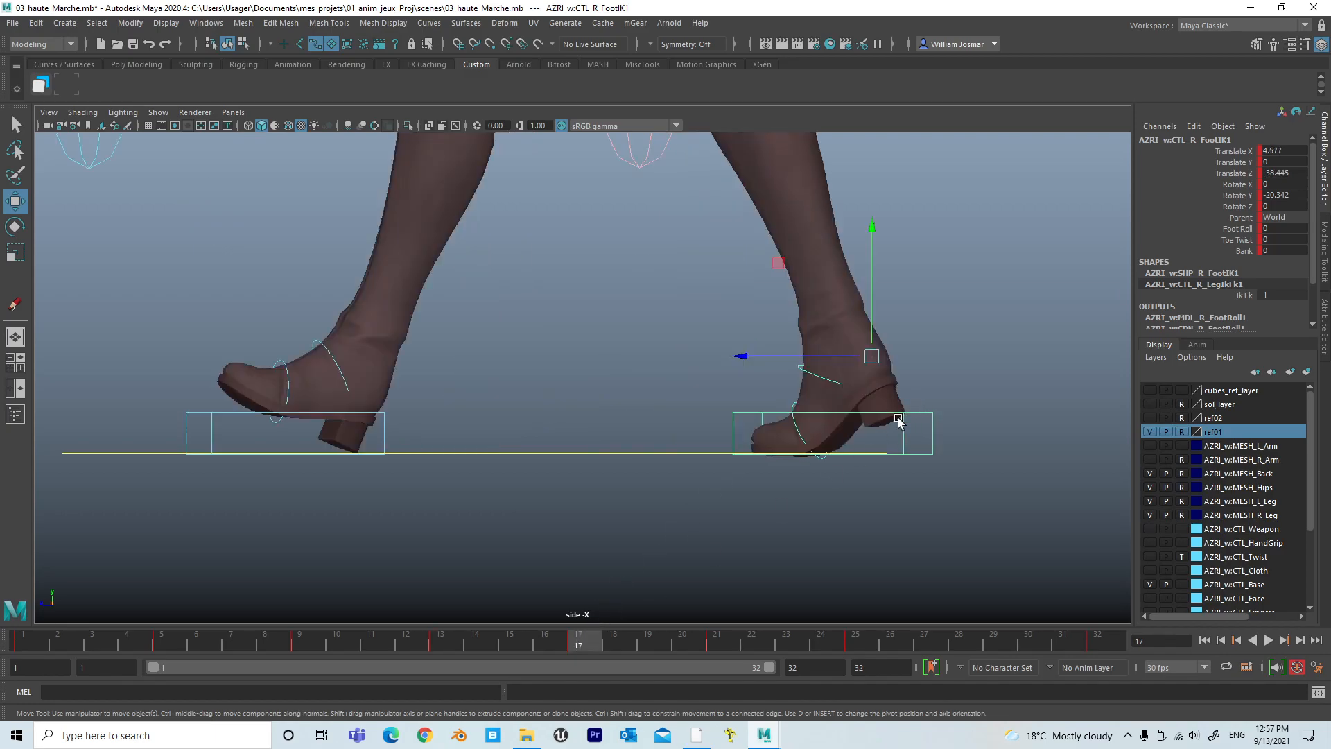
click(450, 649)
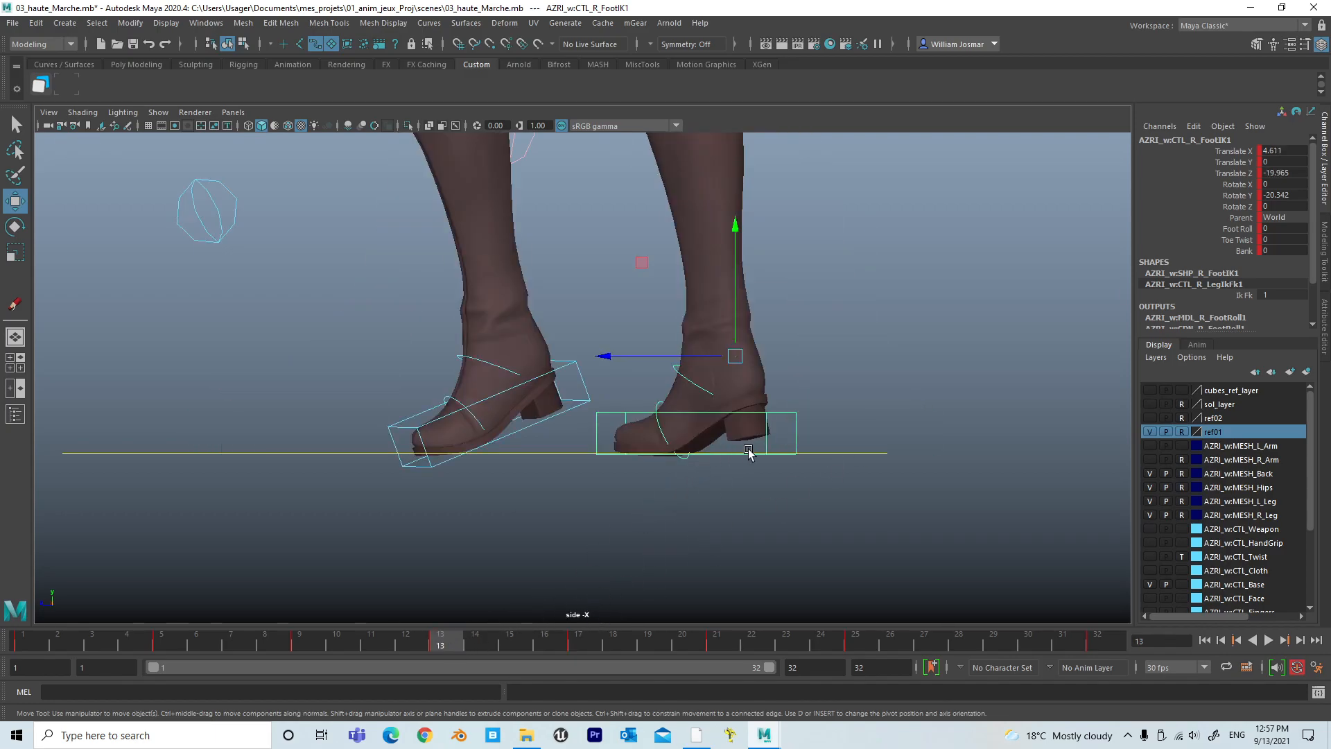
click(578, 645)
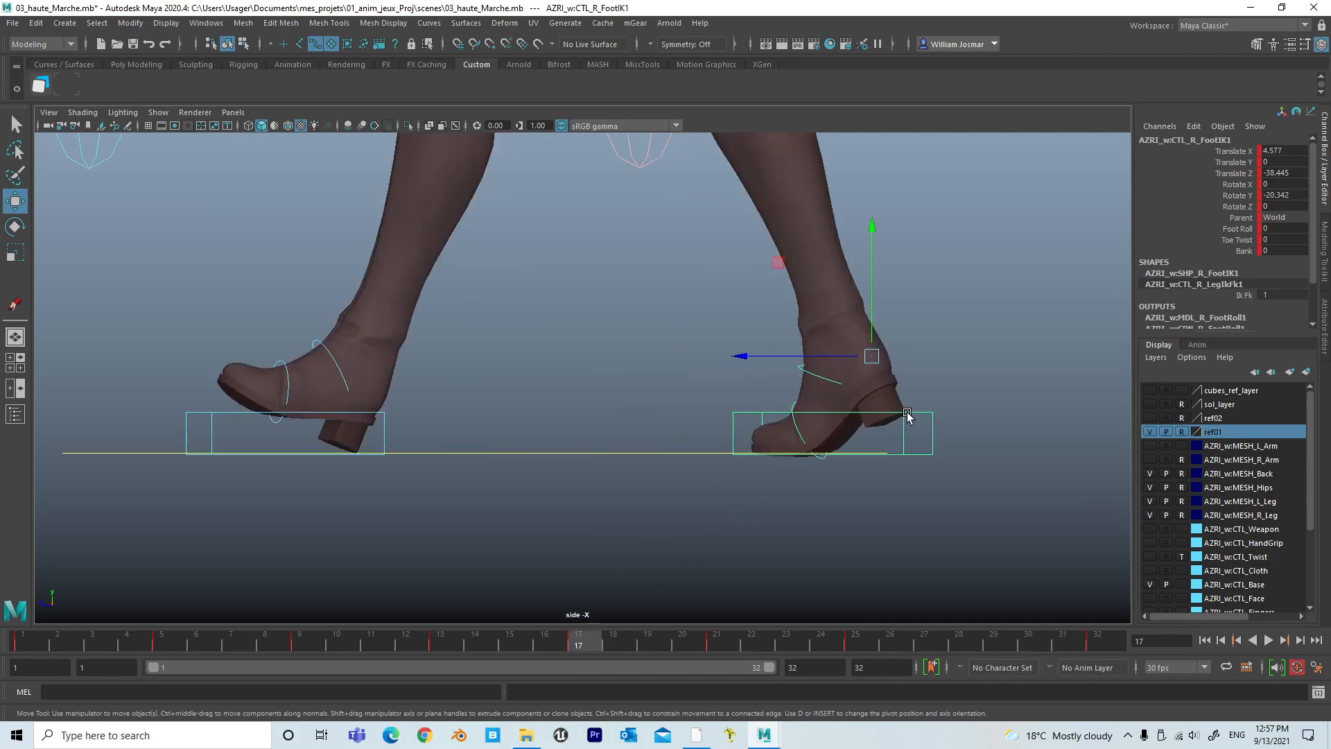
click(451, 646)
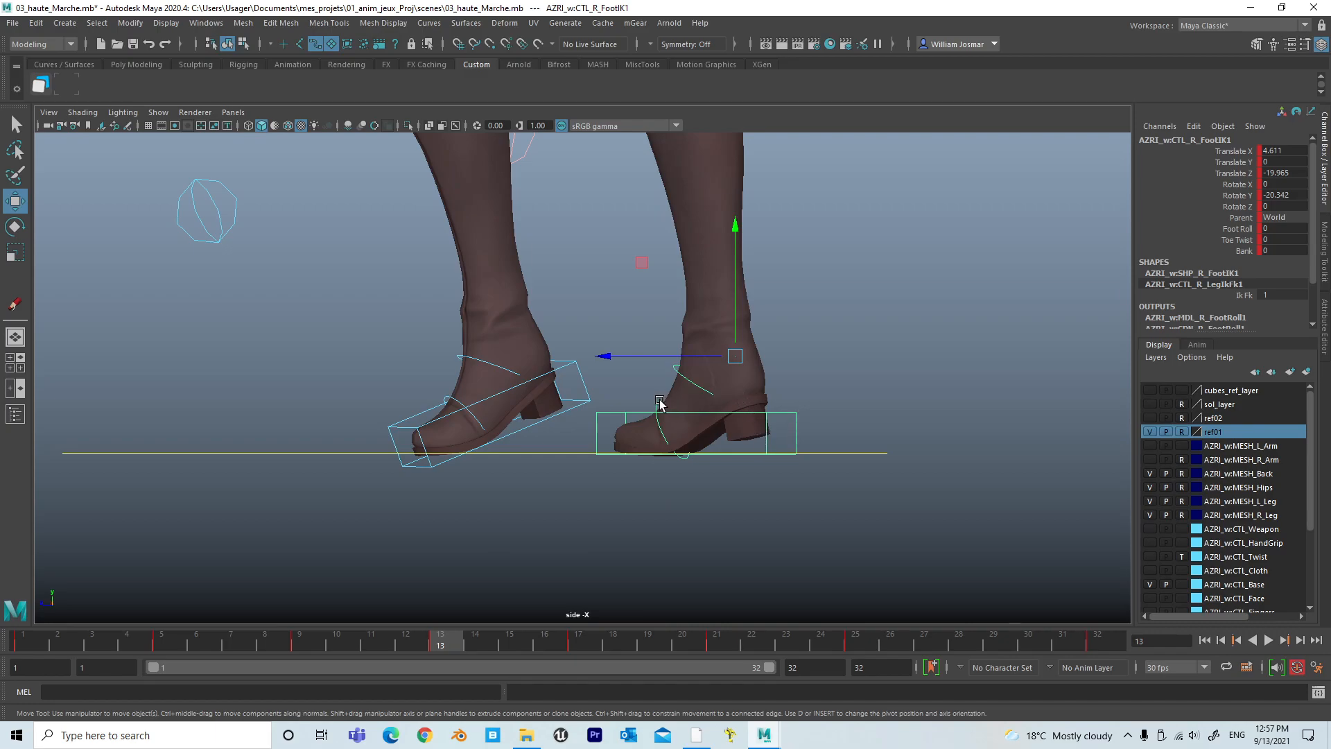
Set the right foot ball control's Rotate X to 17.812 at frame 13 and compare the heel lift with frame 17.
click(684, 378)
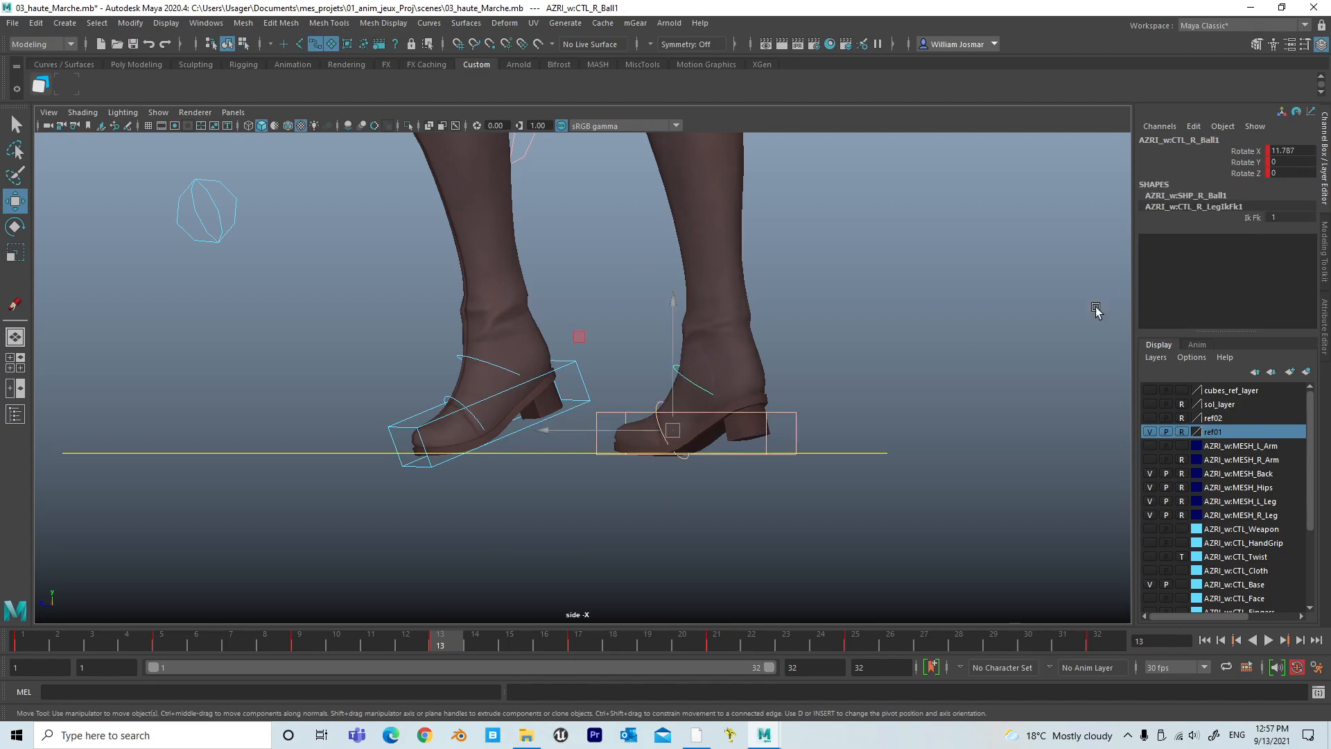
click(1258, 150)
mouse_move(783, 351)
middle_down()
mouse_move(808, 350)
mouse_move(751, 365)
mouse_move(782, 363)
middle_up()
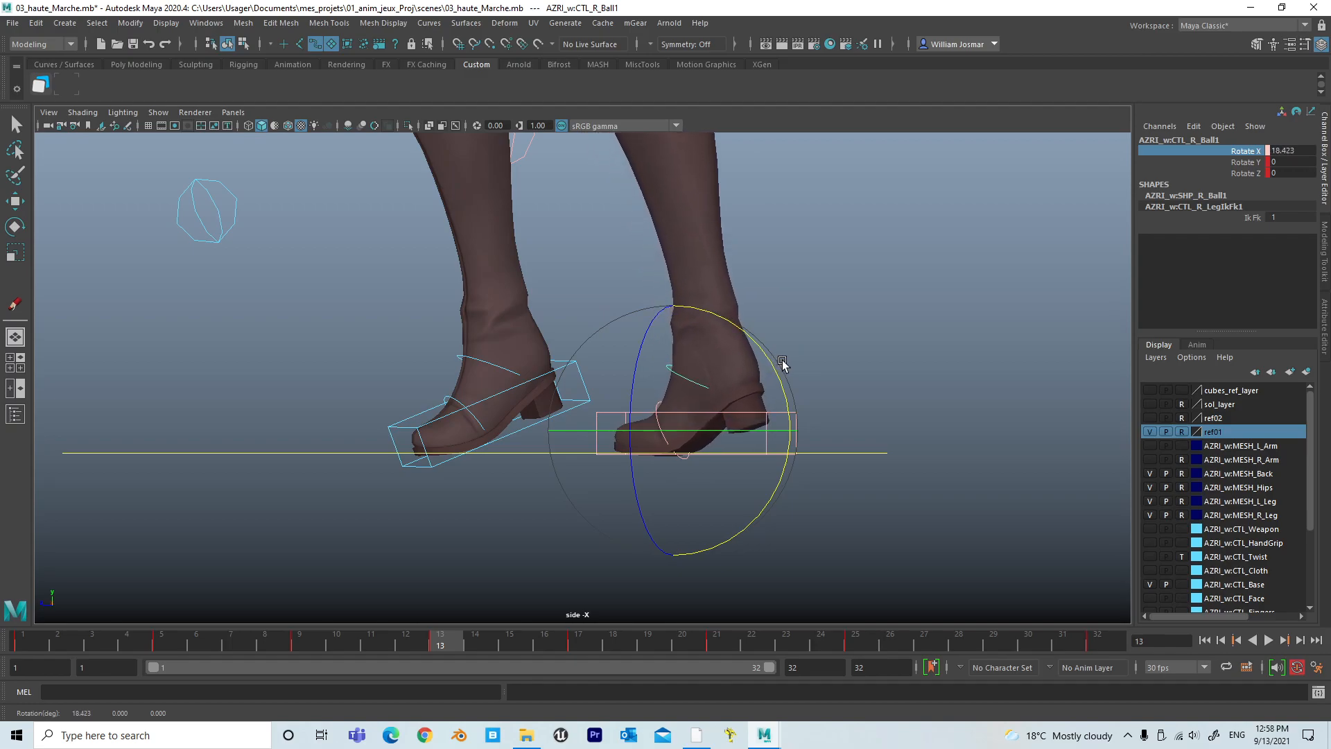
middle_drag(783, 363, 783, 365)
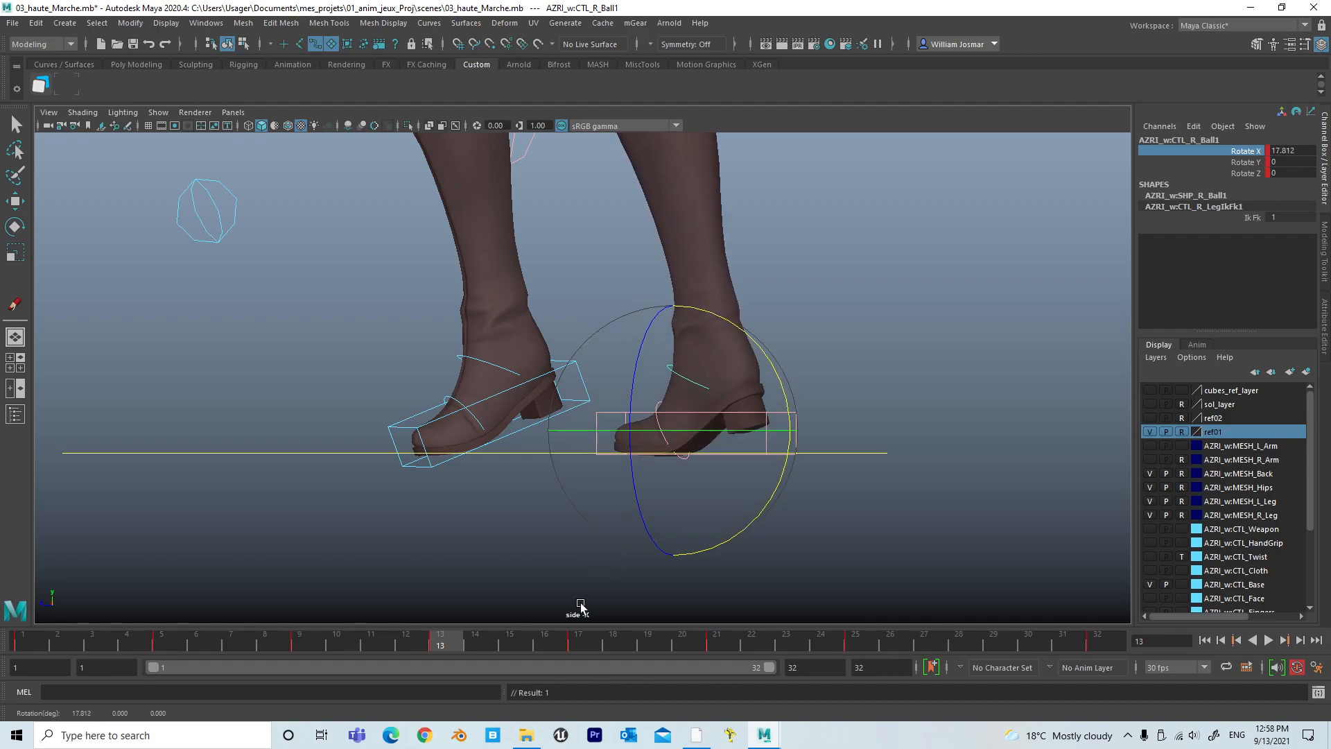
click(576, 647)
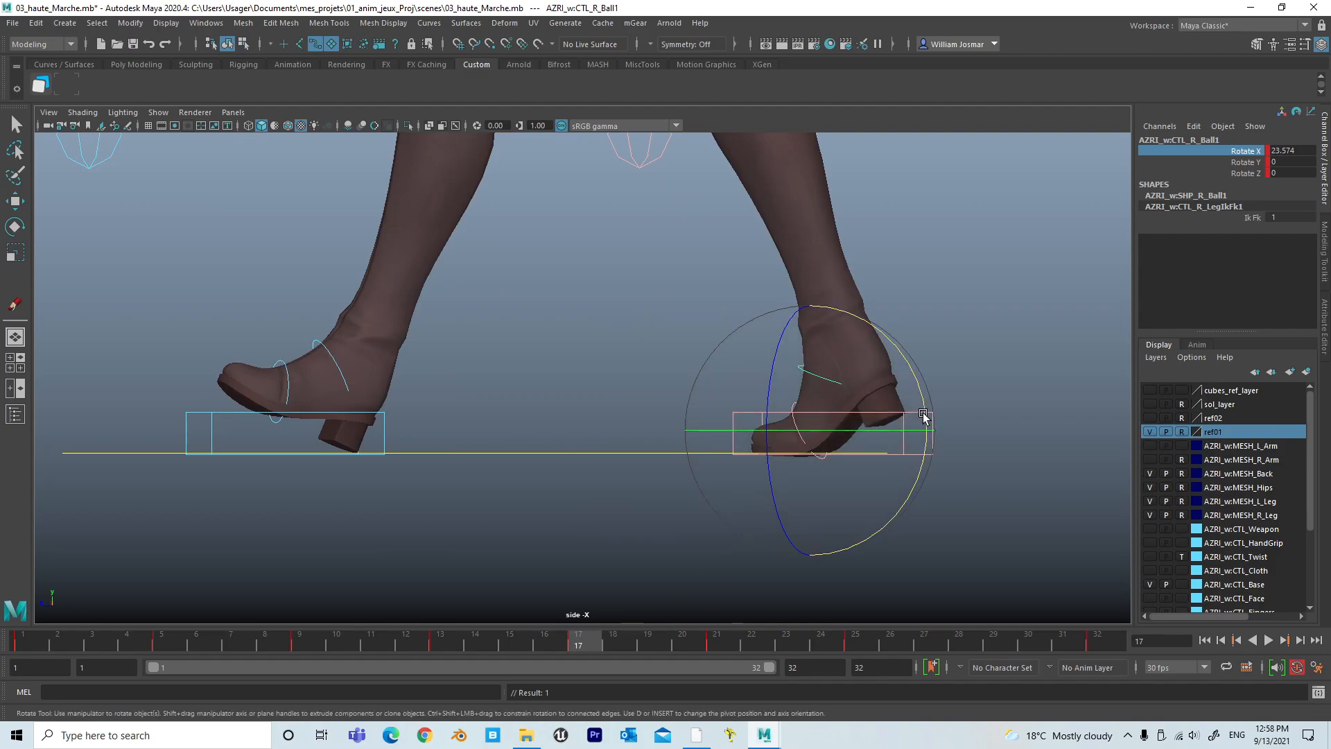
click(440, 643)
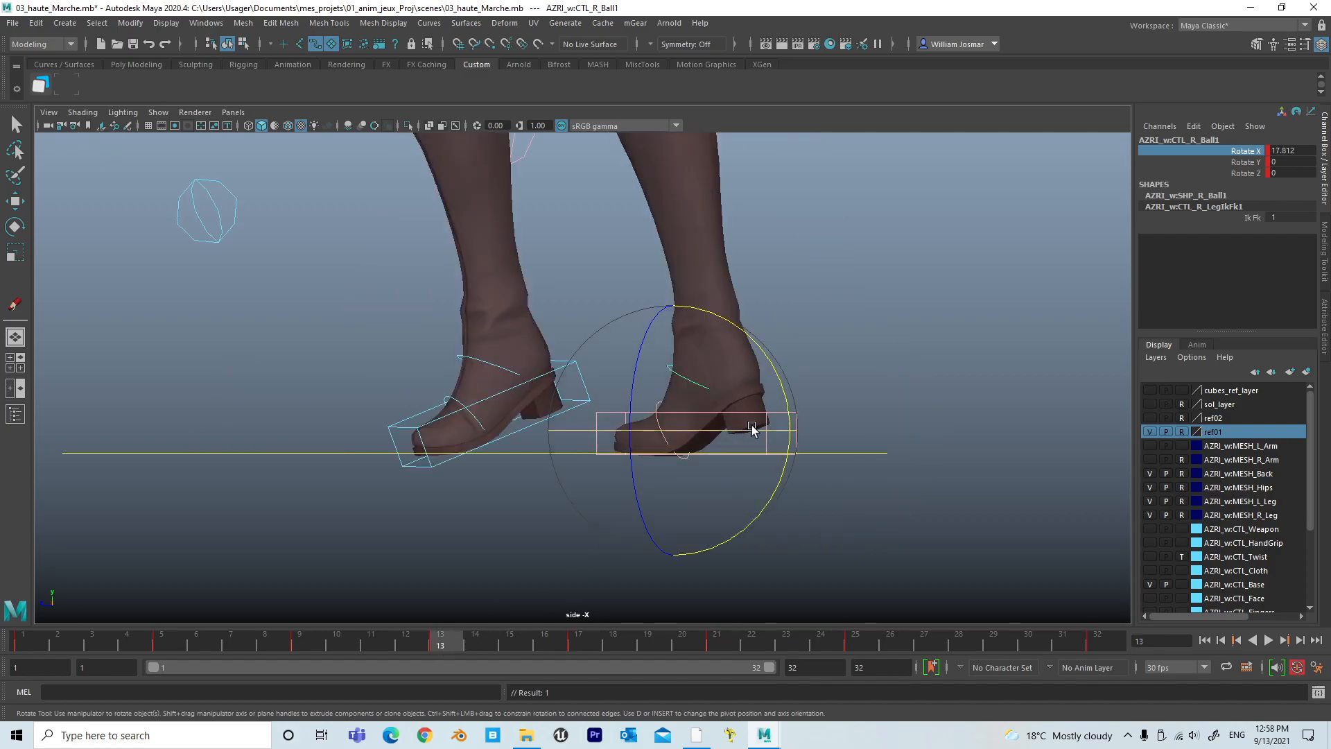
Select the pelvis root control, nudge it up at frame 13 to a Translate Y of -2.695, and compare the pose with frame 17.
key(w)
click(940, 318)
alt+right_drag(883, 336, 473, 333)
alt+right_drag(1012, 278, 734, 275)
alt+middle_drag(739, 270, 765, 464)
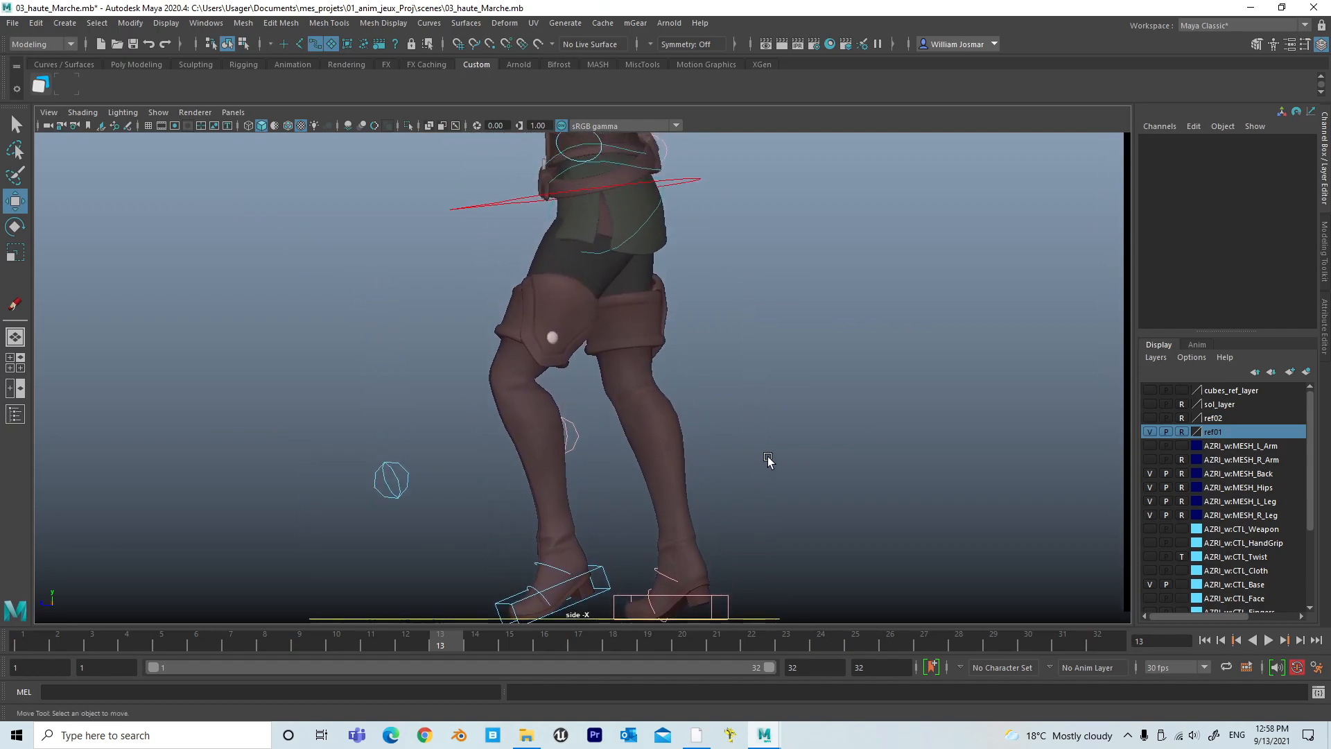
click(694, 201)
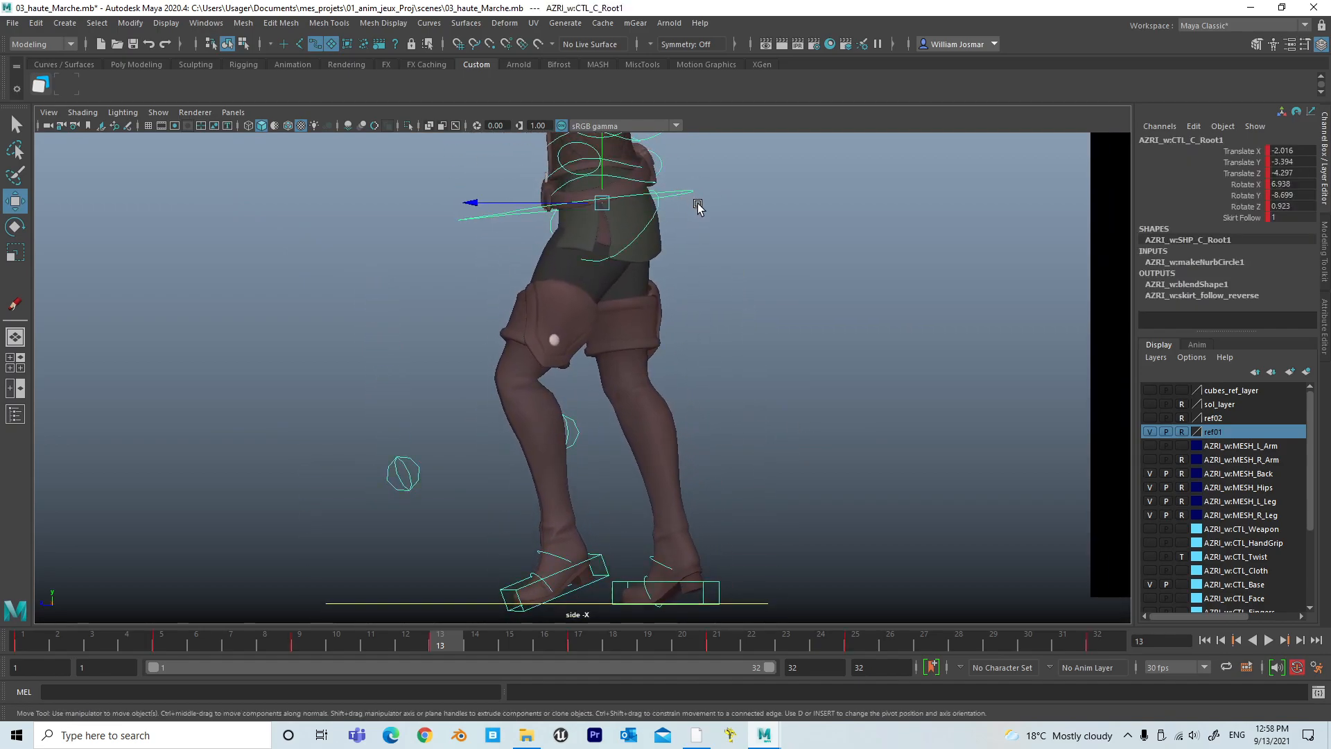
key(alt+Up)
key(alt+Up)
key(alt+Up)
key(alt+Up)
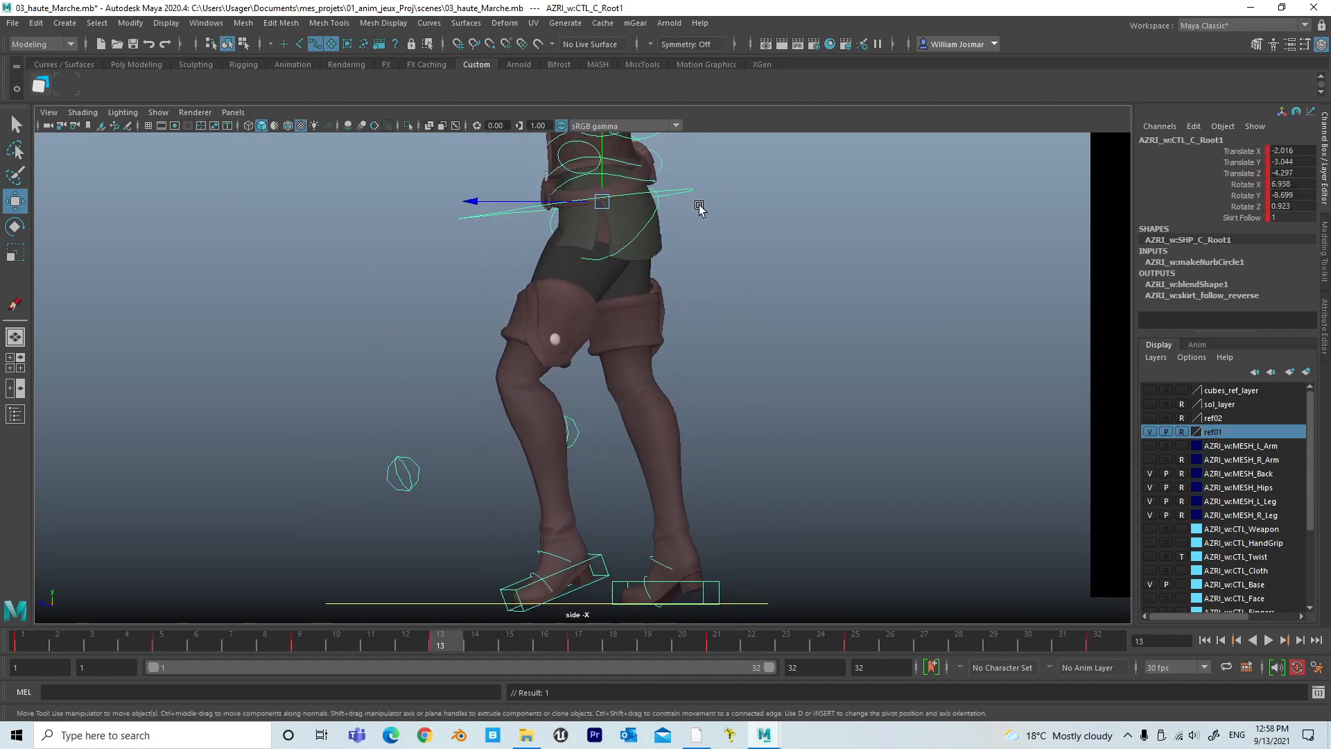
key(alt+Up)
key(alt+Down)
alt+right_drag(797, 487, 644, 411)
alt+middle_drag(643, 411, 680, 279)
alt+right_drag(674, 325, 772, 294)
alt+middle_drag(767, 296, 717, 388)
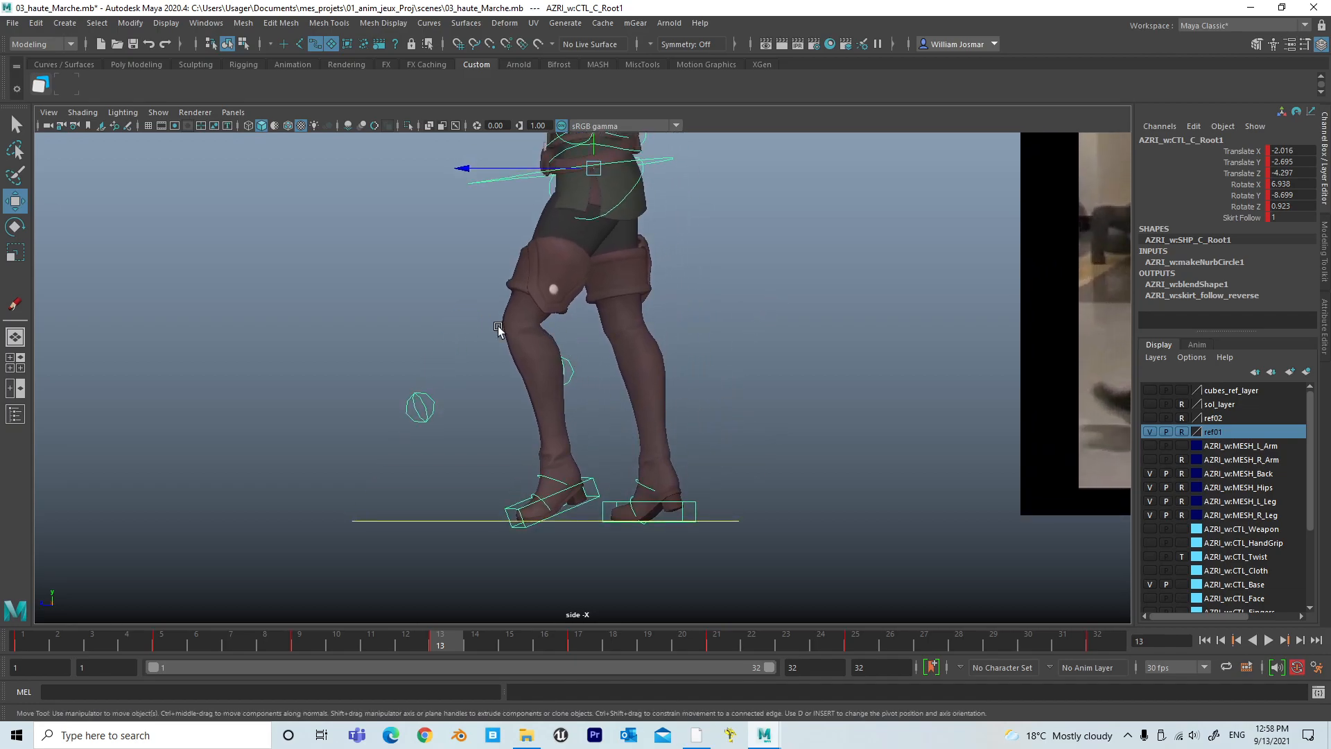
key(period)
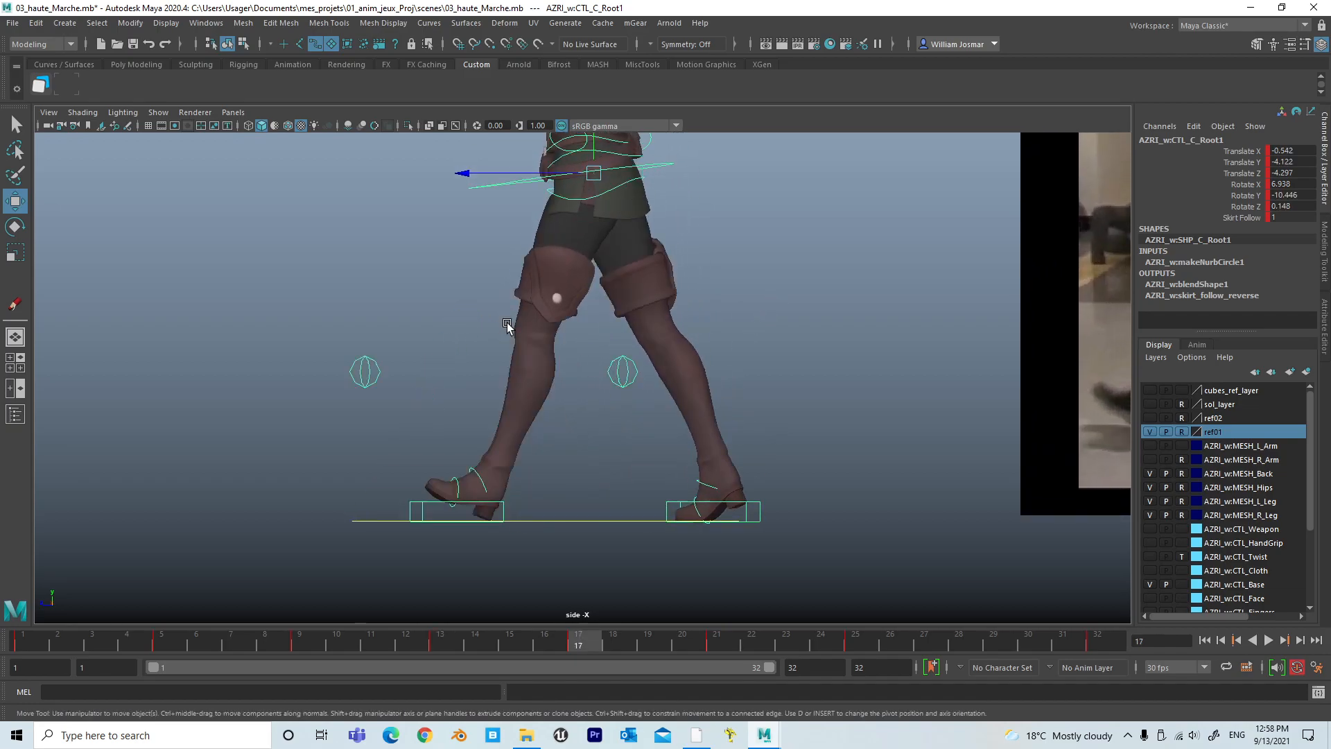
key(comma)
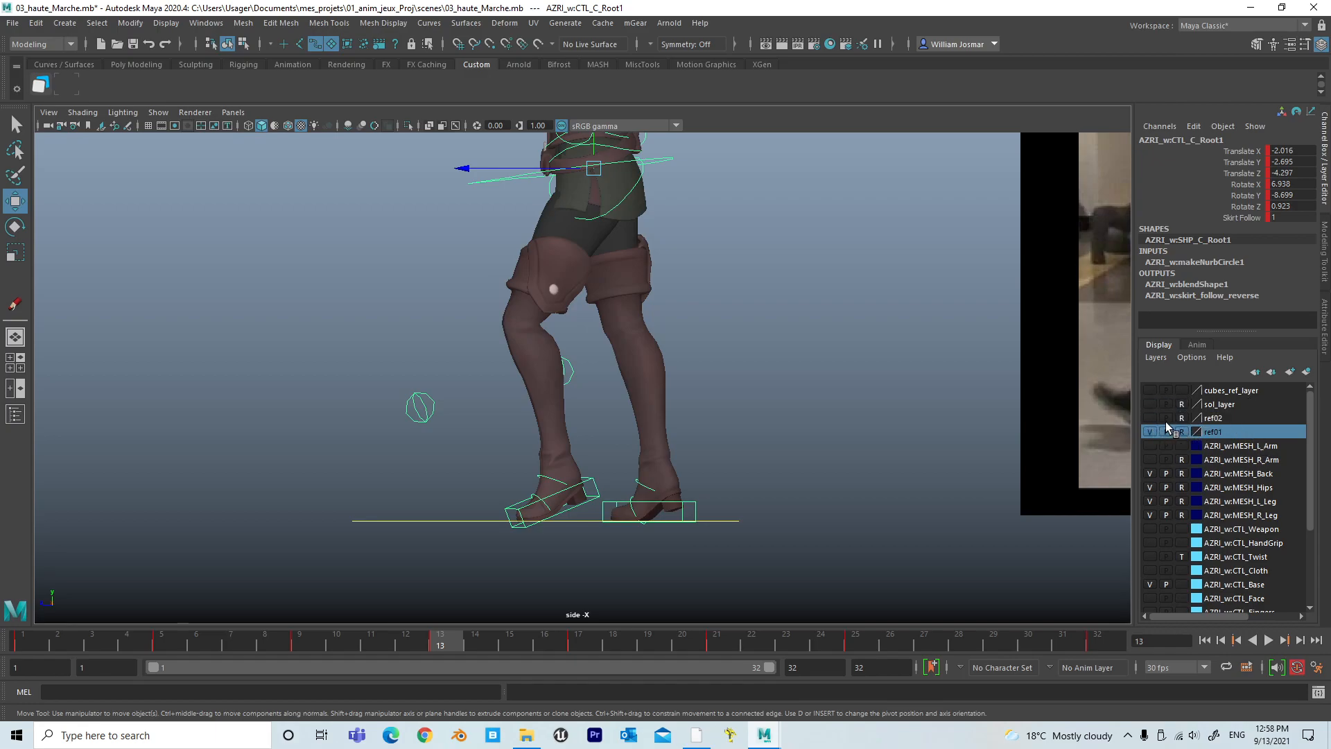
Show the ground layer sol_layer and hide the ref01 reference layer.
click(1151, 404)
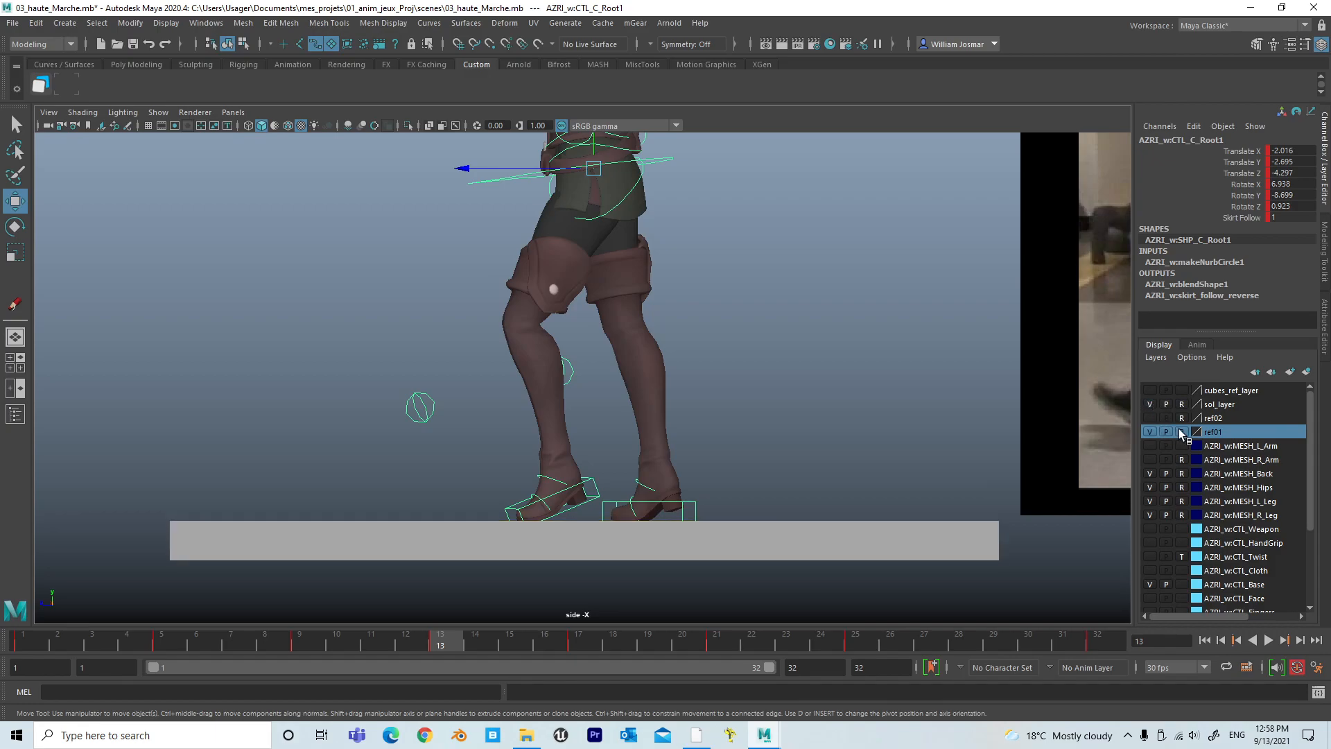
click(1150, 431)
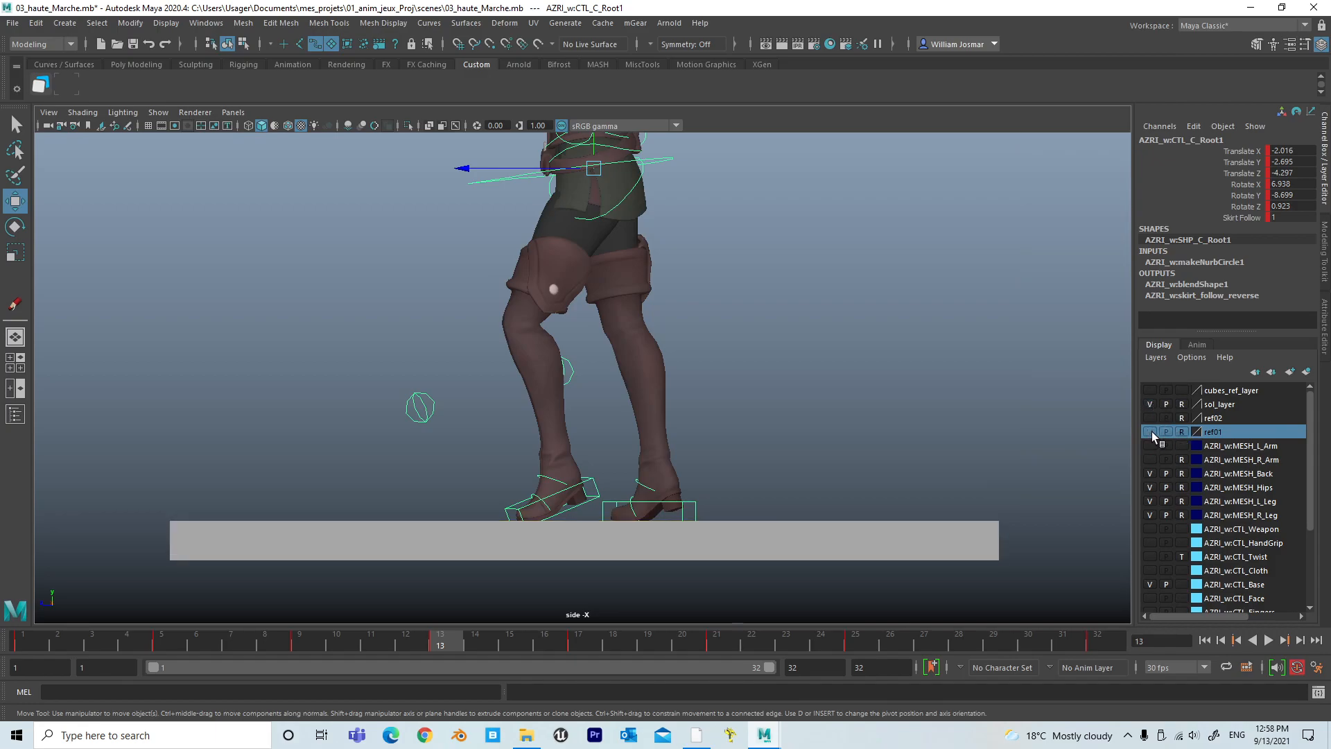
scroll(801, 452, up, 1)
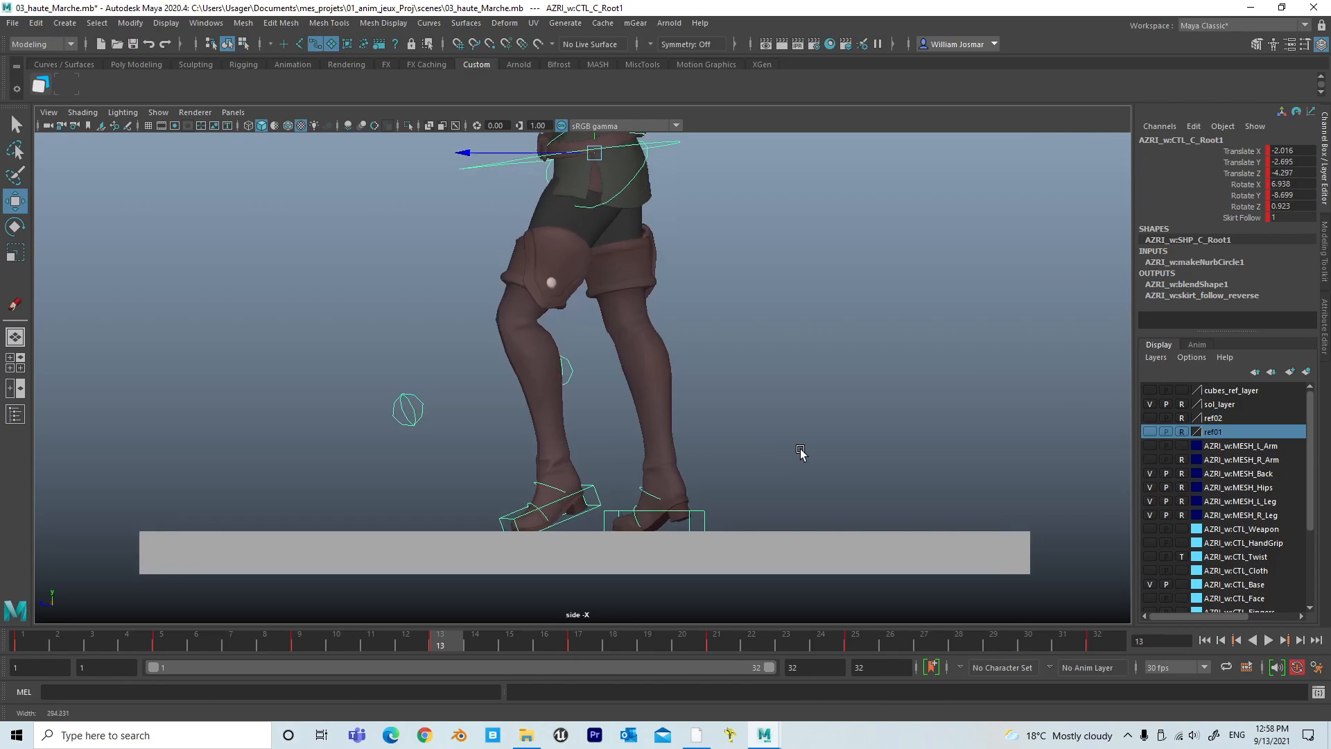
scroll(801, 452, up, 1)
alt+middle_drag(788, 369, 797, 406)
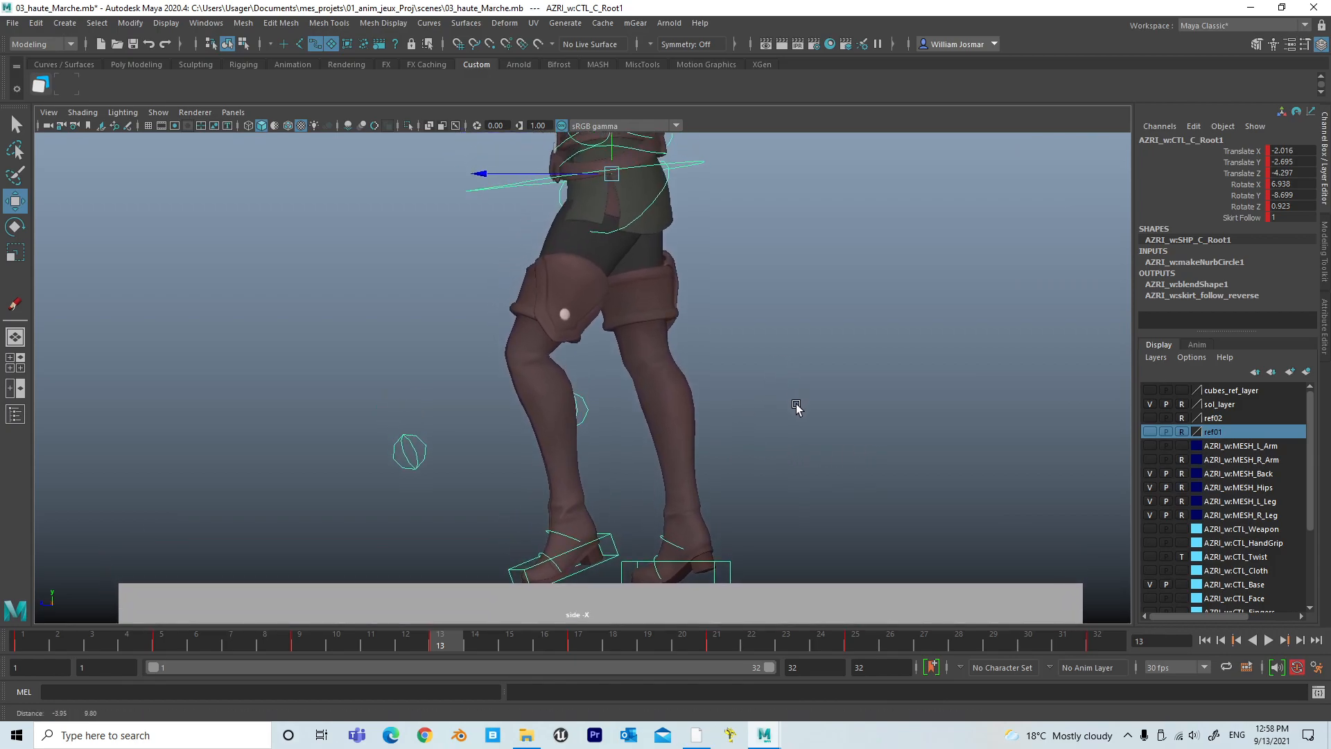
Rotate the left foot IK control at frame 13 to a Rotate X of -9.471 and compare the leg pose with frame 17.
click(610, 531)
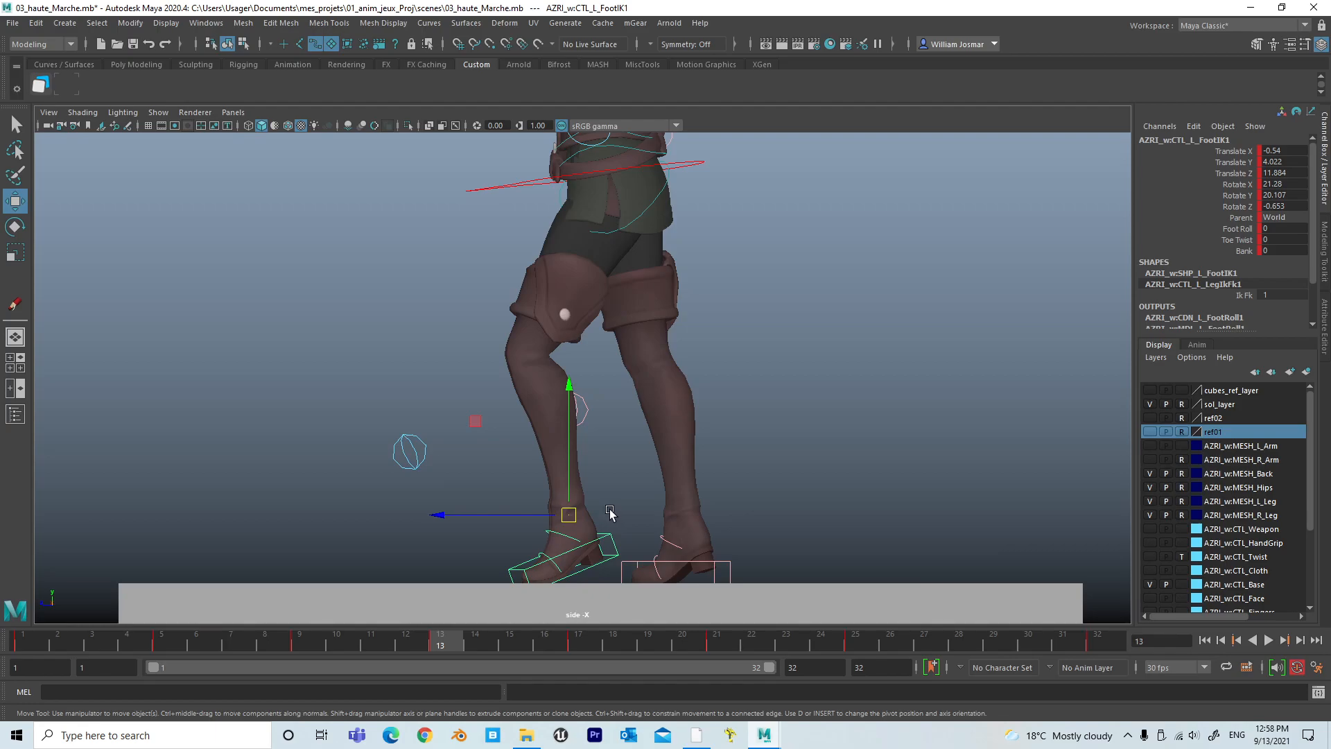
key(e)
drag(502, 416, 544, 393)
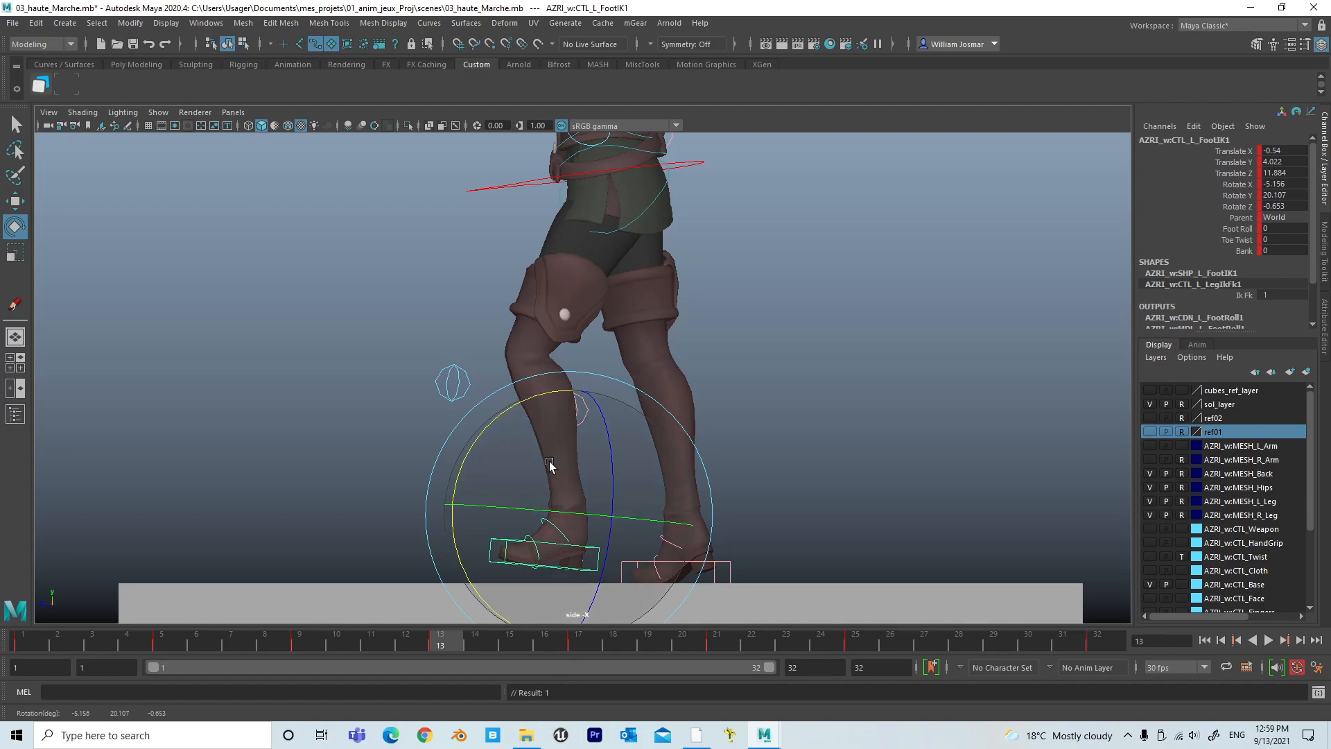
mouse_move(486, 426)
mouse_down()
mouse_move(476, 490)
mouse_move(503, 422)
mouse_up()
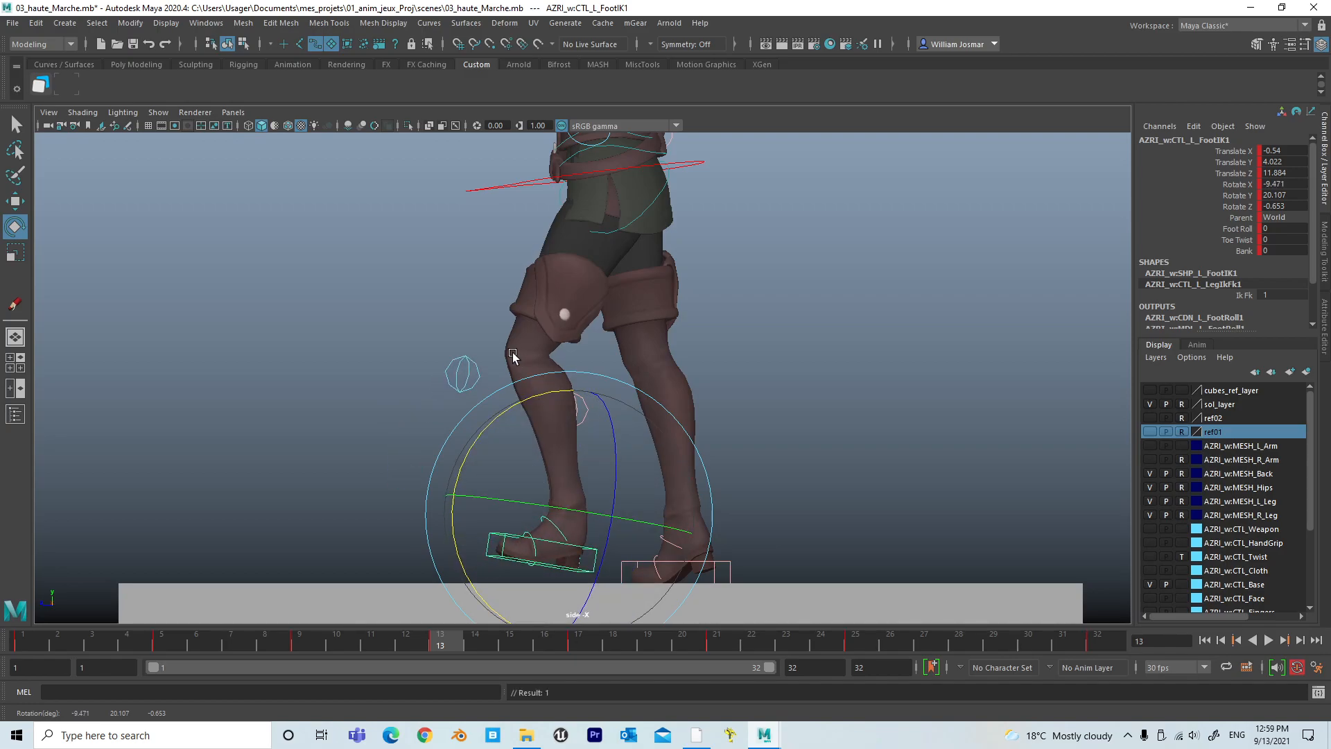
alt+right_drag(701, 389, 928, 270)
alt+middle_drag(928, 271, 926, 221)
alt+right_drag(886, 256, 666, 298)
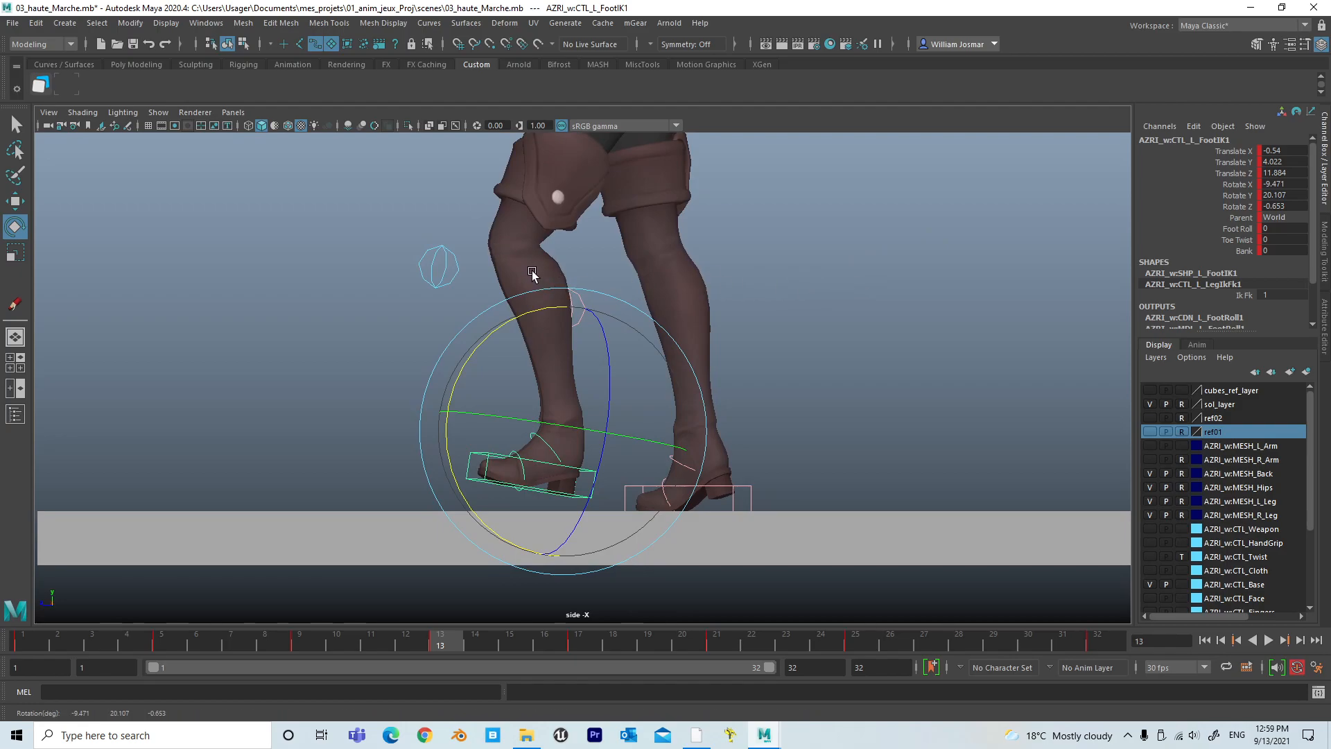
key(period)
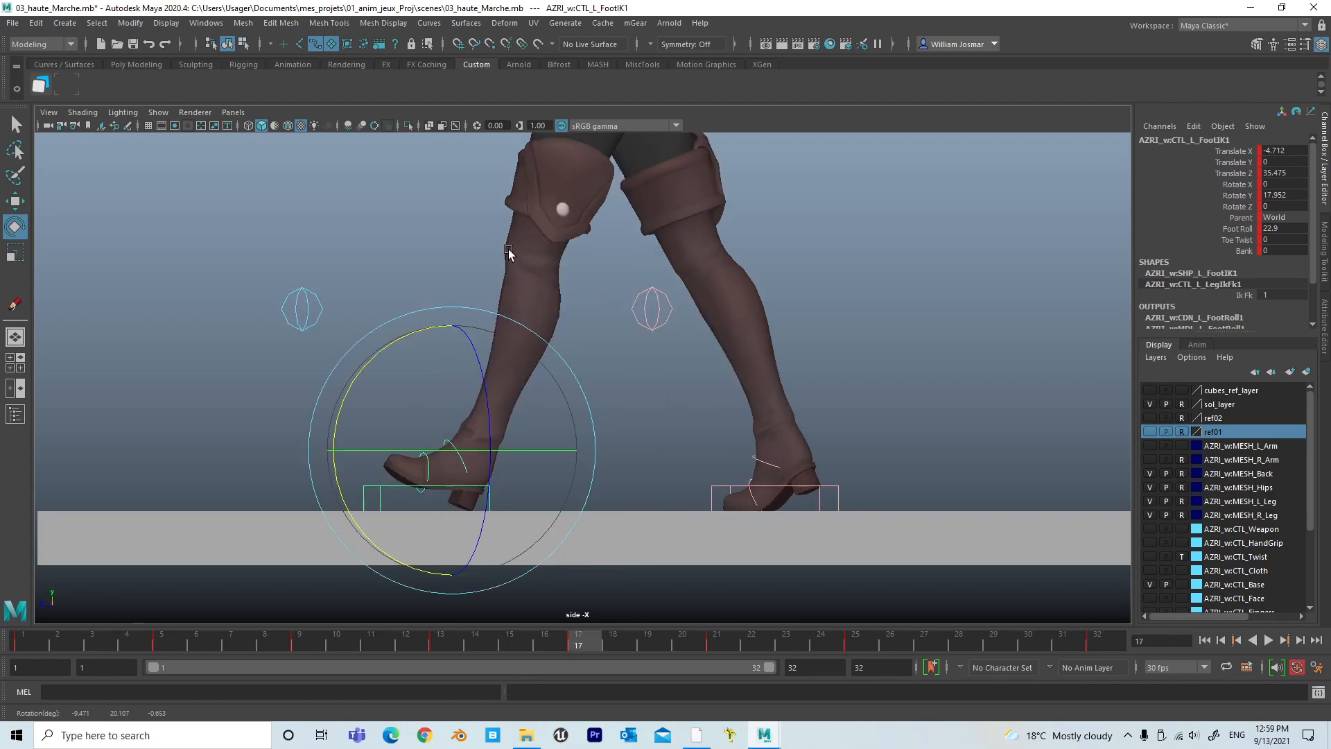
key(comma)
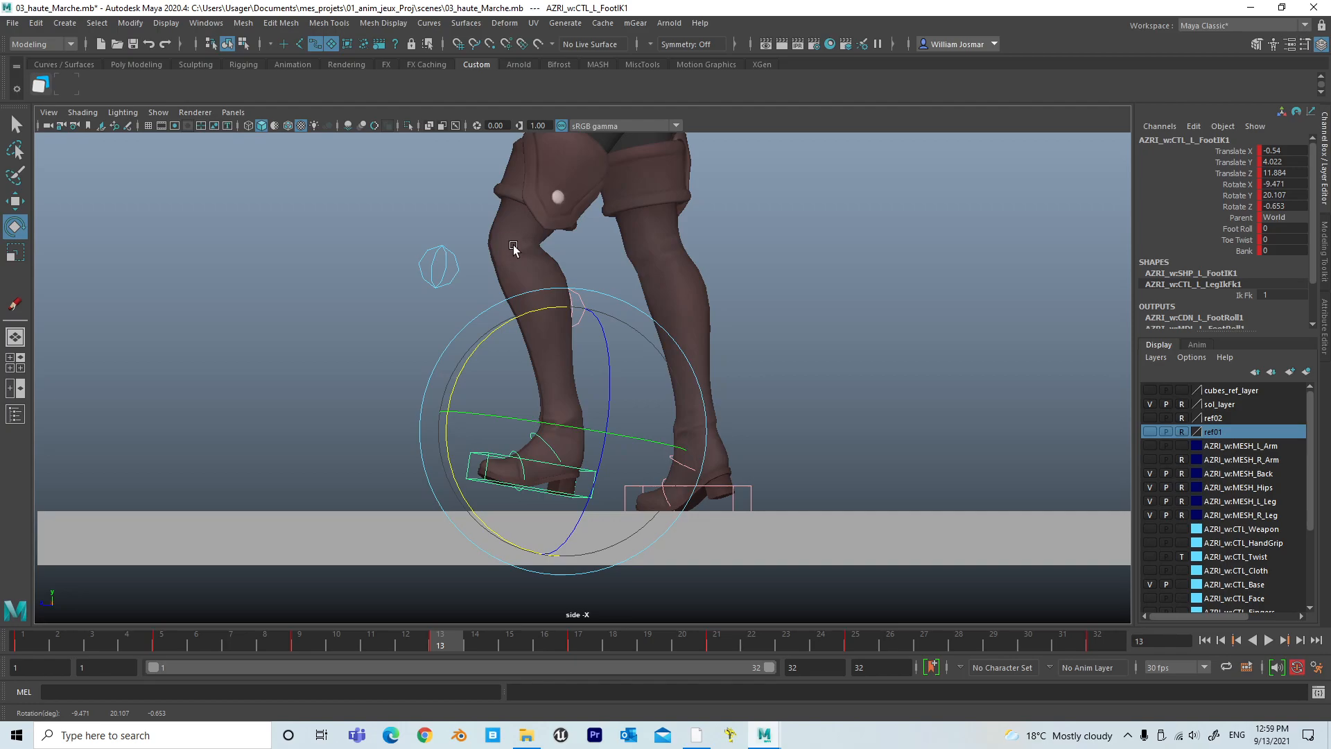
key(period)
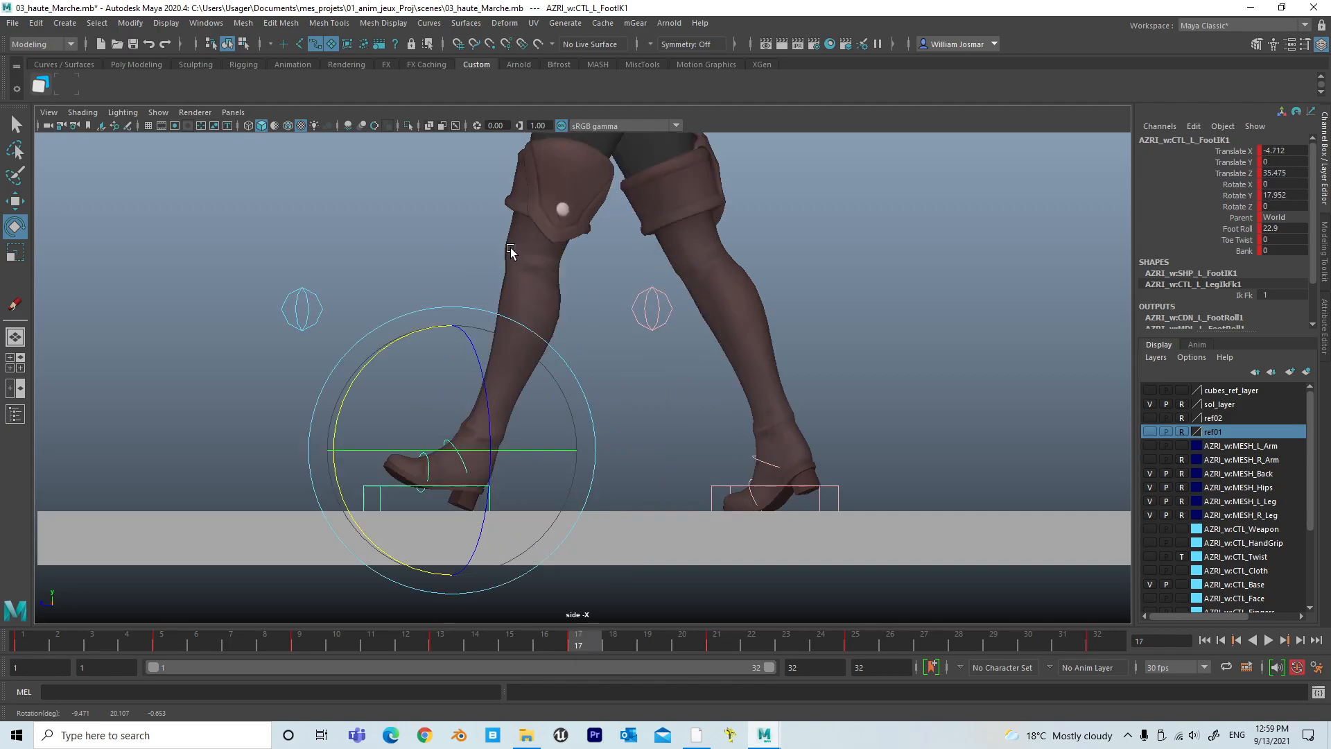
key(comma)
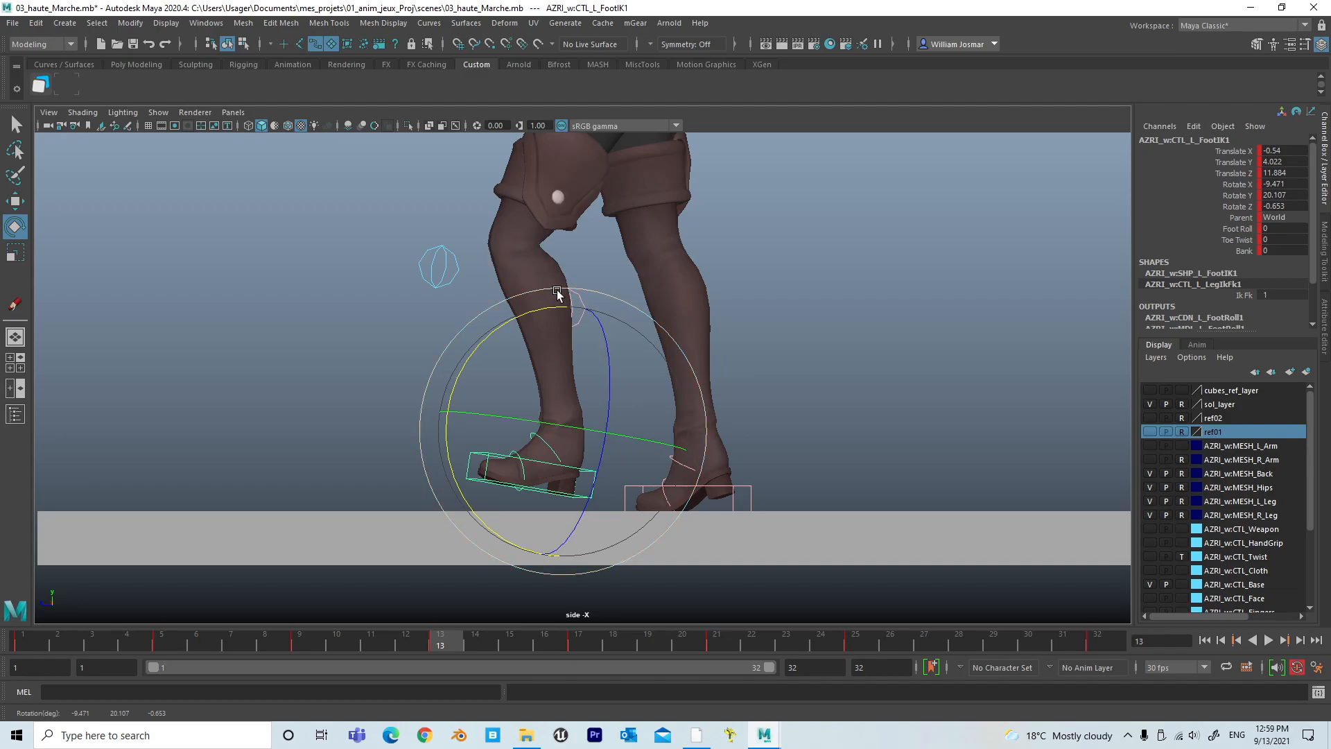
Lower the left foot IK control at frame 13 to a Translate Y of 1.224 and set its Rotate X to -3.231.
key(w)
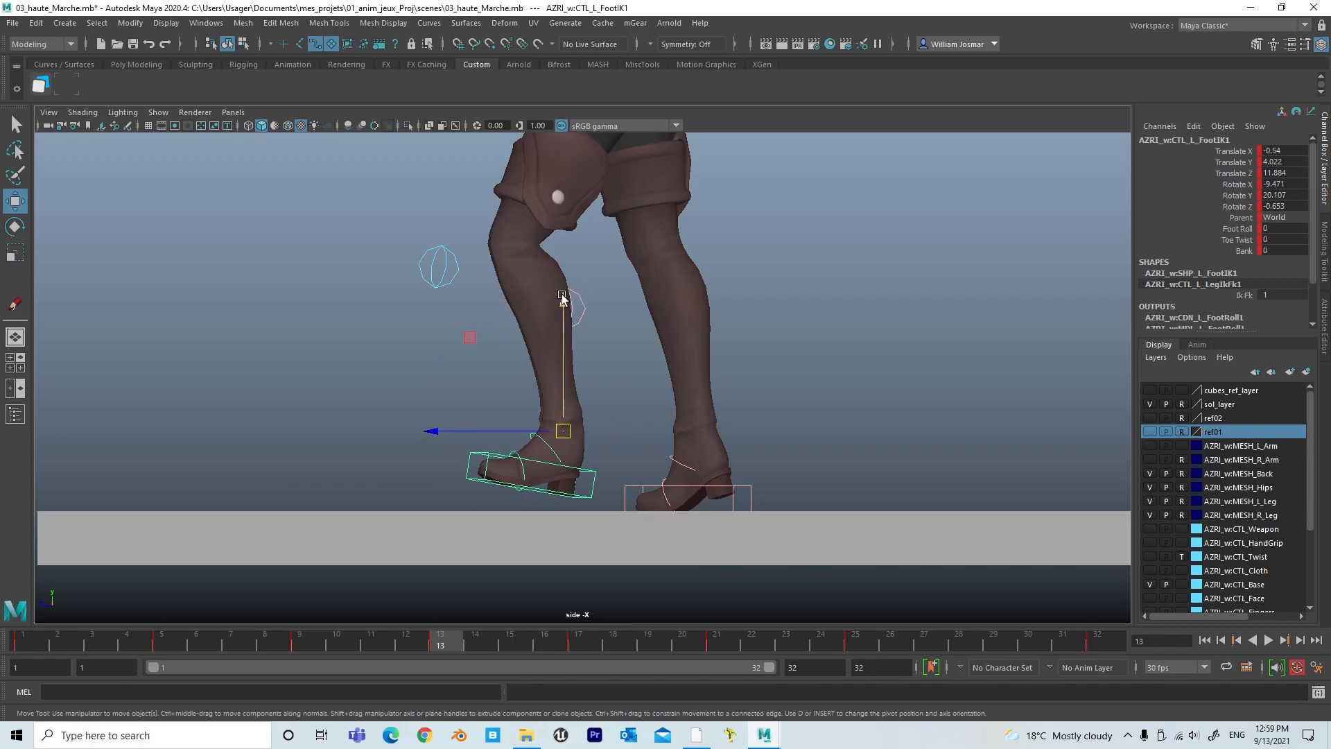
drag(565, 297, 565, 298)
scroll(726, 413, up, 4)
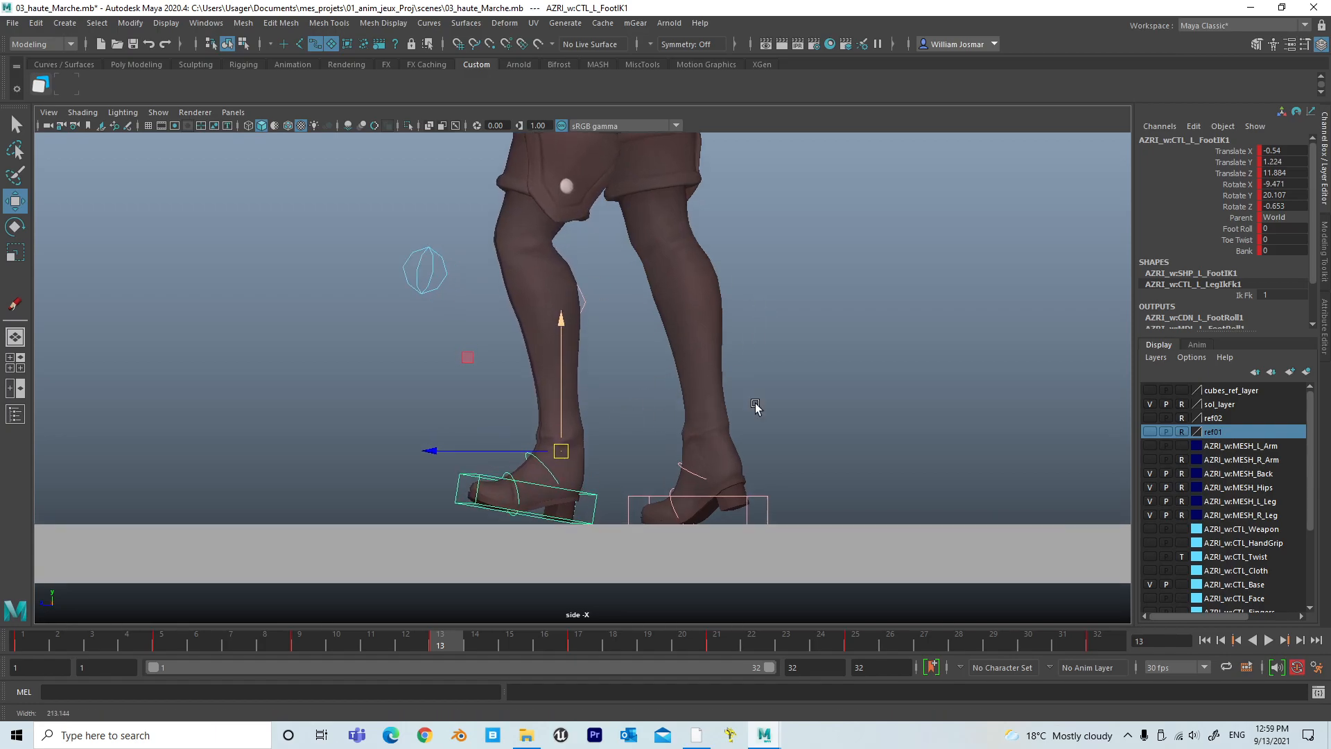
alt+middle_drag(836, 388, 896, 243)
alt+right_drag(696, 376, 987, 386)
alt+right_drag(788, 381, 713, 378)
key(e)
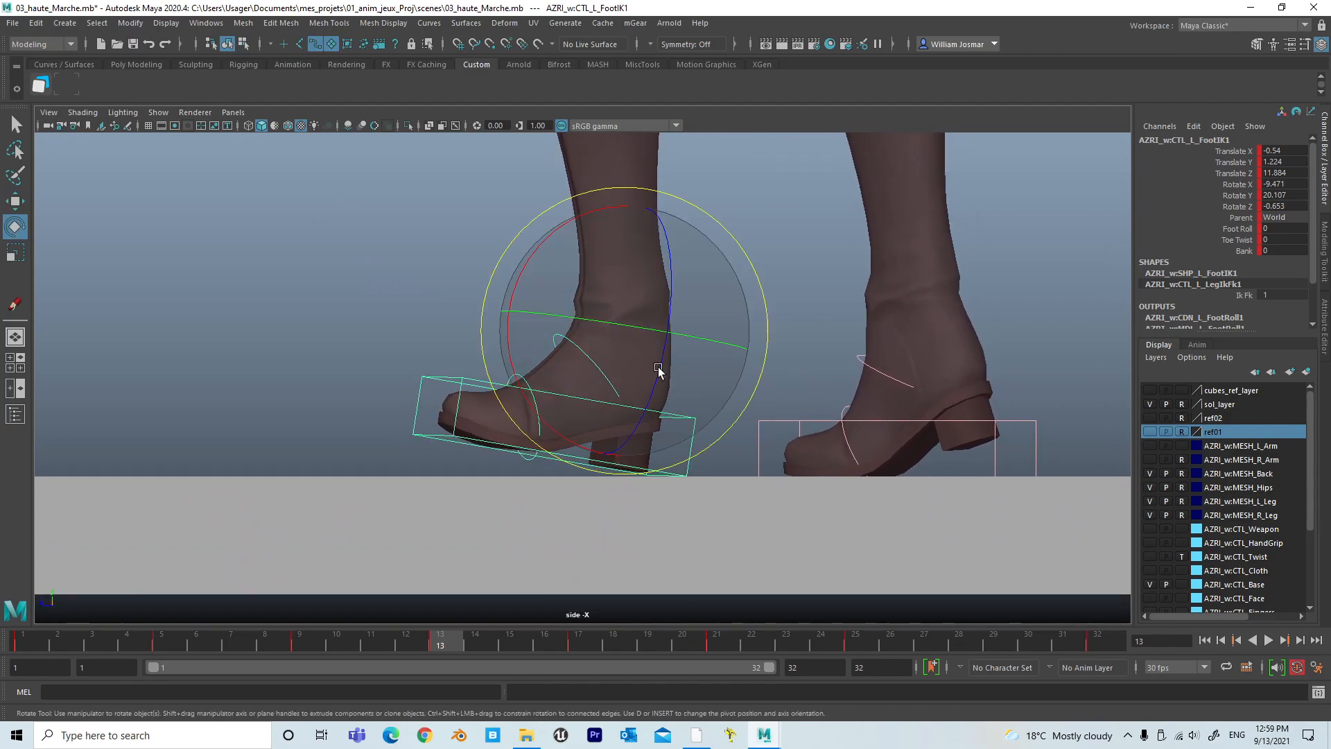
drag(505, 340, 500, 348)
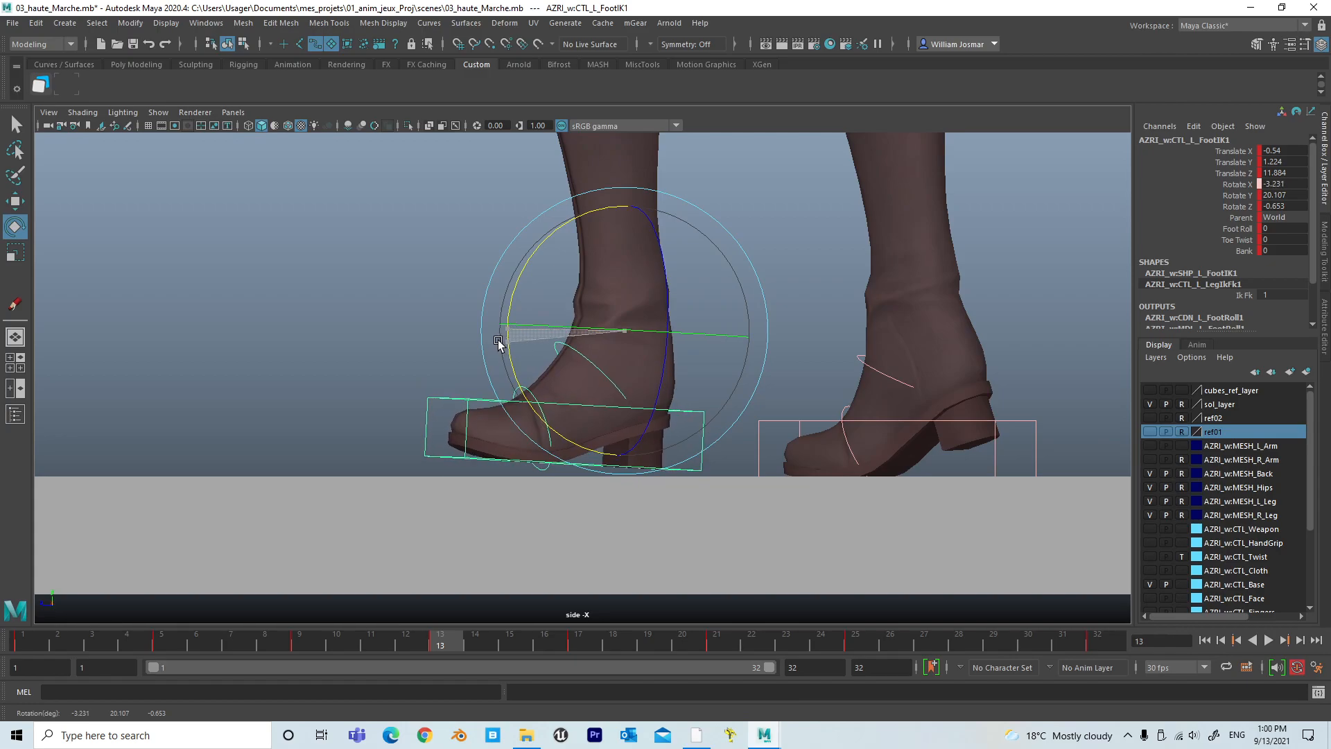
Nudge the left foot IK control down towards the ground at frame 13 to a Translate Y of 0.684.
key(alt+Down)
key(alt+Down)
key(alt+Down)
key(alt+Down)
key(alt+Down)
key(alt+Down)
key(alt+Down)
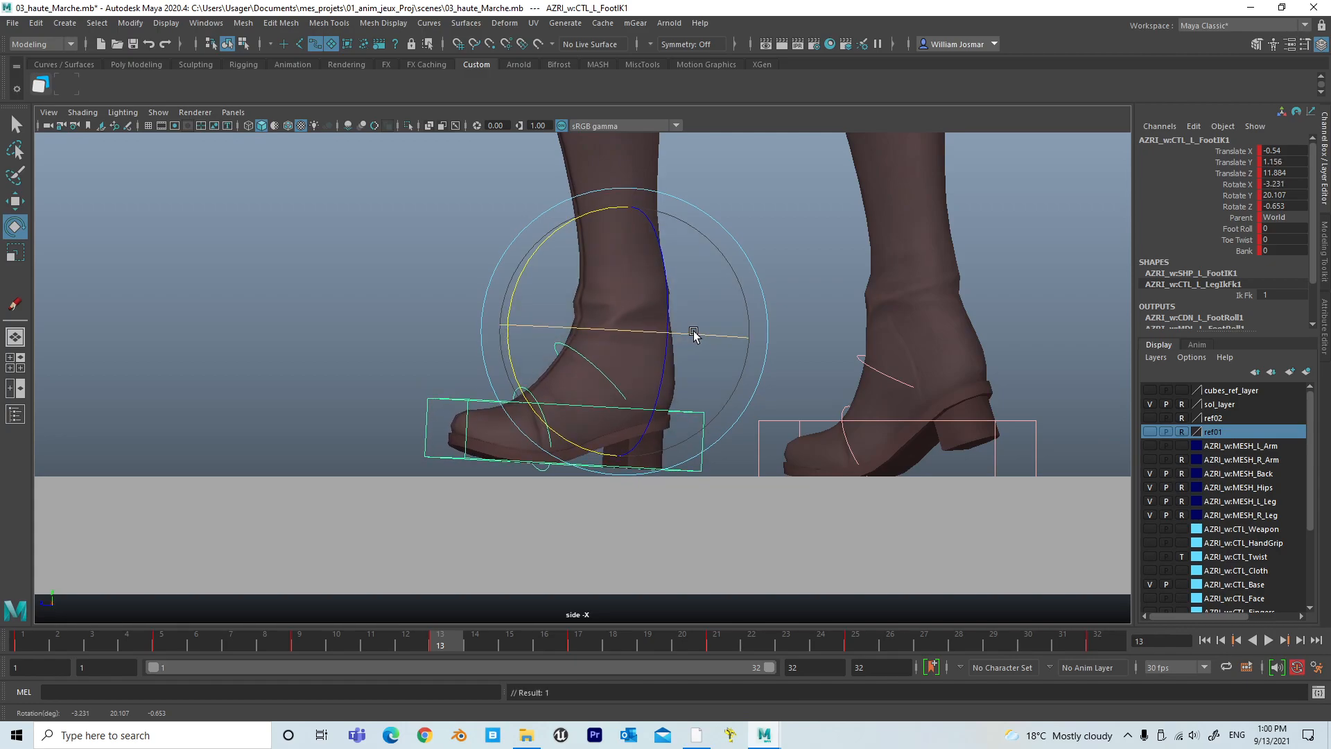
key(alt+Down)
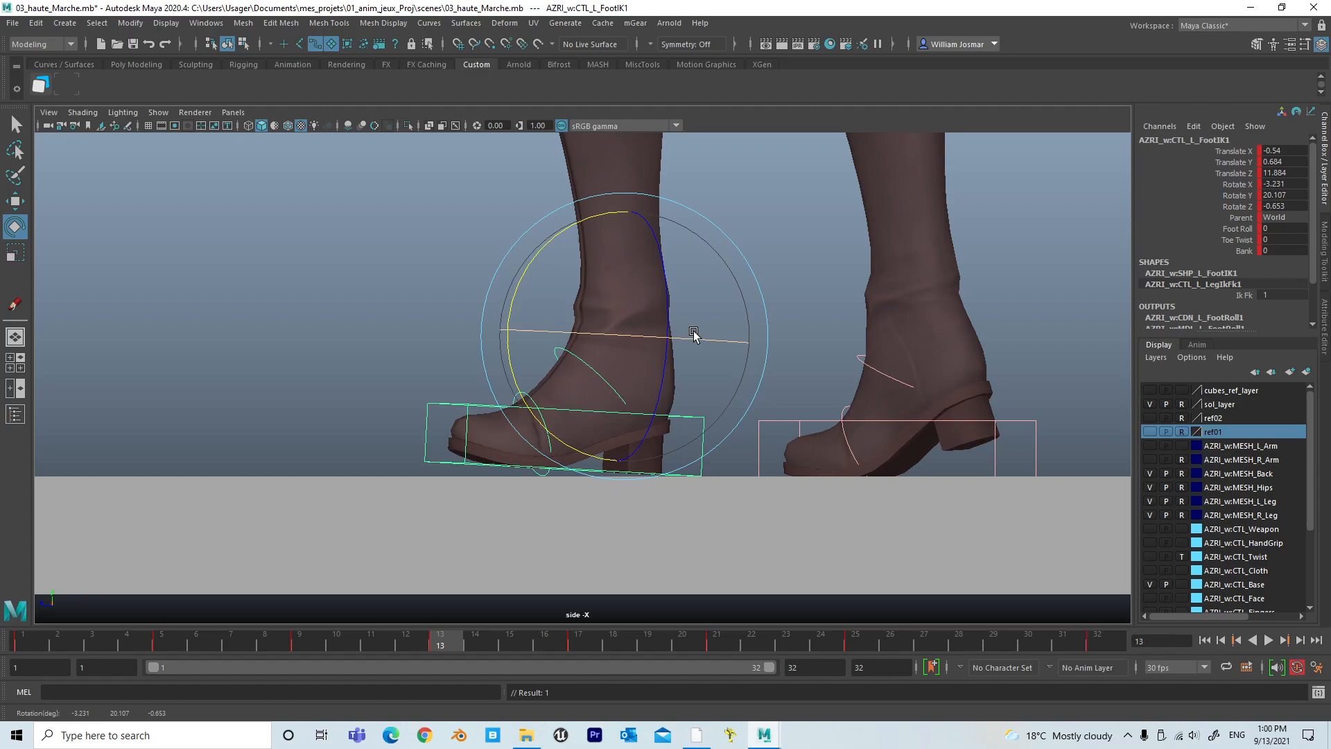
Nudge the left foot IK control forward along the ground at frame 13 to a Translate Z of 13.71.
alt+right_drag(719, 326, 235, 267)
alt+middle_drag(236, 267, 201, 345)
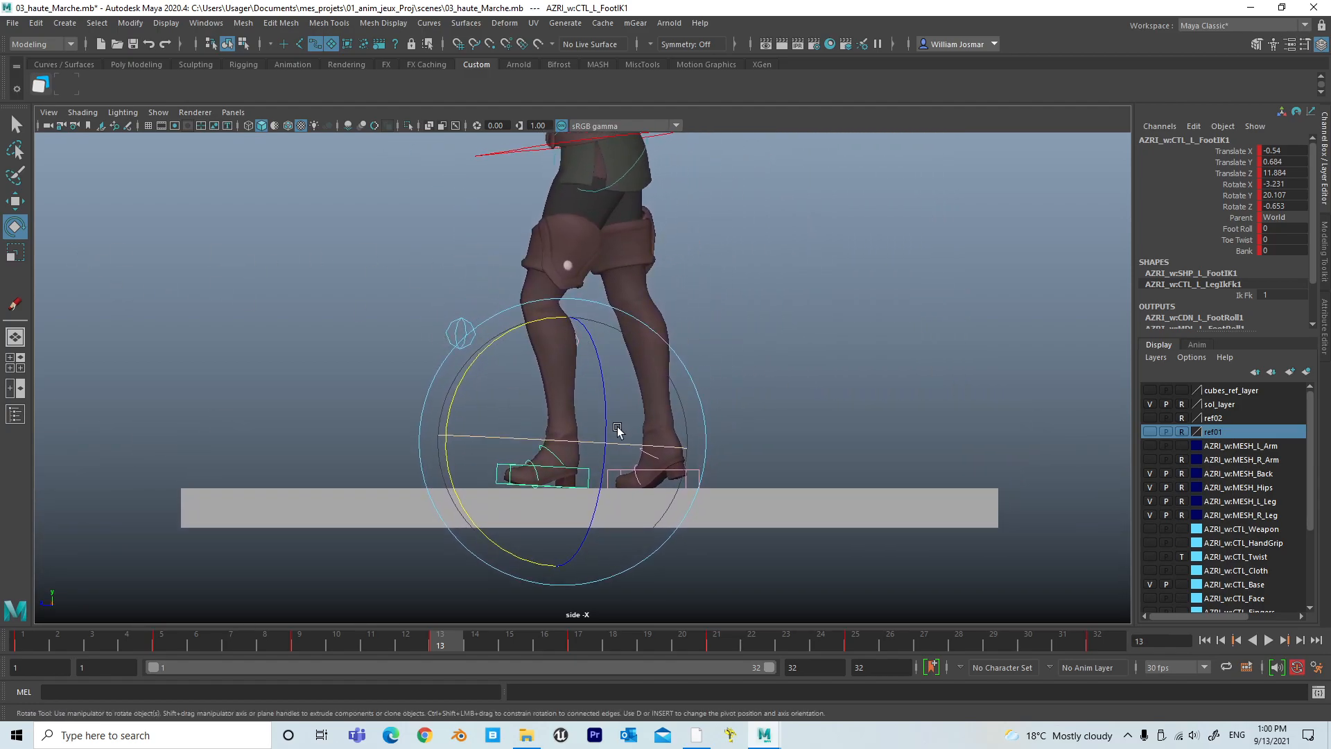
key(alt+Left)
key(alt+Left)
key(alt+Left)
key(alt+Left)
key(alt+Left)
key(alt+Left)
key(alt+Left)
key(alt+Left)
key(alt+Left)
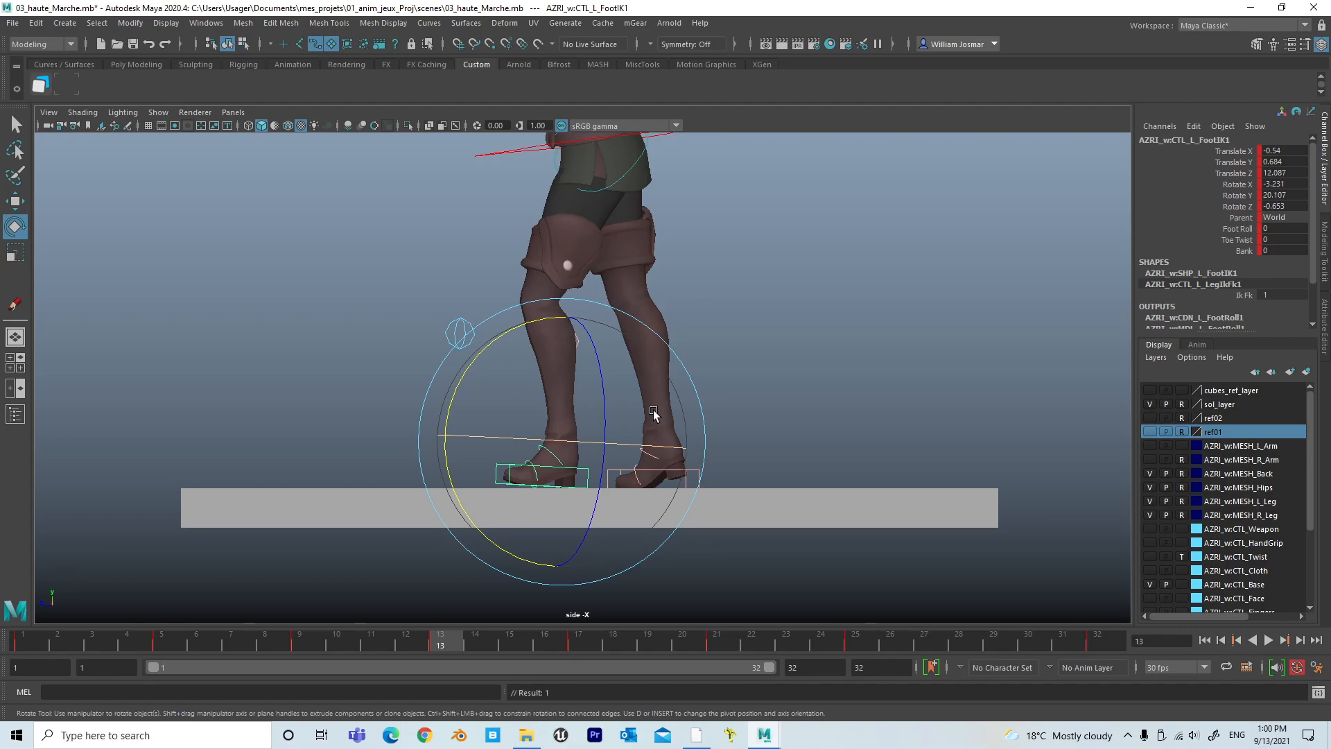
key(alt+Left)
key(alt+Left)
key(alt+Left)
key(alt+Left)
key(alt+Left)
key(alt+Left)
key(alt+Left)
key(alt+Left)
key(alt+Left)
key(alt+Left)
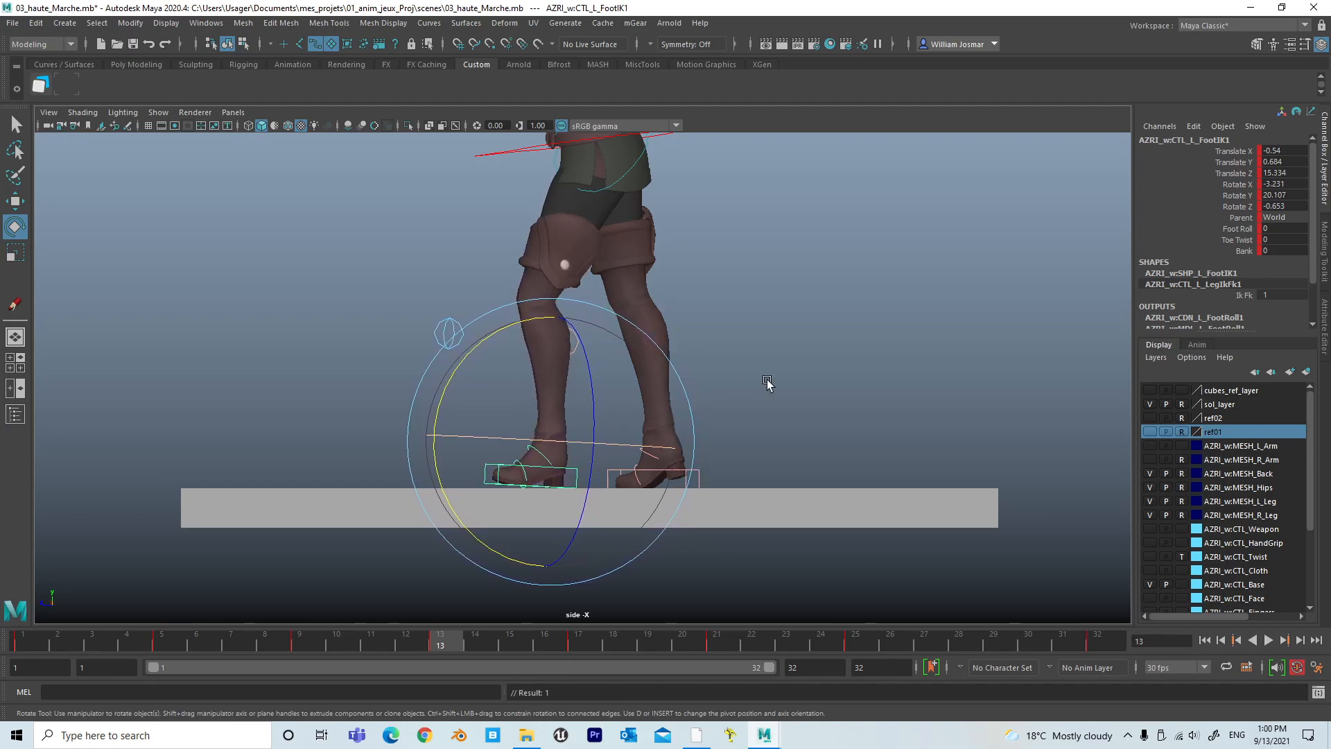
key(alt+Right)
key(alt+Right)
key(alt+Right)
key(alt+Right)
key(alt+Right)
key(alt+Right)
key(alt+Right)
key(alt+Right)
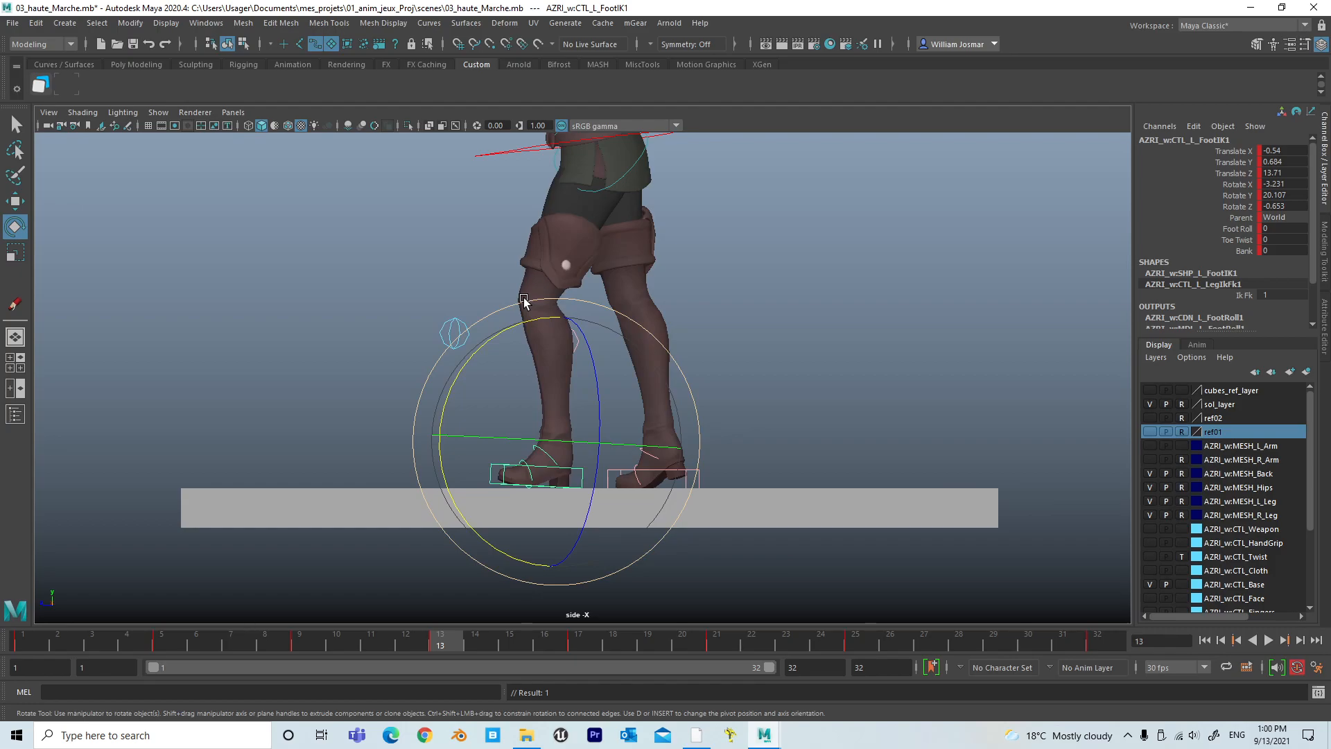
Compare the left knee's position and bend between frames 13 and 17 in a close side view.
key(period)
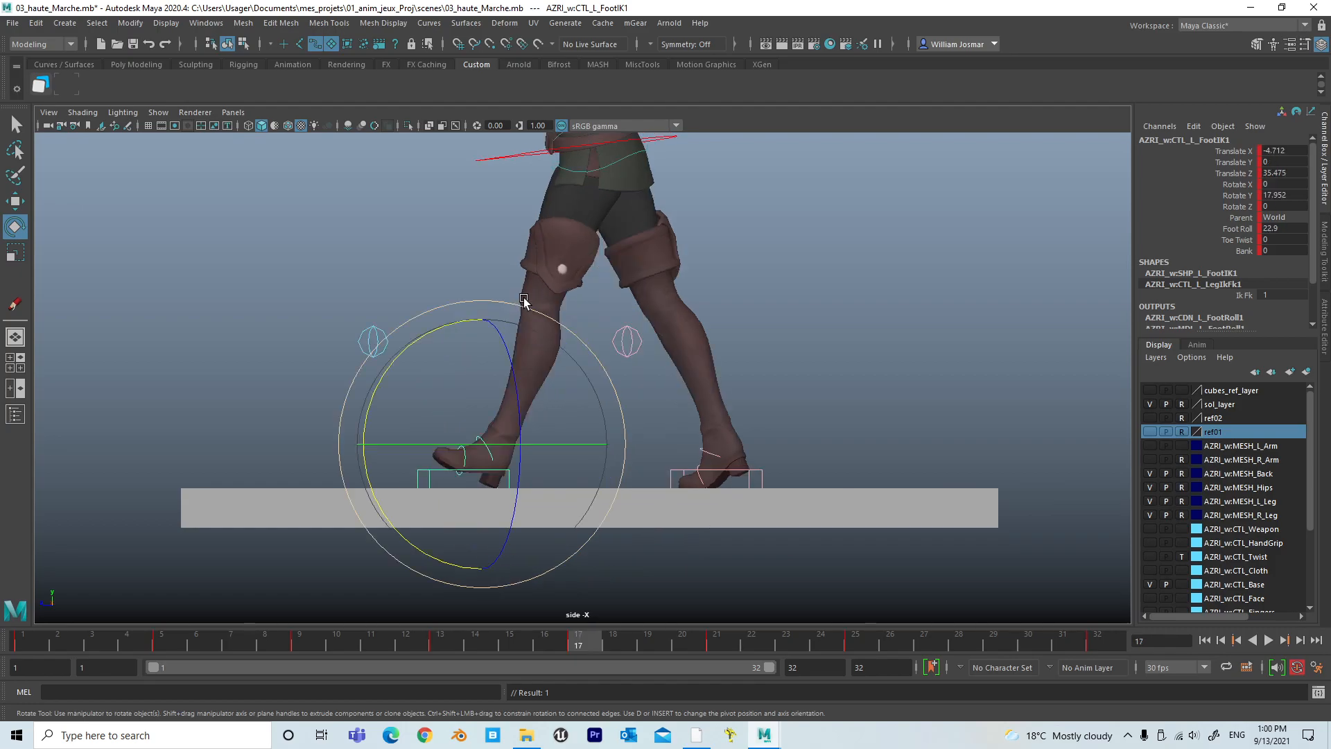
key(comma)
scroll(524, 299, up, 8)
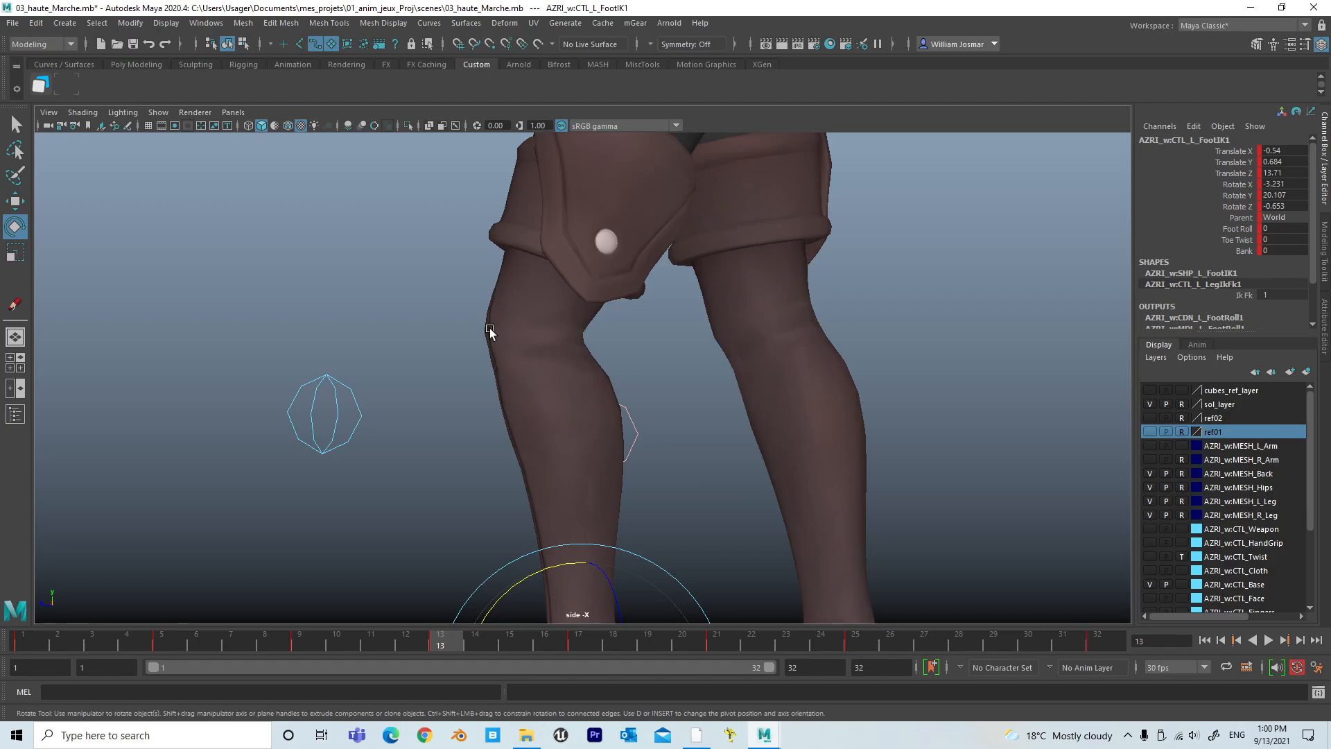
key(period)
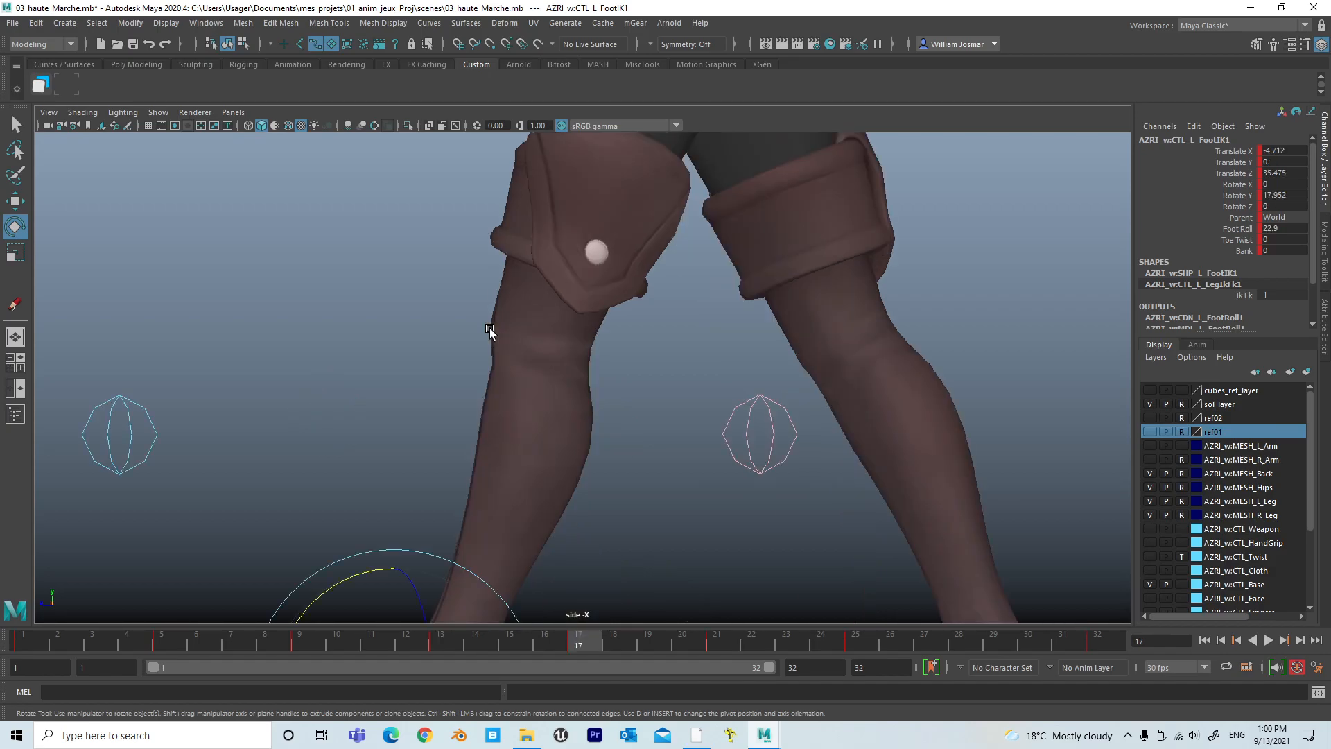
key(comma)
key(period)
key(comma)
key(period)
key(comma)
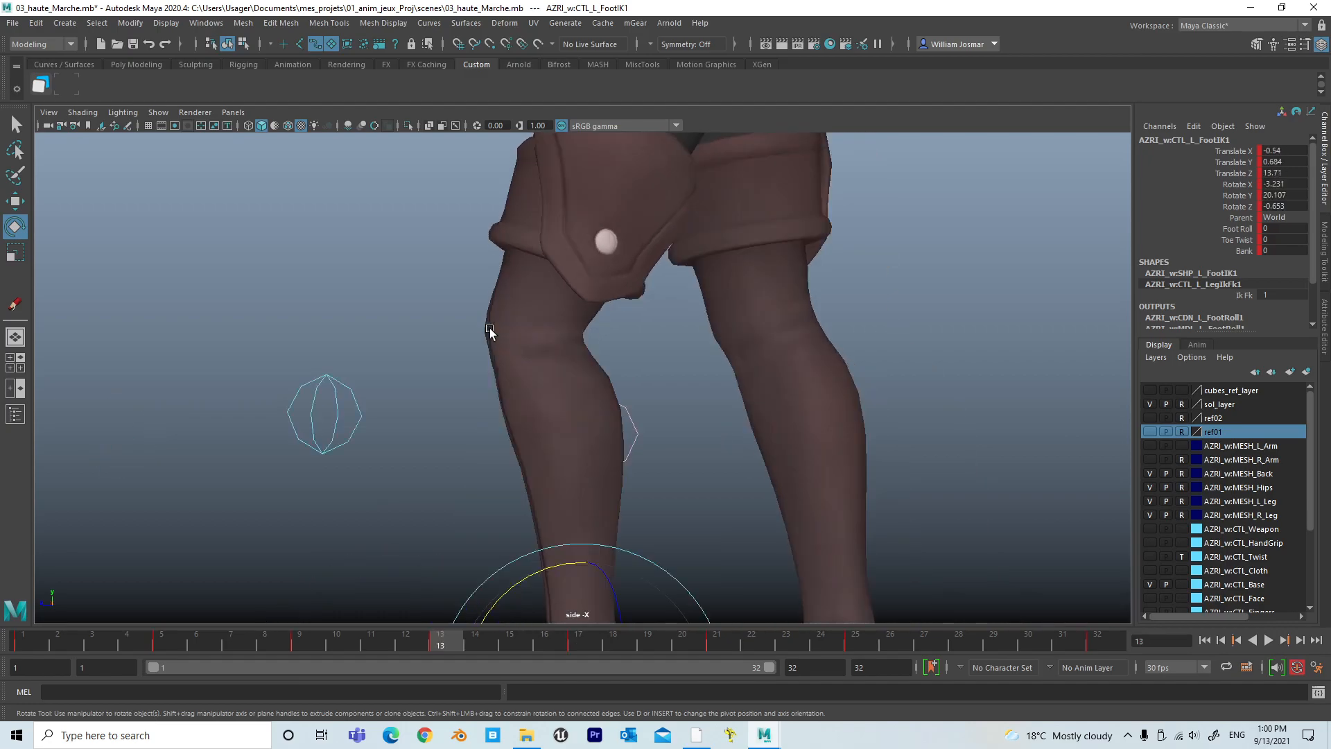
Nudge the left foot IK control slightly back at frame 13 to a Translate Z of 12.966.
alt+right_drag(591, 357, 426, 304)
alt+middle_drag(514, 348, 505, 309)
alt+right_drag(505, 309, 471, 309)
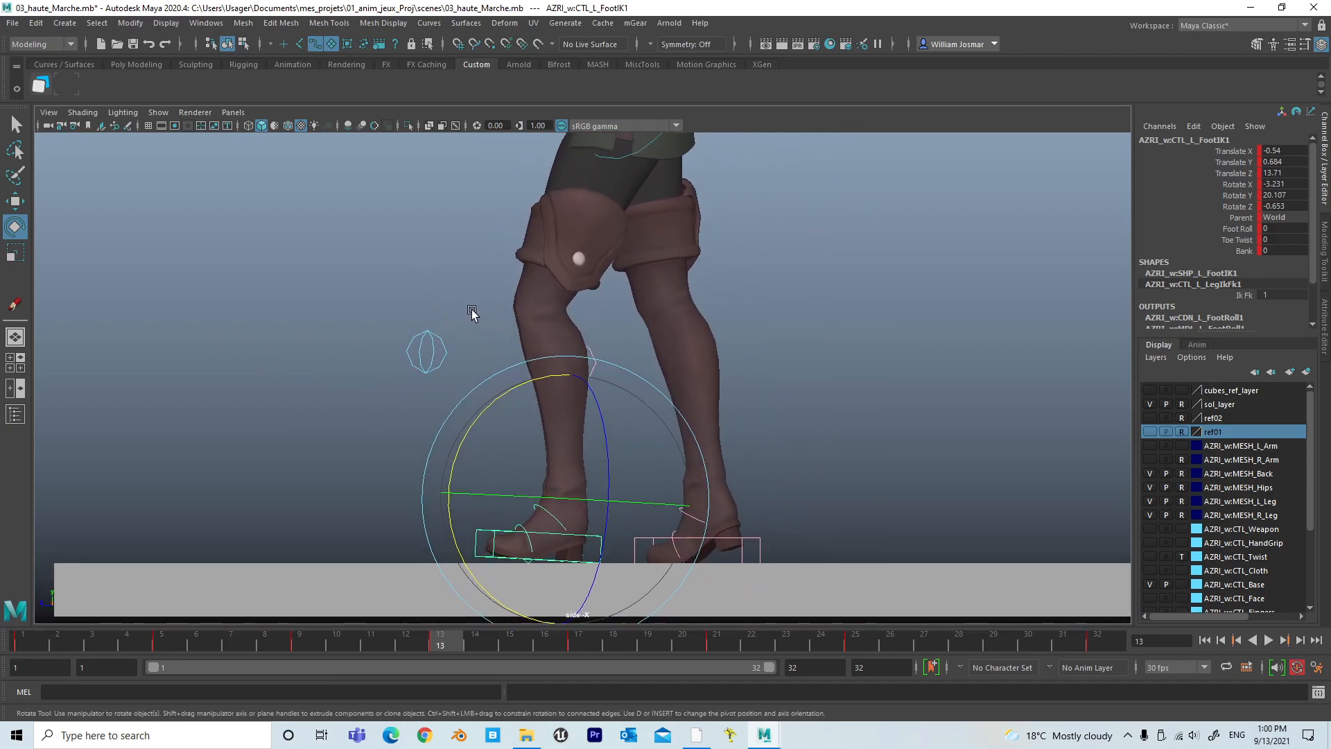
key(alt+Right)
key(alt+Right)
key(alt+Right)
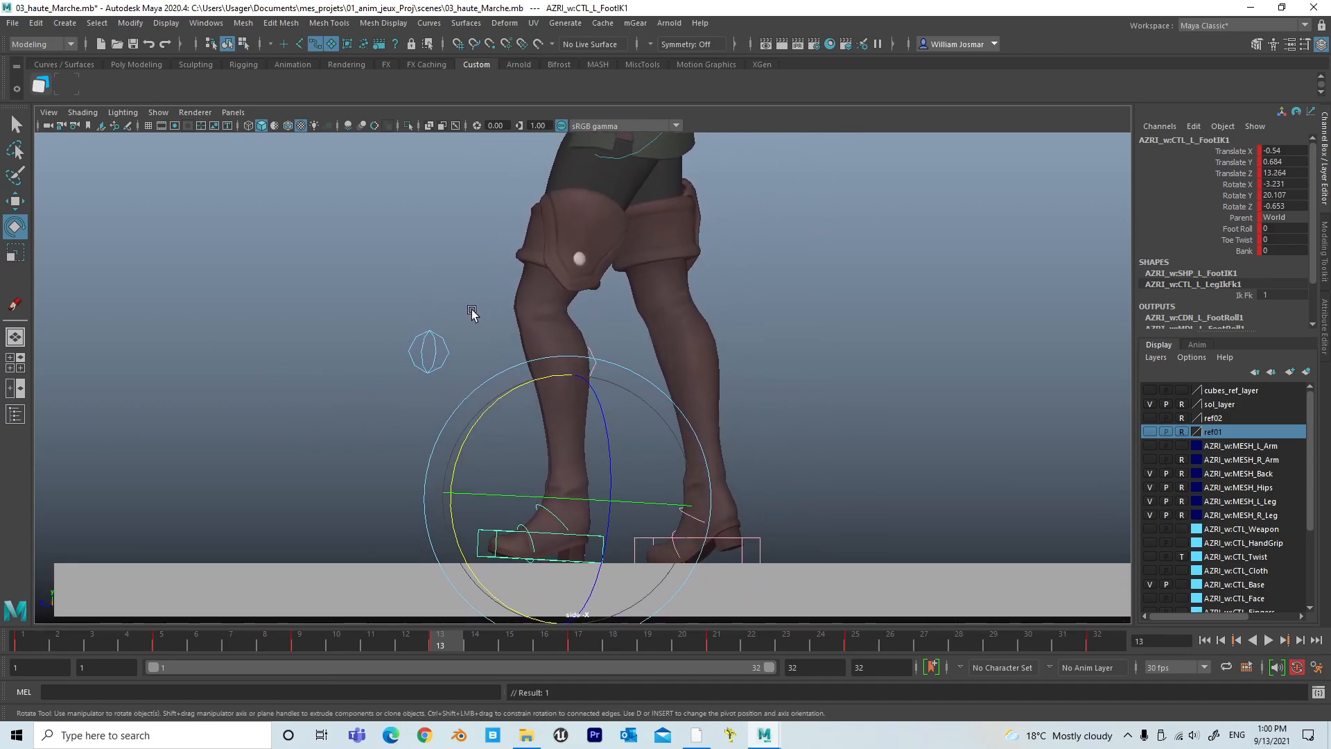
key(alt+Right)
key(alt+Right)
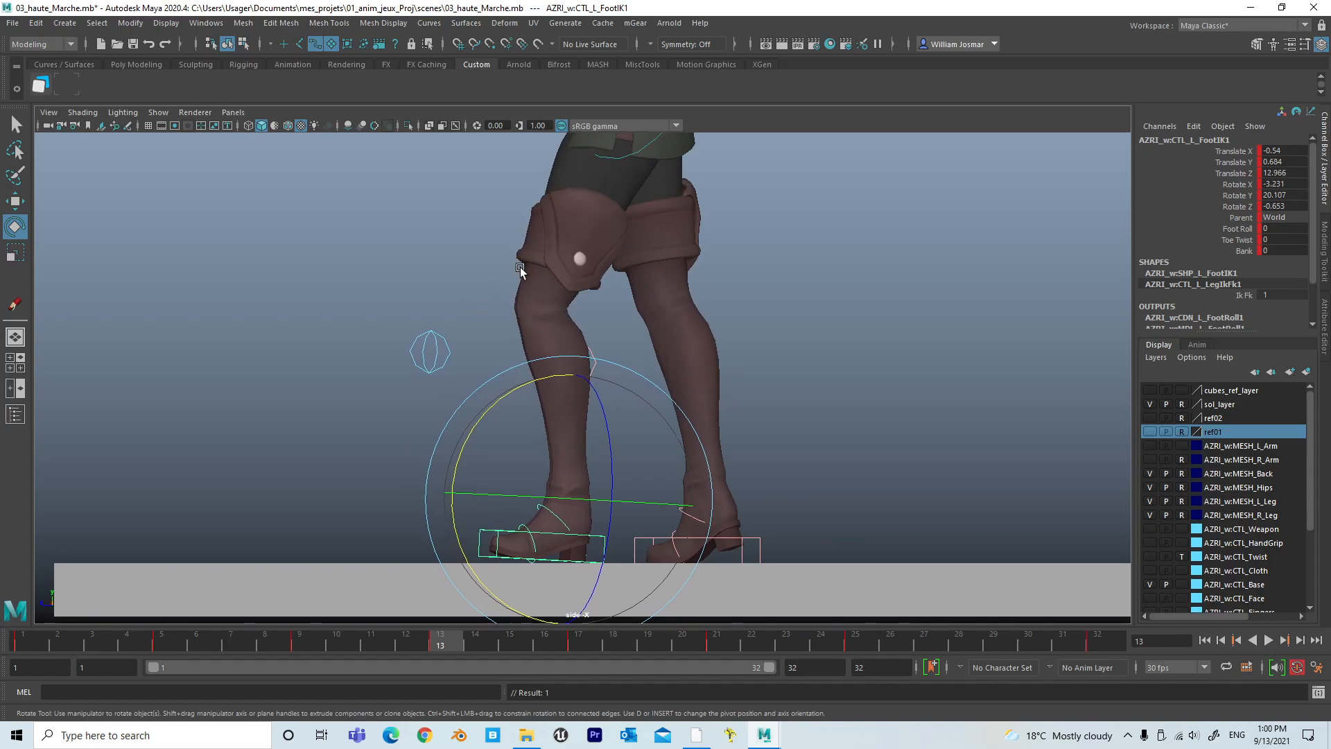
Compare the leg poses at frames 13 and 17 from the side and examine the full figure from the front.
key(period)
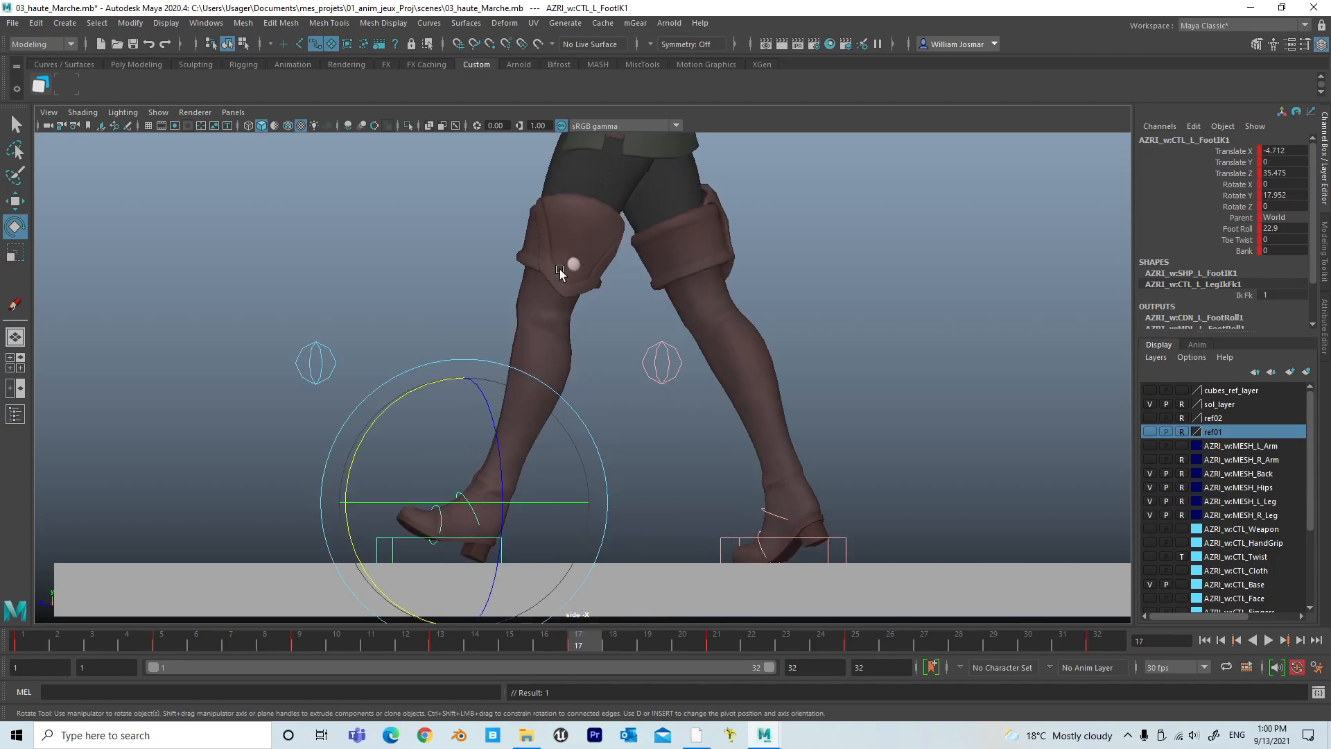
key(comma)
key(period)
key(comma)
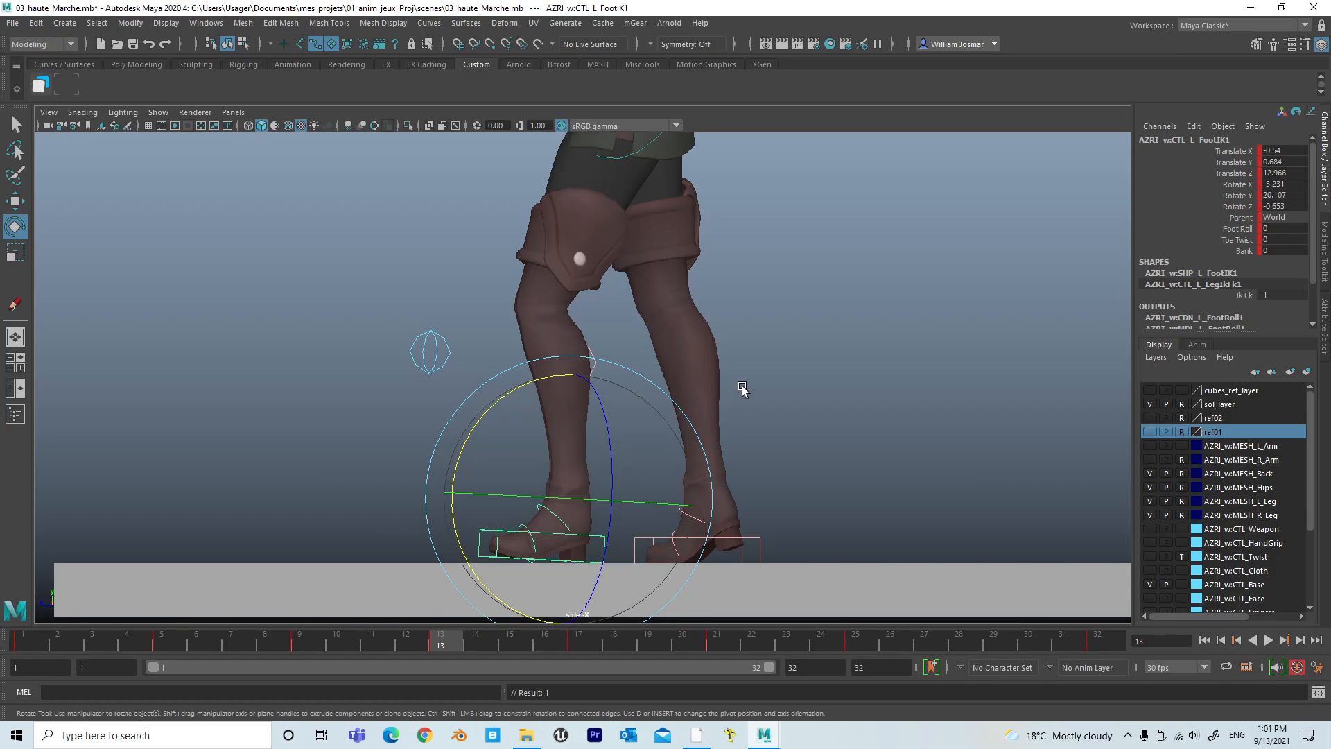
key(space)
key(space)
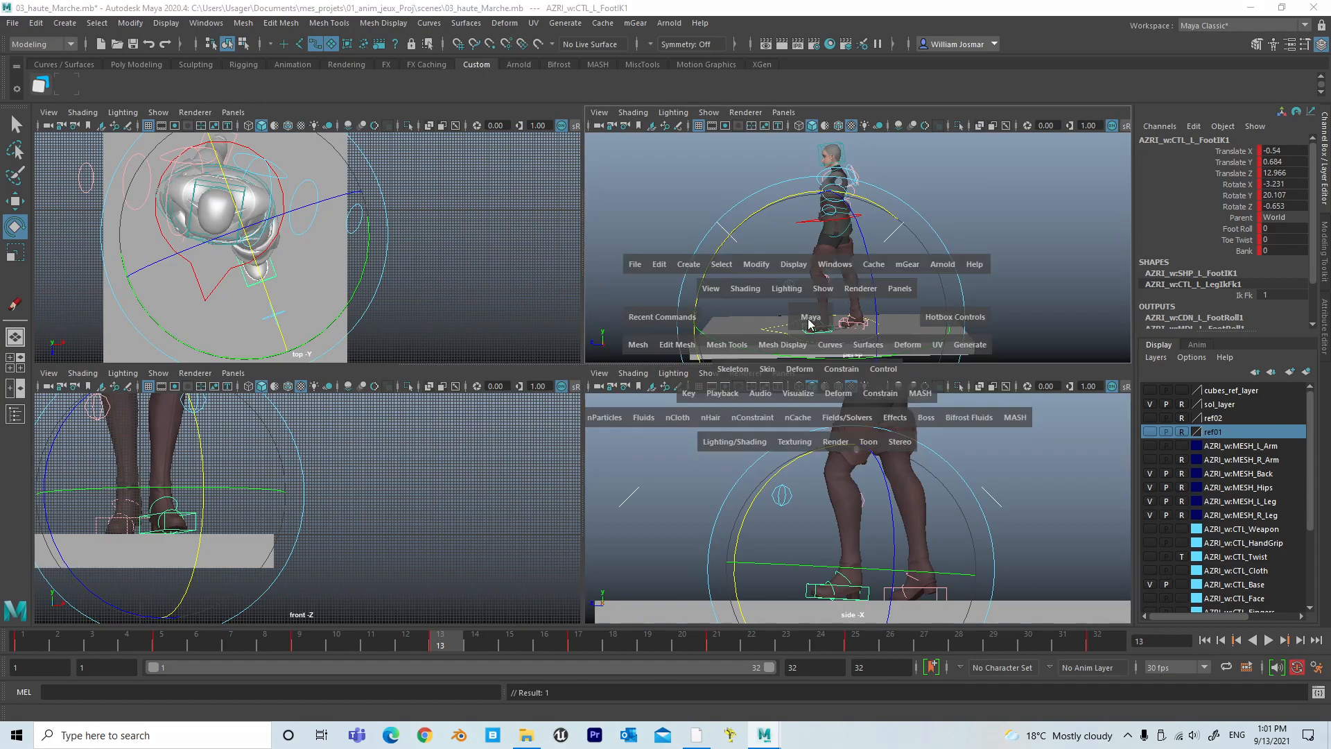
mouse_move(676, 383)
alt+mouse_down()
mouse_move(767, 377)
mouse_move(779, 389)
mouse_move(787, 377)
mouse_move(790, 393)
mouse_move(737, 375)
mouse_move(769, 383)
mouse_move(665, 393)
alt+mouse_up()
key(space)
key(space)
alt+right_drag(558, 405, 106, 325)
alt+middle_drag(643, 341, 592, 391)
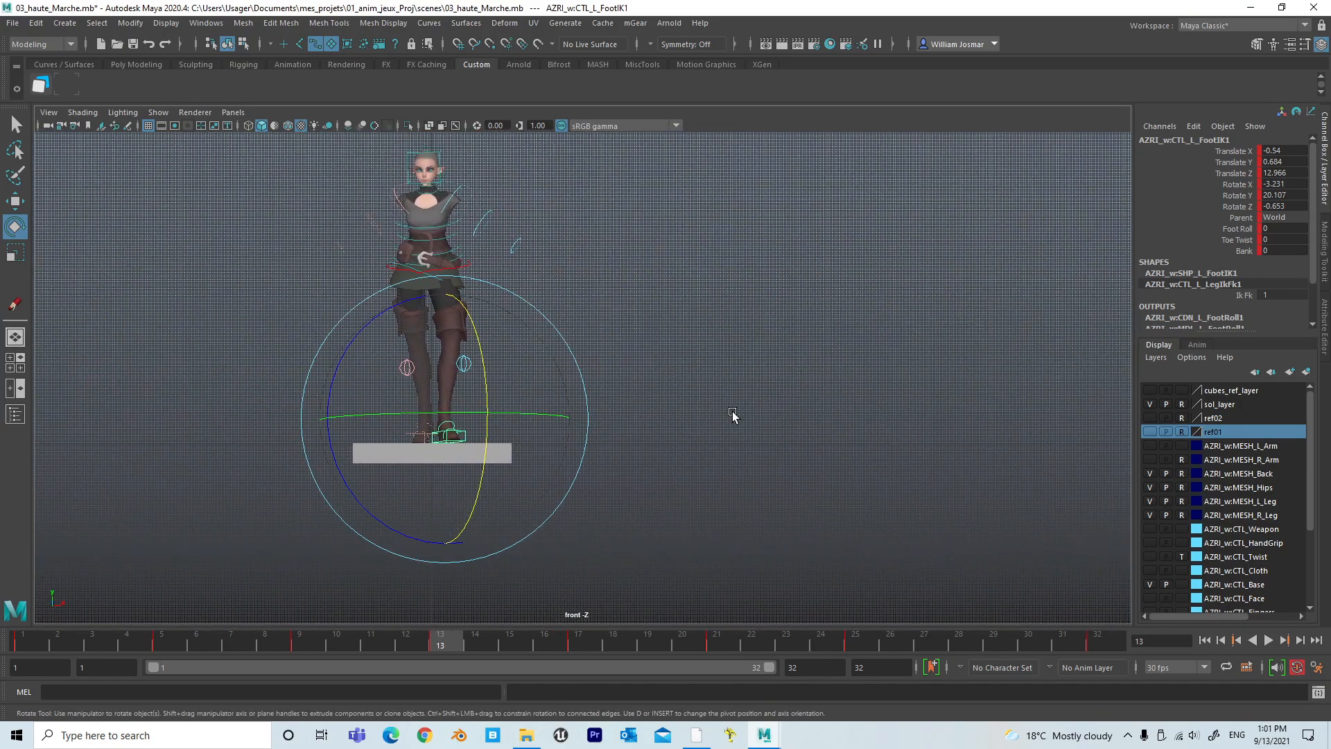
key(space)
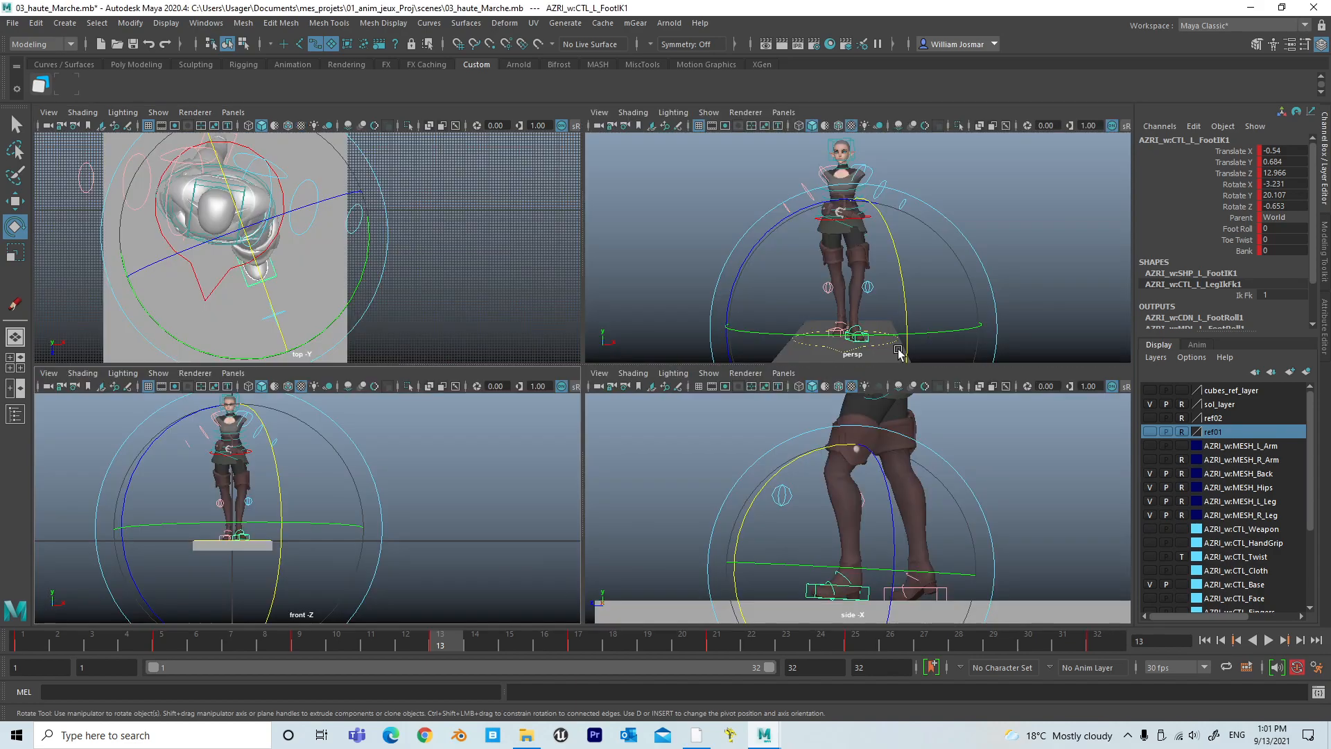
Select all the character's controls at frame 13 and carry their pose over to frame 29.
key(space)
alt+right_drag(864, 354, 610, 357)
click(494, 290)
drag(385, 215, 840, 531)
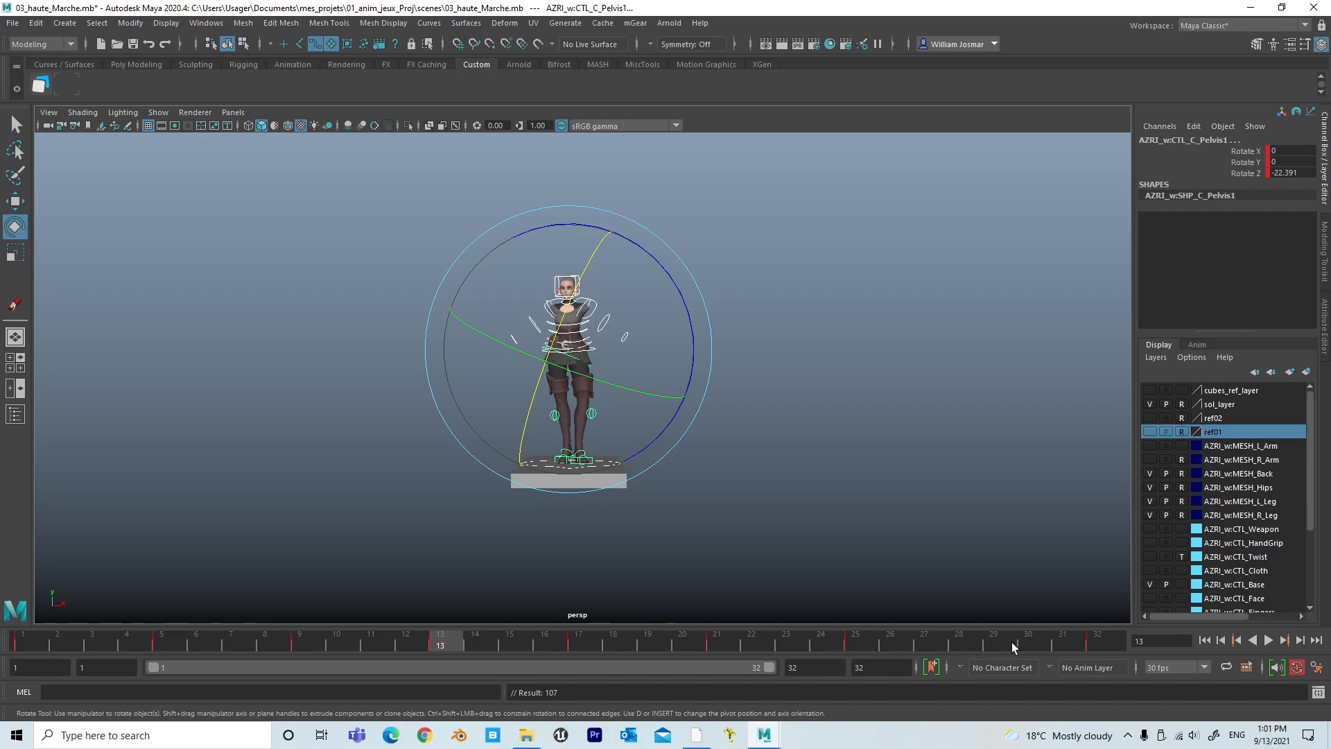
key(alt+v)
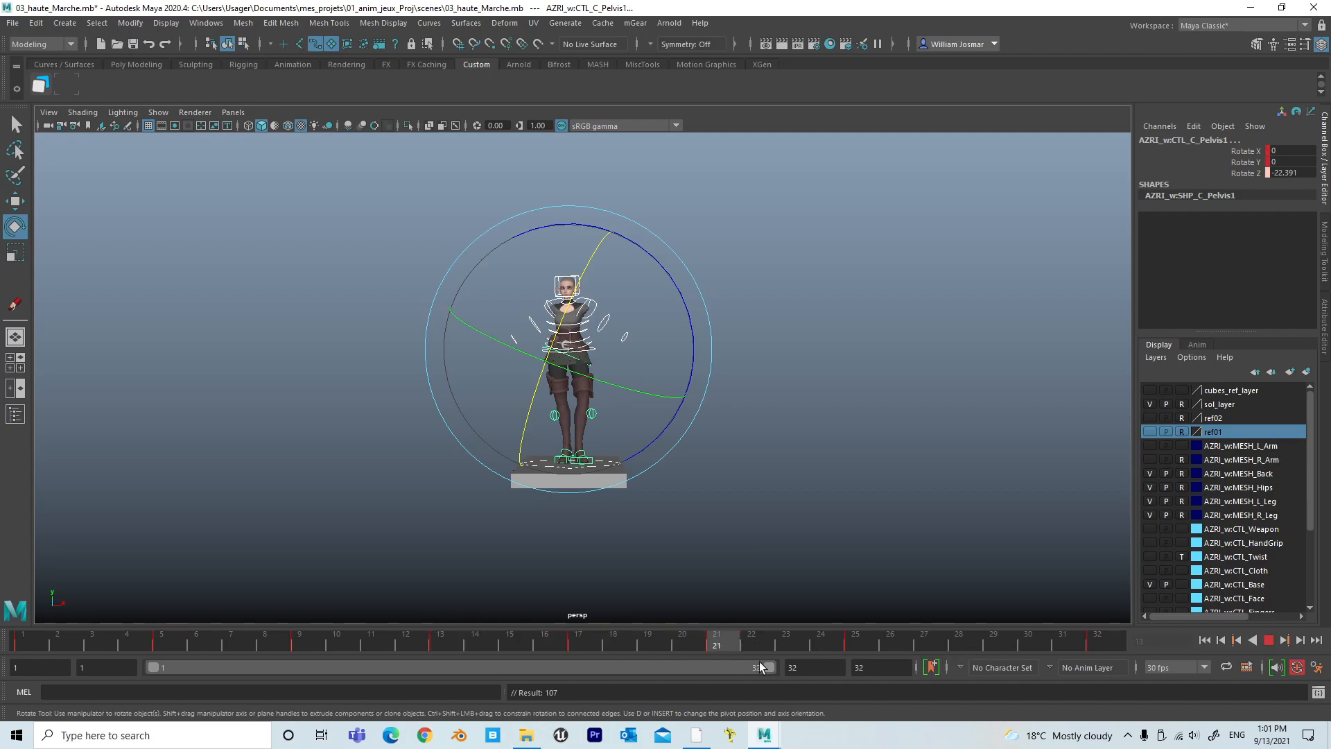
key(alt+v)
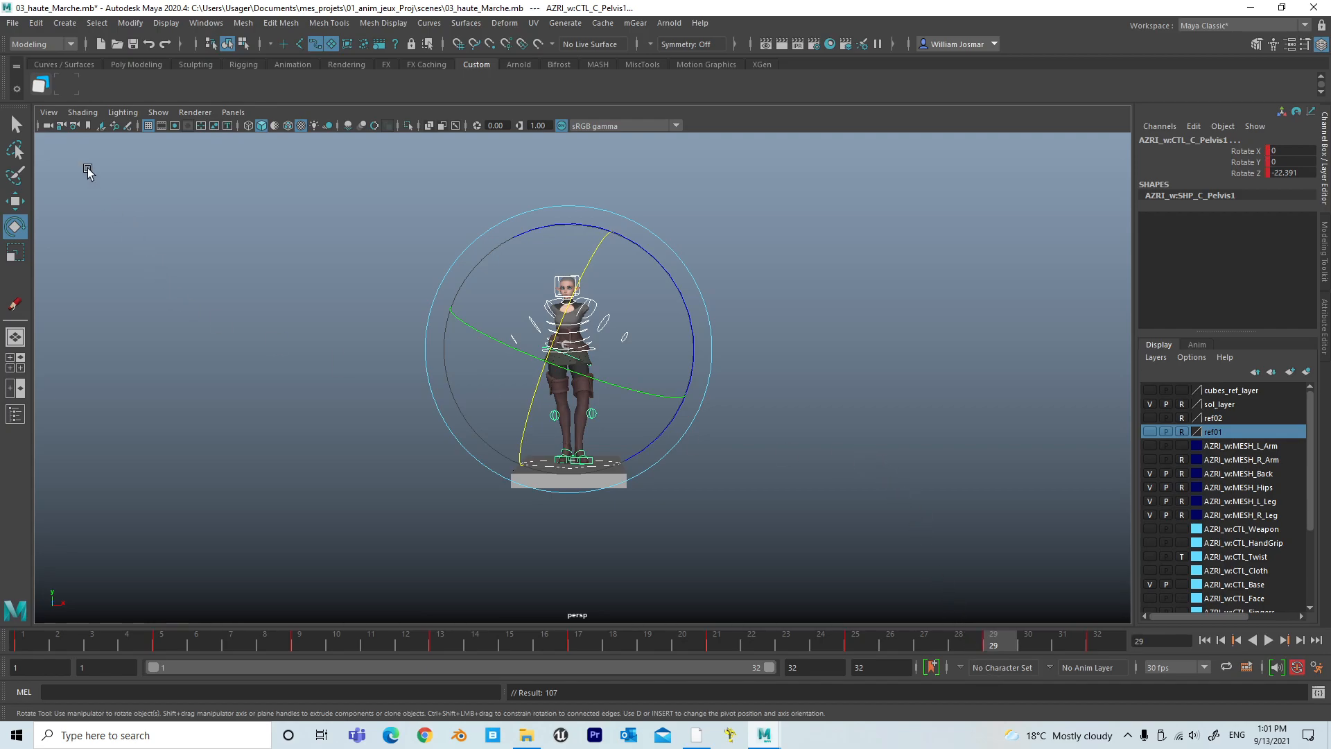
Mirror the pose at frame 29 in Studio Library with the nn.mirror table and the swap option.
click(42, 86)
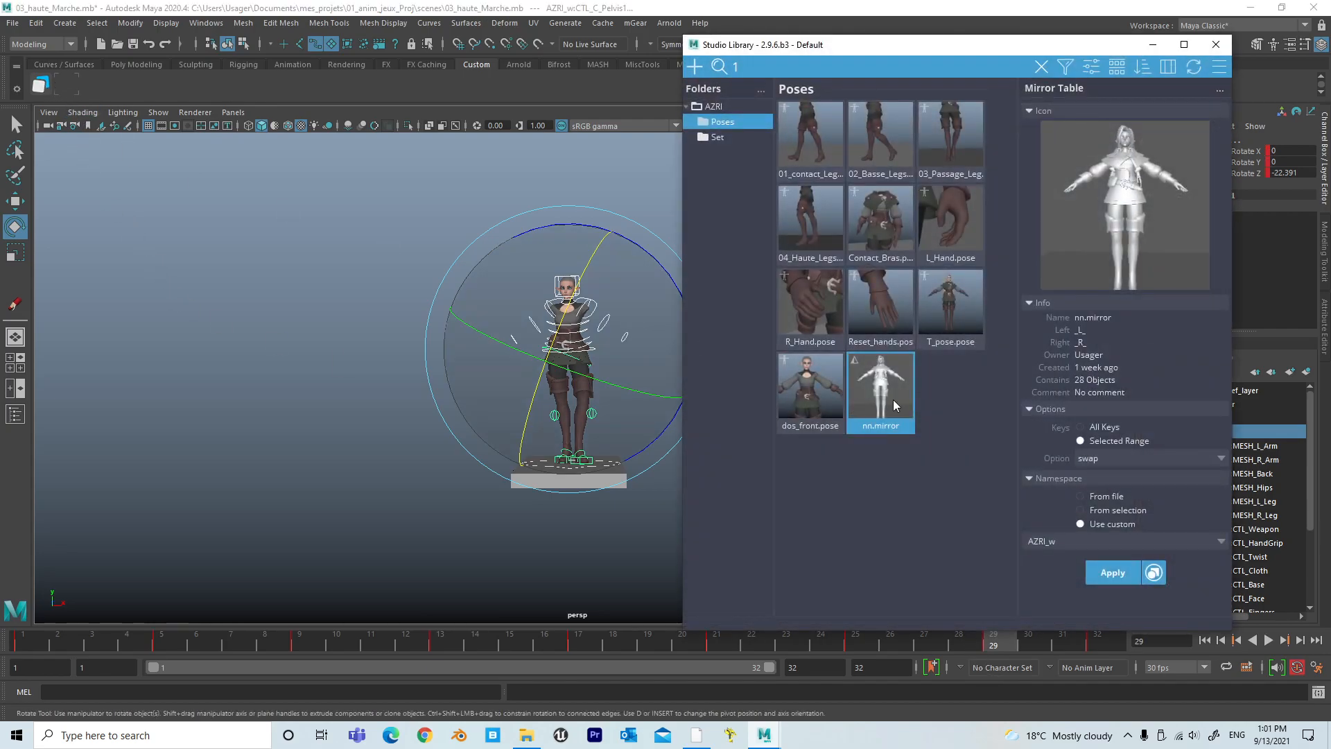
double_click(884, 393)
click(1216, 44)
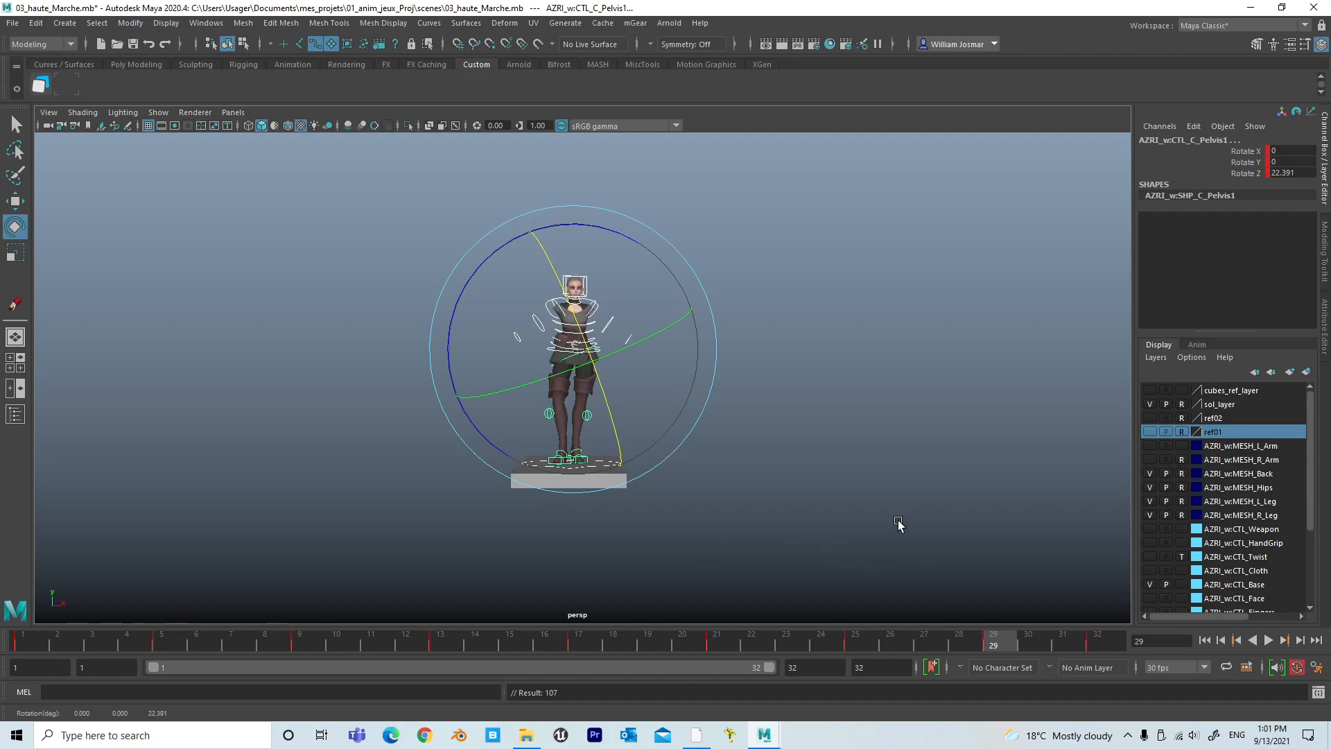
Open the Graph Editor and display the animation curves of the root control.
click(72, 82)
drag(593, 155, 1053, 195)
click(776, 291)
alt+right_drag(772, 292, 1172, 347)
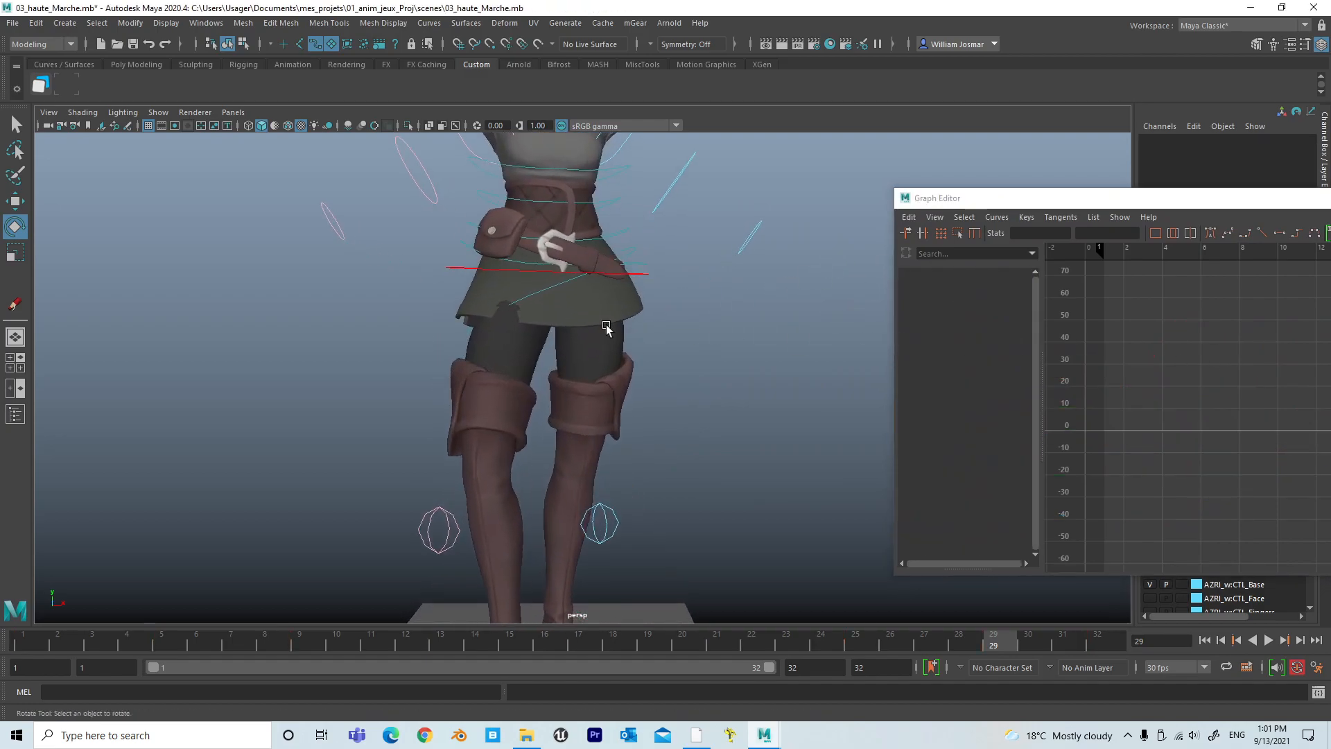
alt+right_drag(606, 328, 811, 285)
alt+middle_drag(736, 222, 695, 318)
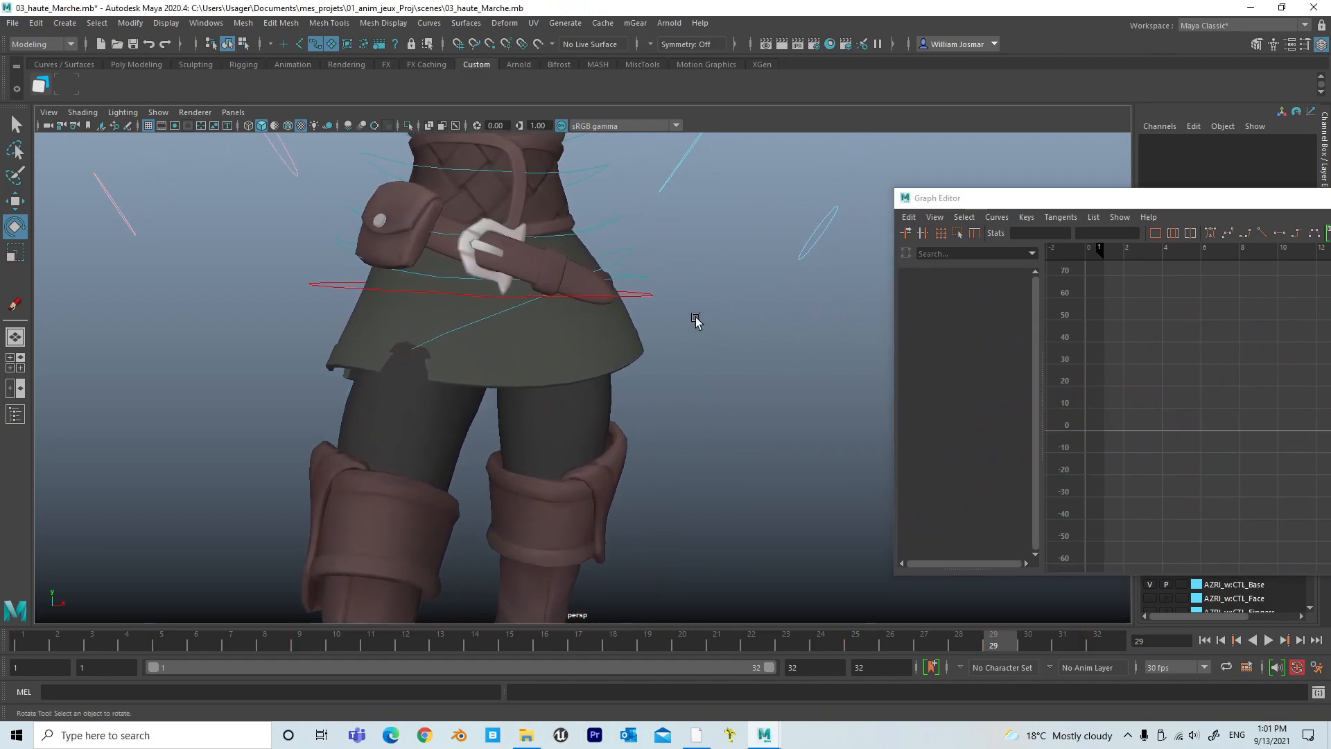
click(645, 298)
drag(1135, 205, 715, 162)
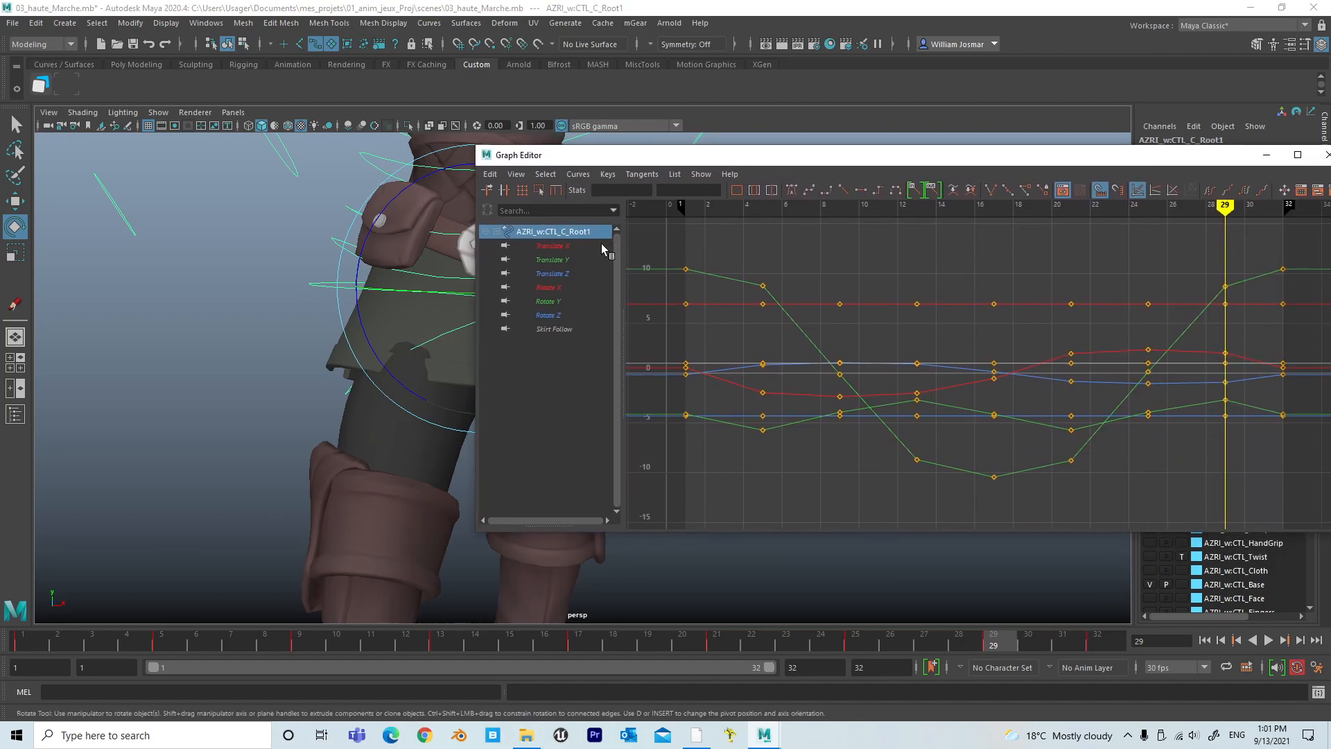
Examine the root control's Translate X, Translate Y, Translate Z, Rotate X and Rotate Y curves one by one.
click(574, 245)
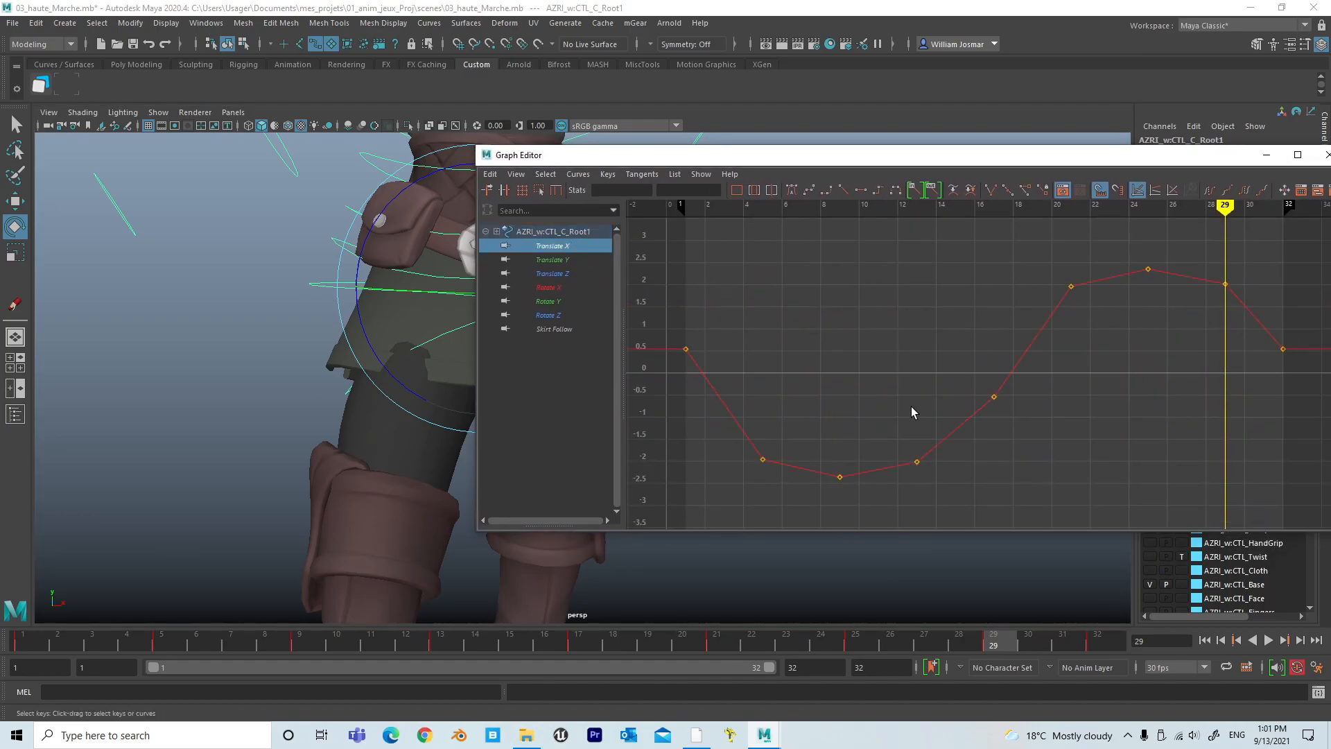
click(557, 263)
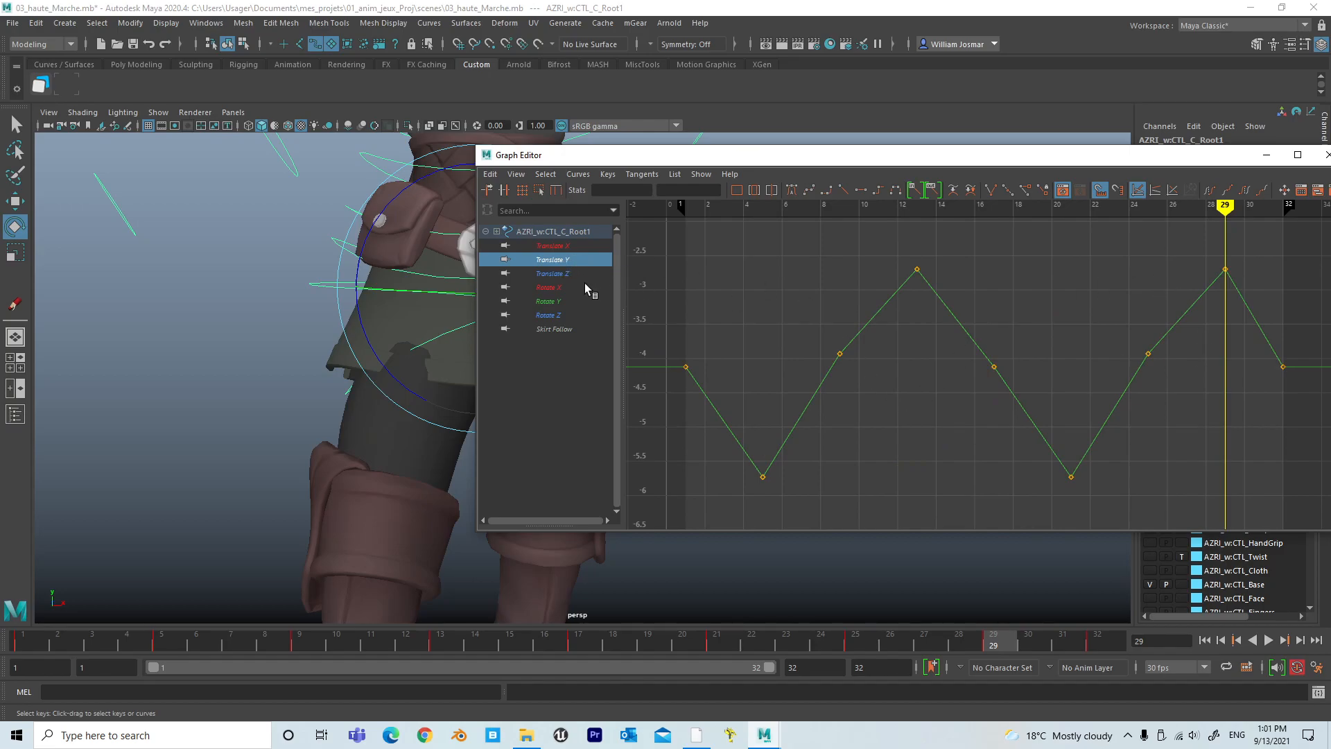
click(559, 275)
click(568, 288)
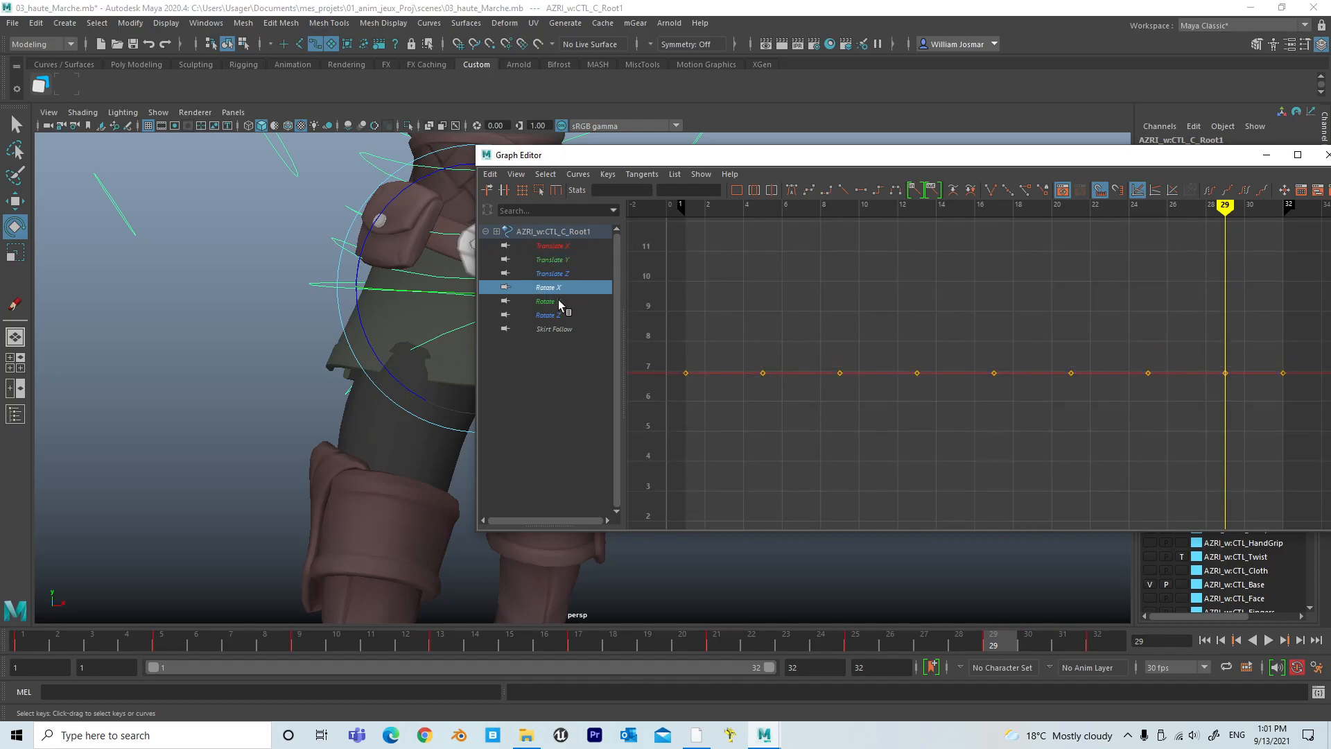
click(560, 304)
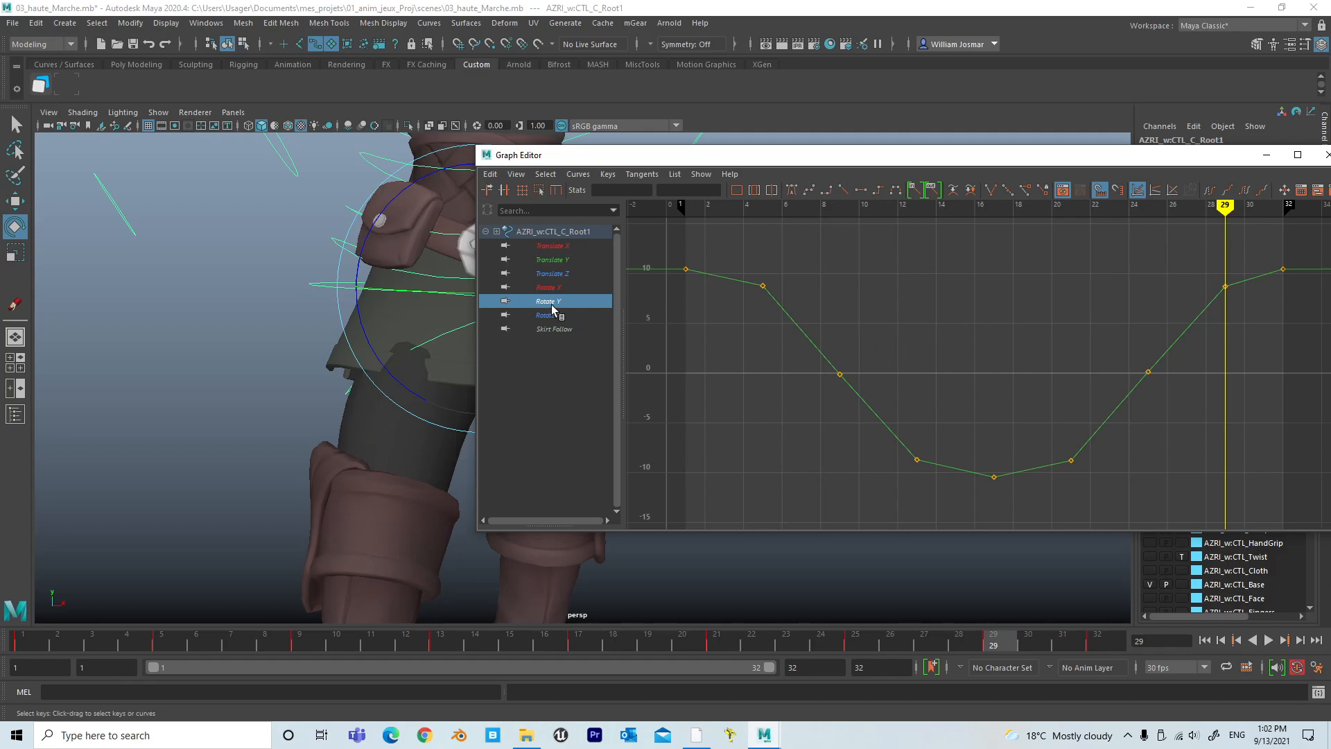
Turn off automatic keyframing and rotate the root control around Y at frame 29 to demonstrate its Rotate Y curve.
drag(705, 159, 968, 192)
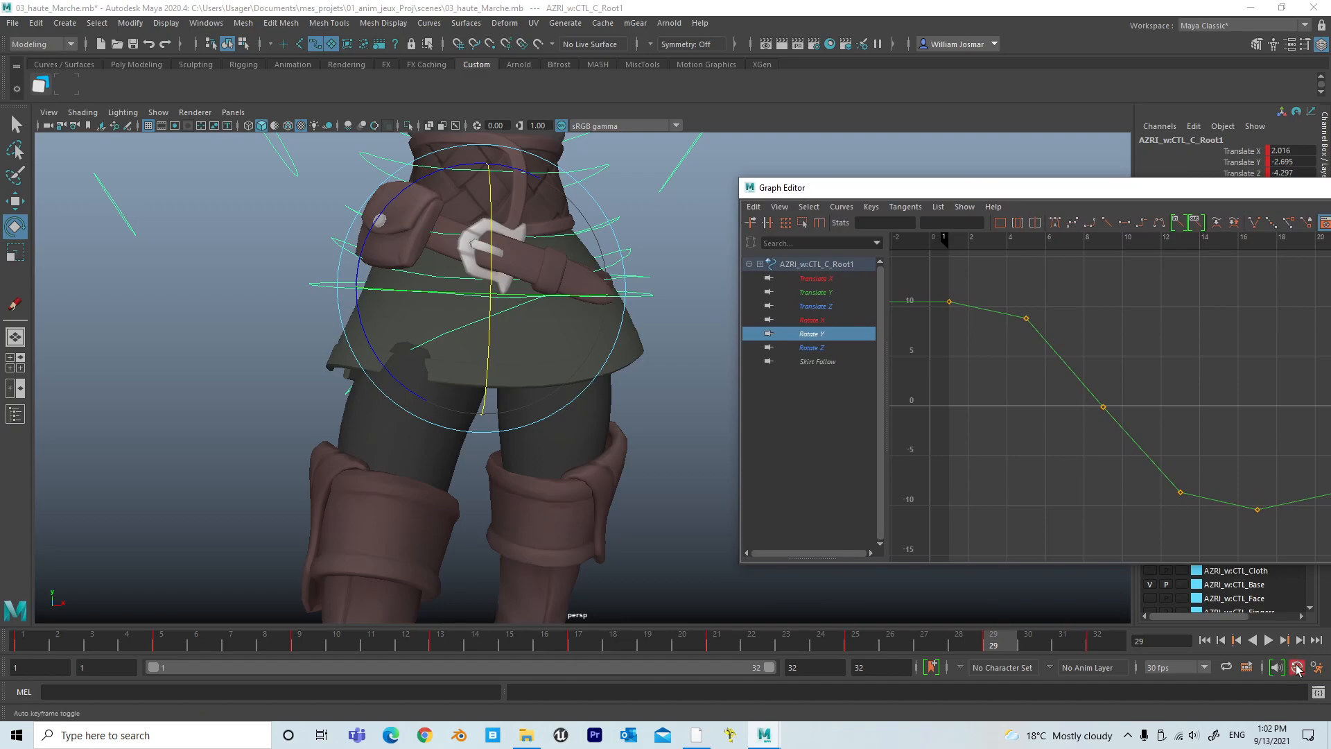
drag(578, 298, 512, 297)
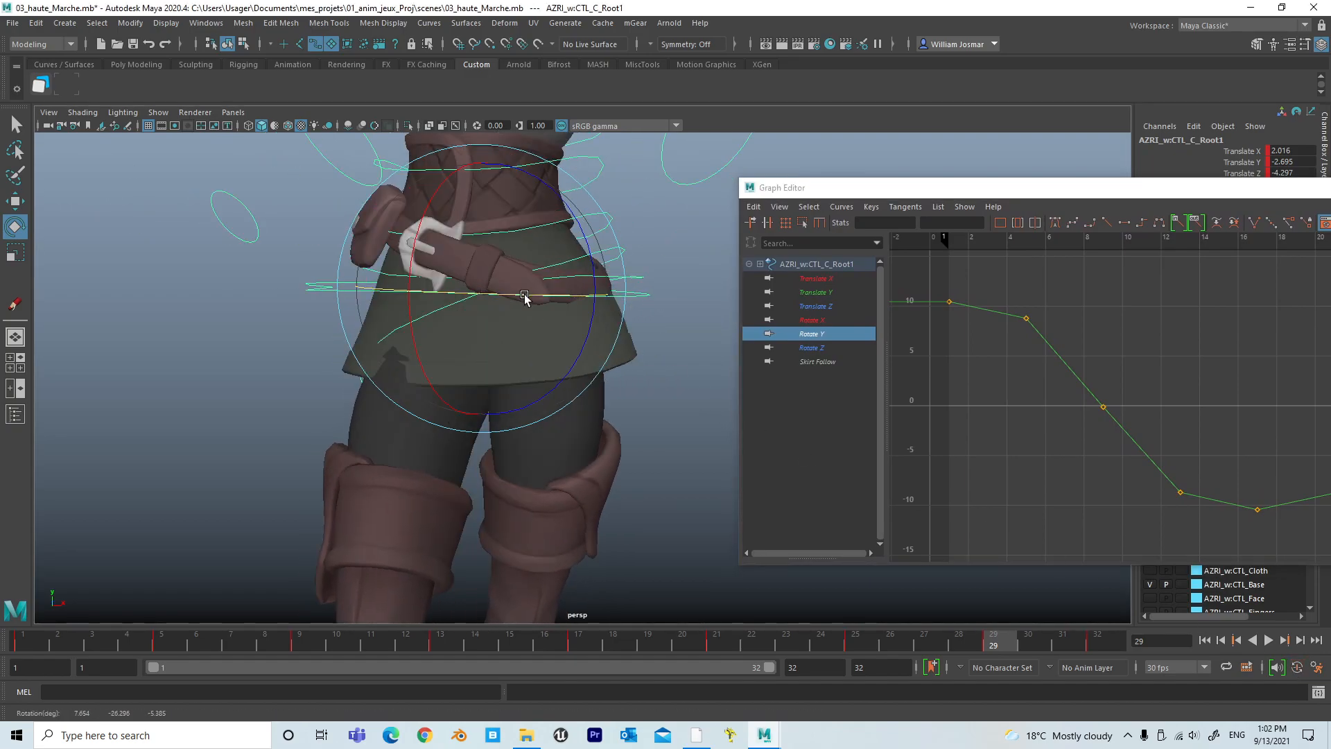
drag(967, 188, 671, 174)
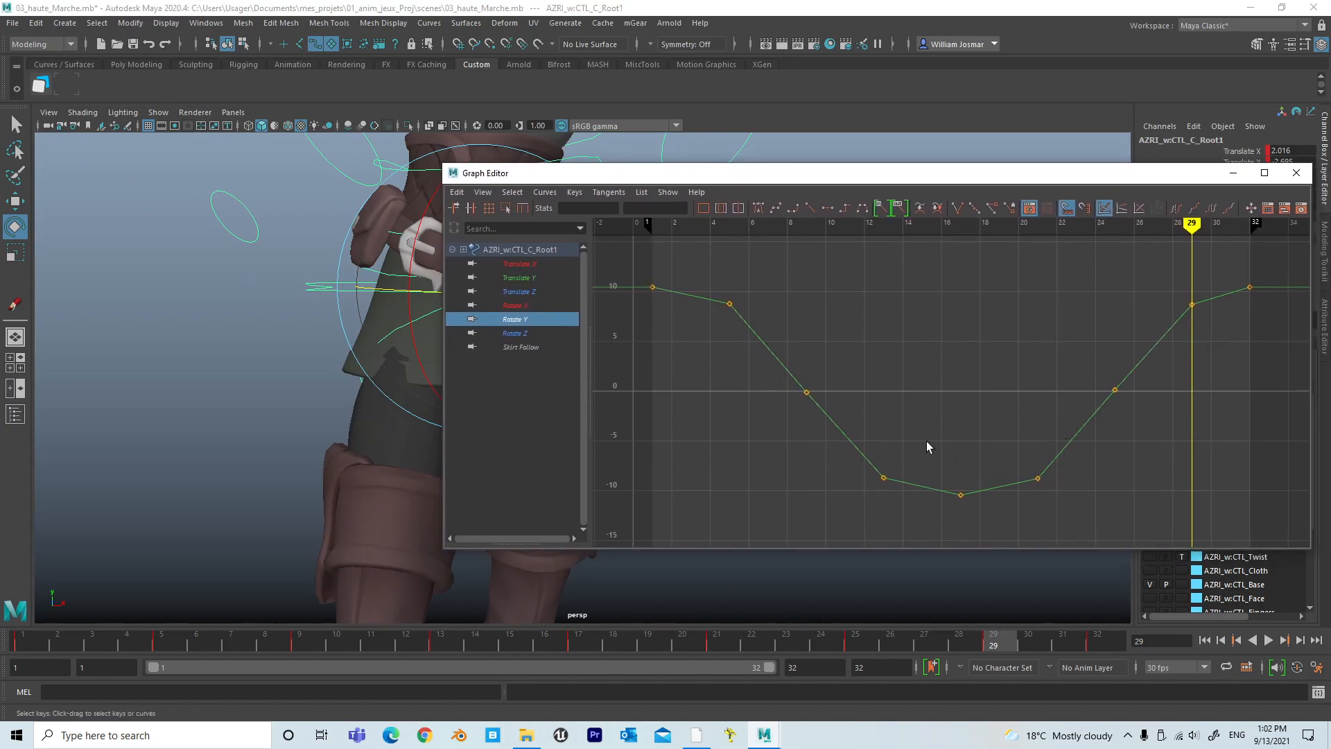
Examine the Rotate Z curve of the root control and the Rotate Z curve of the pelvis control.
click(517, 334)
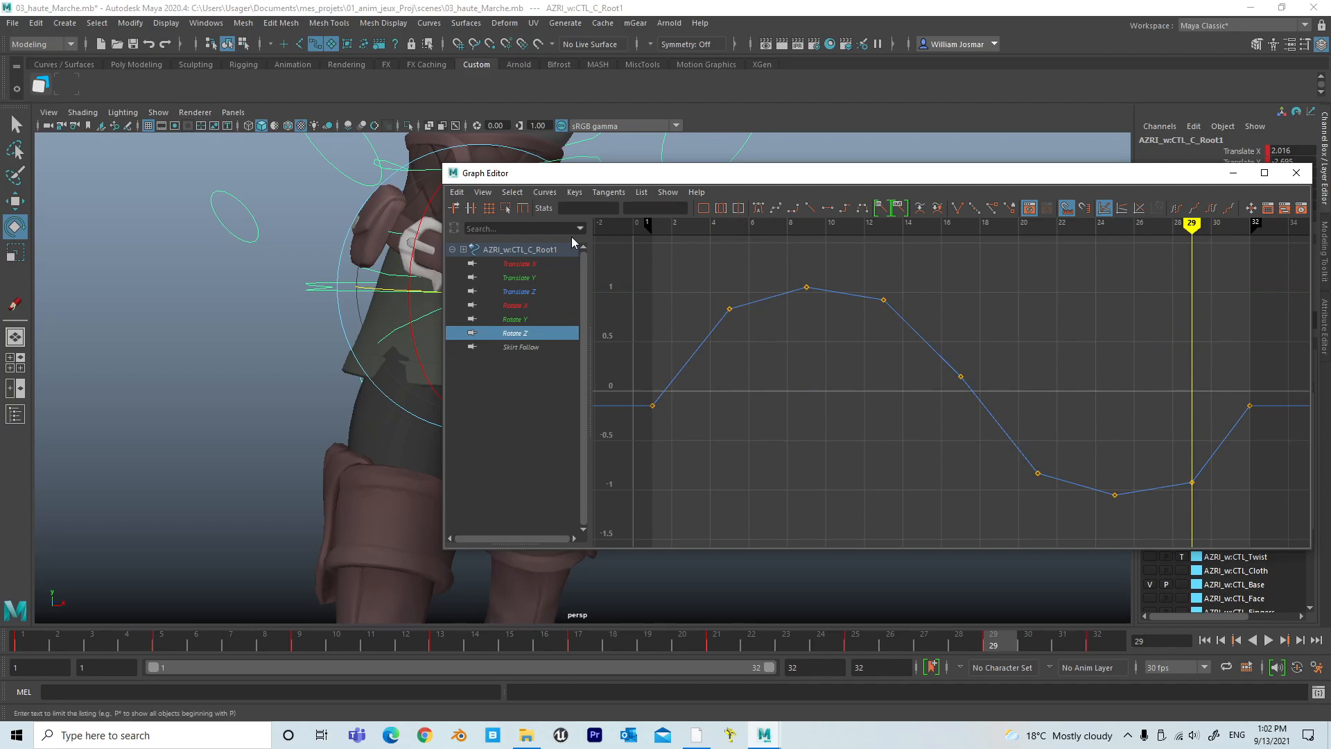
drag(770, 177, 1096, 205)
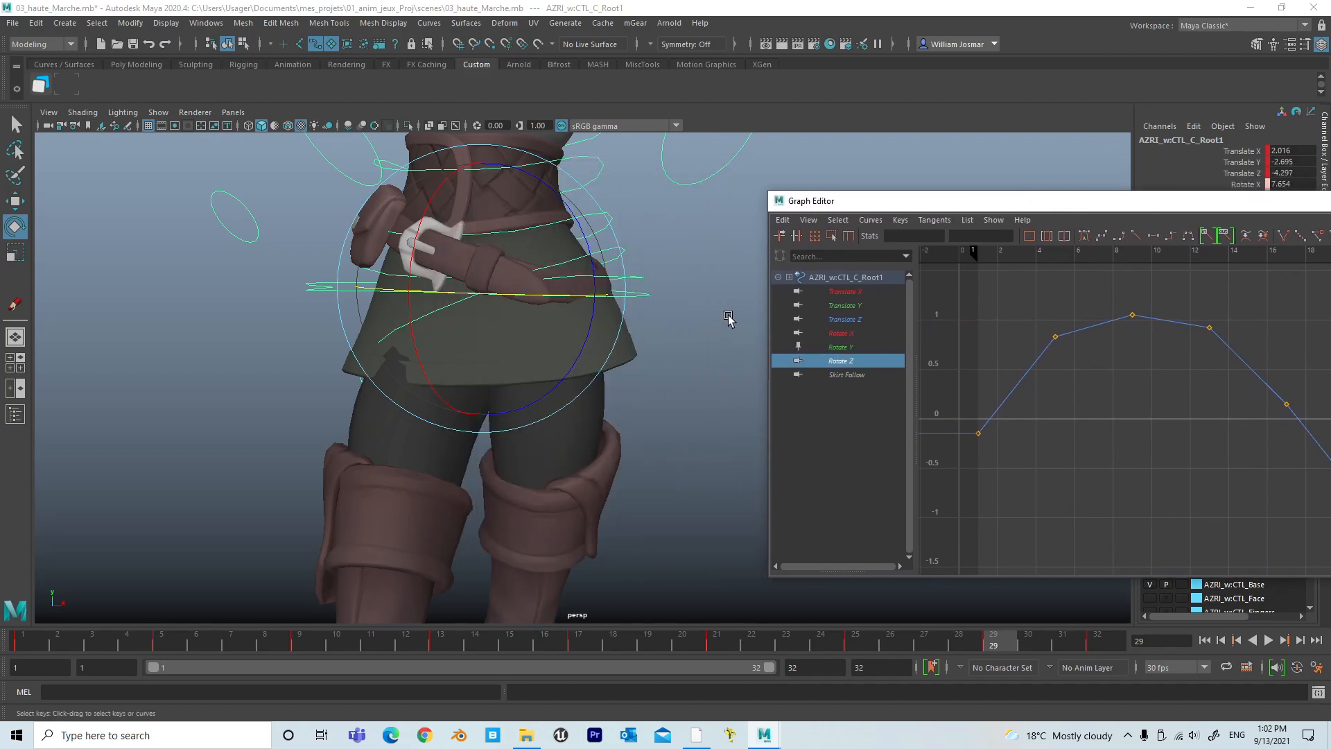
click(447, 309)
shift+click(447, 306)
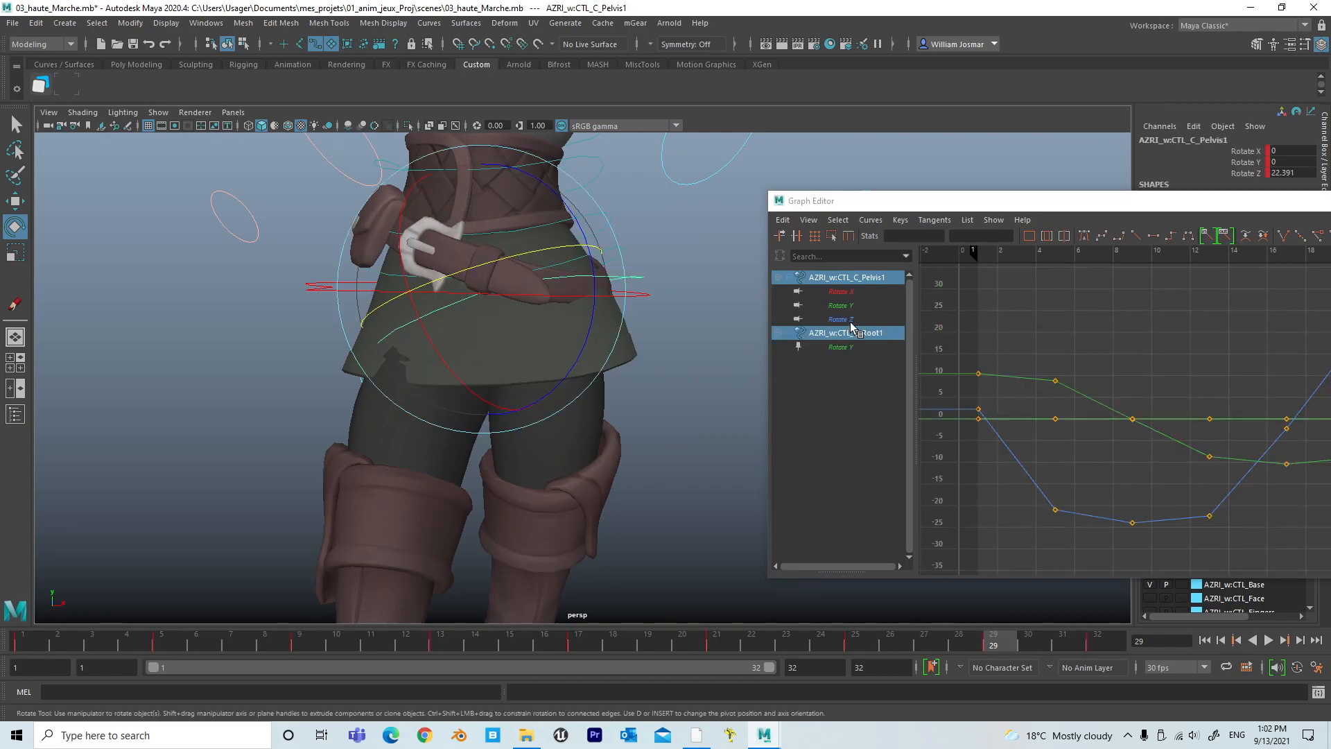
click(841, 319)
drag(971, 201, 647, 186)
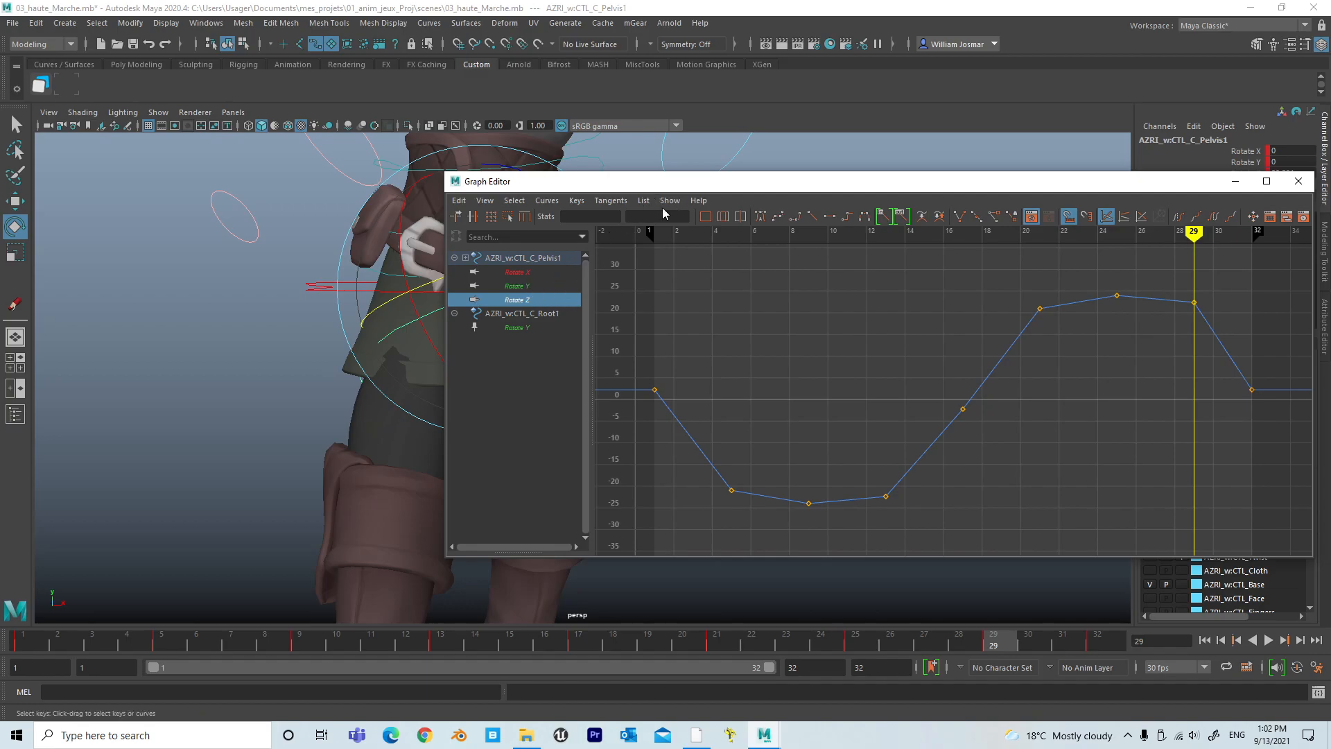
drag(651, 191, 1129, 301)
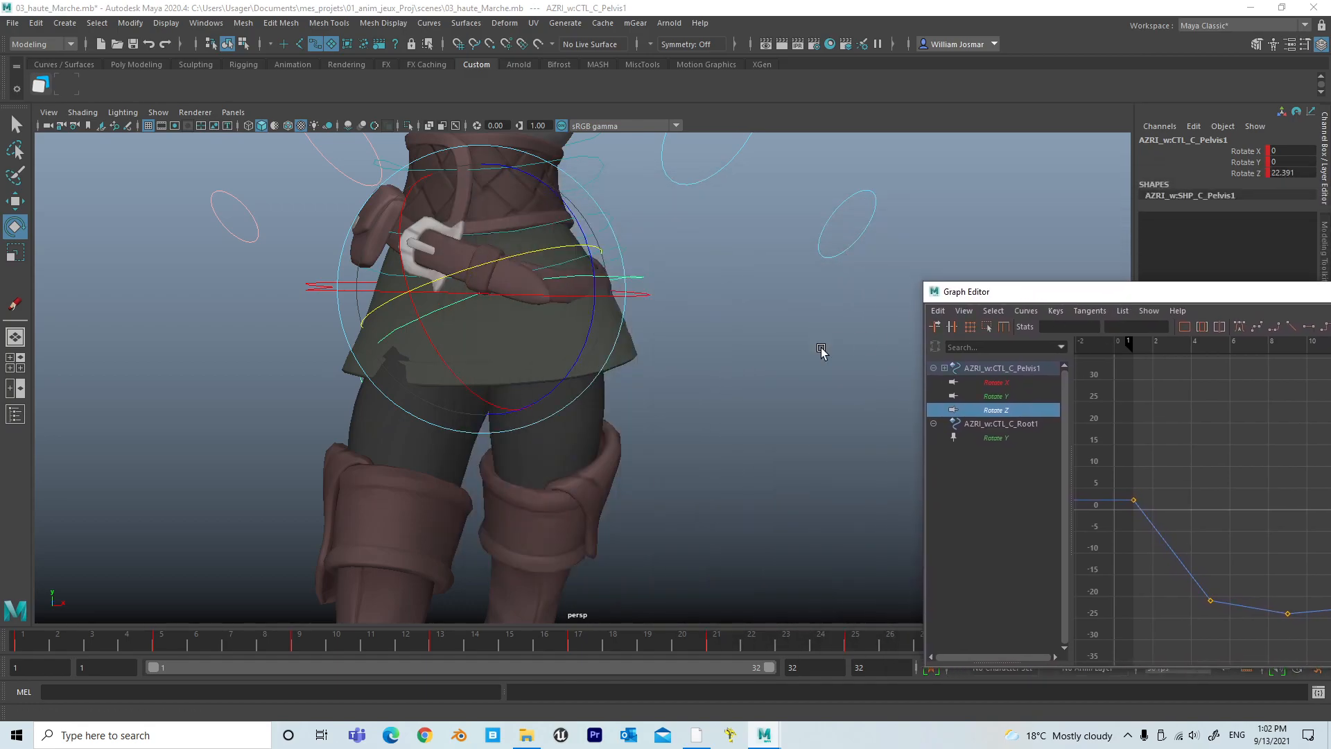
Unpin the root control's Rotate Y curve in the Graph Editor and show only the pelvis control's curves.
click(785, 343)
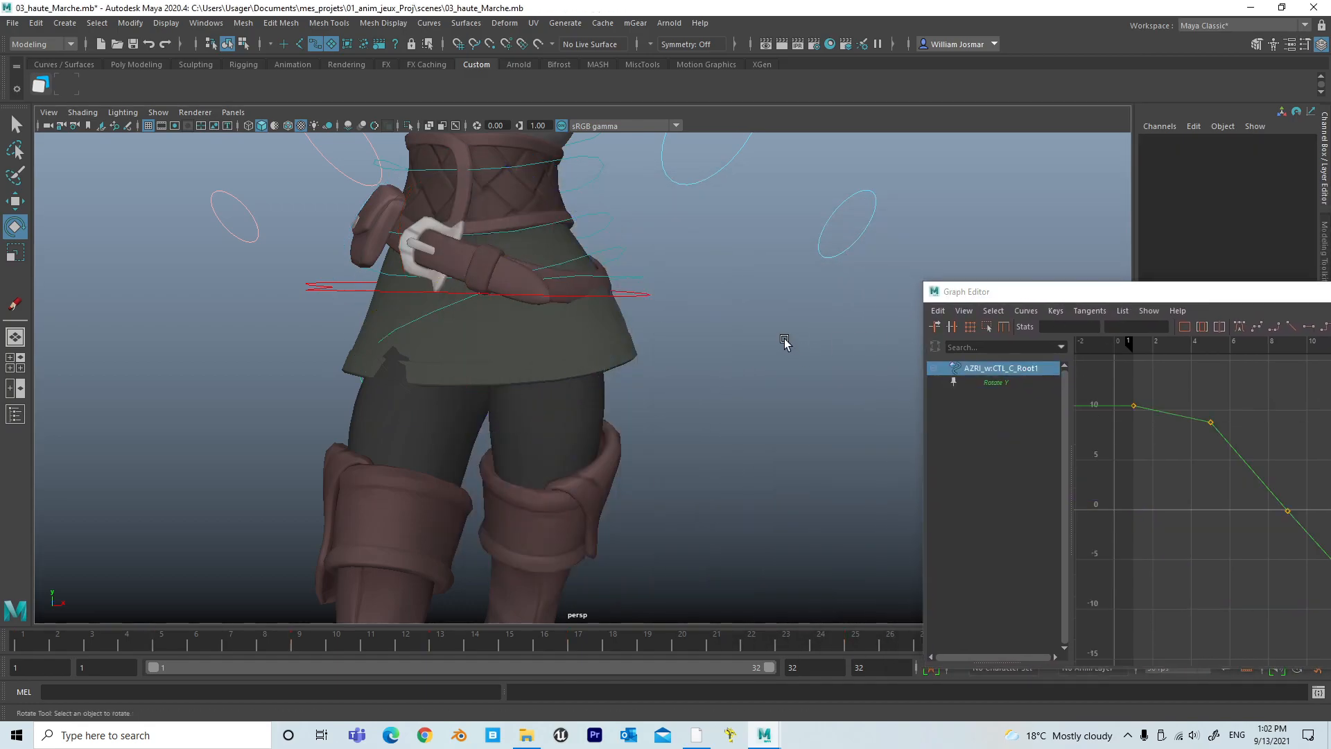
click(648, 285)
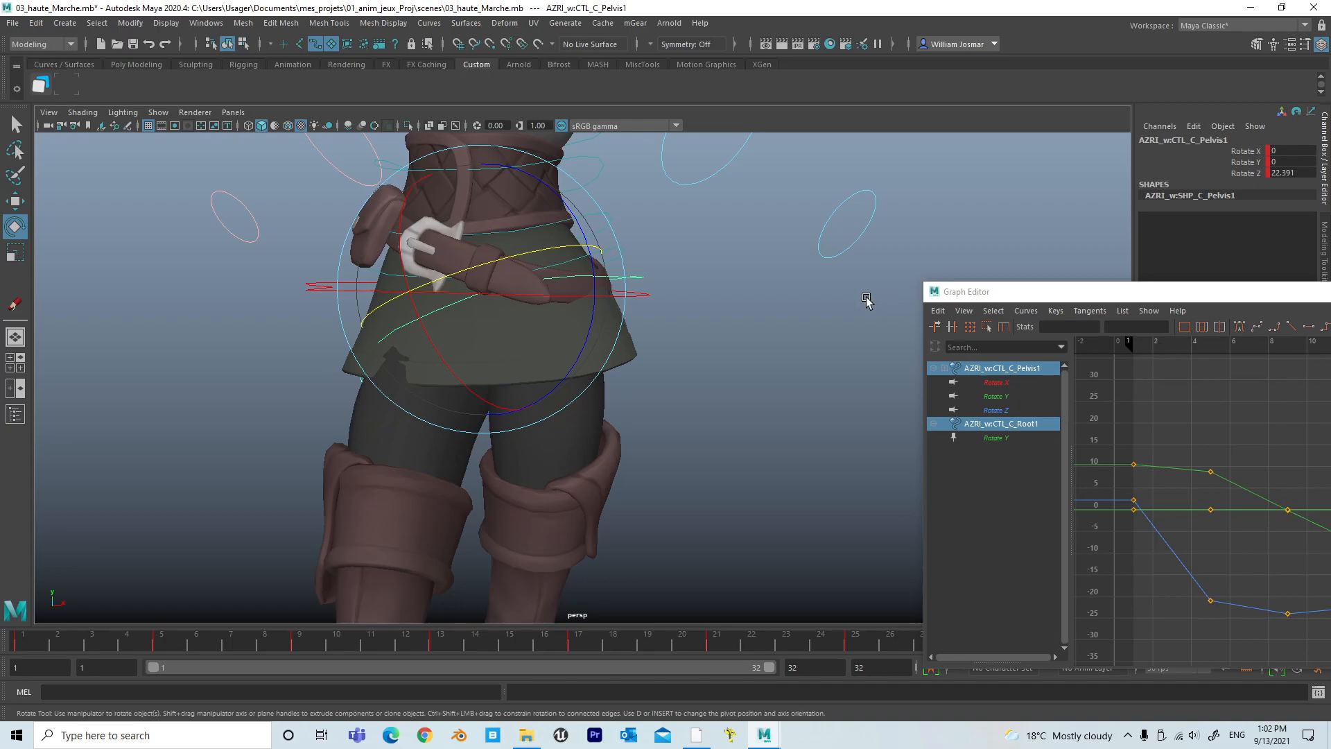
click(780, 325)
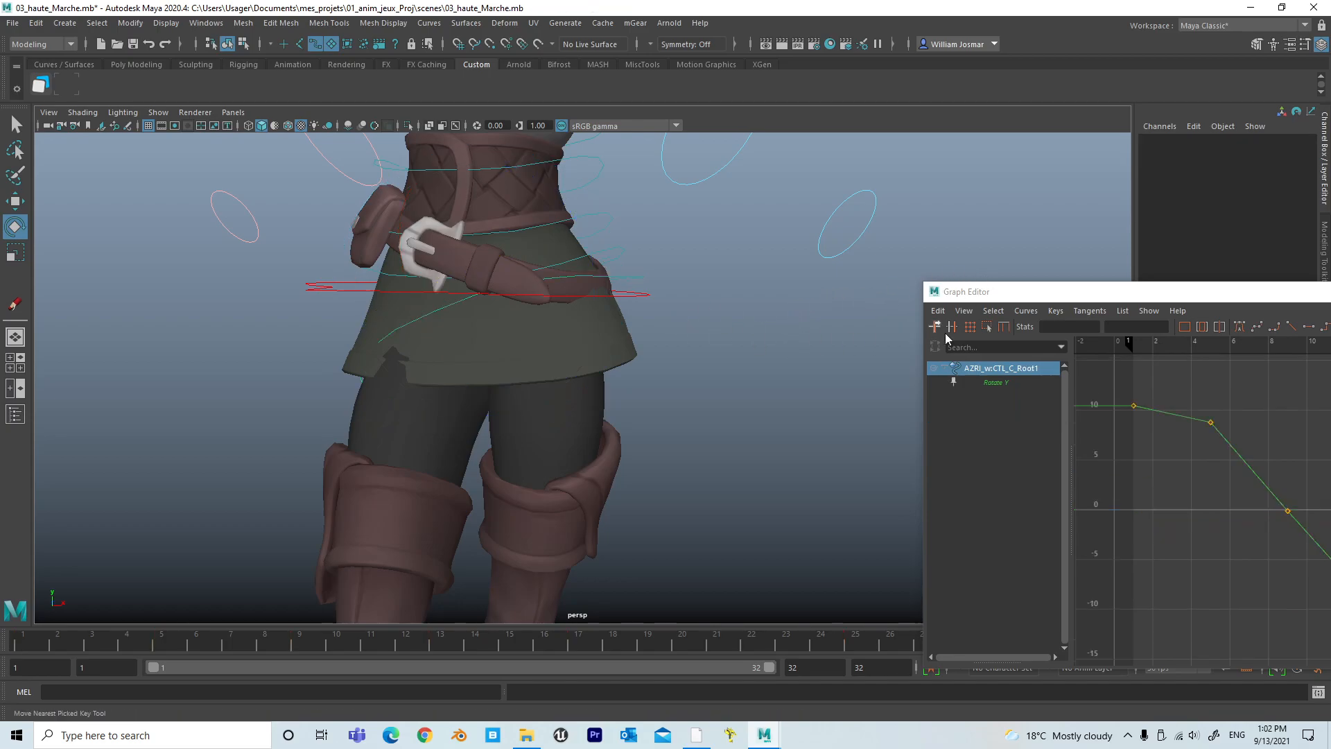
click(954, 383)
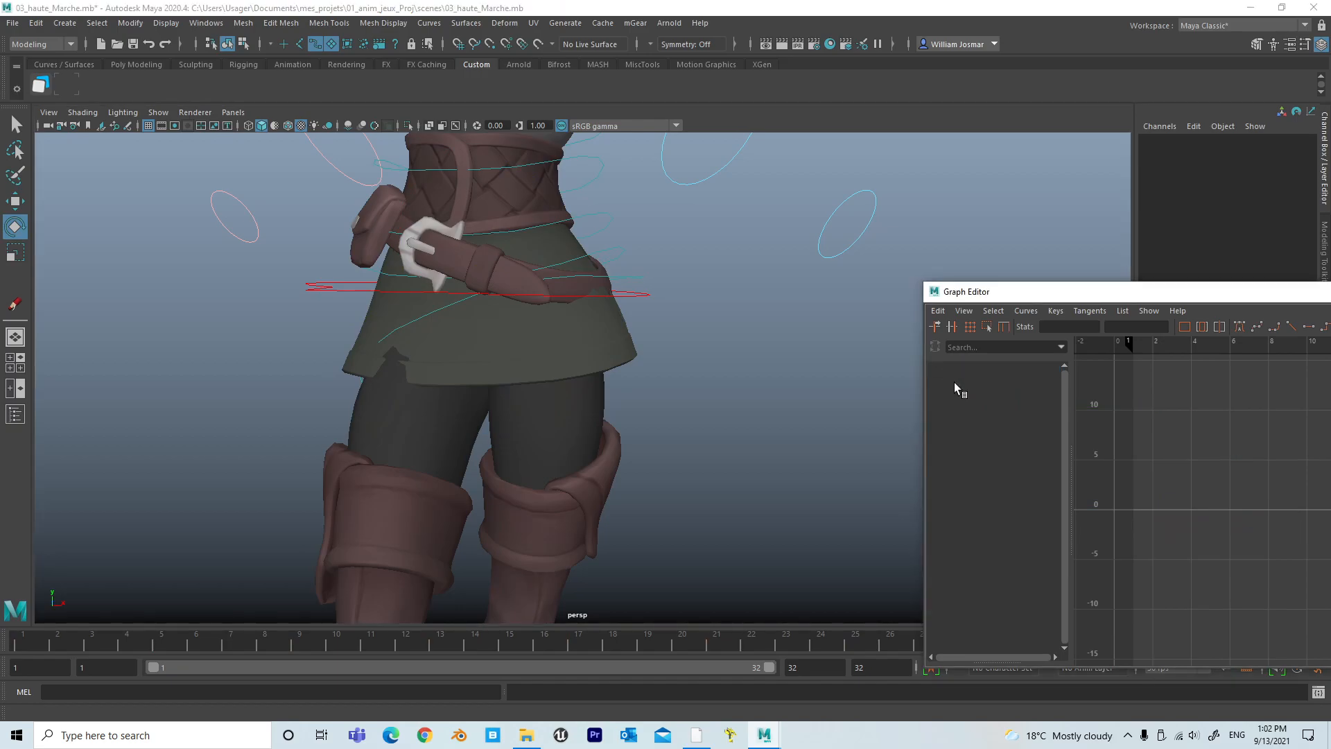
click(643, 290)
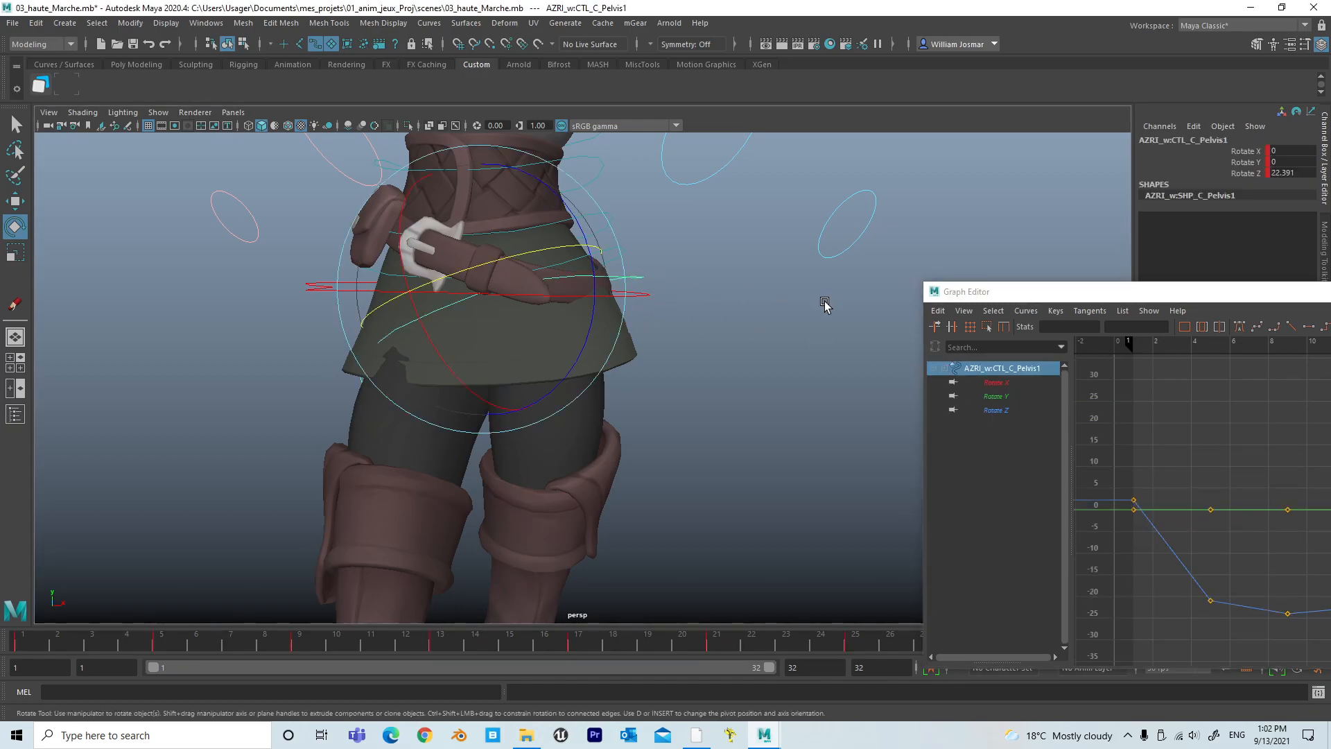
Isolate the pelvis control's Rotate Z curve for a final review and close the Graph Editor.
drag(974, 292, 710, 214)
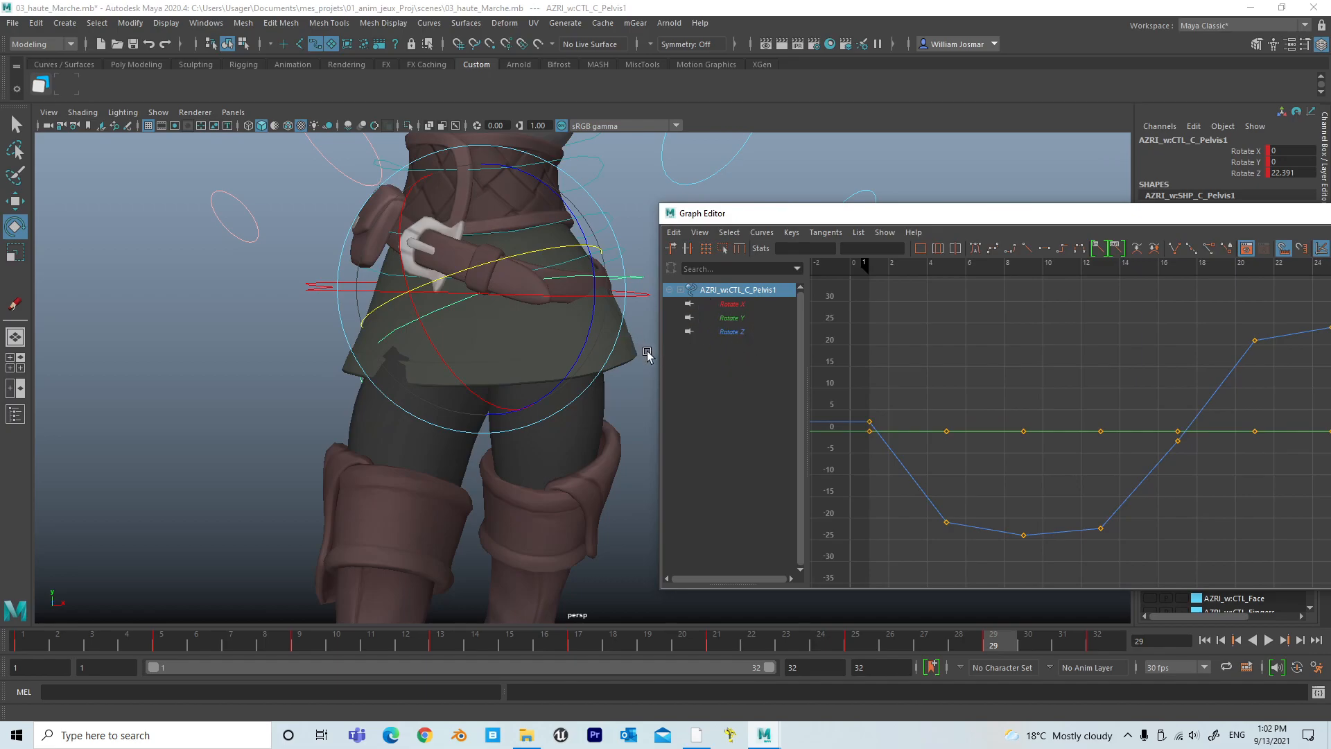
click(651, 326)
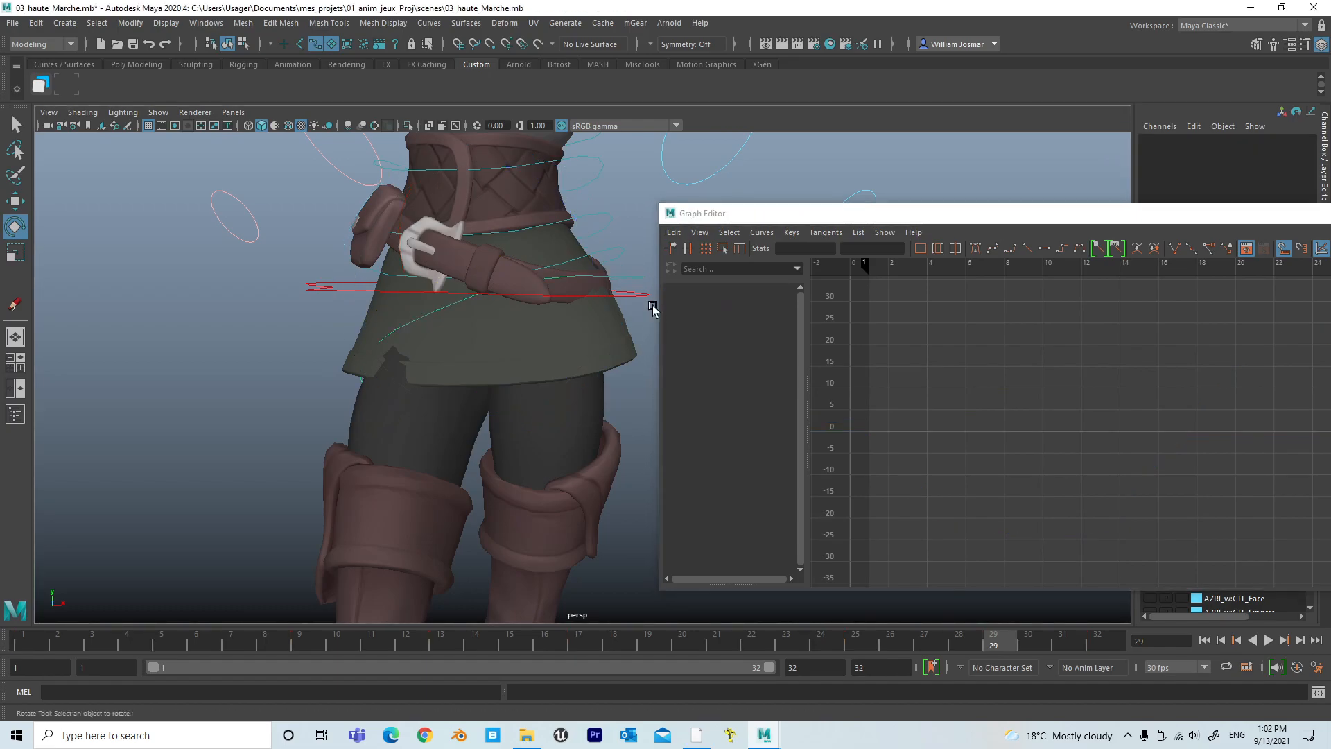
click(628, 289)
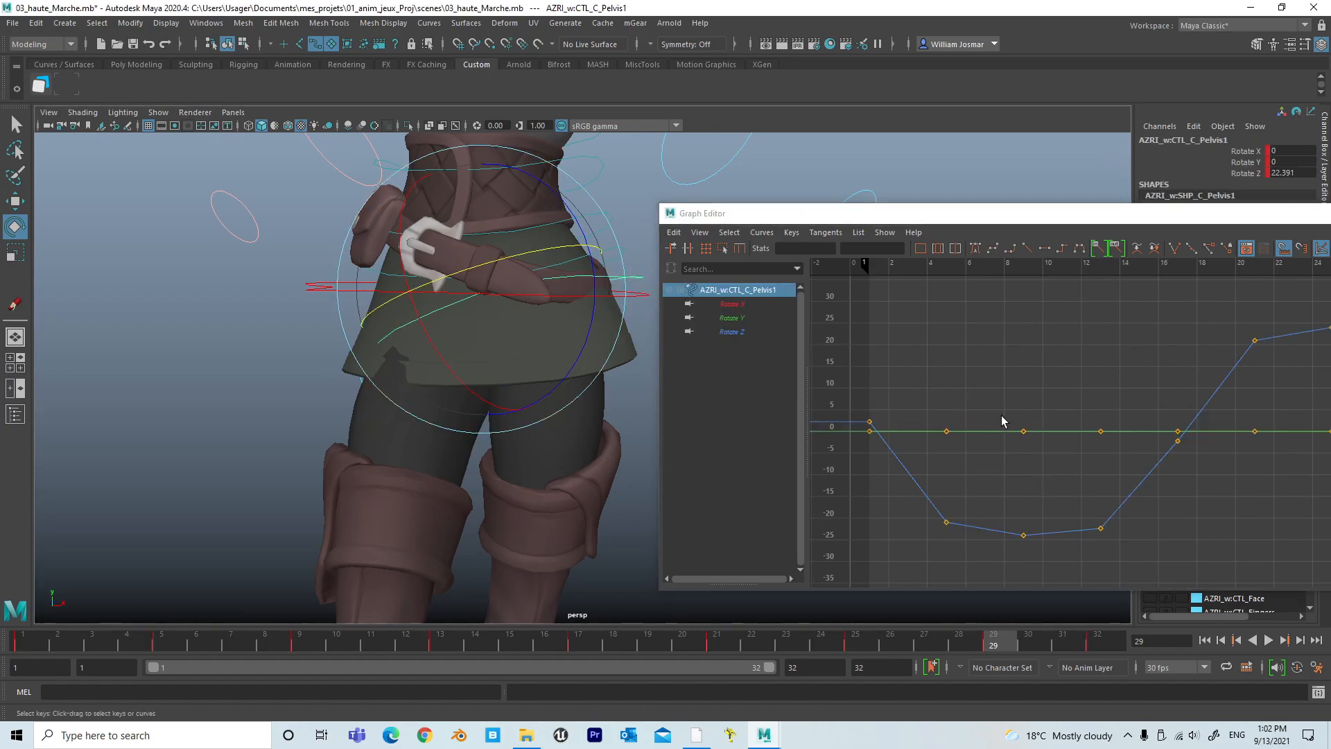
click(732, 332)
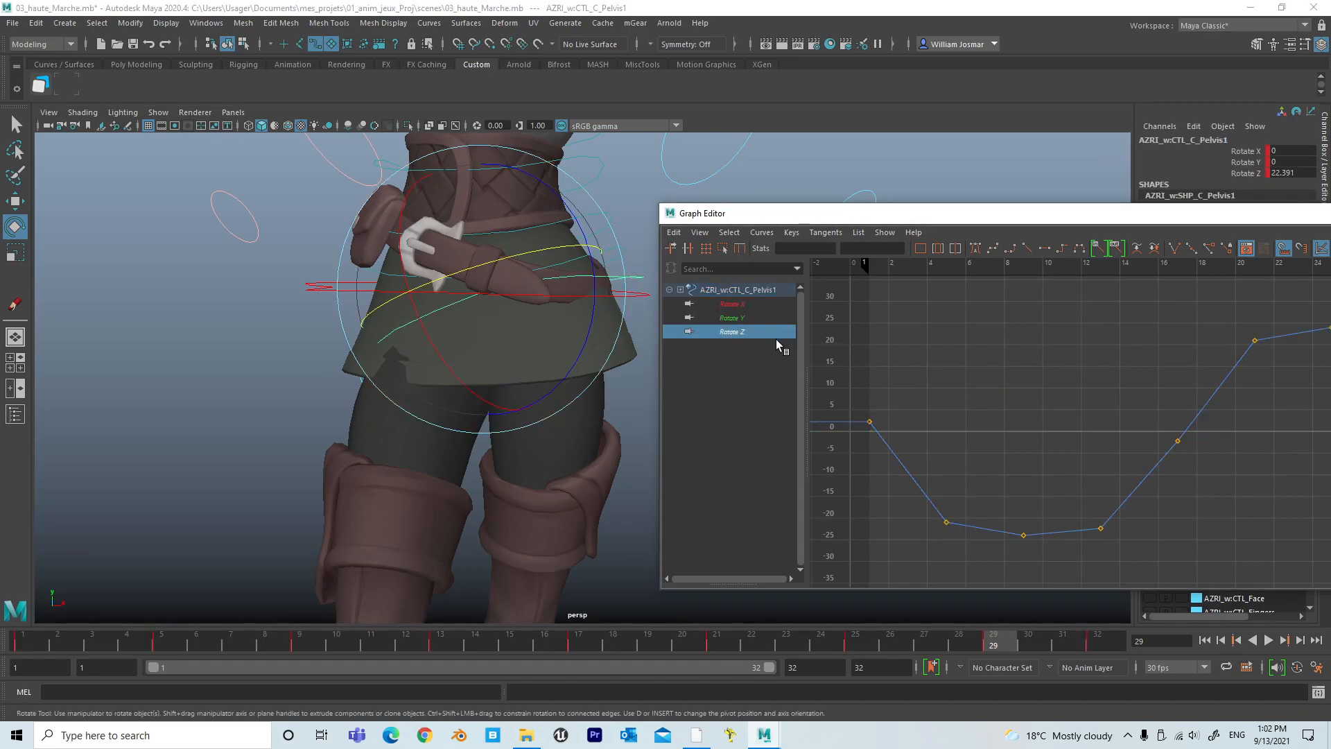
drag(992, 218, 659, 205)
click(1174, 197)
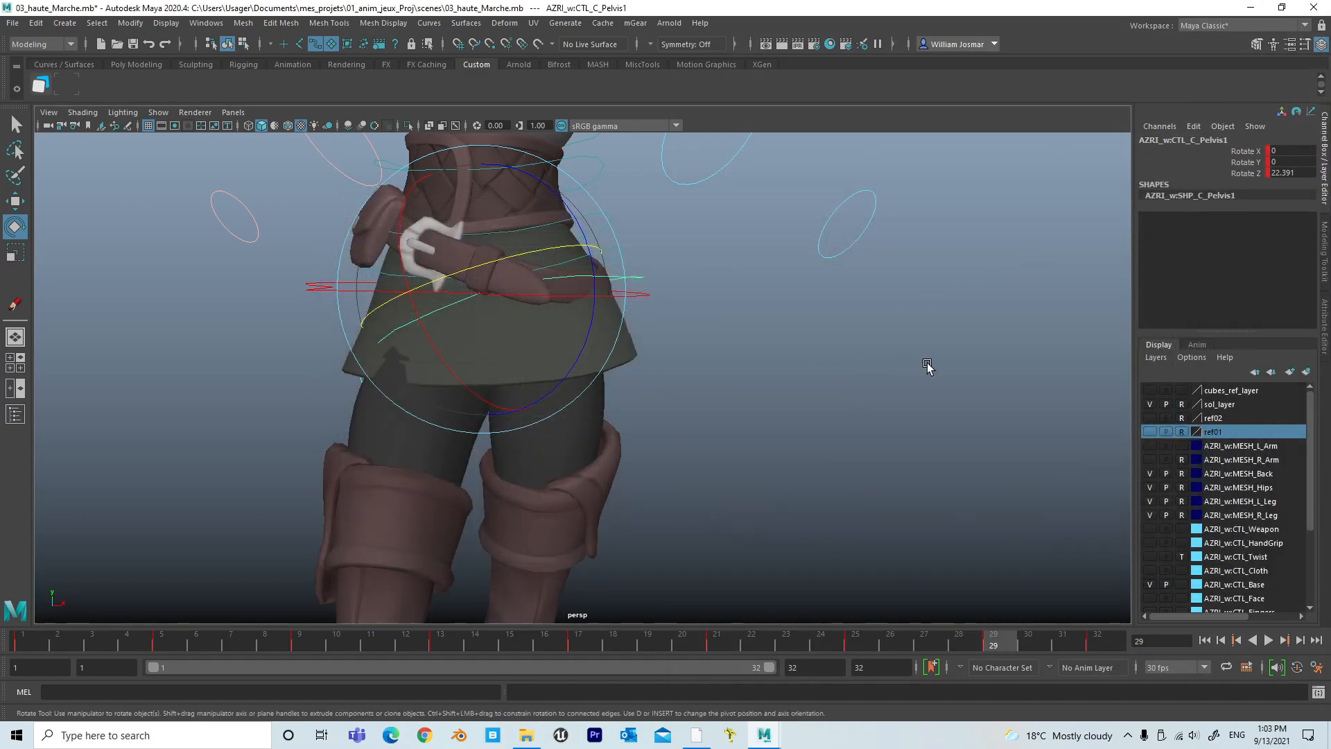
Select all of the character's animation controls in the viewport and open their curves in the Graph Editor.
scroll(924, 366, down, 6)
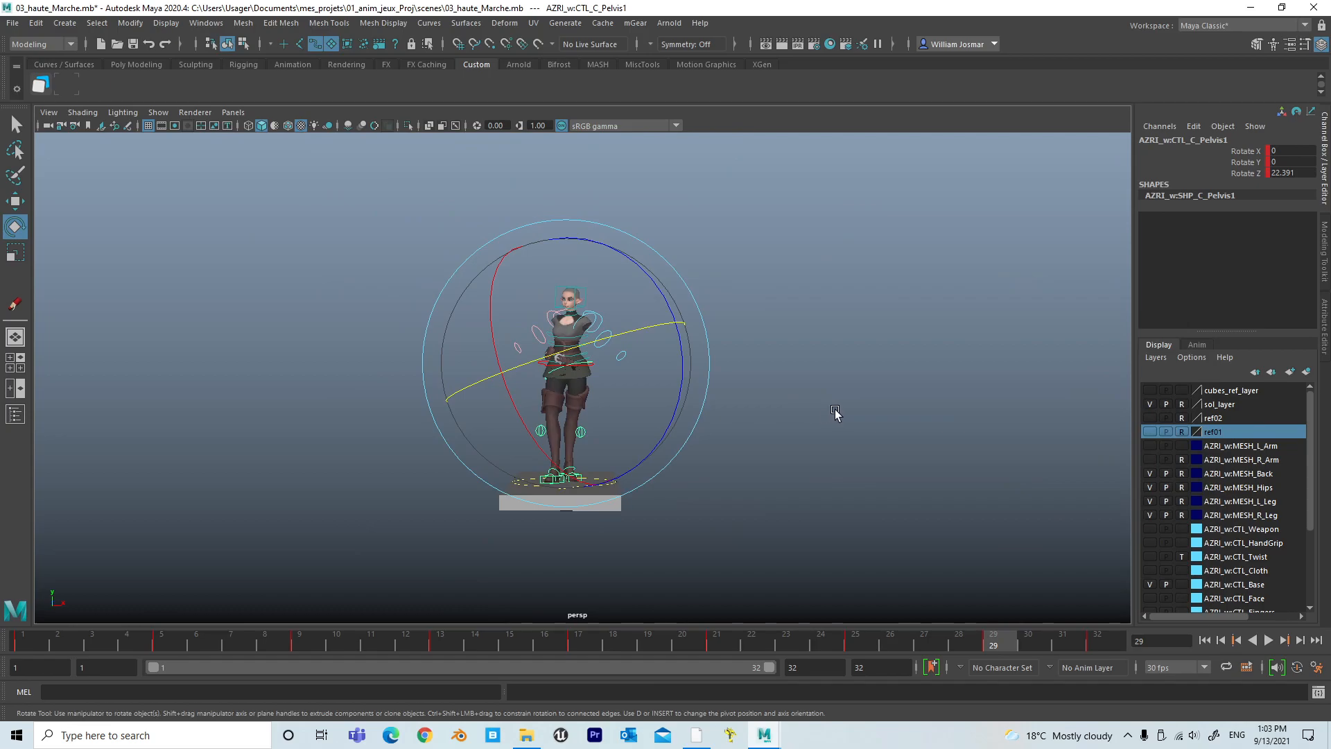
click(882, 411)
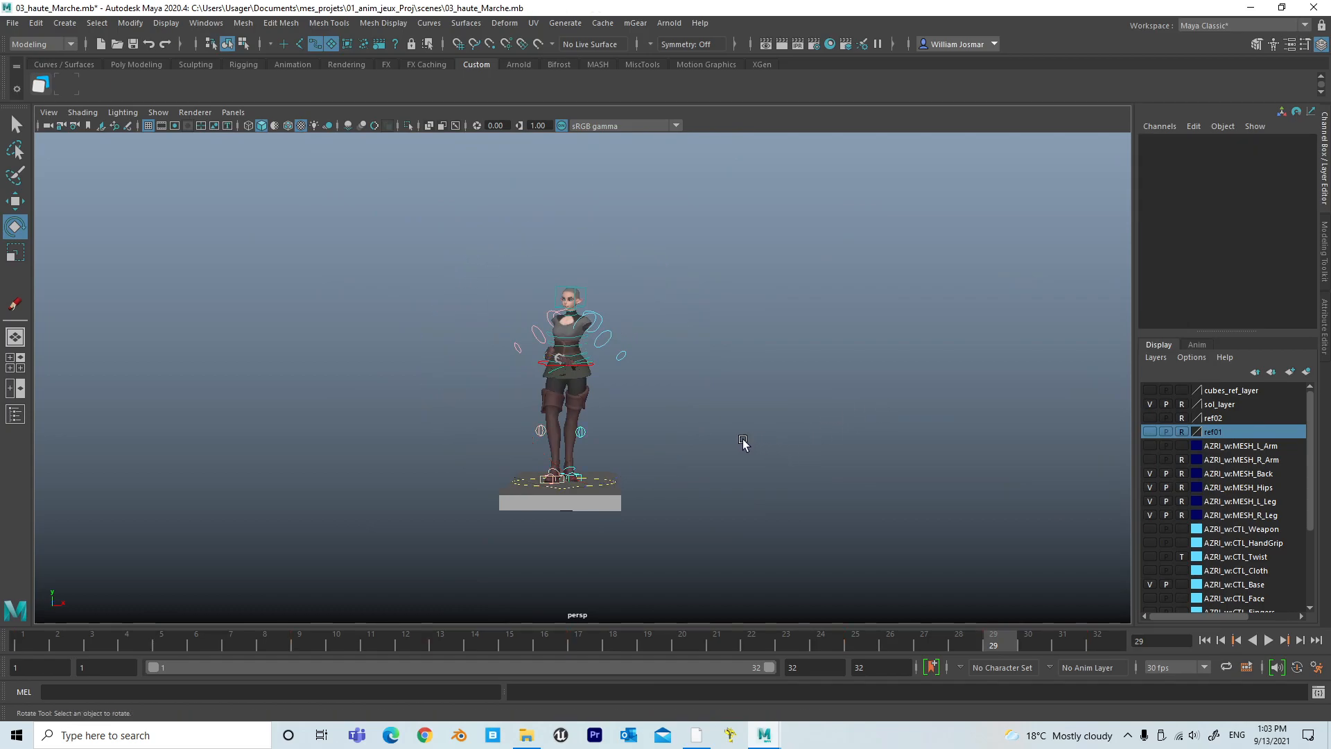
drag(423, 263, 748, 554)
click(40, 85)
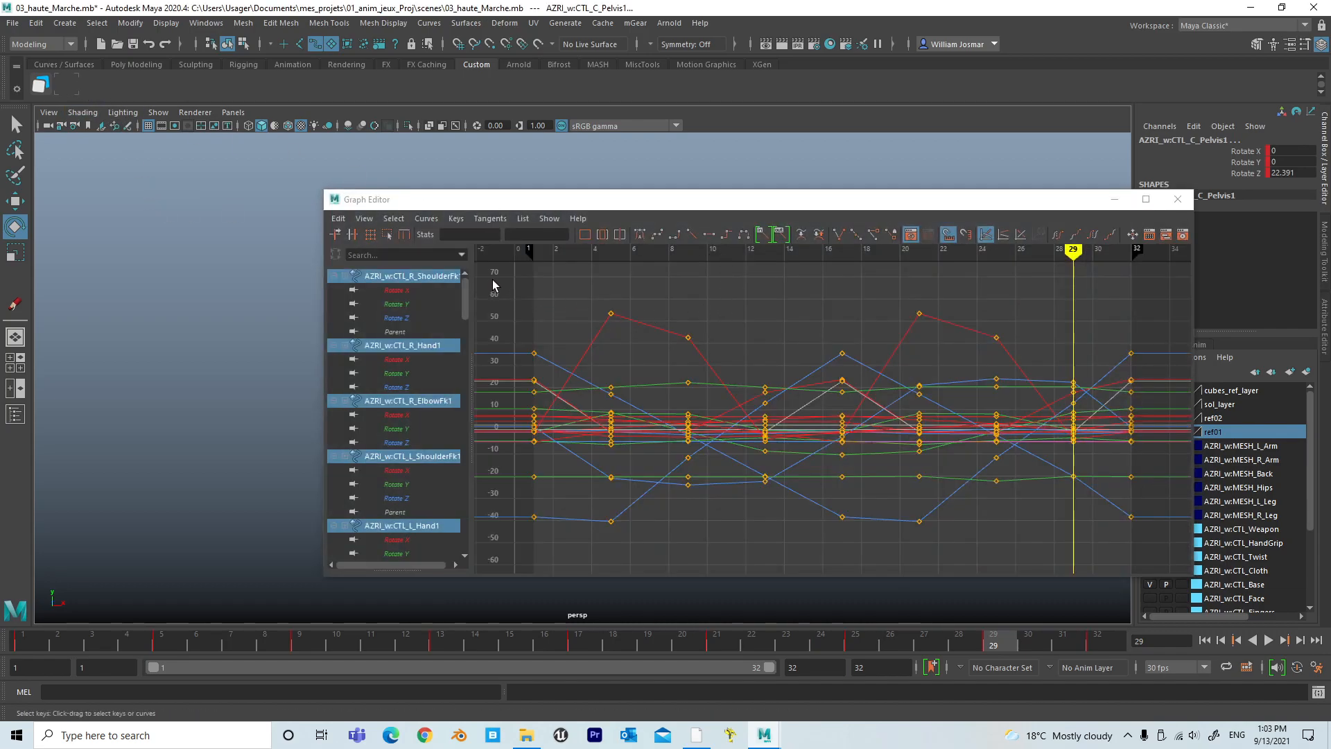
scroll(738, 340, down, 5)
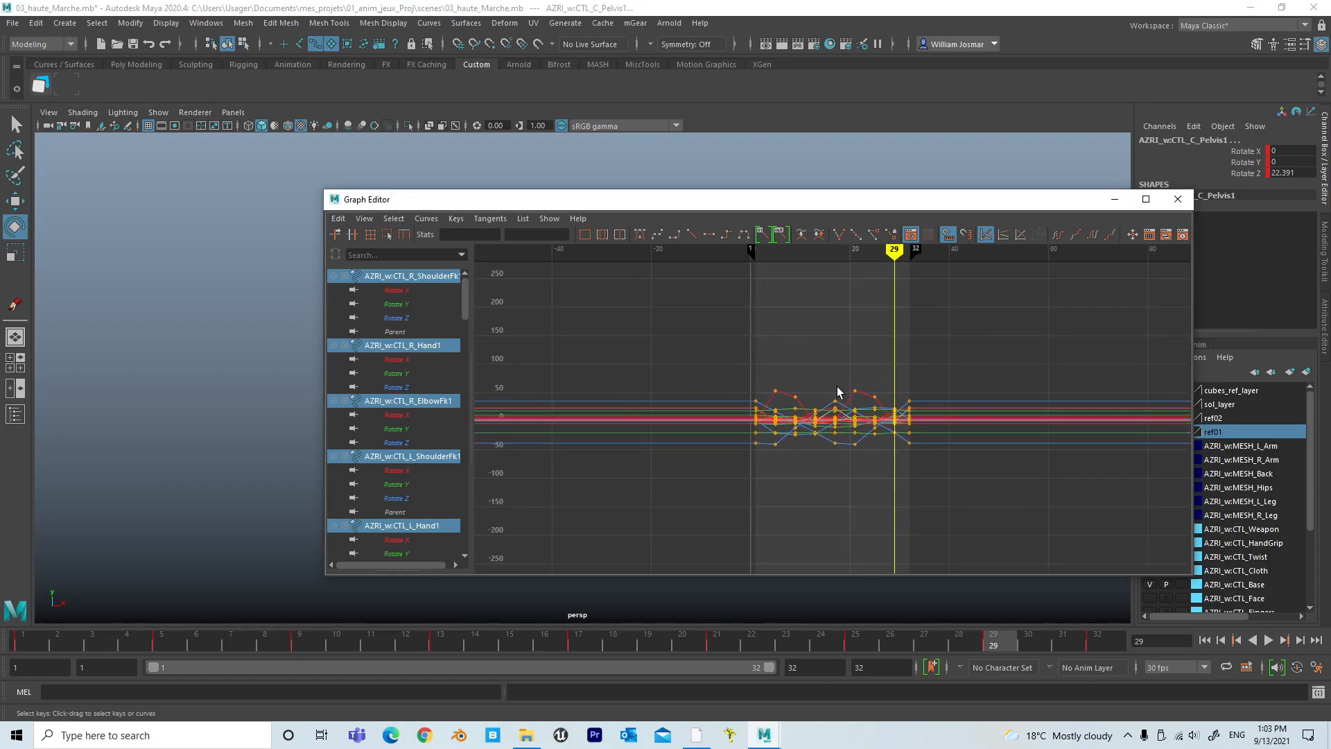
Switch the Infinity display of the curves off and back on in the Graph Editor to compare both views.
click(378, 221)
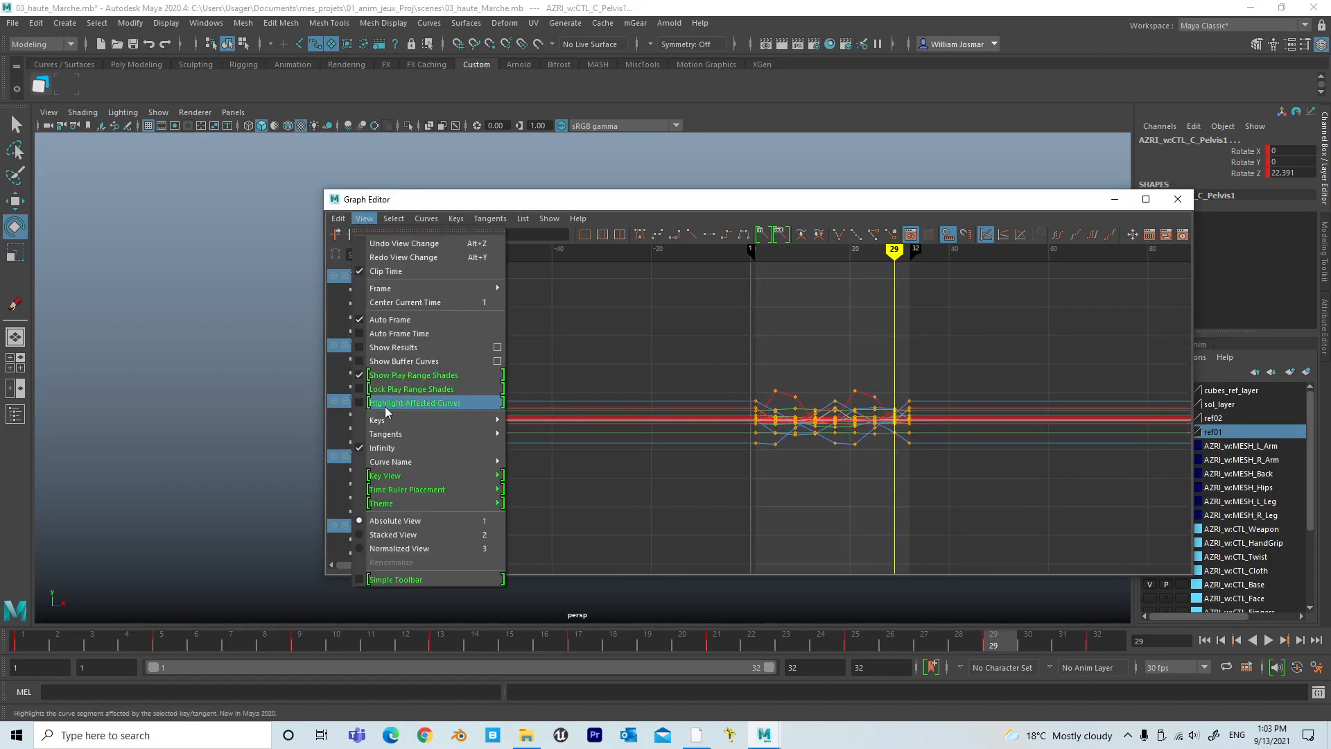
click(383, 448)
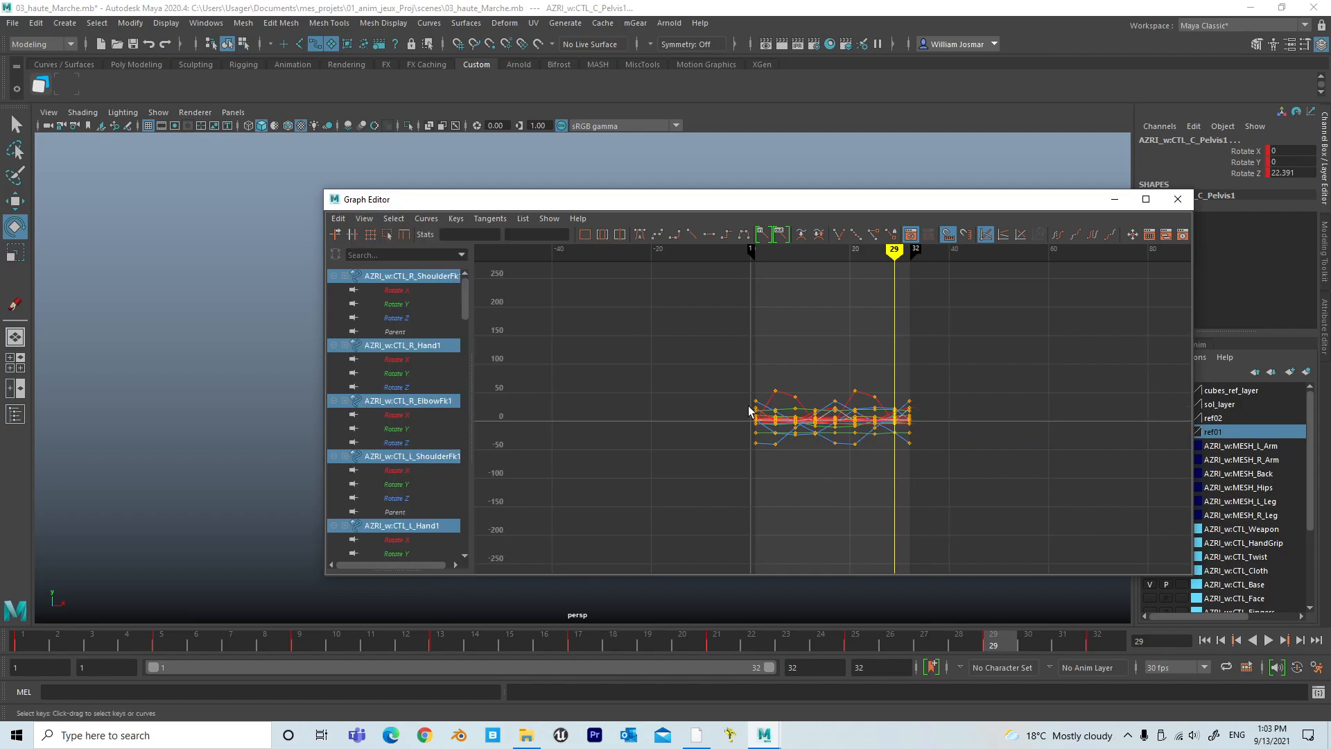
mouse_move(638, 445)
alt+right_down()
mouse_move(745, 430)
mouse_move(648, 426)
alt+right_up()
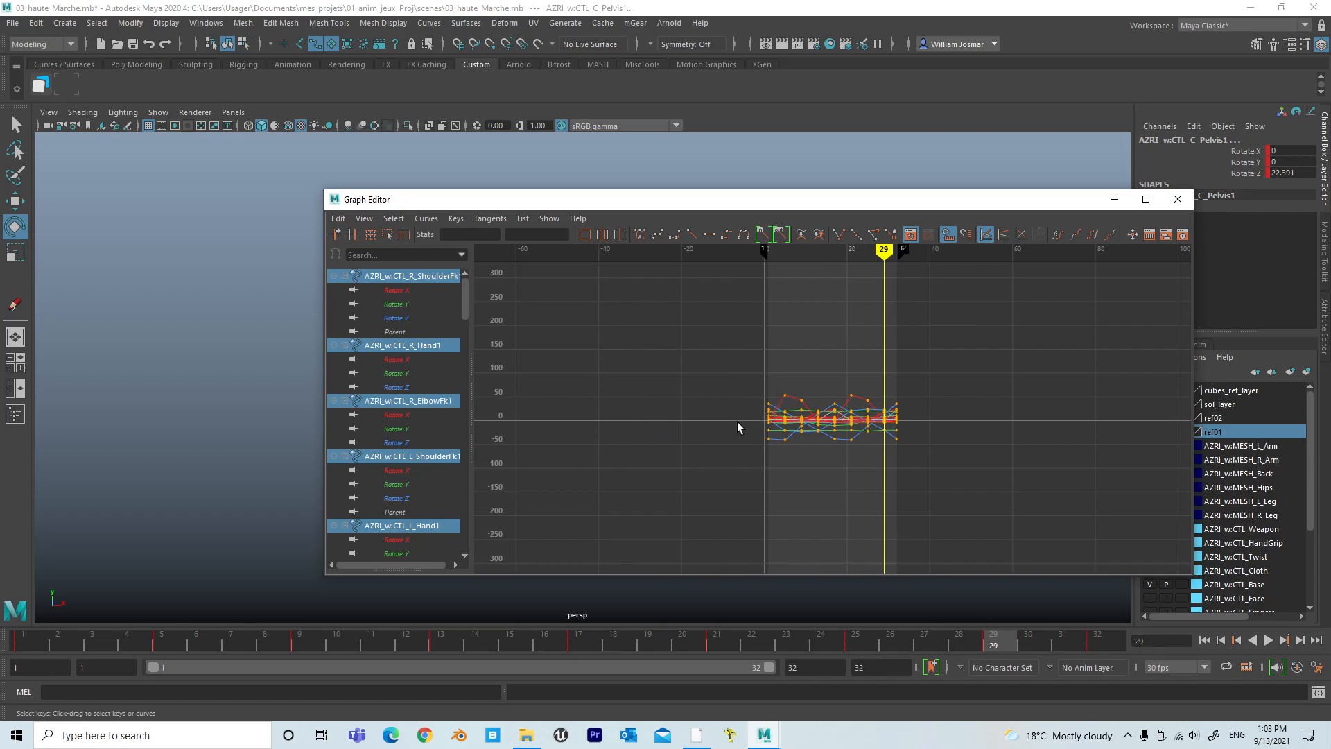
alt+right_drag(739, 420, 756, 424)
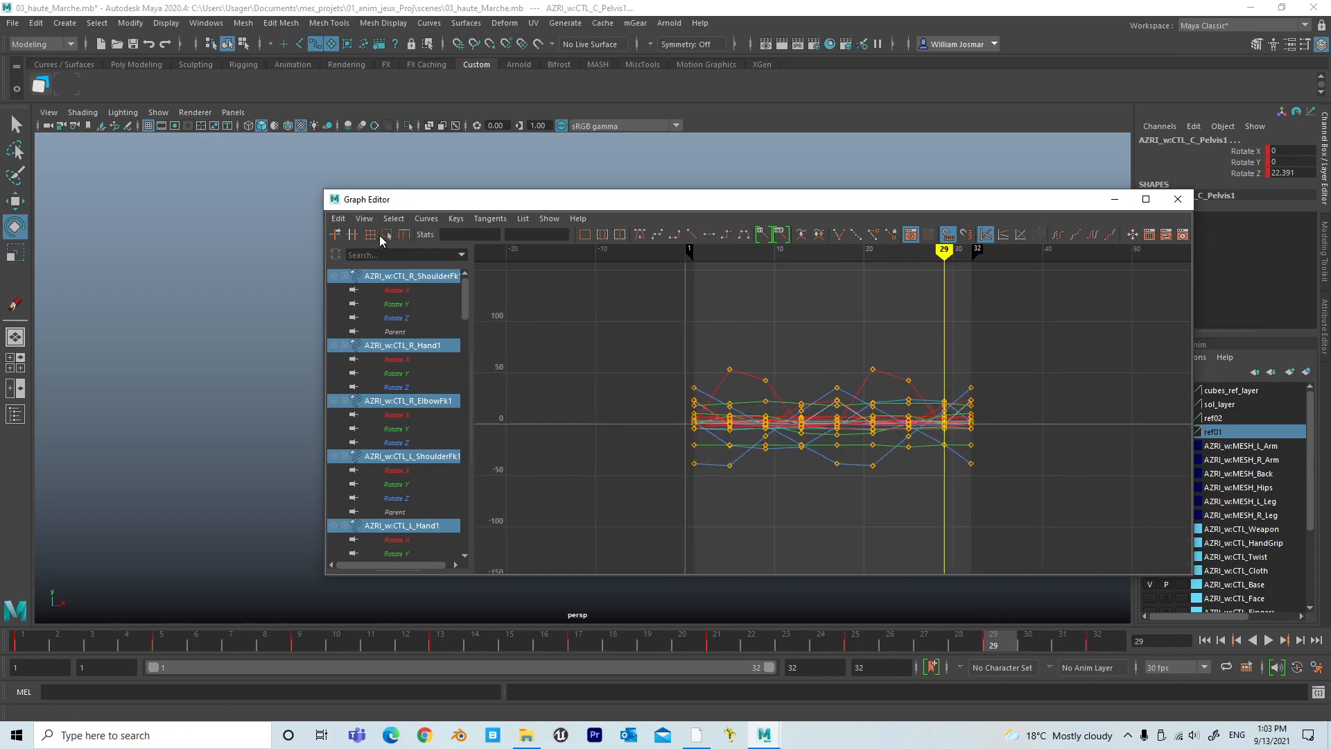
click(365, 219)
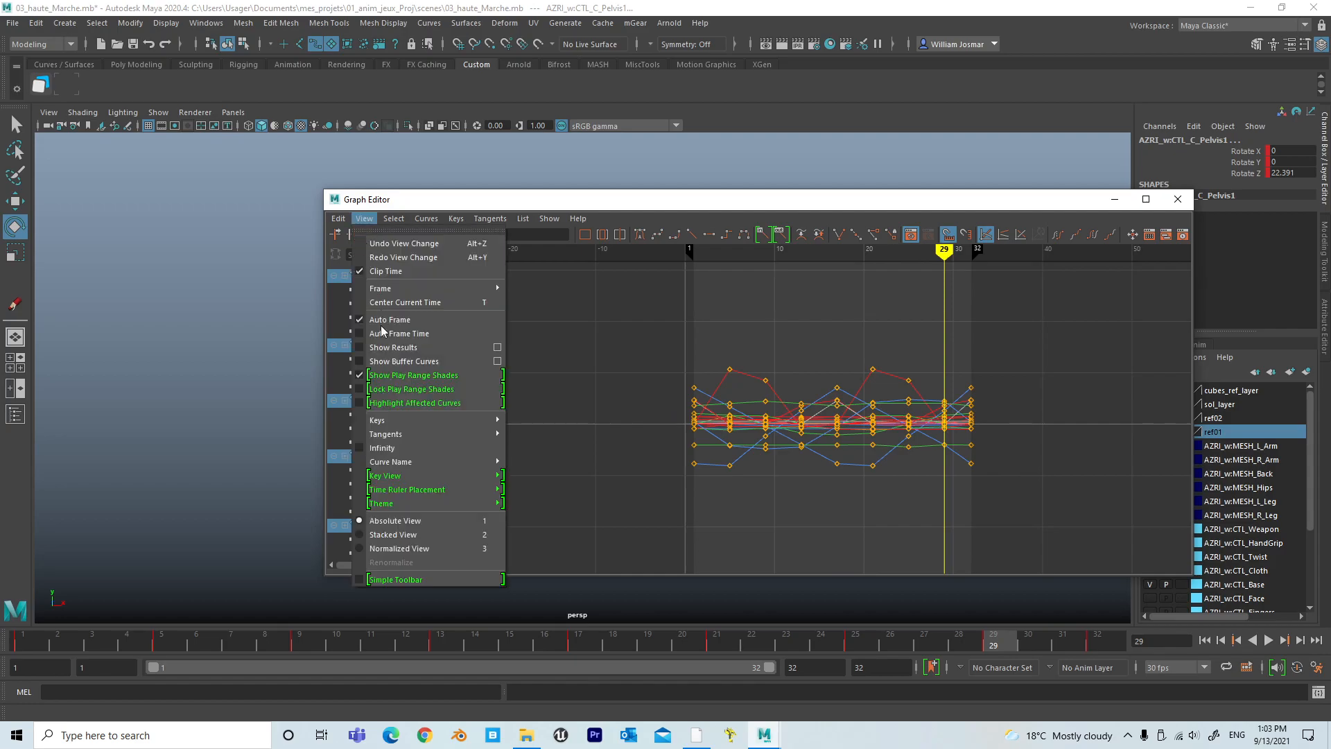
click(408, 449)
drag(494, 201, 734, 234)
drag(451, 182, 426, 176)
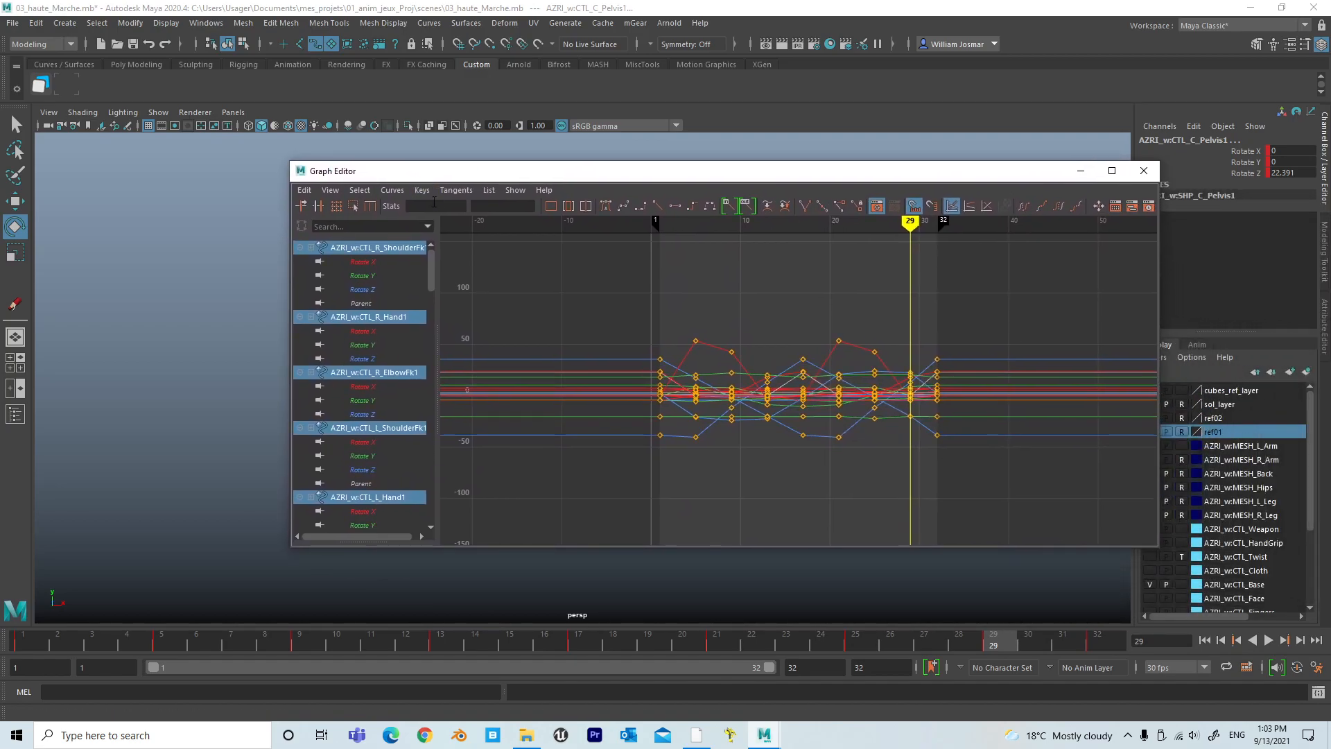
Set both Pre Infinity and Post Infinity to Cycle for the curves of all selected controls.
alt+middle_drag(755, 376, 707, 375)
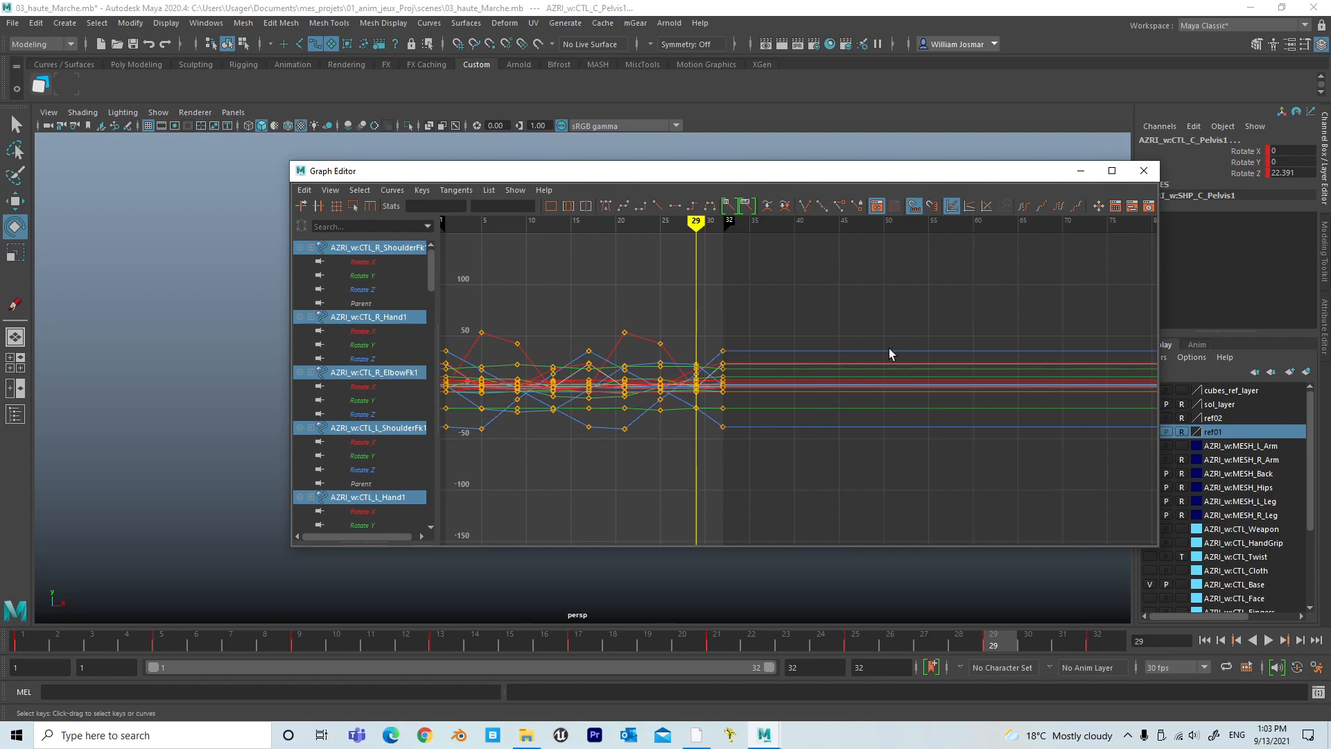
scroll(847, 394, down, 10)
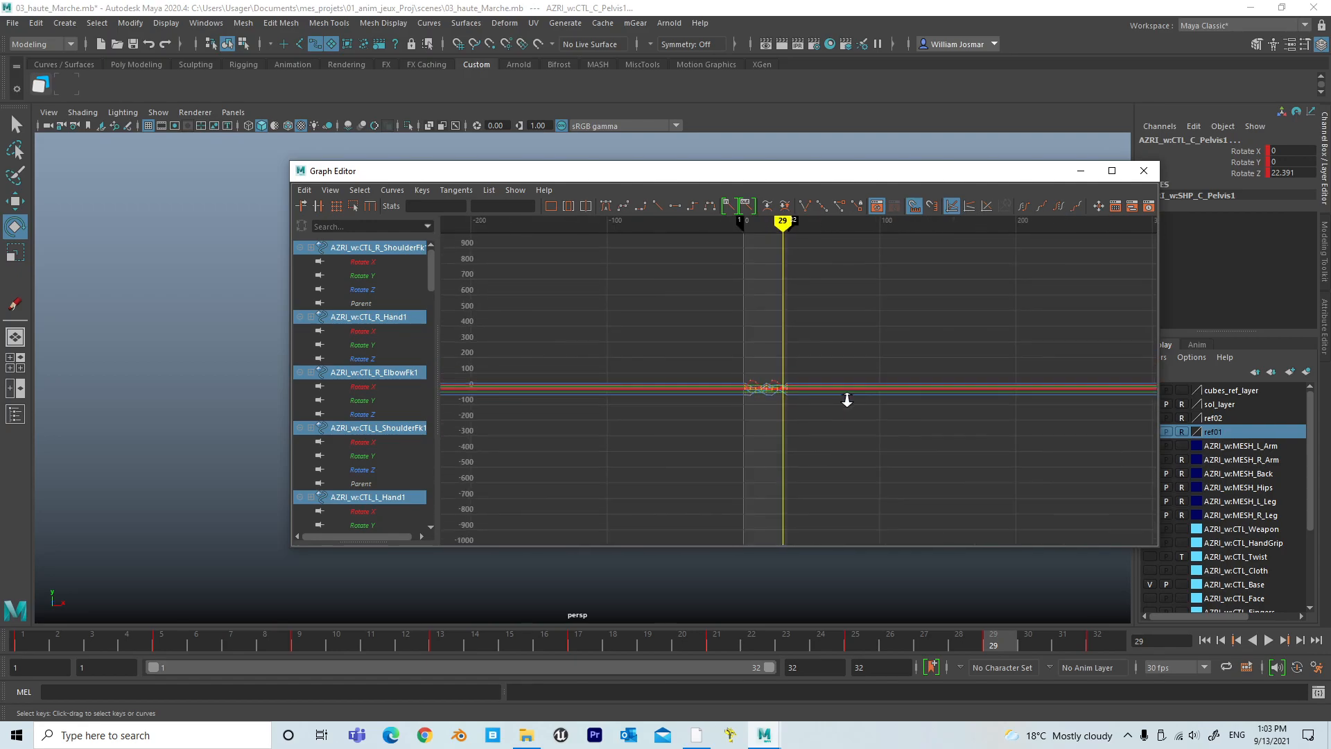
scroll(783, 416, up, 8)
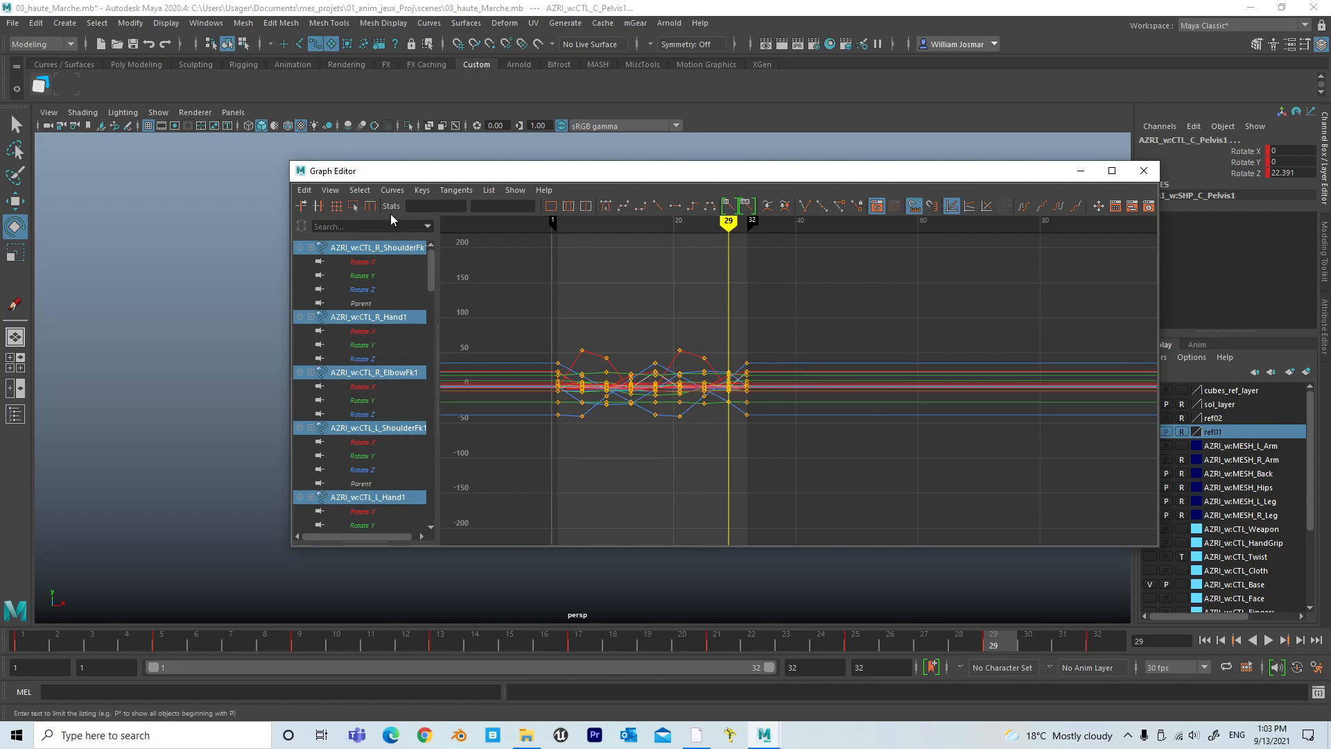
click(392, 190)
mouse_move(437, 218)
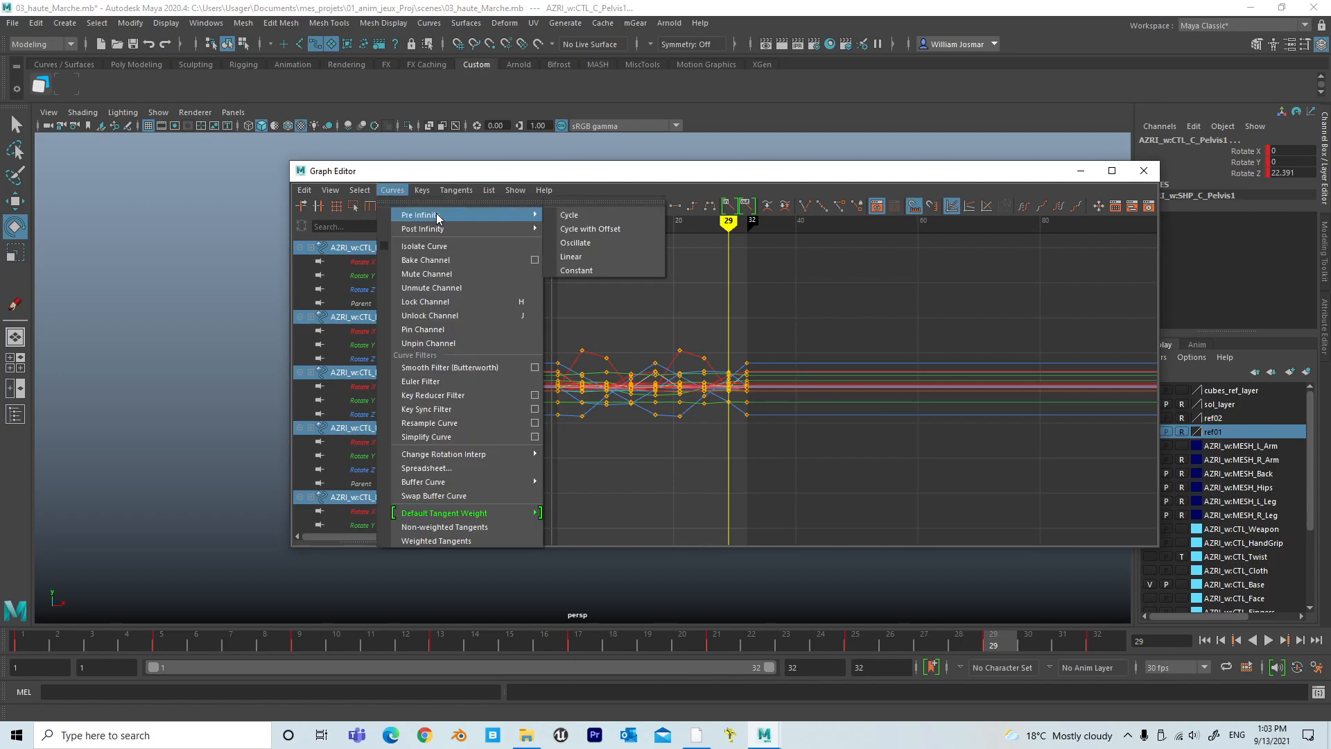
click(580, 216)
click(393, 190)
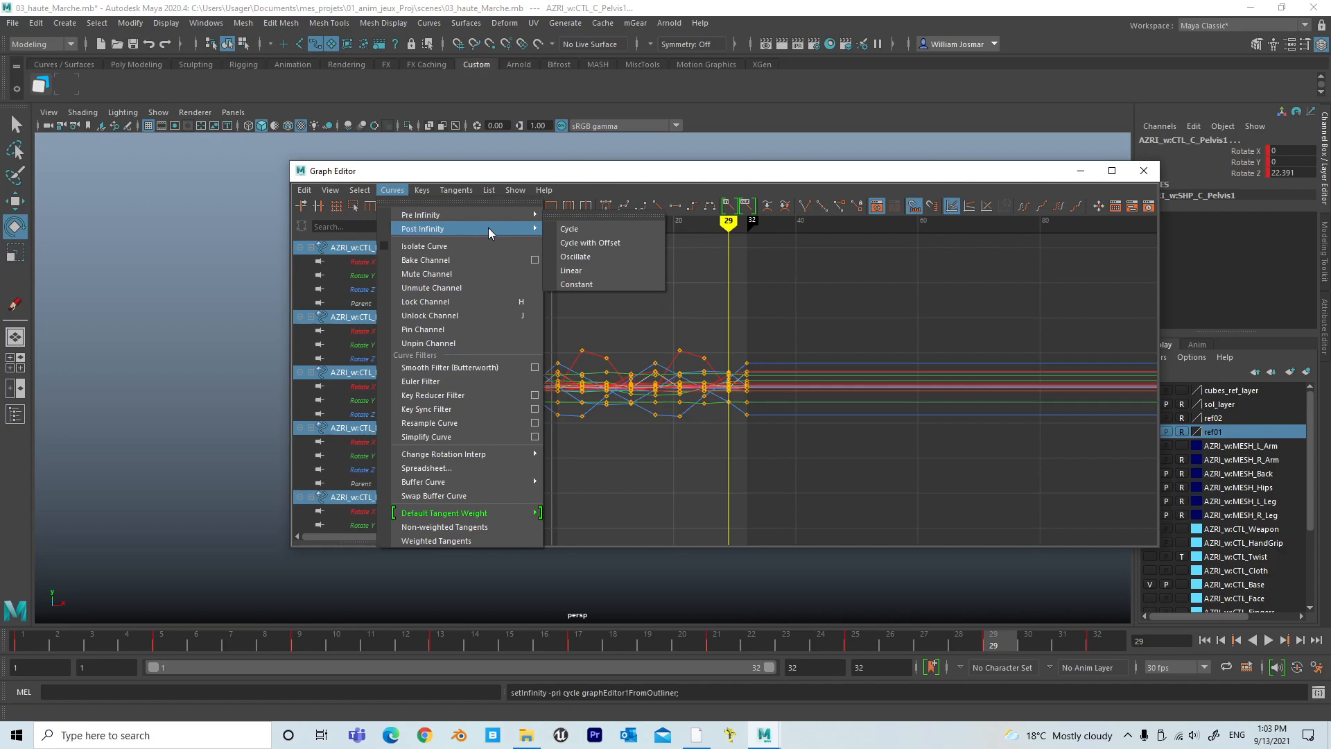
click(607, 229)
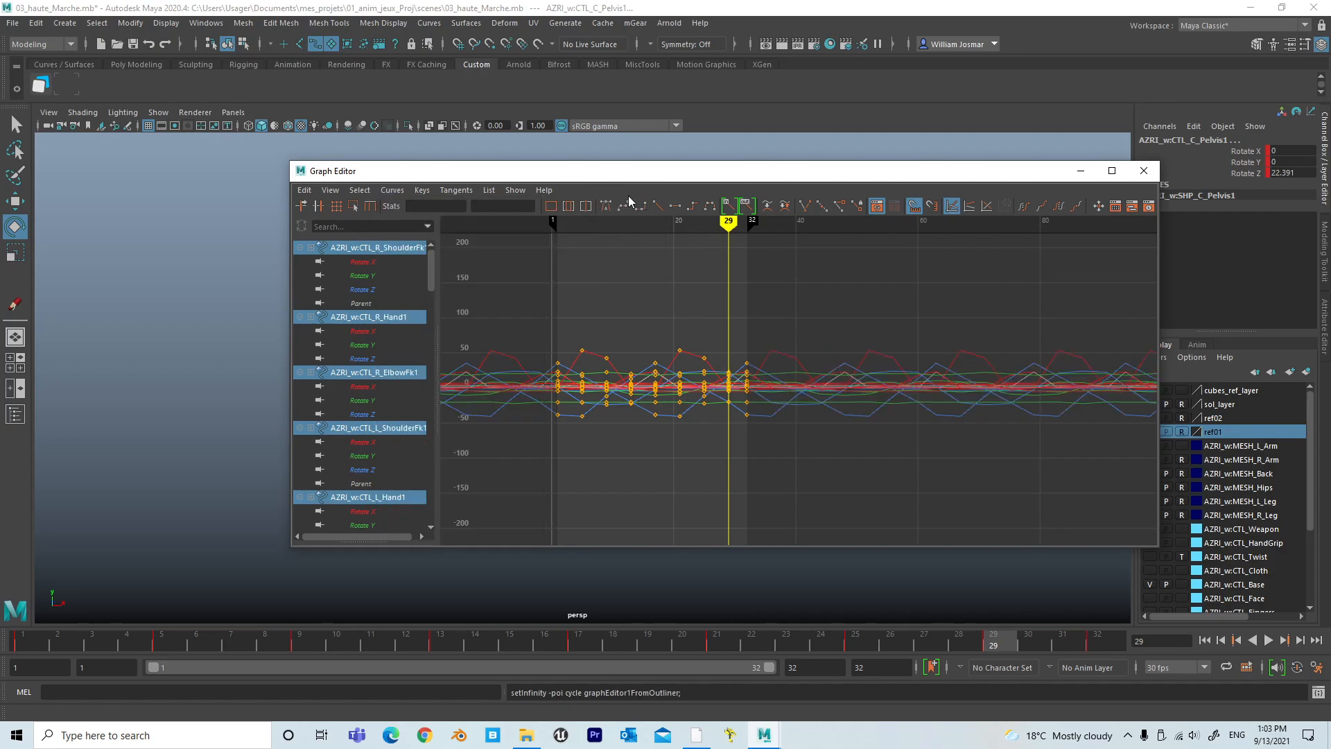
Apply stepped tangents to the curves of all selected controls and close the Graph Editor.
drag(631, 179, 538, 139)
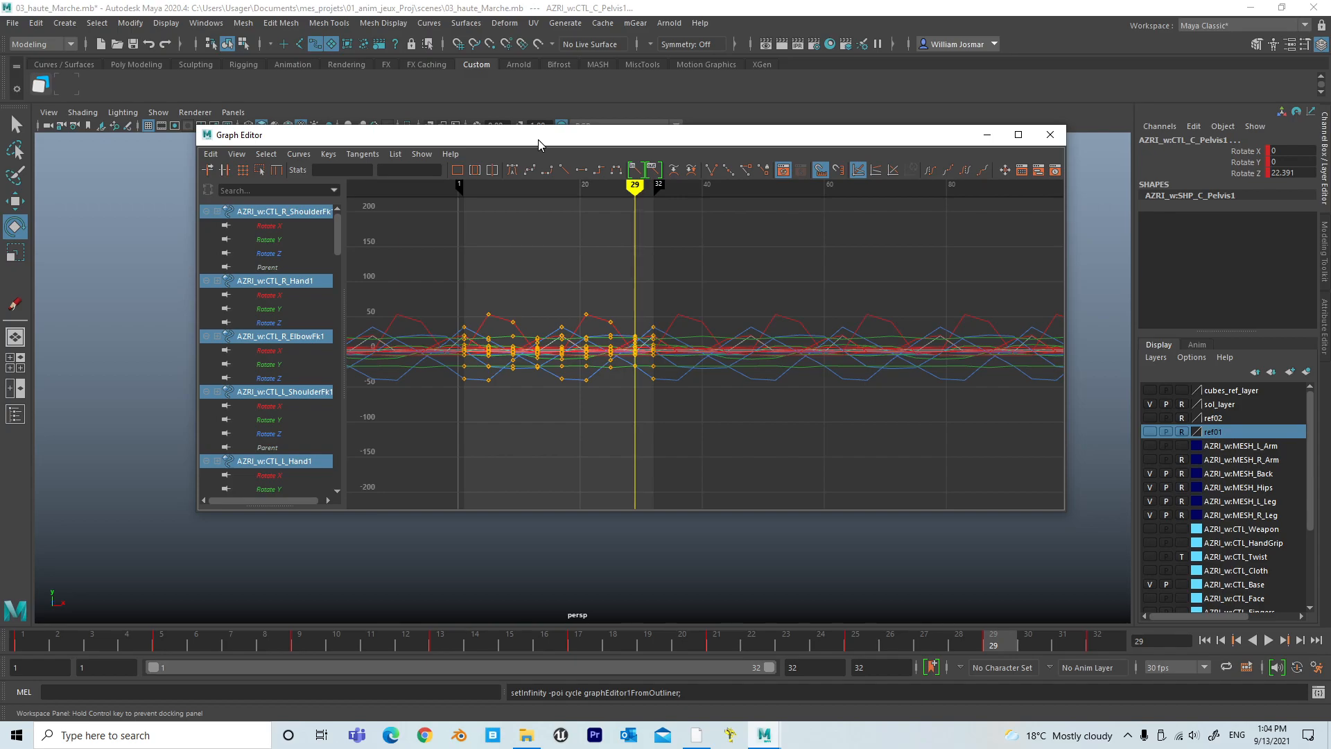
drag(538, 139, 599, 168)
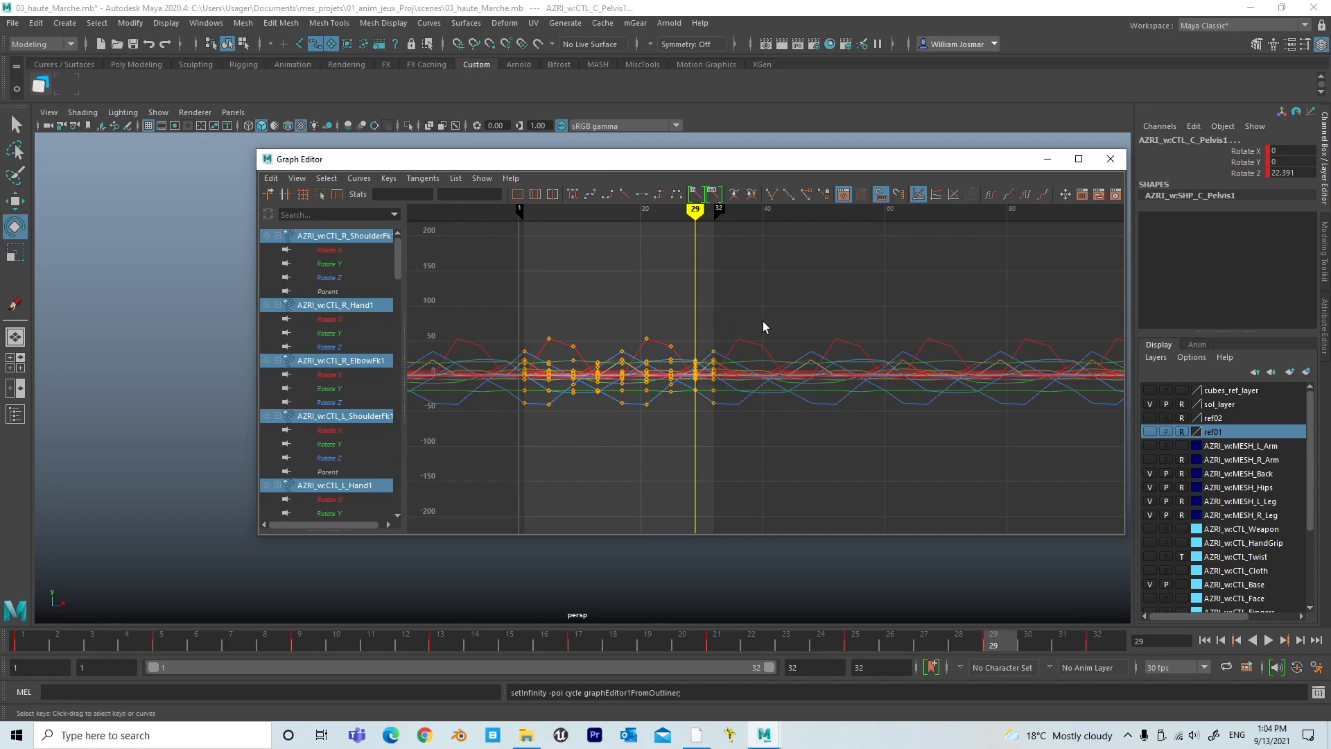
scroll(817, 310, down, 4)
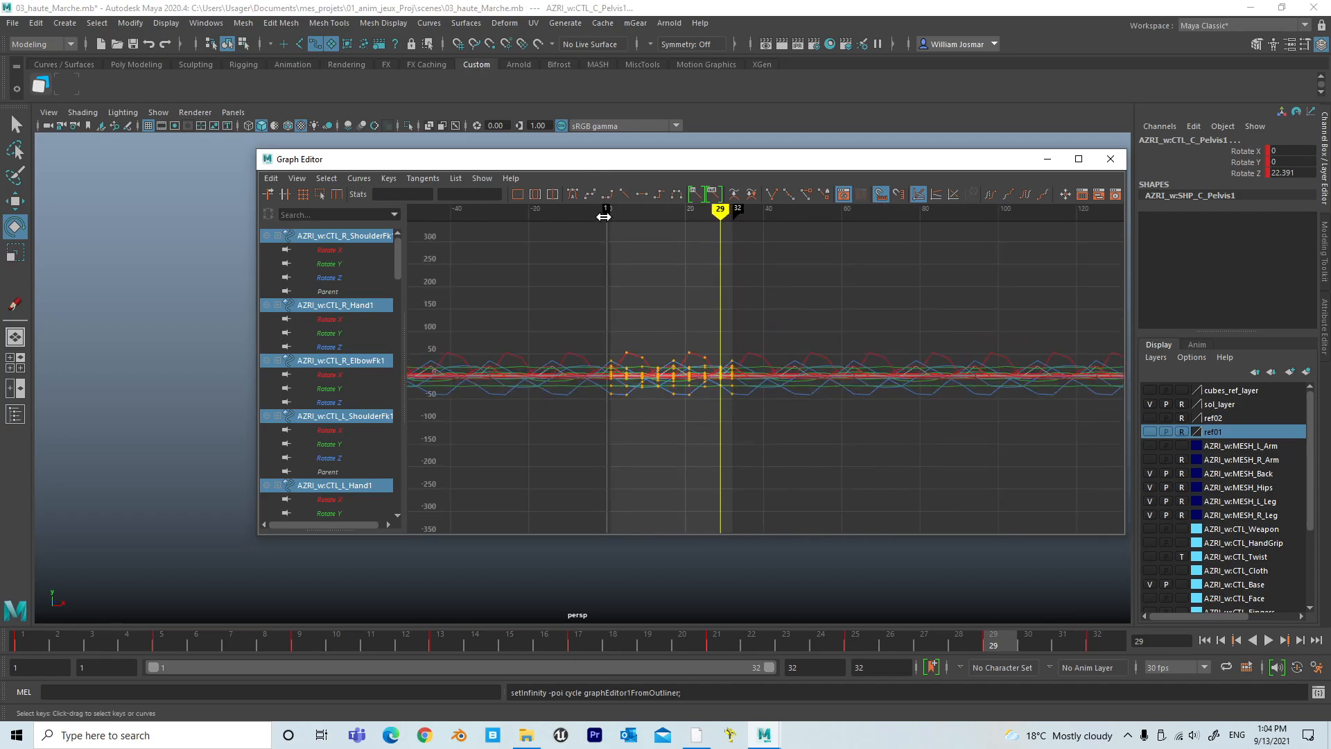
click(660, 194)
drag(579, 159, 1328, 178)
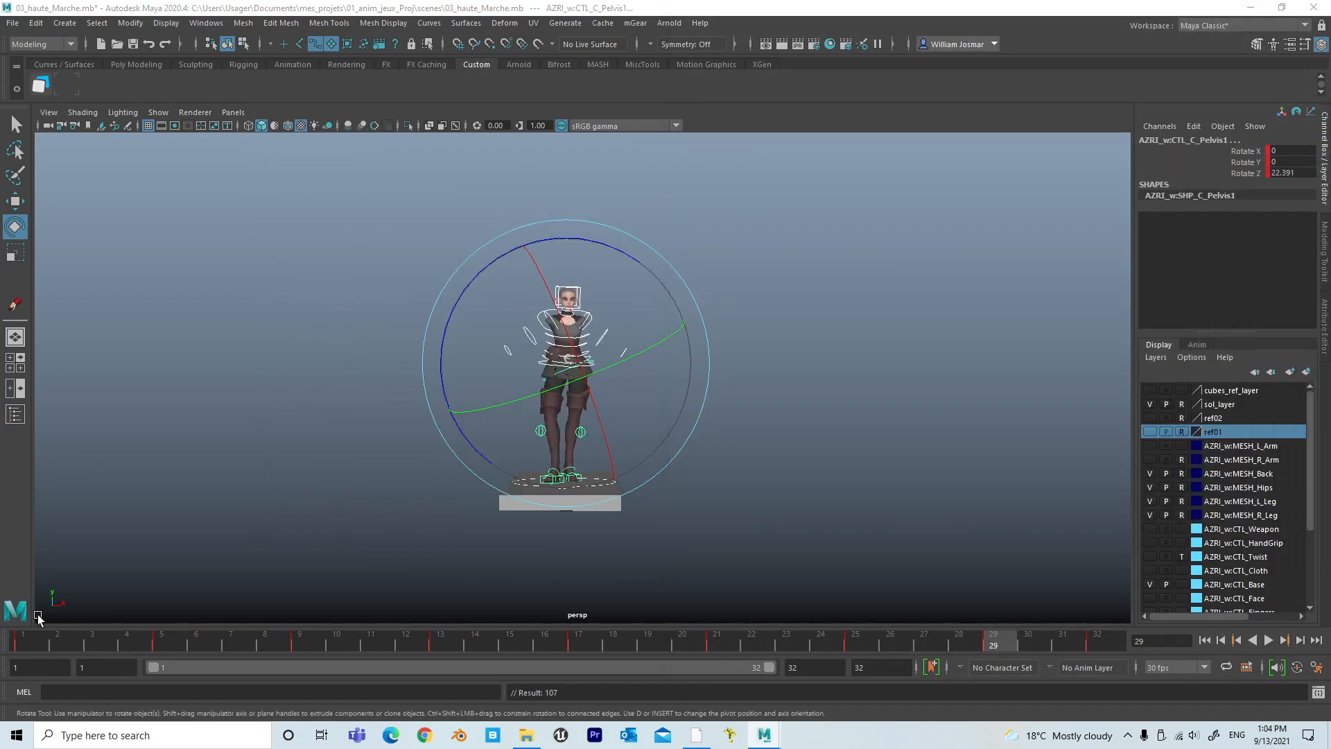
Go back to frame 1, deselect the controls and play the walk cycle from the front to review the poses.
click(24, 645)
click(774, 464)
scroll(693, 478, up, 5)
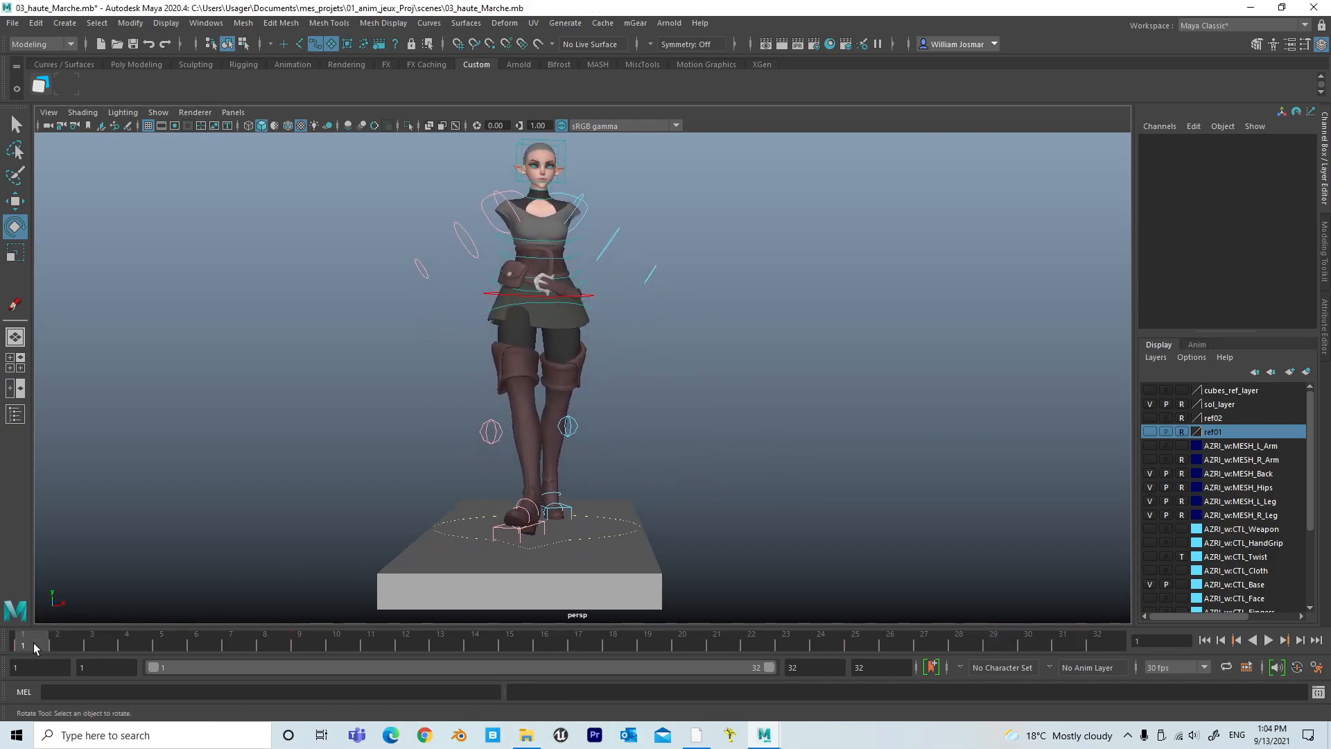
key(alt+v)
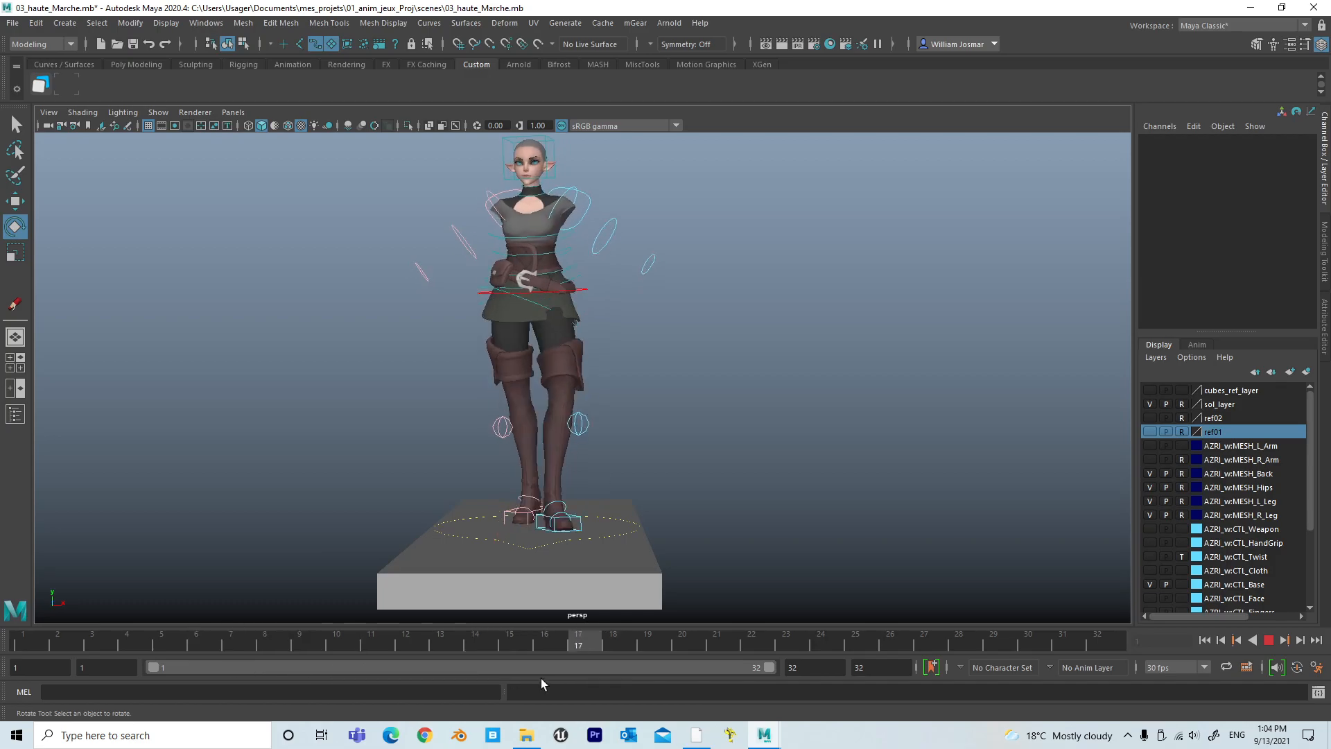
key(alt+v)
alt+drag(783, 485, 745, 514)
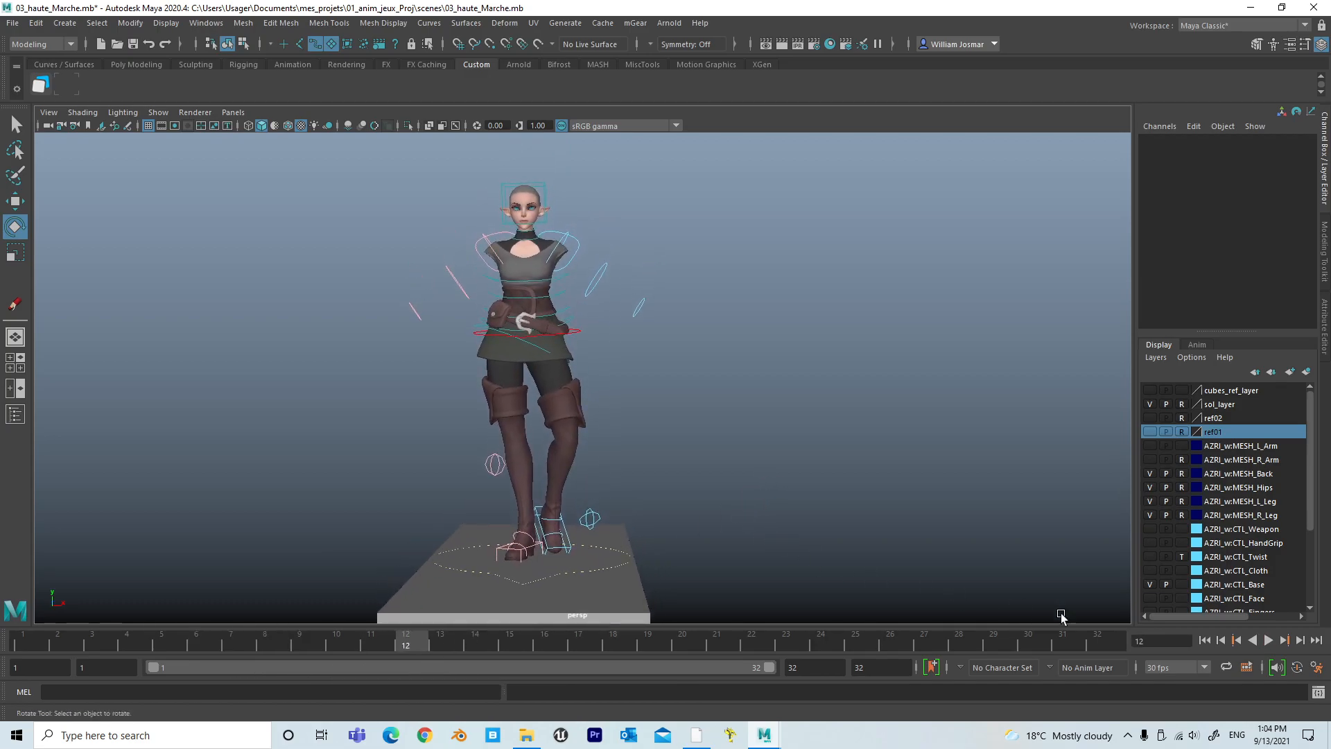
click(1269, 640)
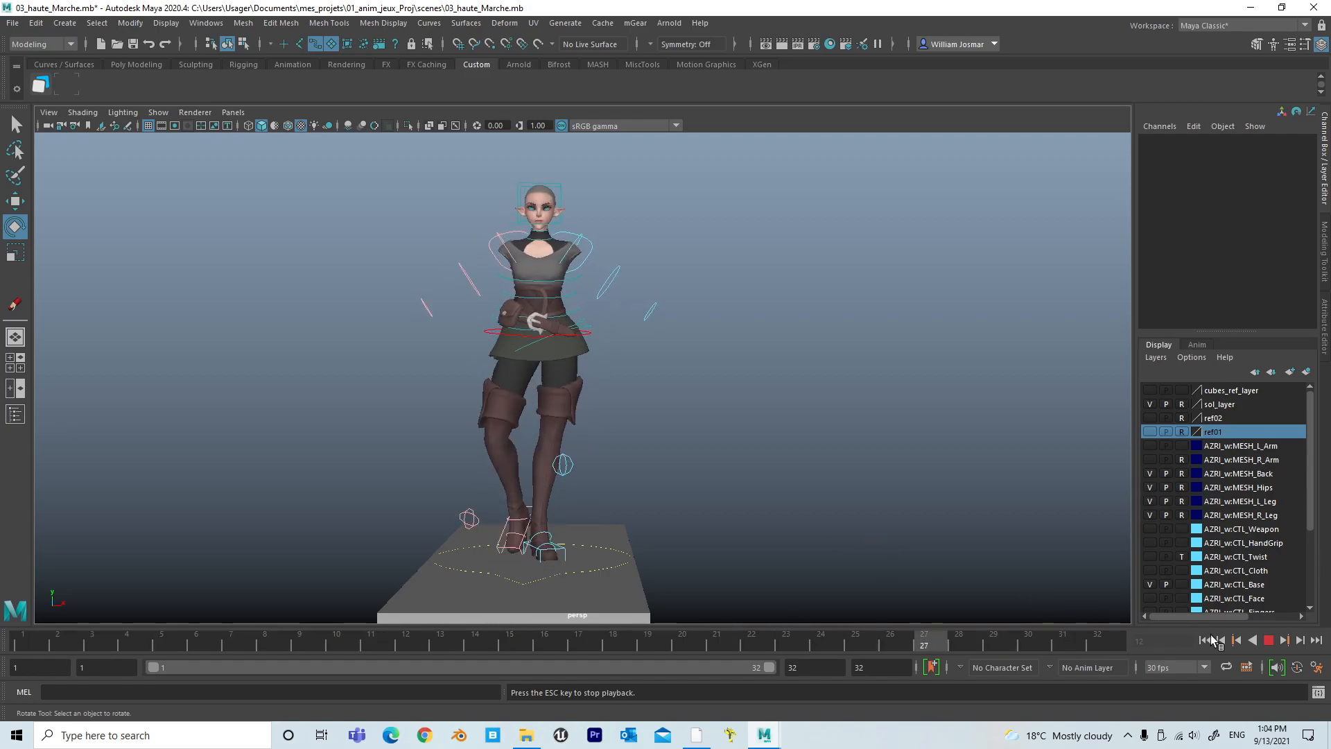
key(Escape)
Play the walk cycle from the side and hide the rig's control curves in the viewport.
alt+drag(928, 540, 731, 541)
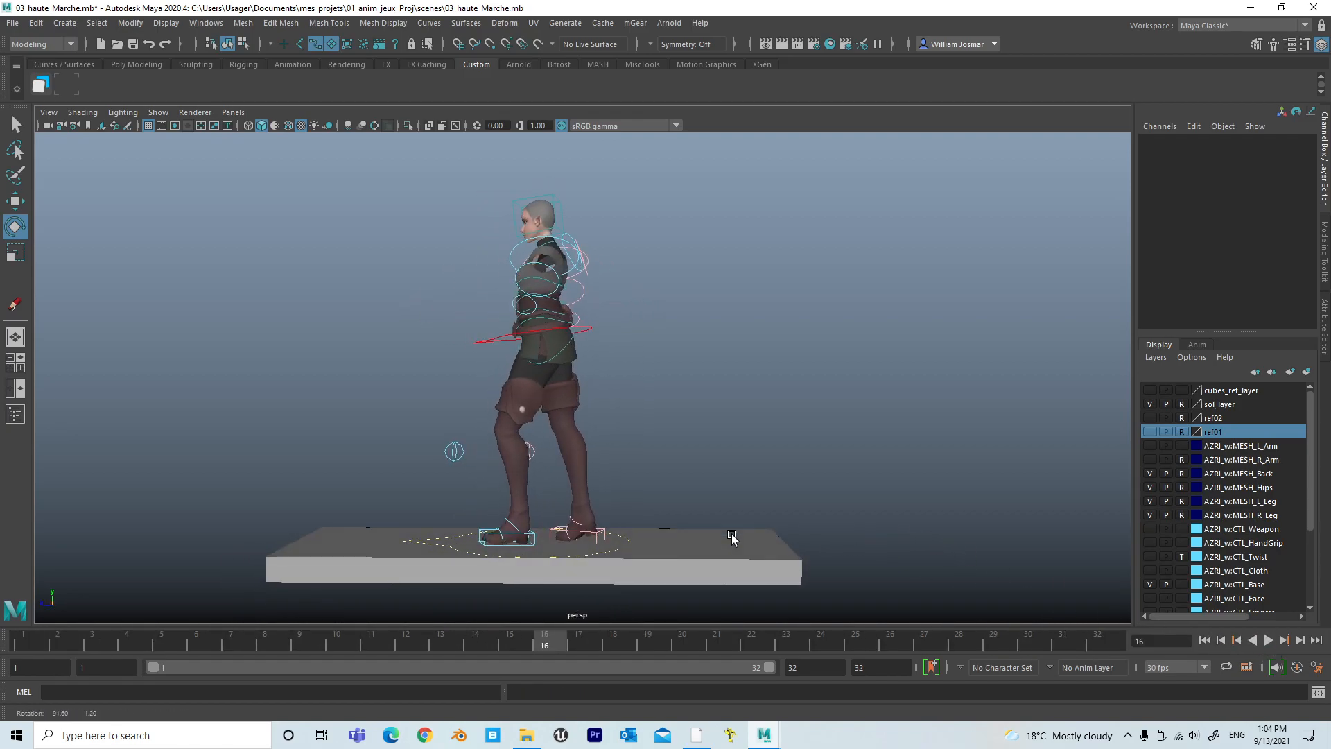
click(1268, 641)
alt+drag(915, 510, 824, 513)
key(alt+1)
alt+drag(656, 440, 584, 430)
alt+drag(782, 451, 606, 444)
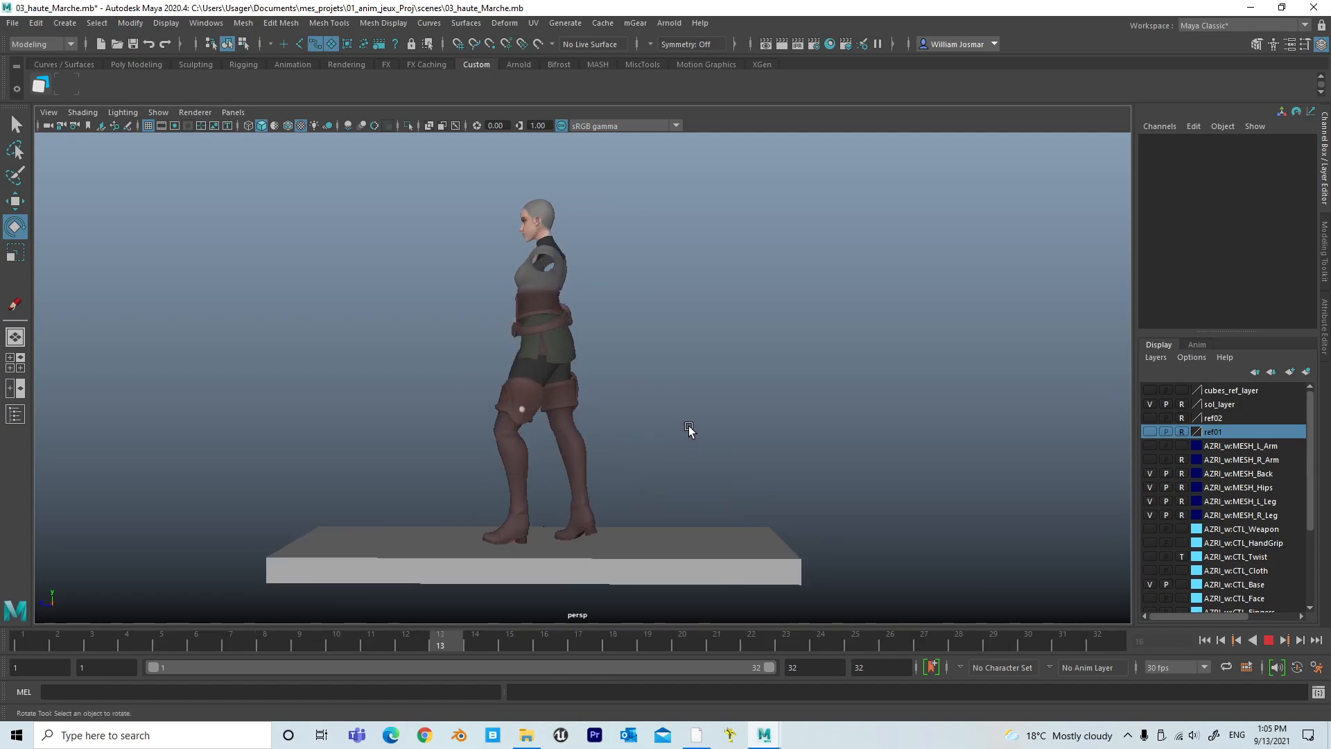
Hide the AZRI_w:MESH_Back layer and review the hips and legs during playback from the side and the front.
click(1152, 473)
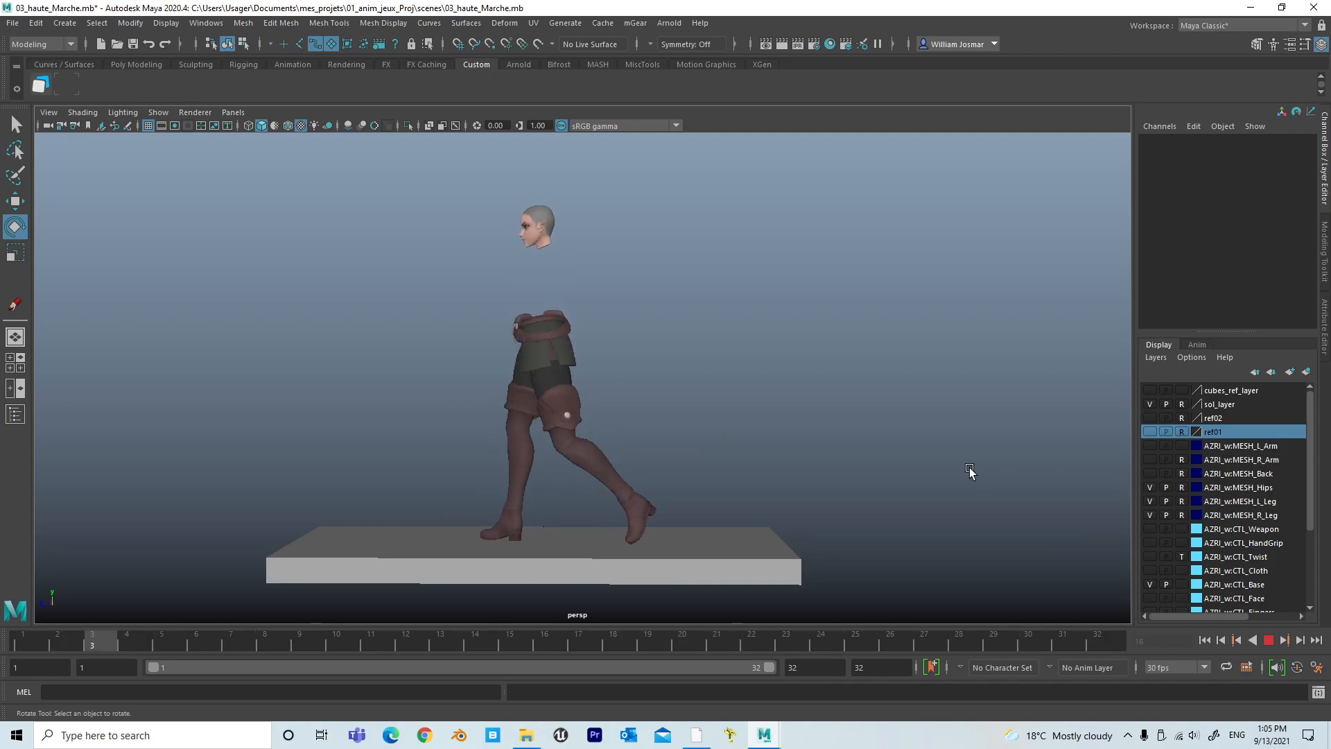
alt+right_drag(627, 451, 892, 371)
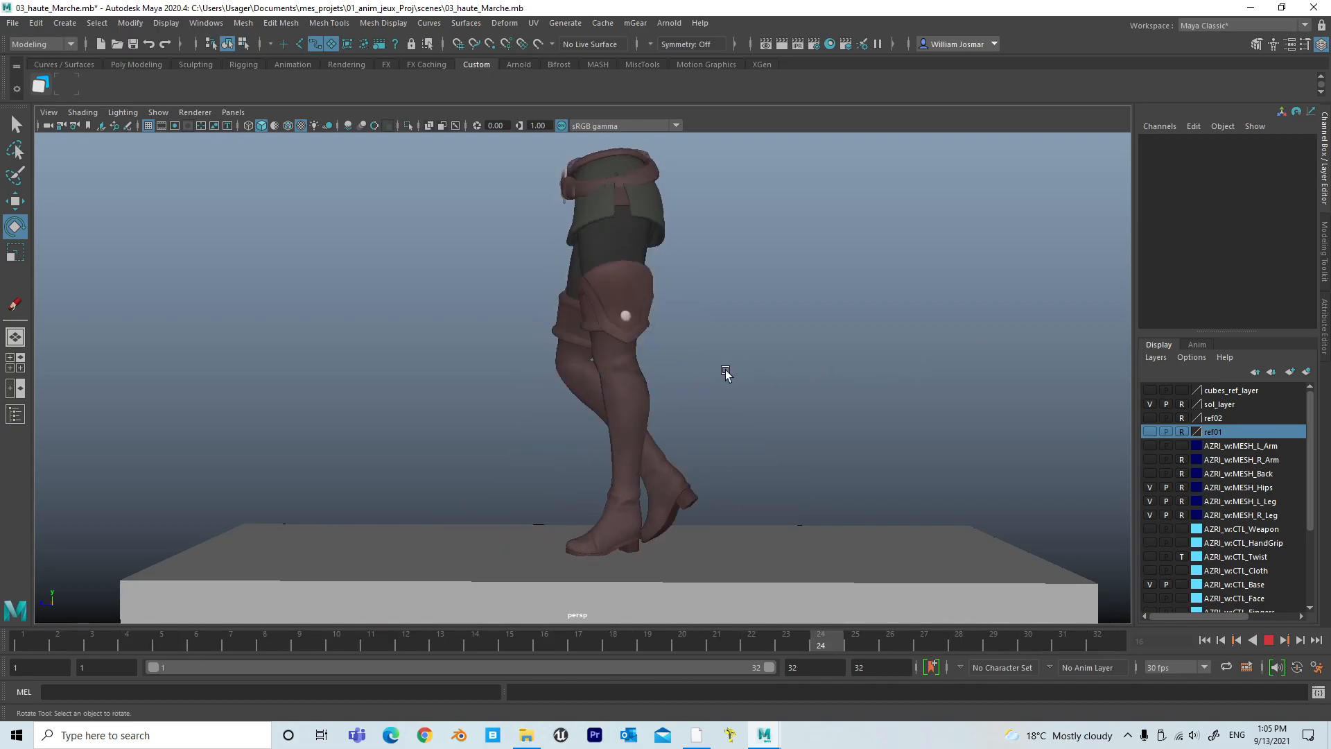
alt+drag(610, 385, 497, 264)
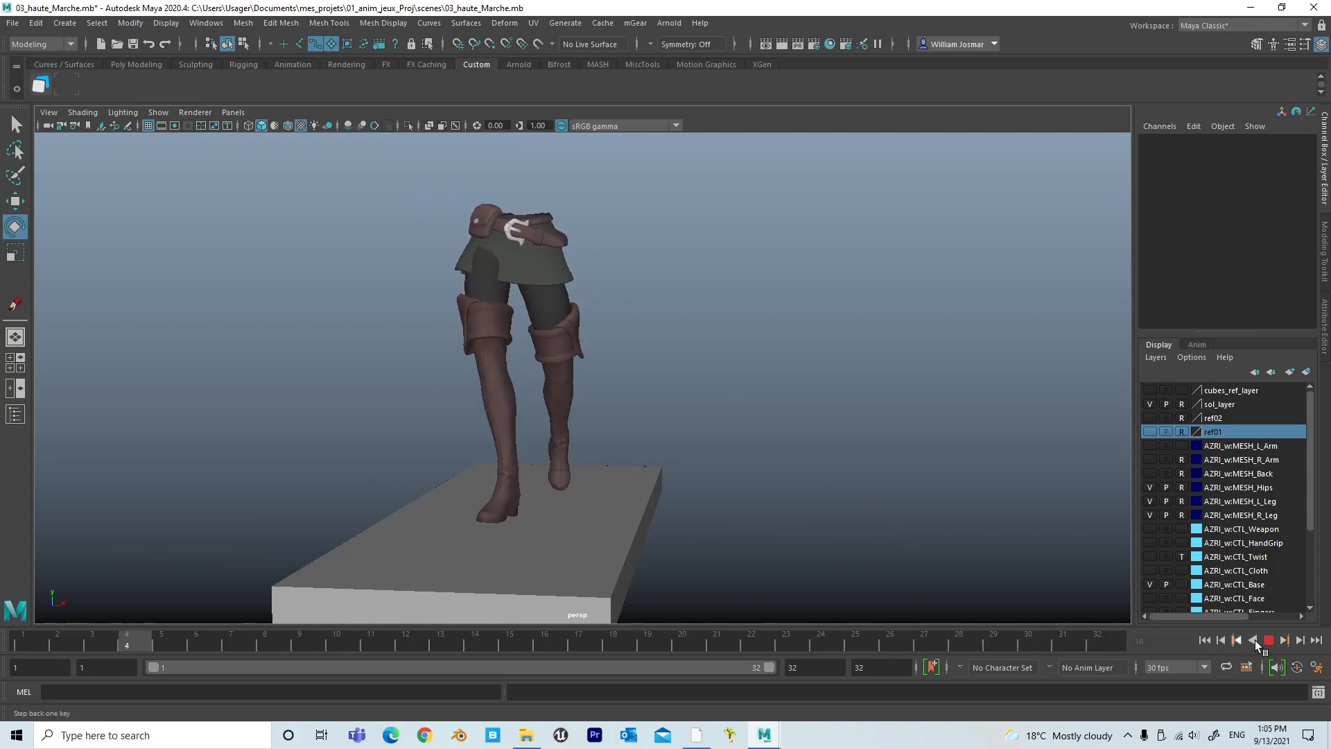
click(1269, 641)
Playblast the walk cycle with only the hips and legs in view, watch it and close the FCheck preview.
right_click(805, 651)
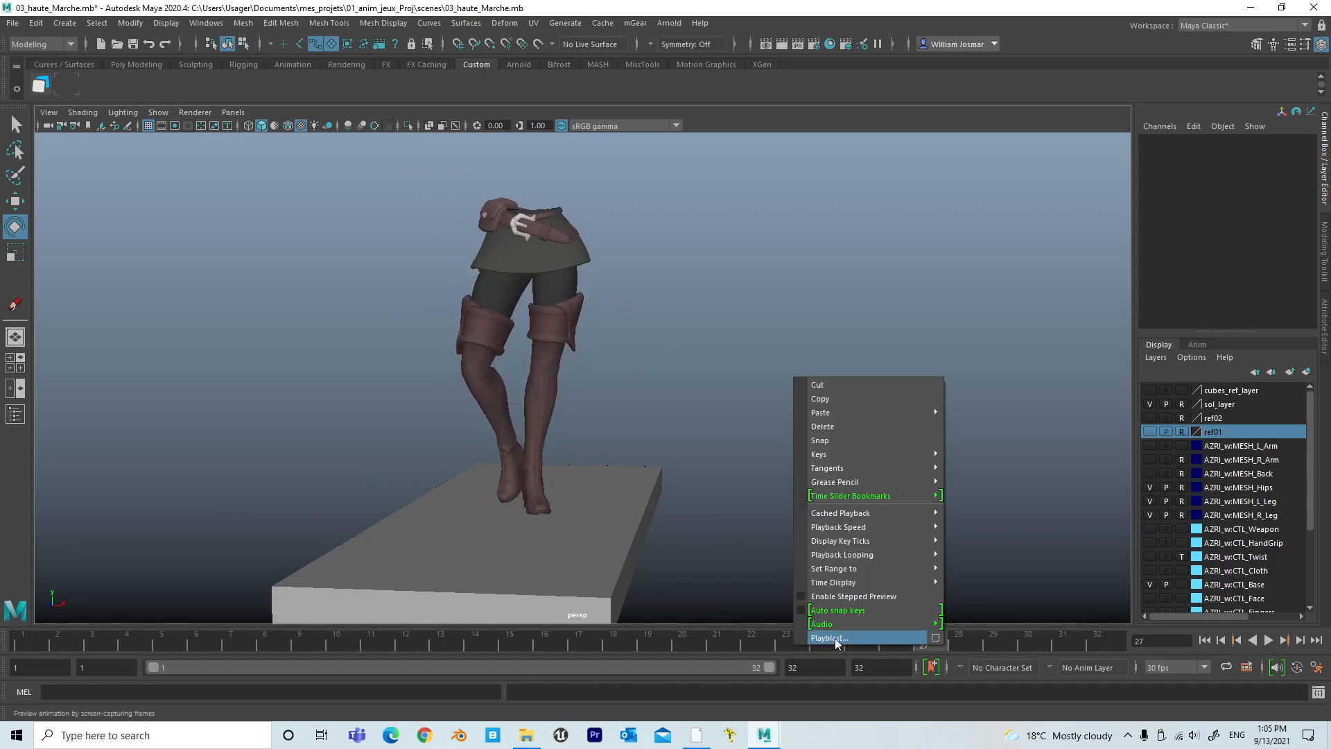
click(835, 638)
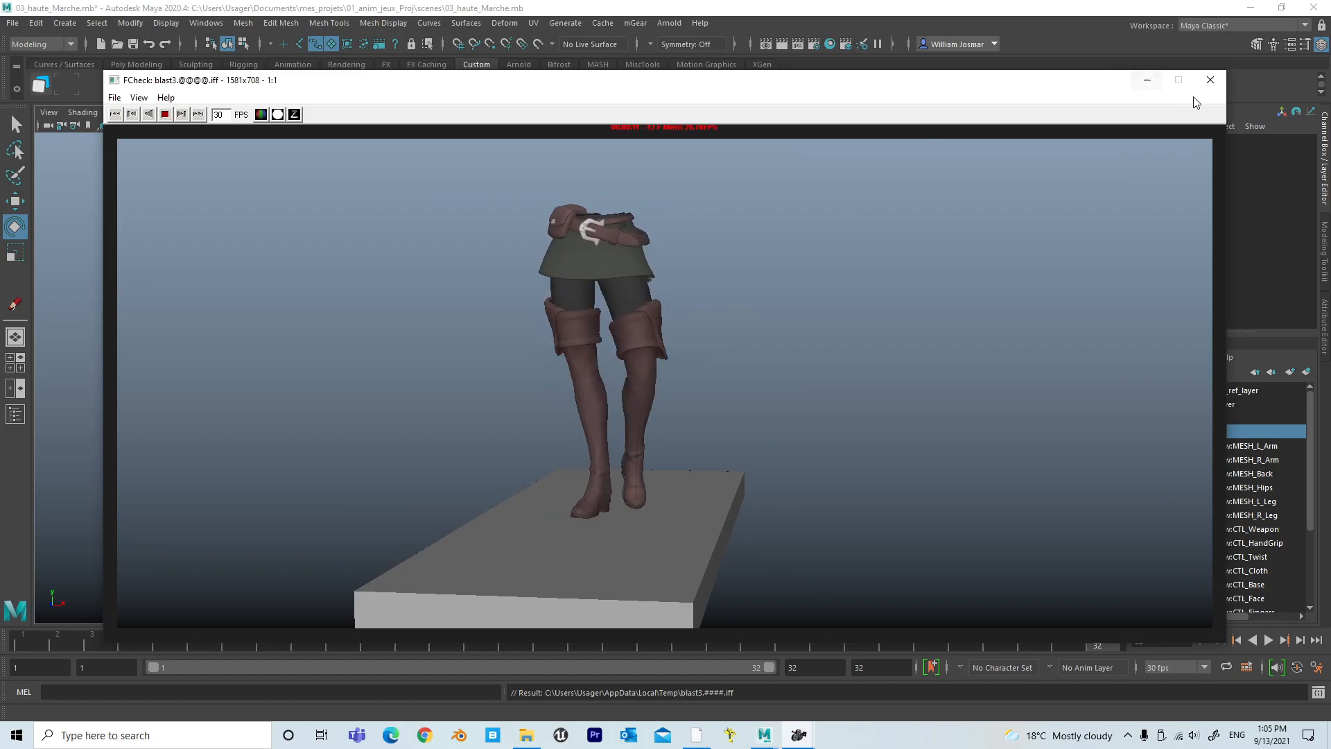
click(1209, 80)
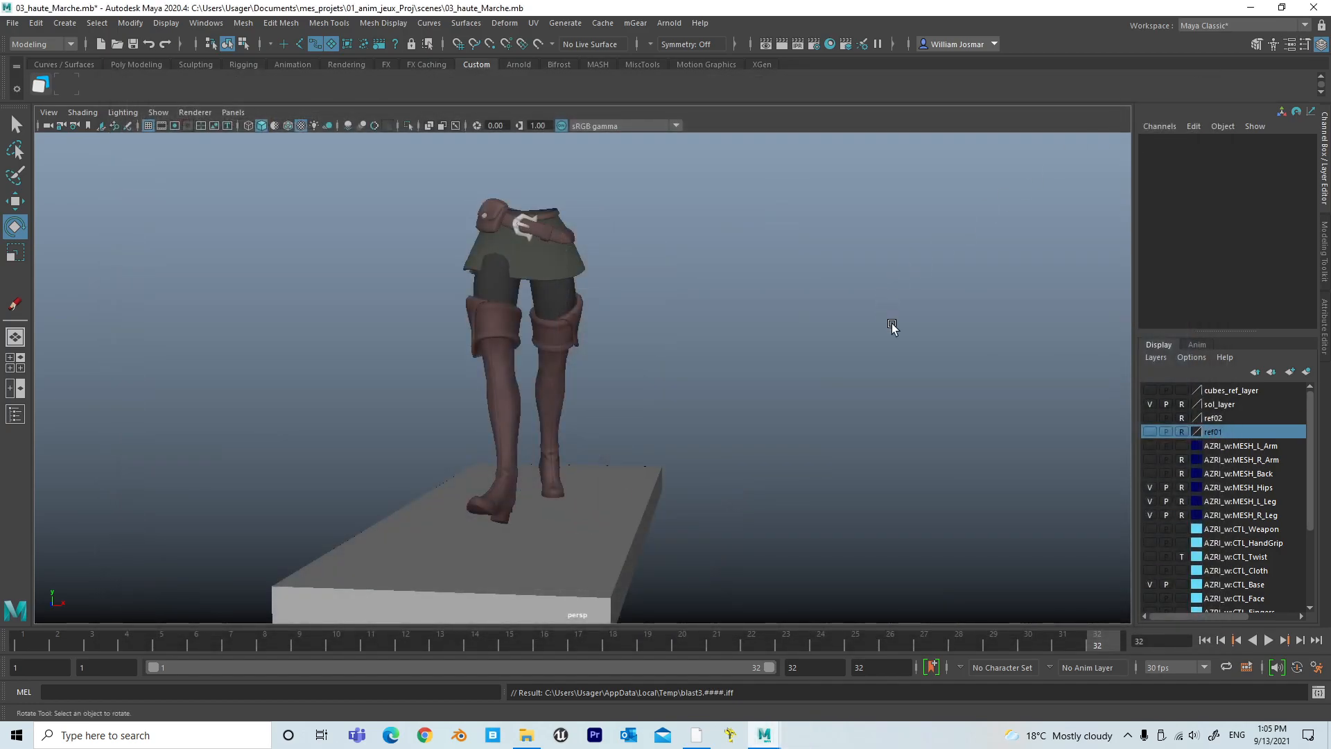
Show the AZRI_w:MESH_Back layer, frame the whole character and playblast the walk cycle.
click(1149, 473)
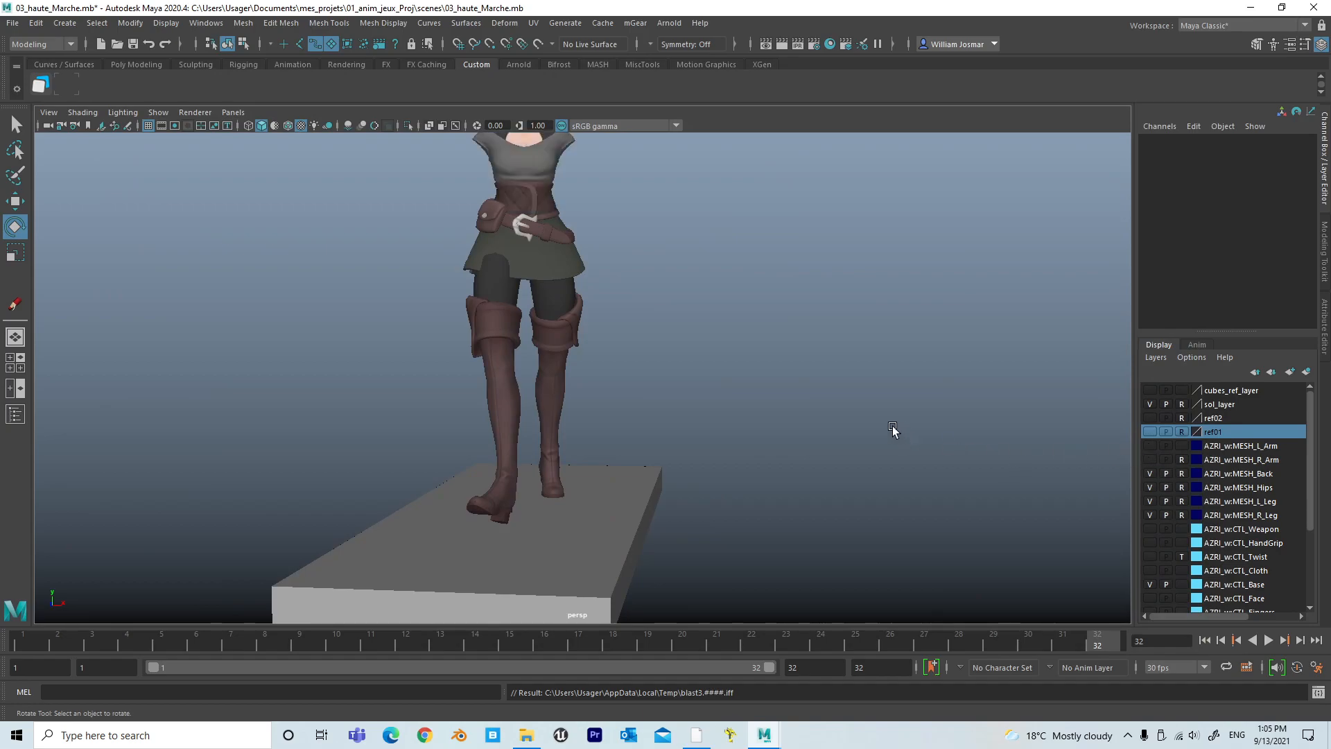
alt+right_drag(788, 390, 639, 382)
alt+middle_drag(669, 376, 675, 414)
alt+right_drag(676, 414, 704, 414)
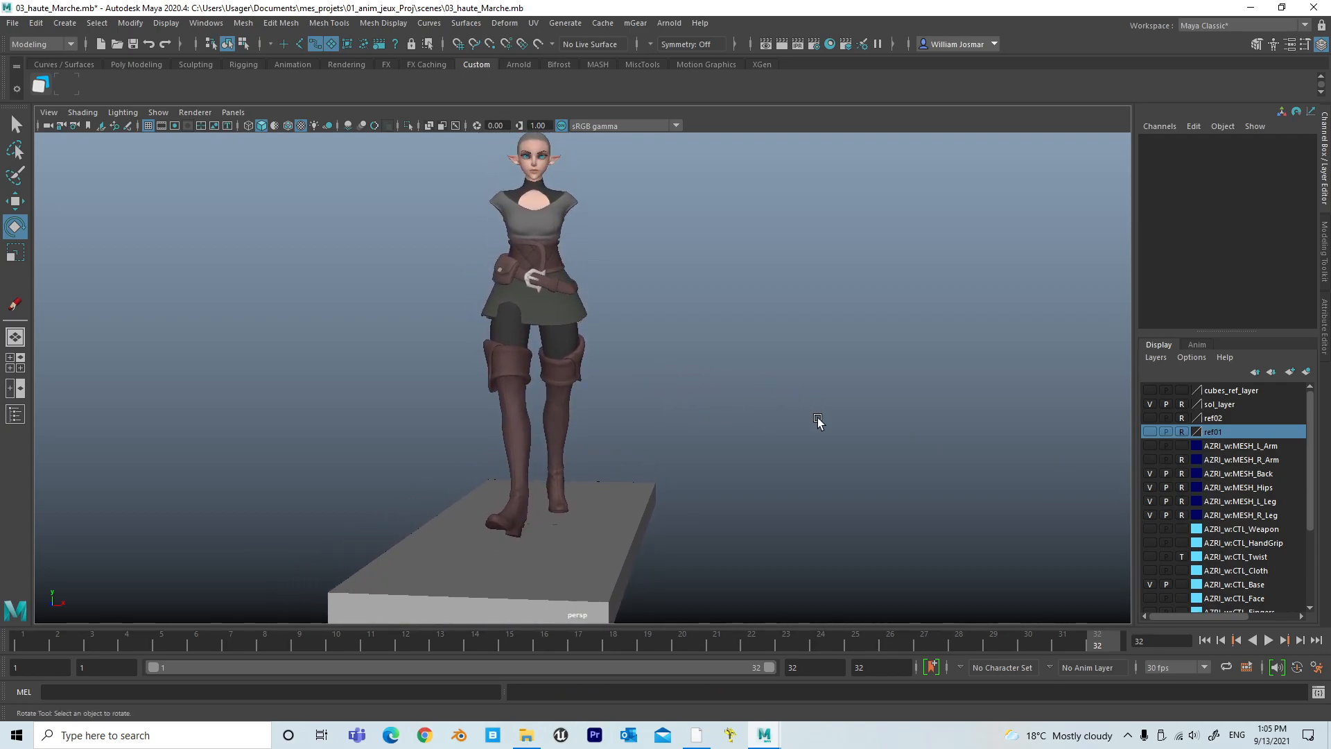
right_click(942, 641)
click(965, 636)
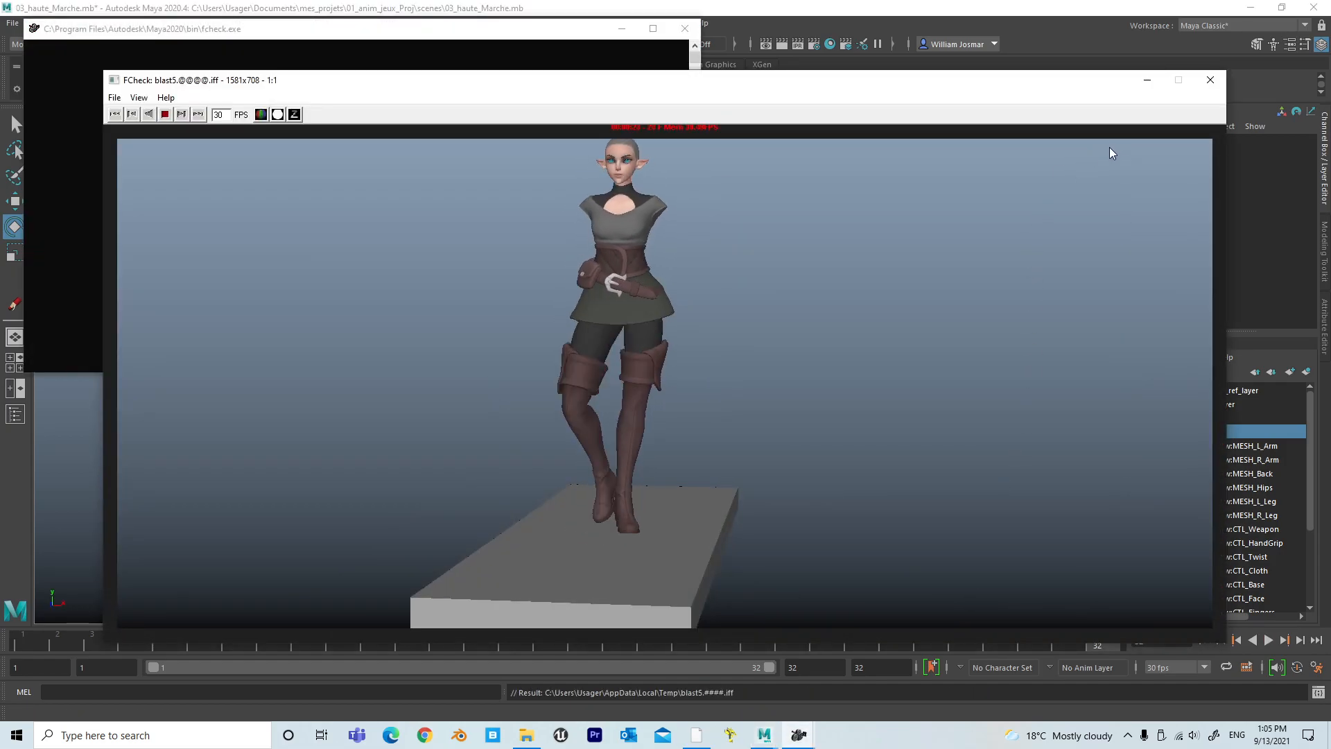
Close the FCheck preview, then show the rig's control curves and select all of the character's controls.
click(1208, 82)
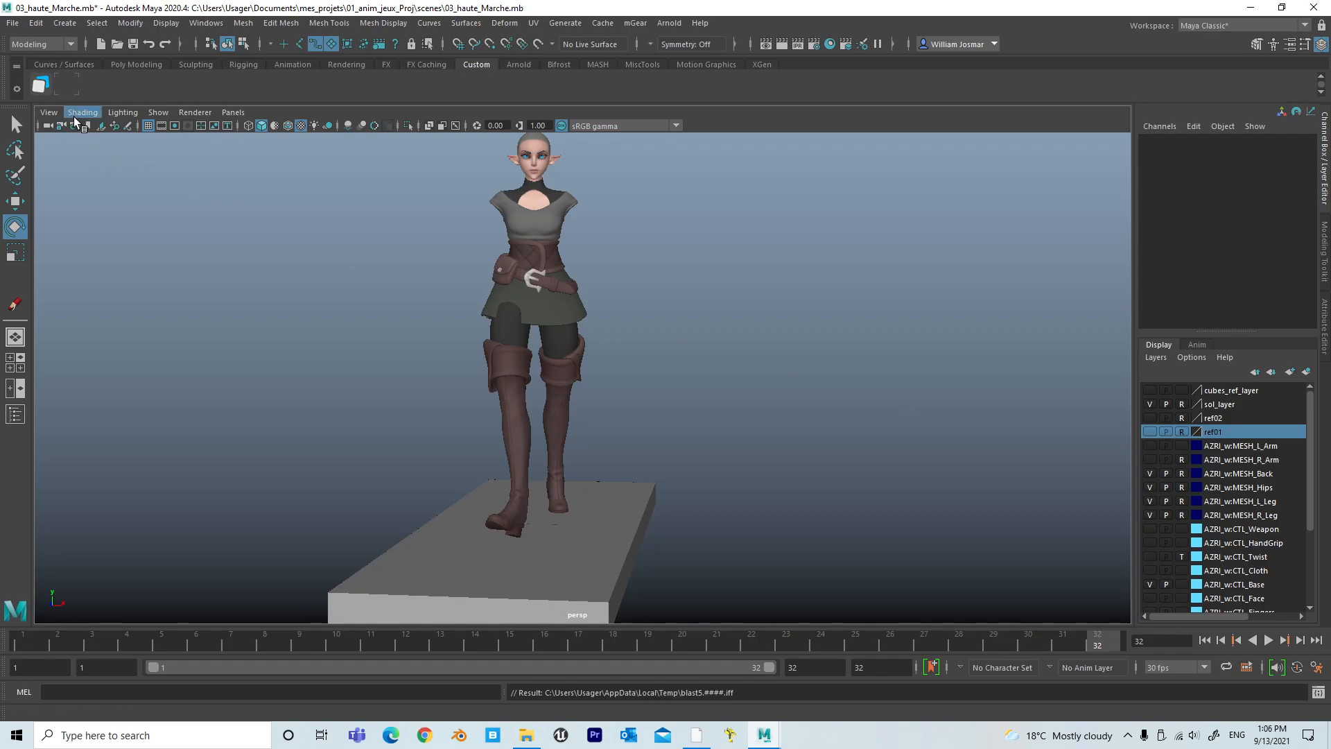
click(244, 288)
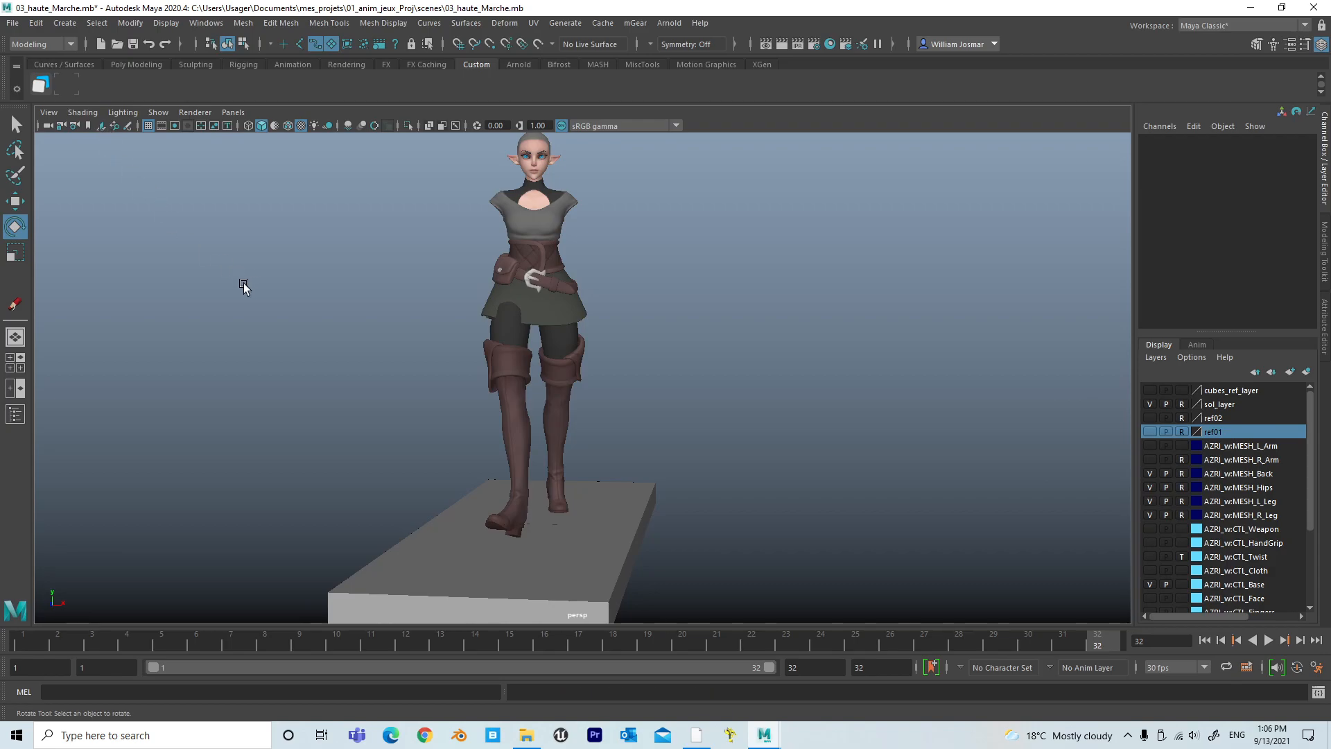
alt+right_drag(615, 337, 340, 333)
drag(339, 185, 749, 541)
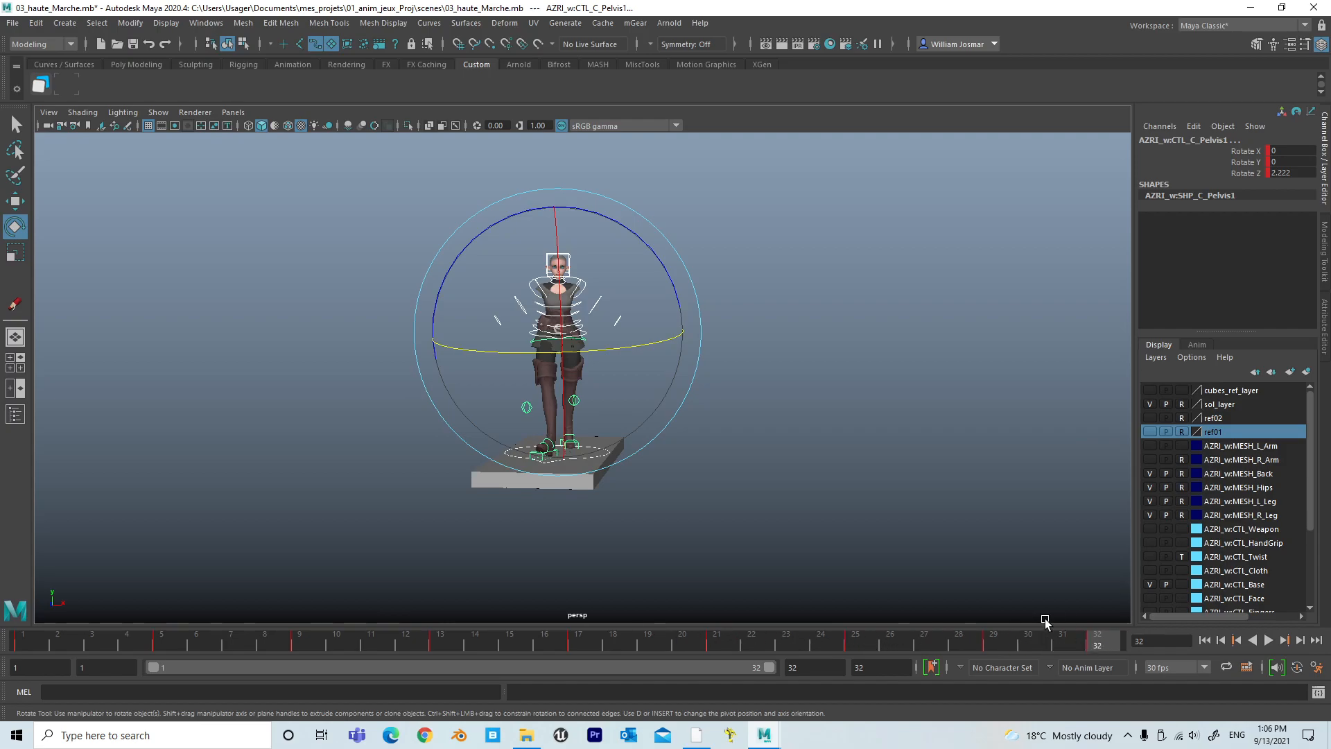
Play the walk cycle from the front and from the side, stopping on frame 32.
key(alt+v)
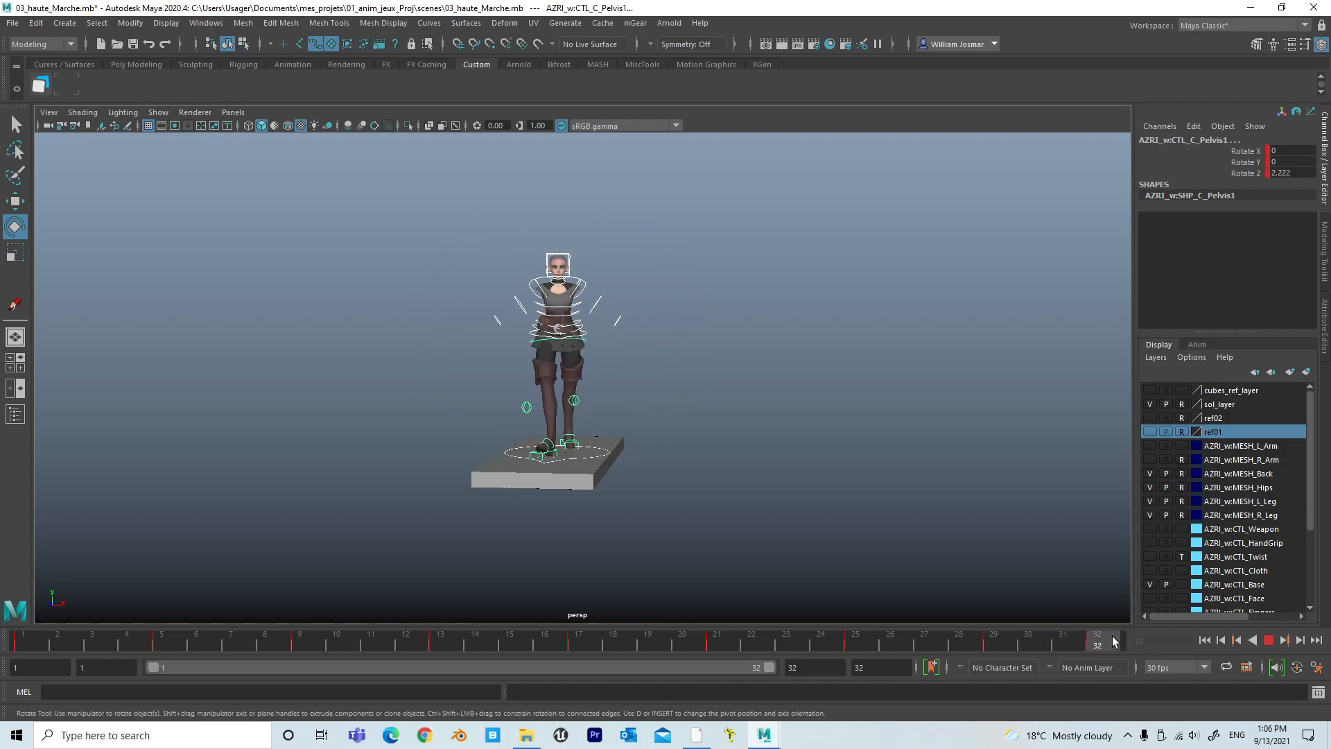
click(1003, 642)
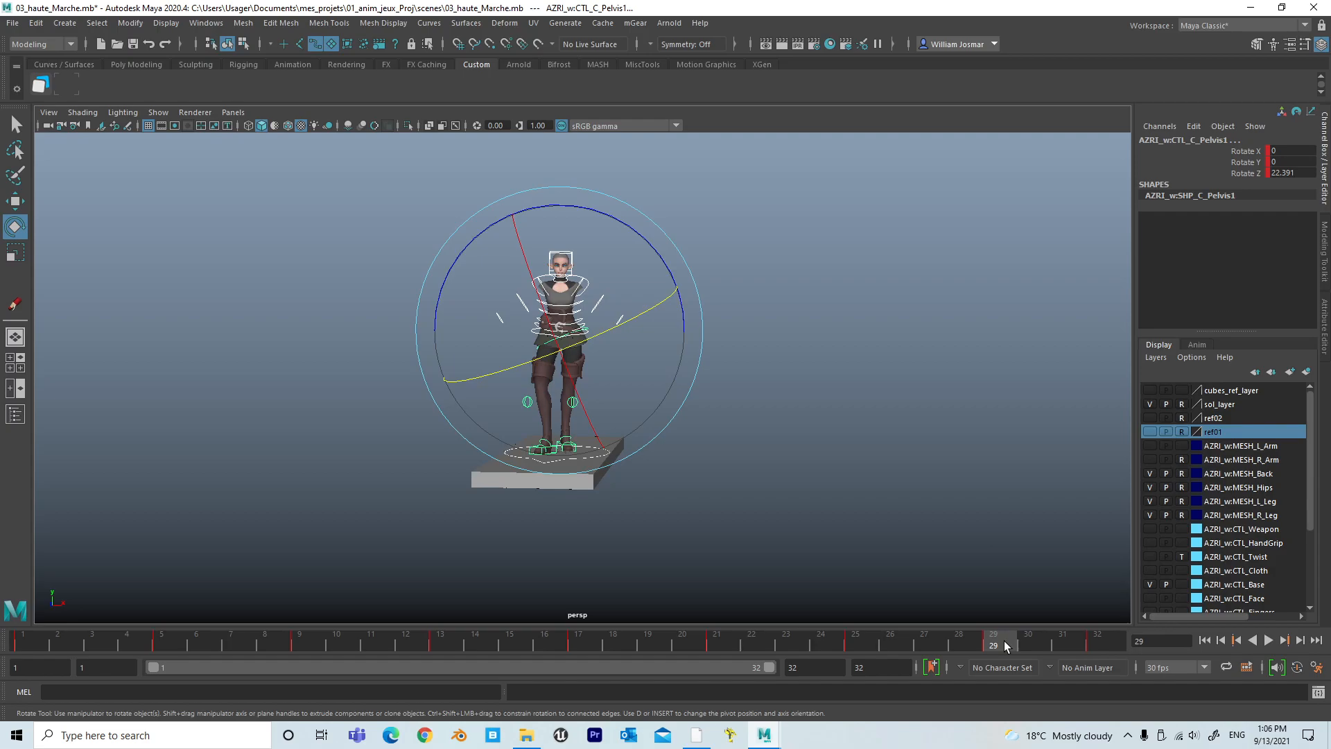
alt+drag(773, 499, 648, 497)
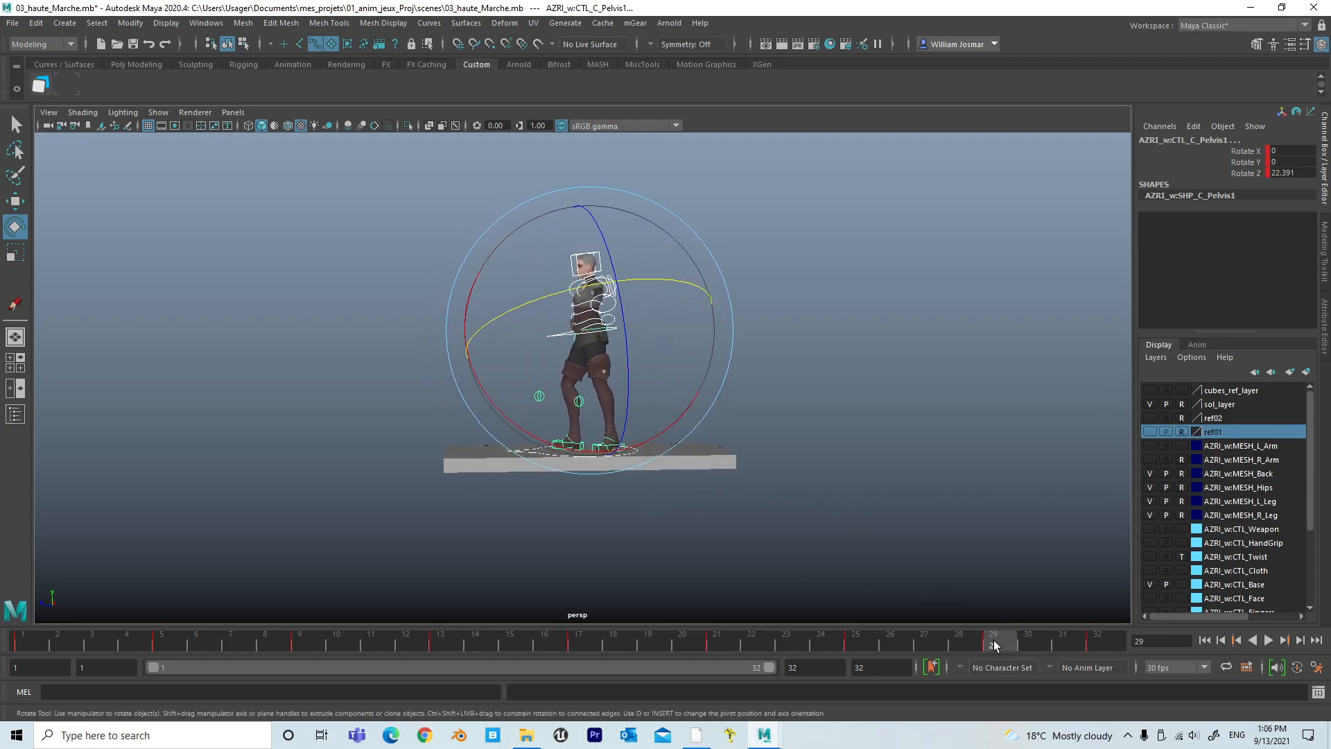
key(alt+v)
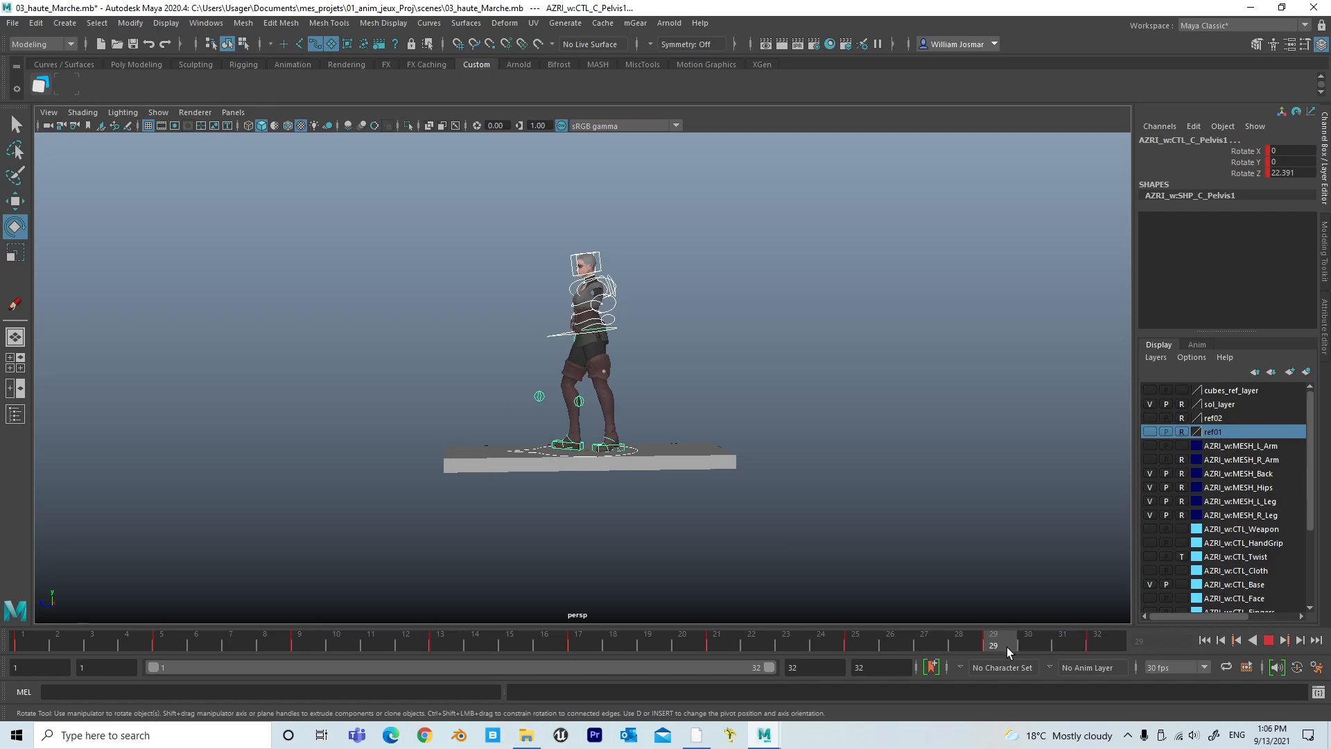
click(1096, 644)
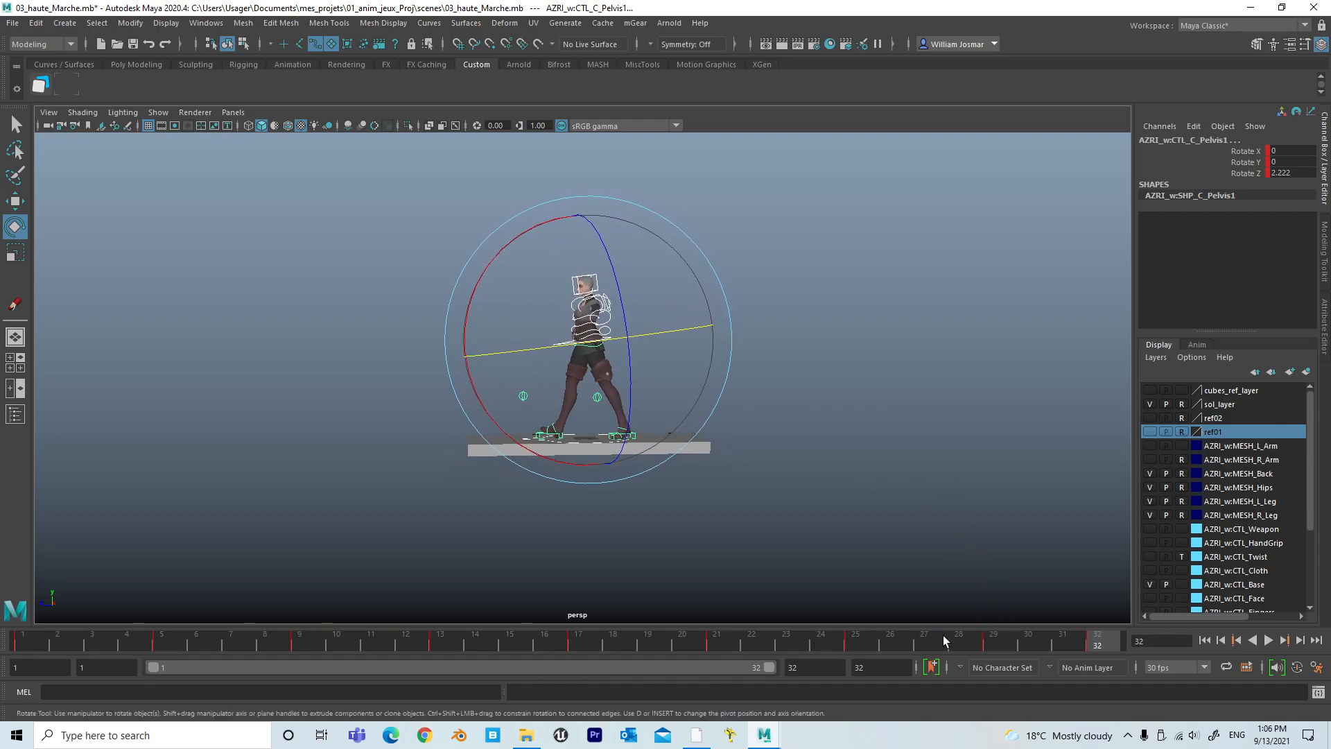
Select all the rig controls and inspect the poses from the side at frames 7, 9, 13 and 17.
scroll(966, 365, down, 1)
click(966, 365)
drag(360, 203, 886, 565)
click(321, 638)
drag(305, 647, 226, 636)
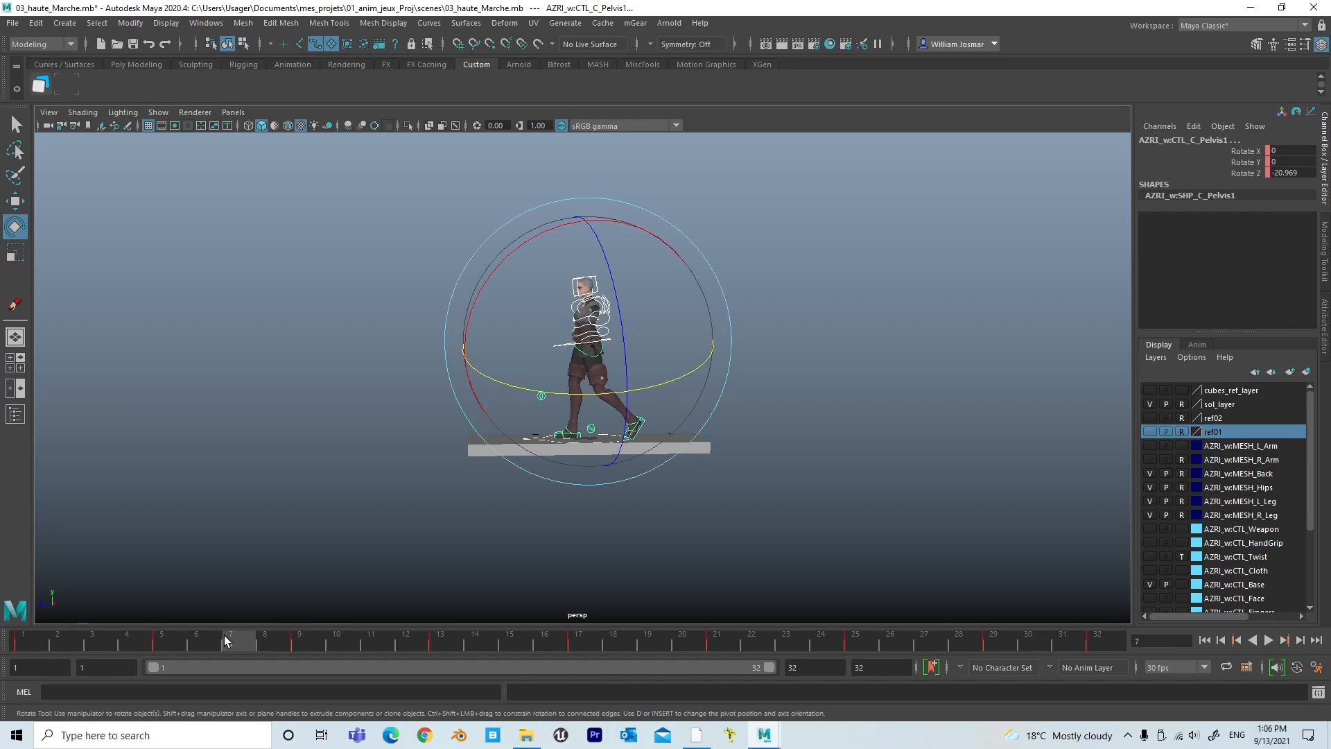
click(238, 482)
drag(473, 311, 594, 459)
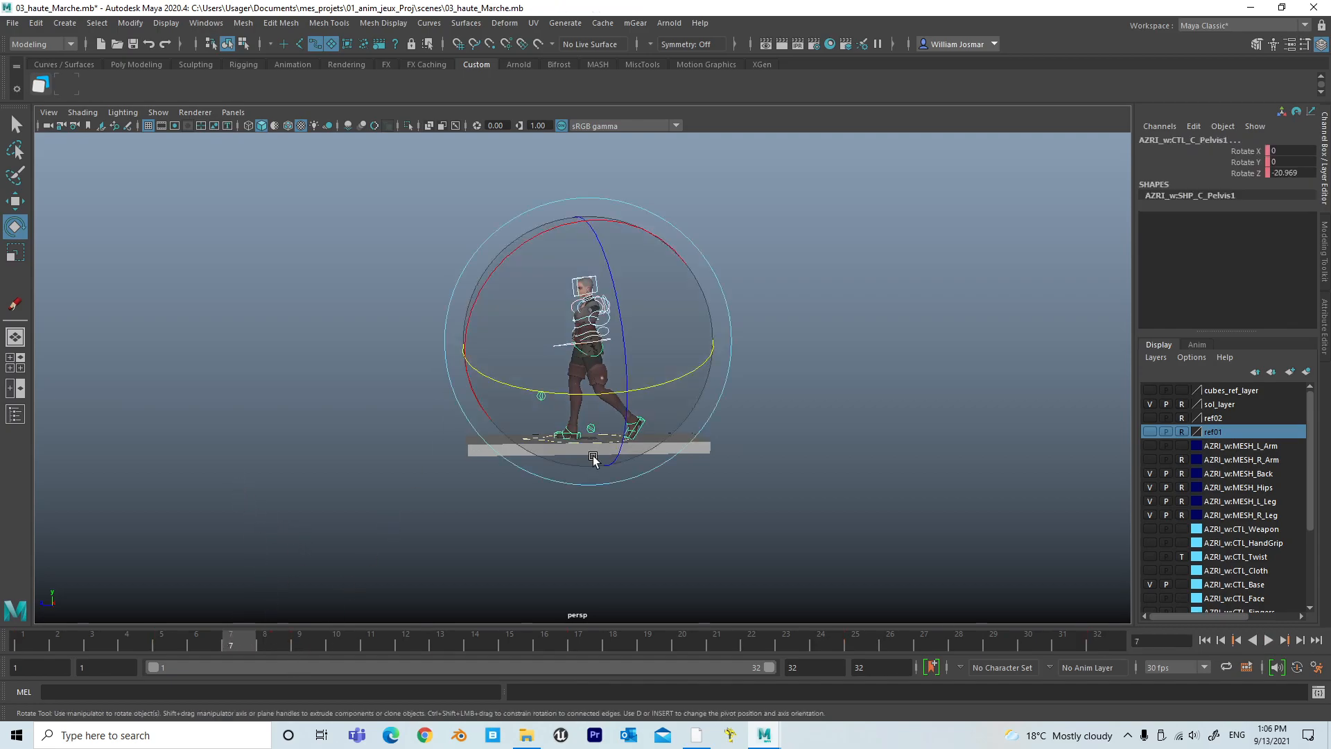
click(308, 643)
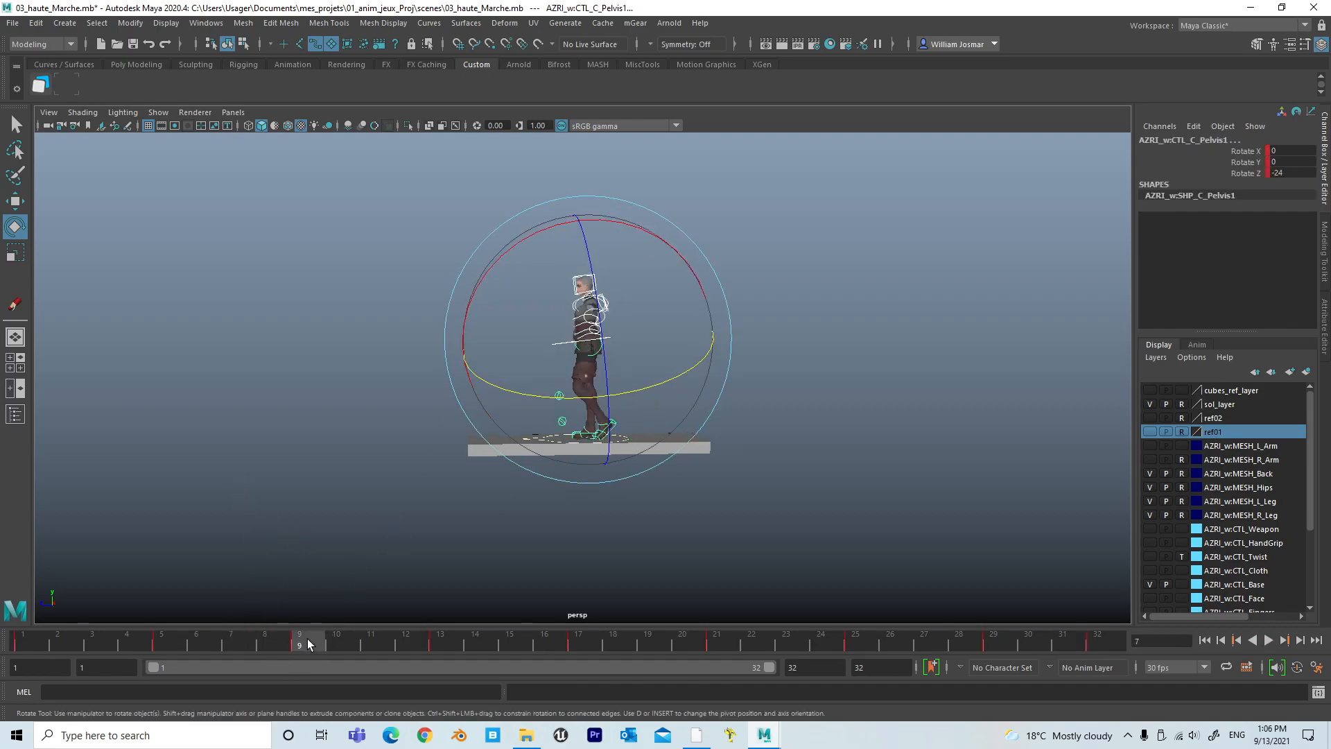
click(441, 644)
click(577, 644)
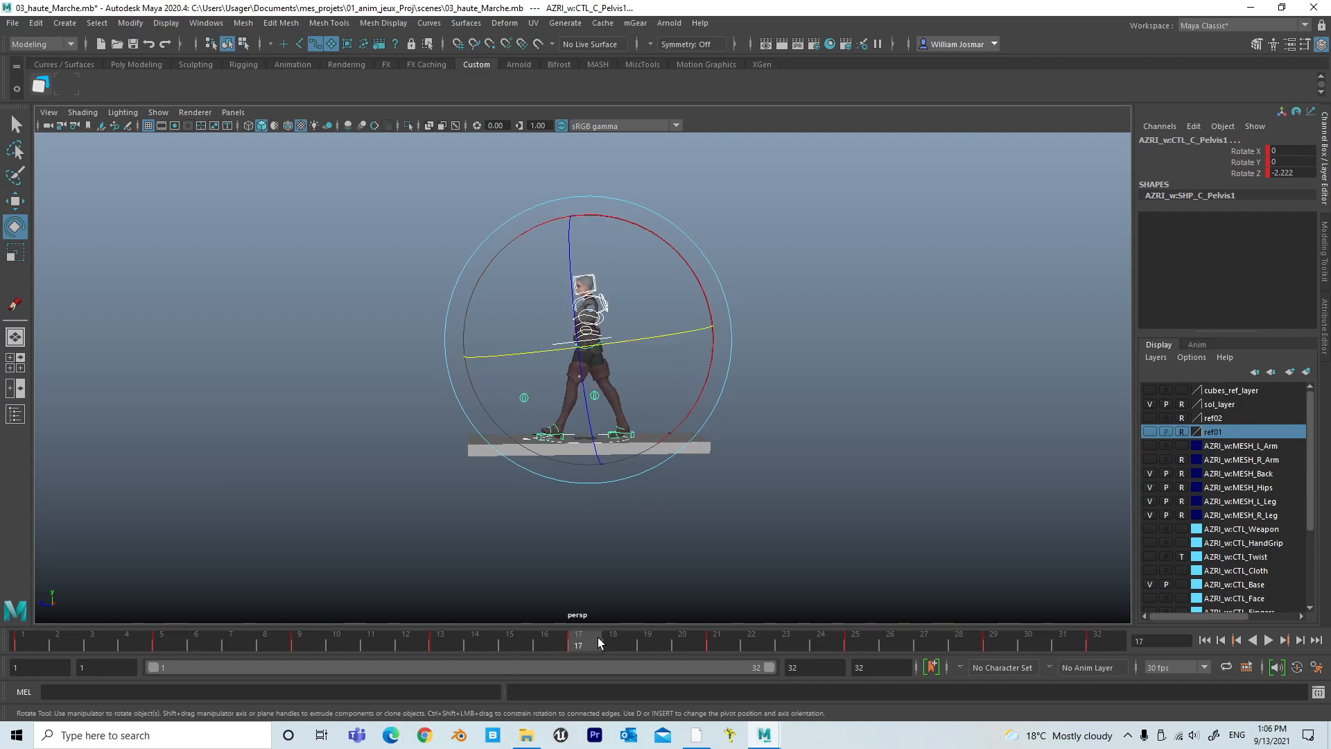
Select all the rig controls and shift their keys from frame 17 to 32 one frame earlier.
click(776, 525)
drag(439, 520, 790, 194)
shift+drag(590, 646, 1121, 641)
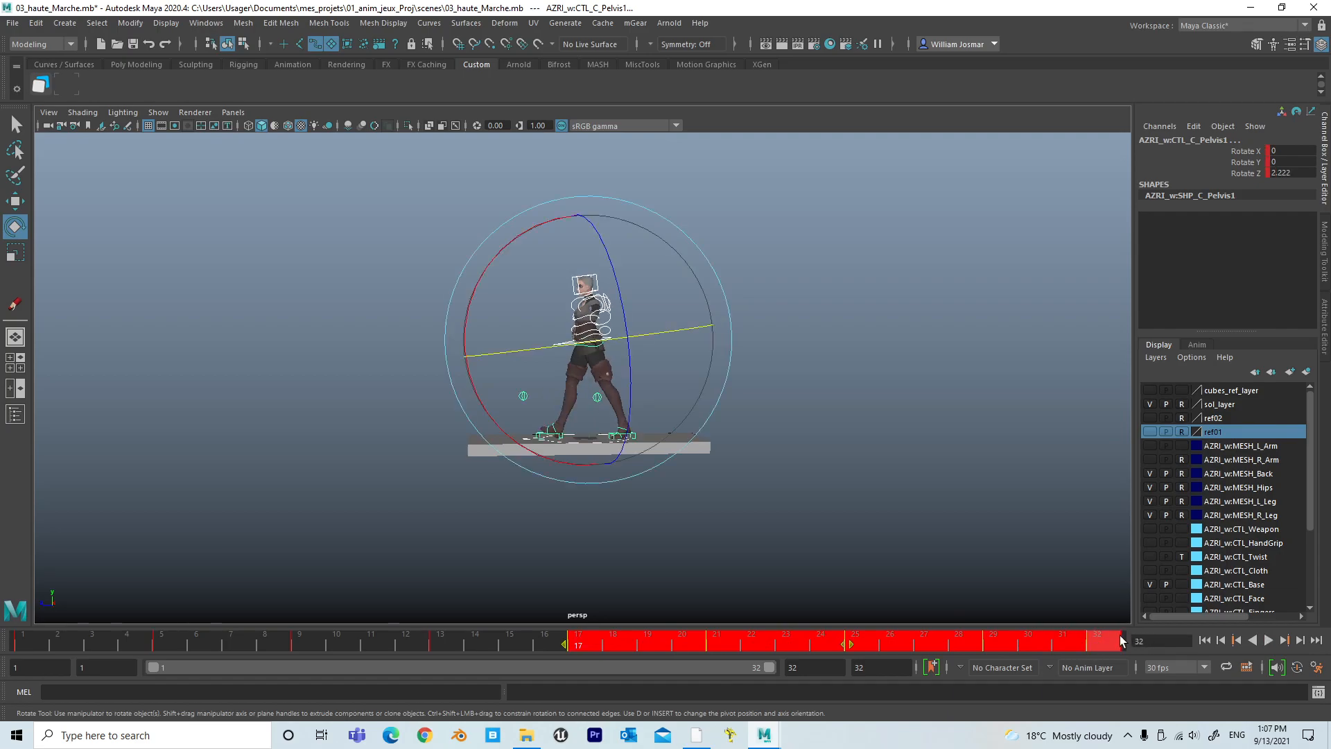
click(846, 645)
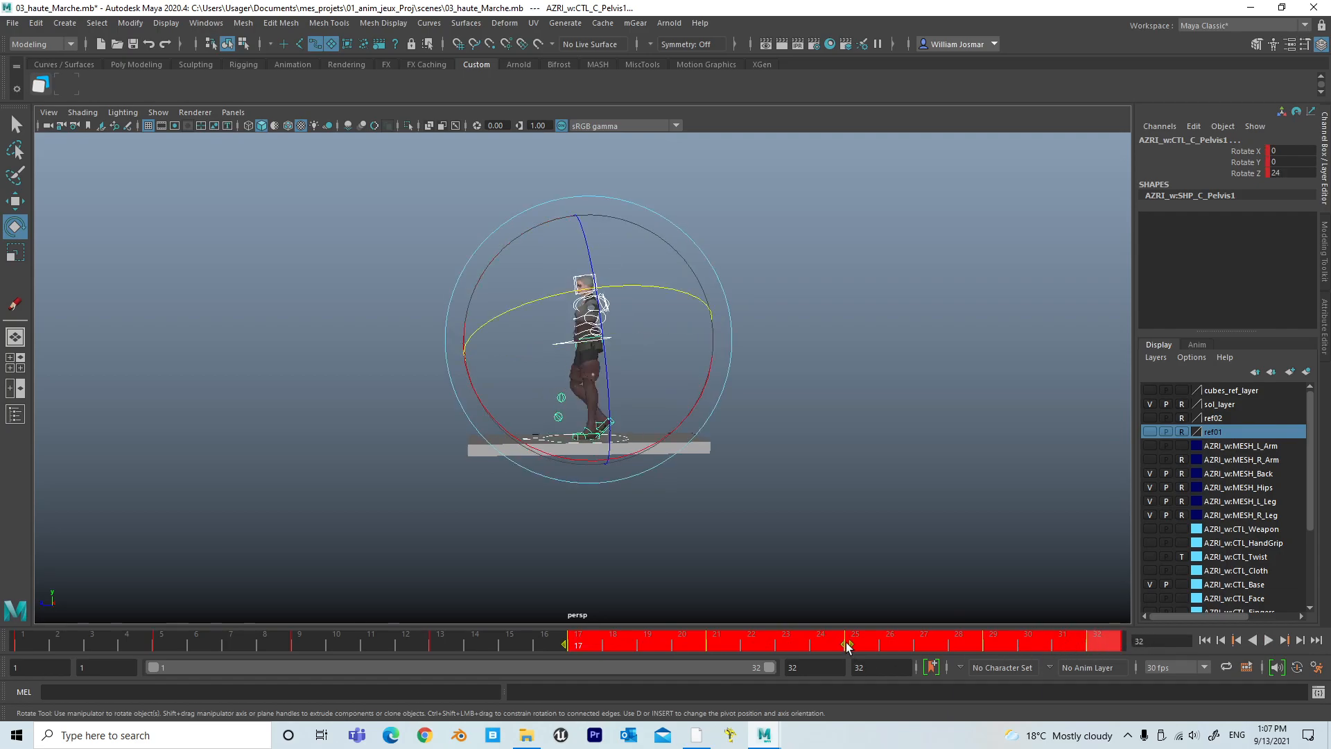
drag(847, 646, 839, 643)
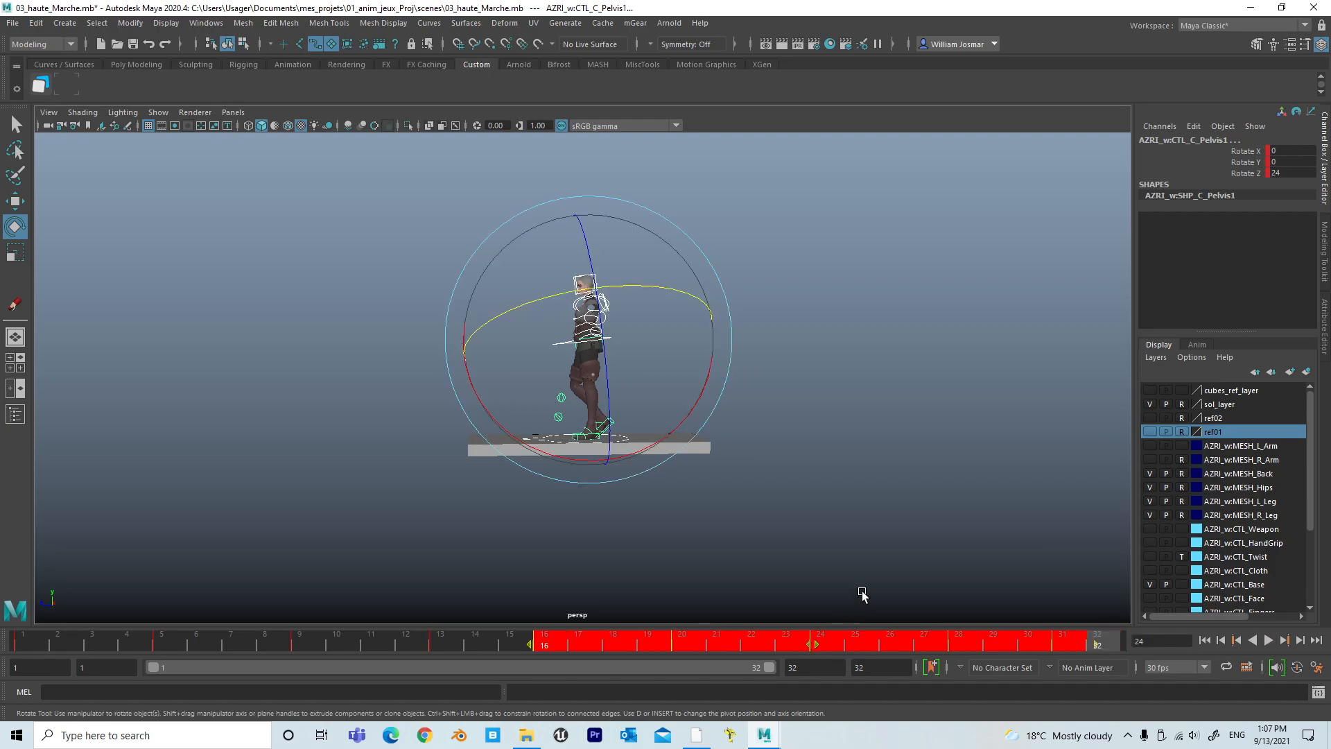
Scrub through the retimed walk cycle with all controls selected and set the playback end to frame 30.
click(881, 571)
drag(335, 498, 775, 190)
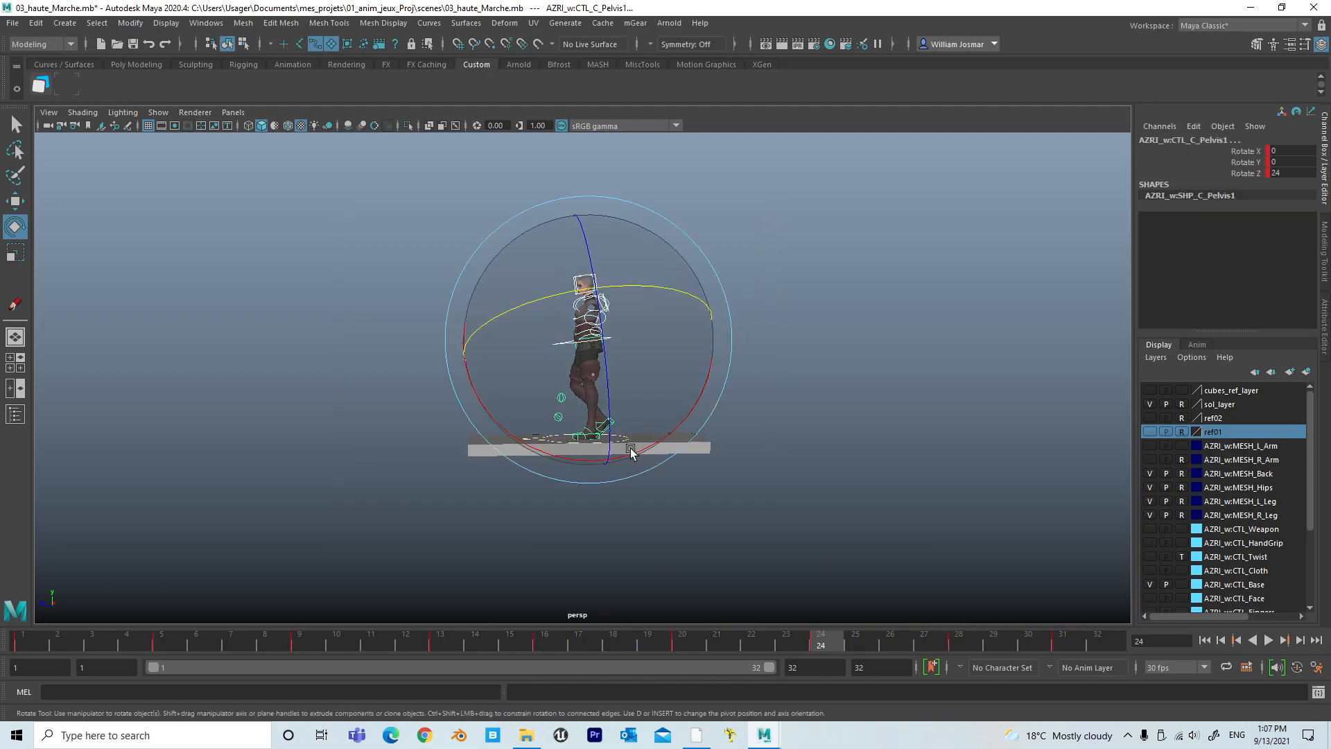
drag(30, 644, 306, 648)
drag(429, 643, 1045, 642)
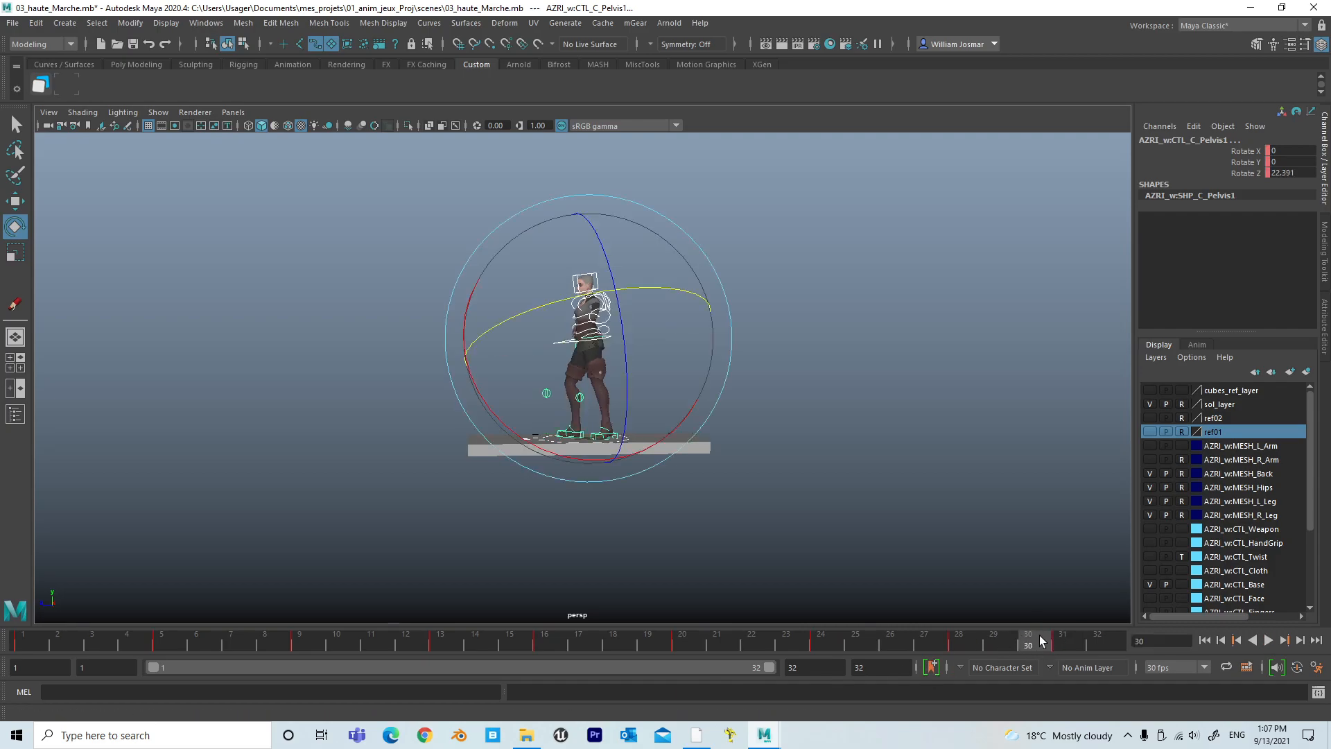
key(BackSpace)
key(BackSpace)
text(30)
key(Return)
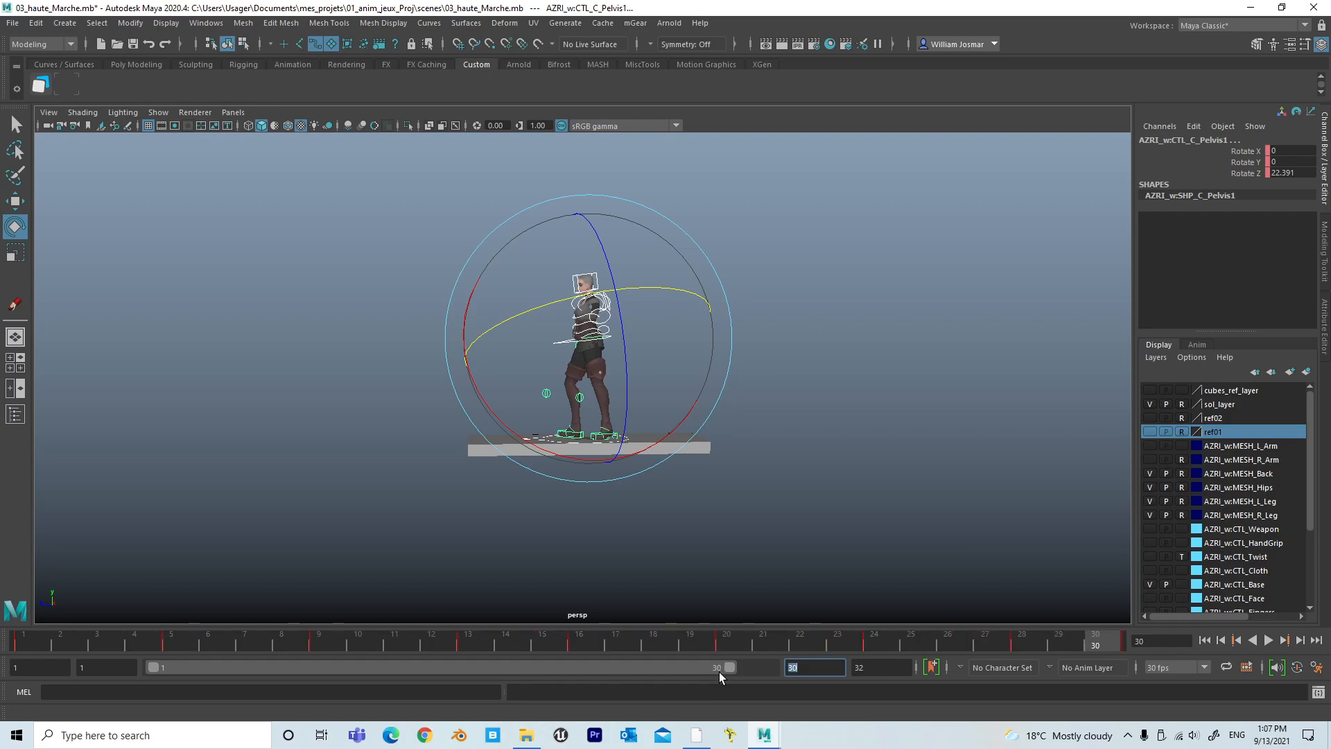
Deselect the controls, playblast the walk cycle from a closer three-quarter side view and close the preview.
click(837, 489)
alt+right_drag(608, 499, 1047, 544)
alt+drag(831, 469, 698, 607)
right_click(666, 643)
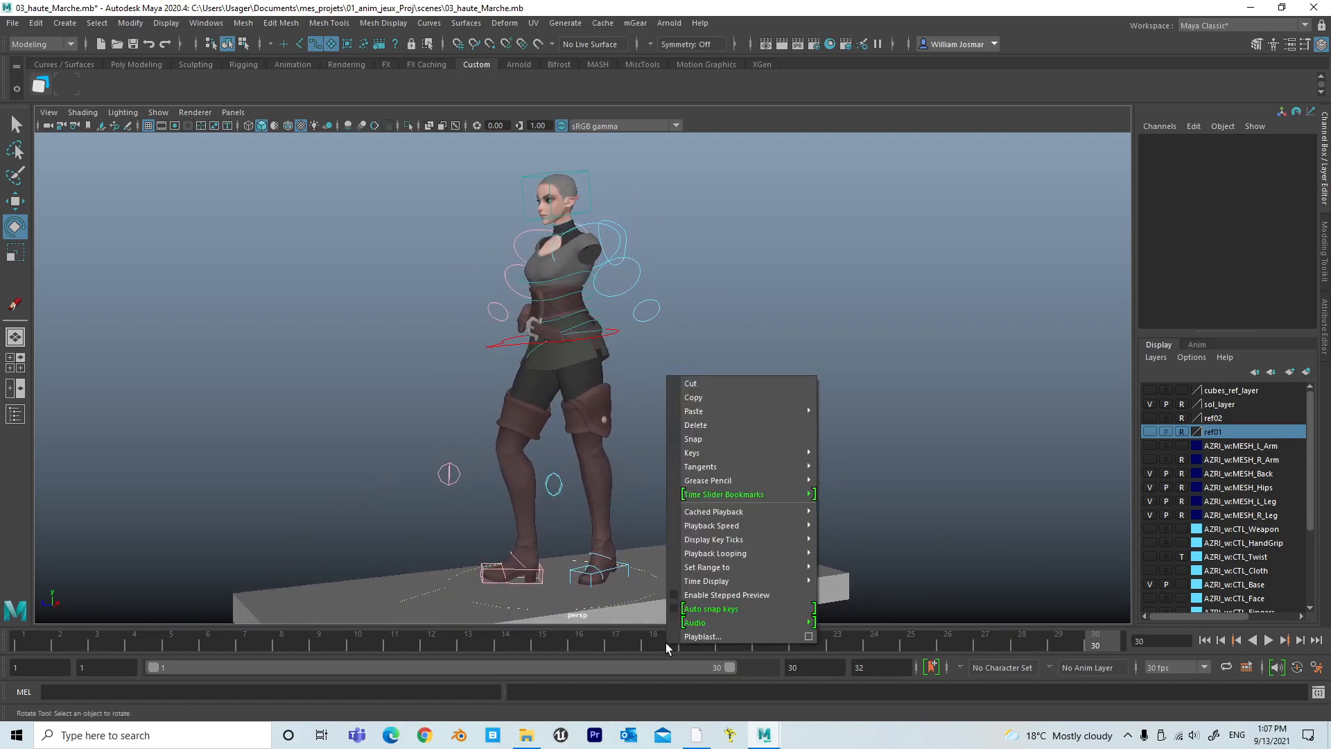
click(692, 636)
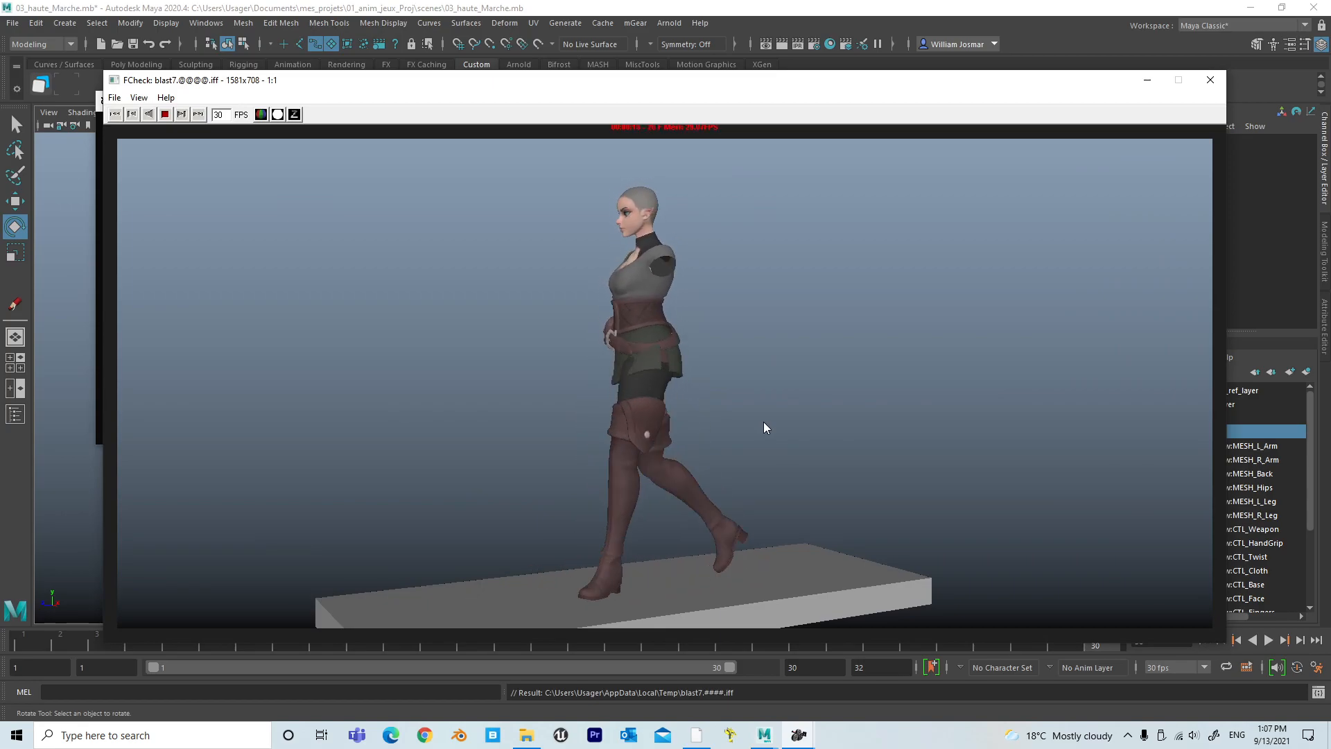
click(1210, 79)
Frame the character from the front, playblast the walk cycle and close the preview.
alt+drag(660, 356, 747, 324)
alt+right_drag(747, 325, 775, 335)
alt+middle_drag(775, 335, 765, 355)
right_click(642, 642)
click(660, 632)
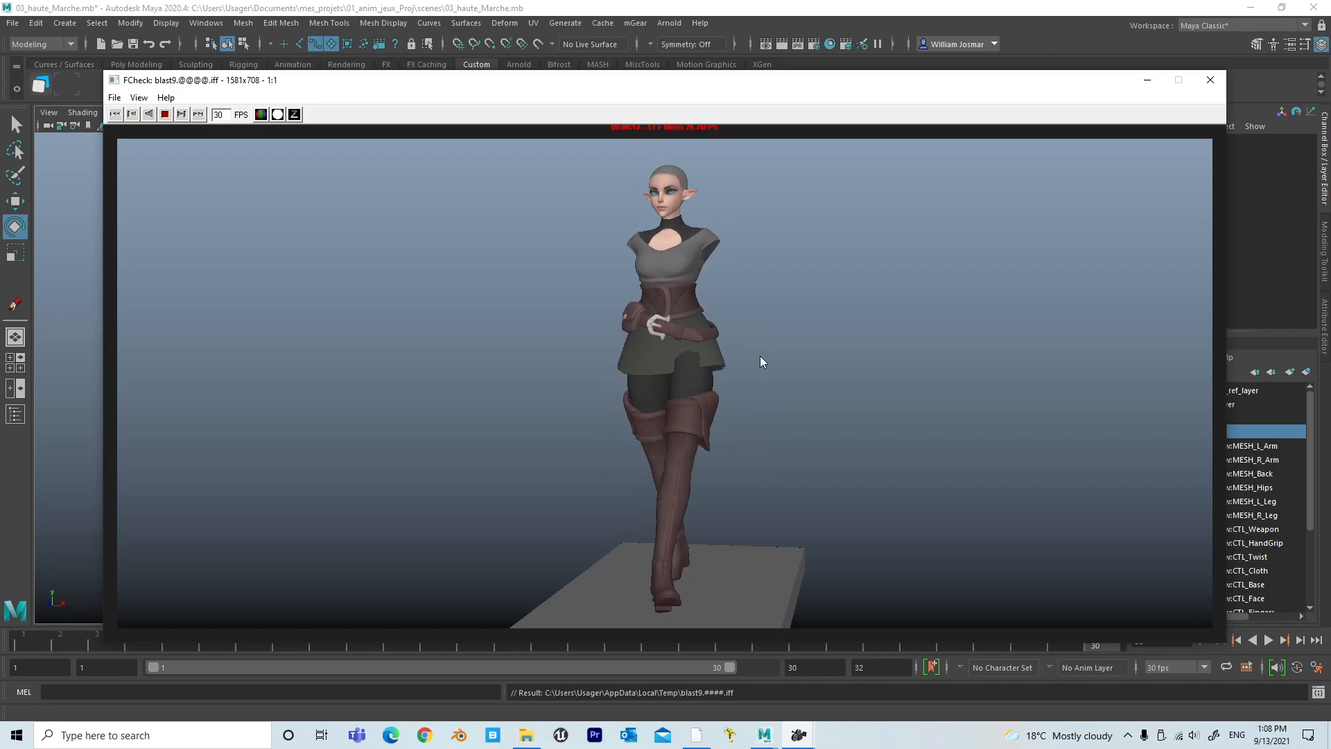
click(1210, 80)
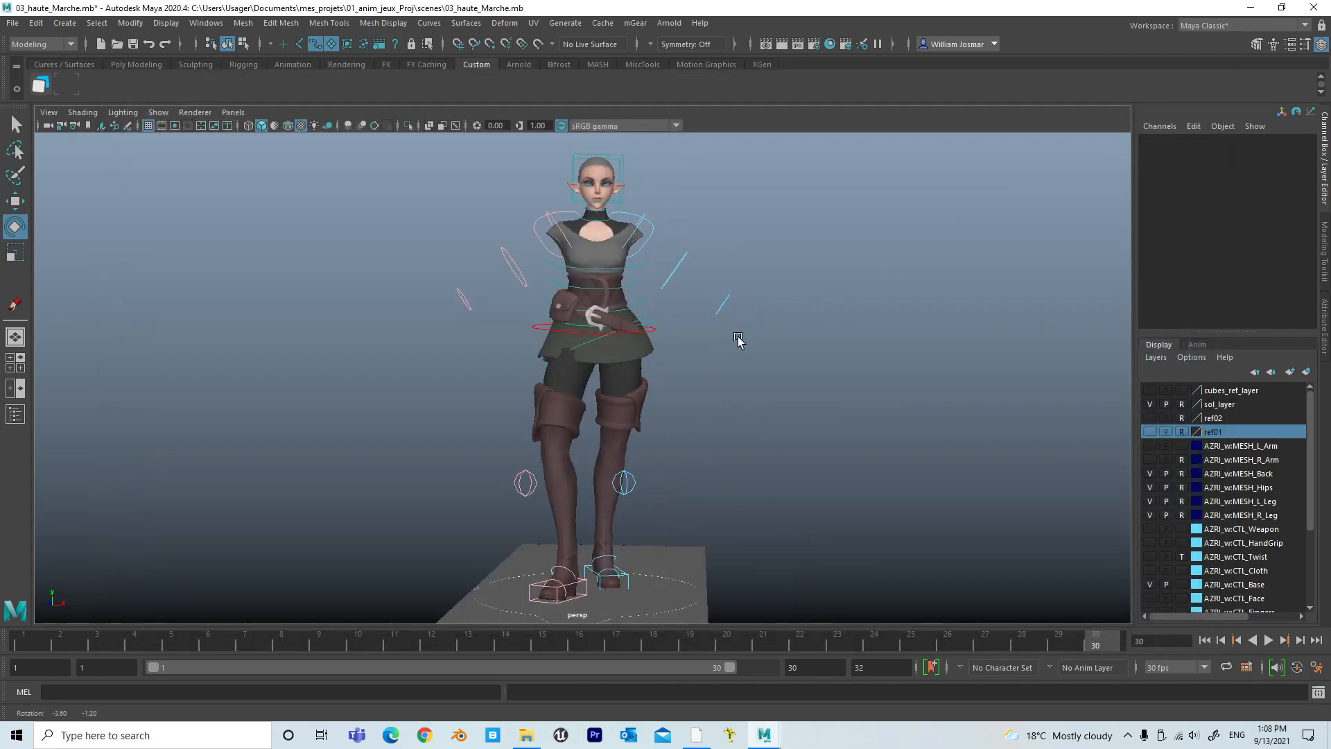
Playblast the walk cycle from a slightly rotated front view, close the preview and save the scene.
right_click(671, 650)
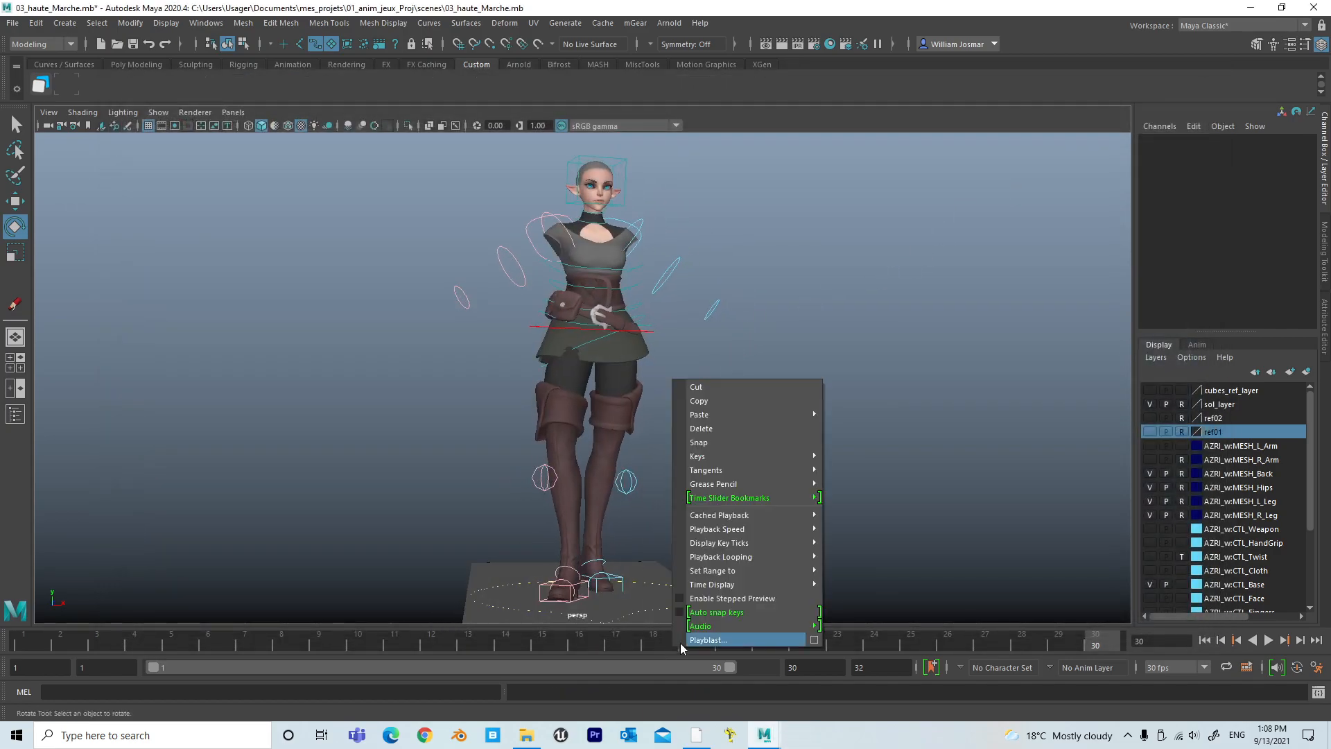
click(707, 640)
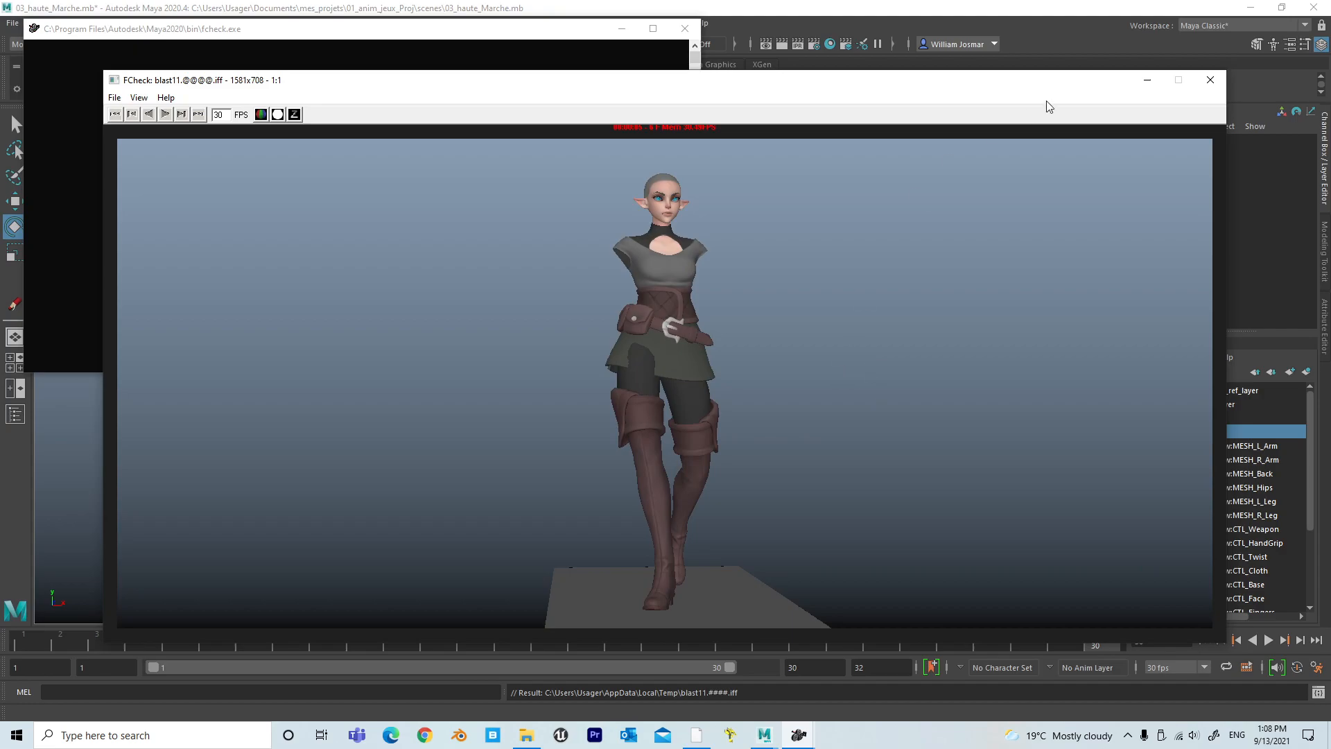
click(1208, 81)
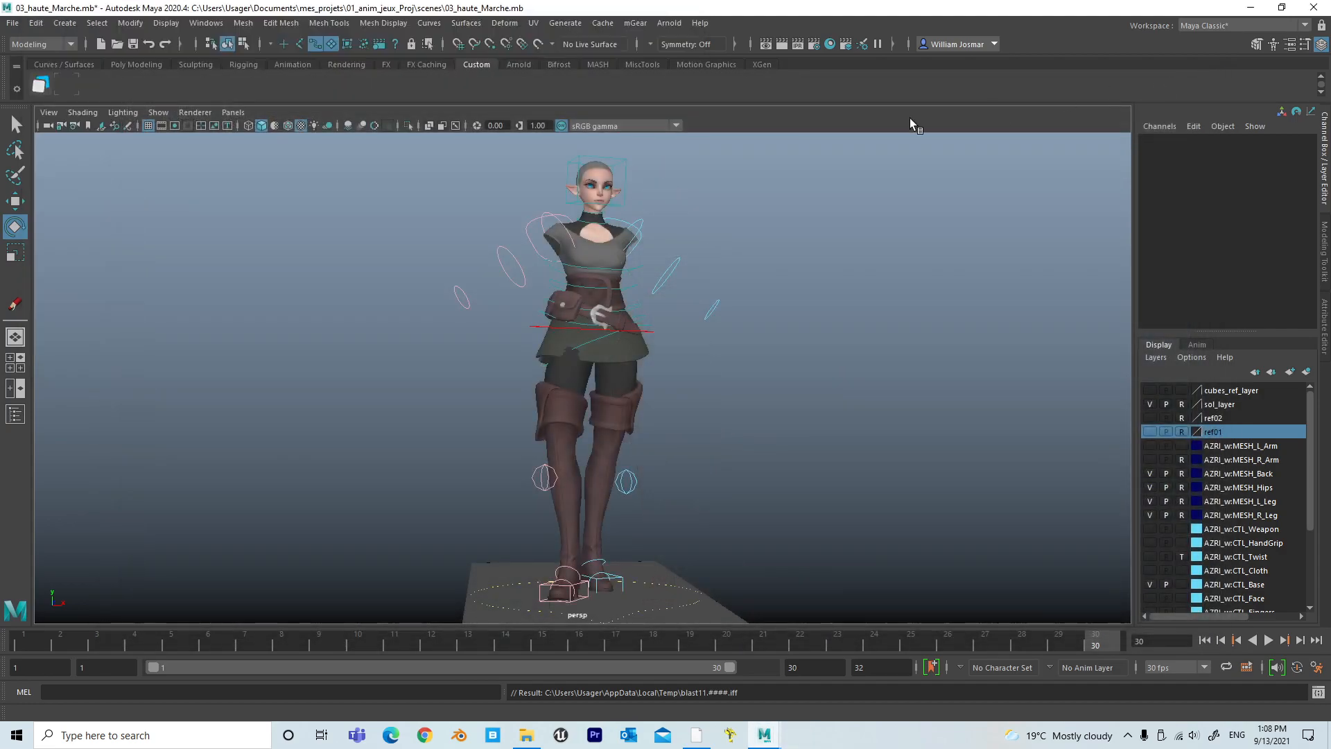
click(131, 44)
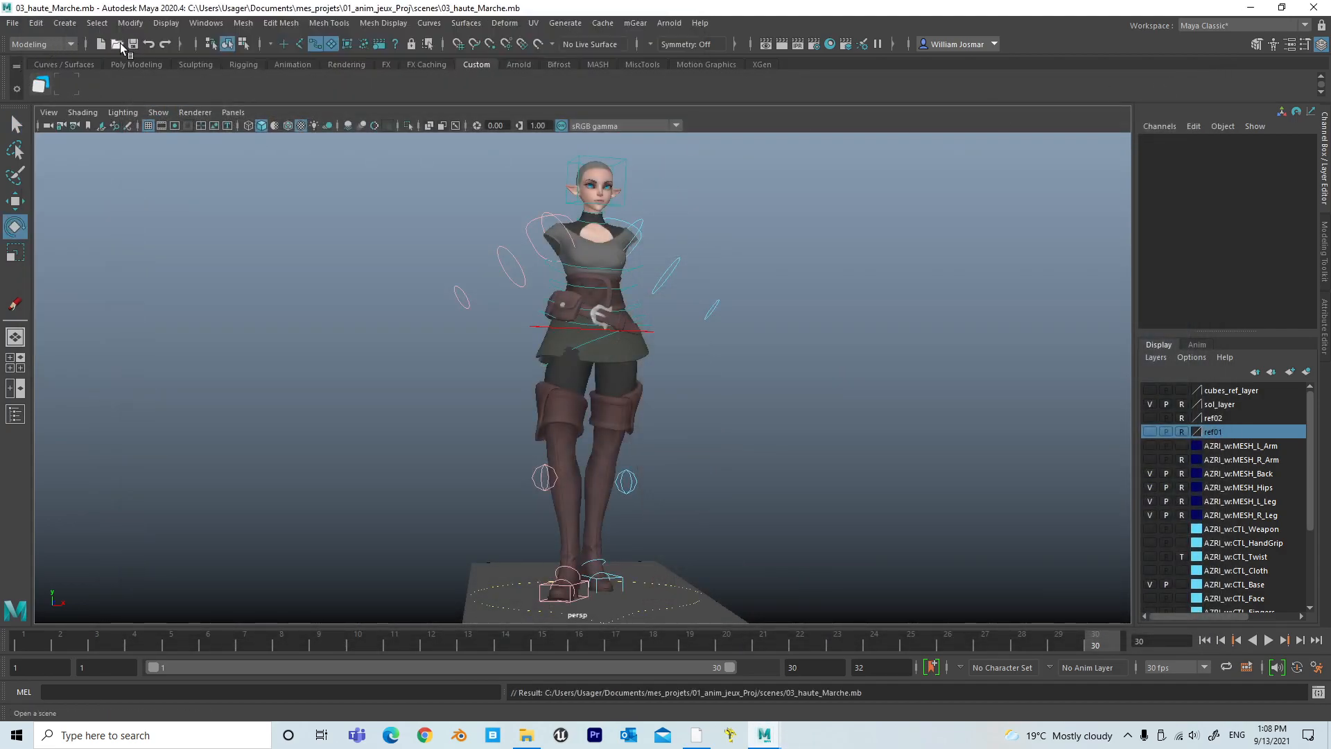